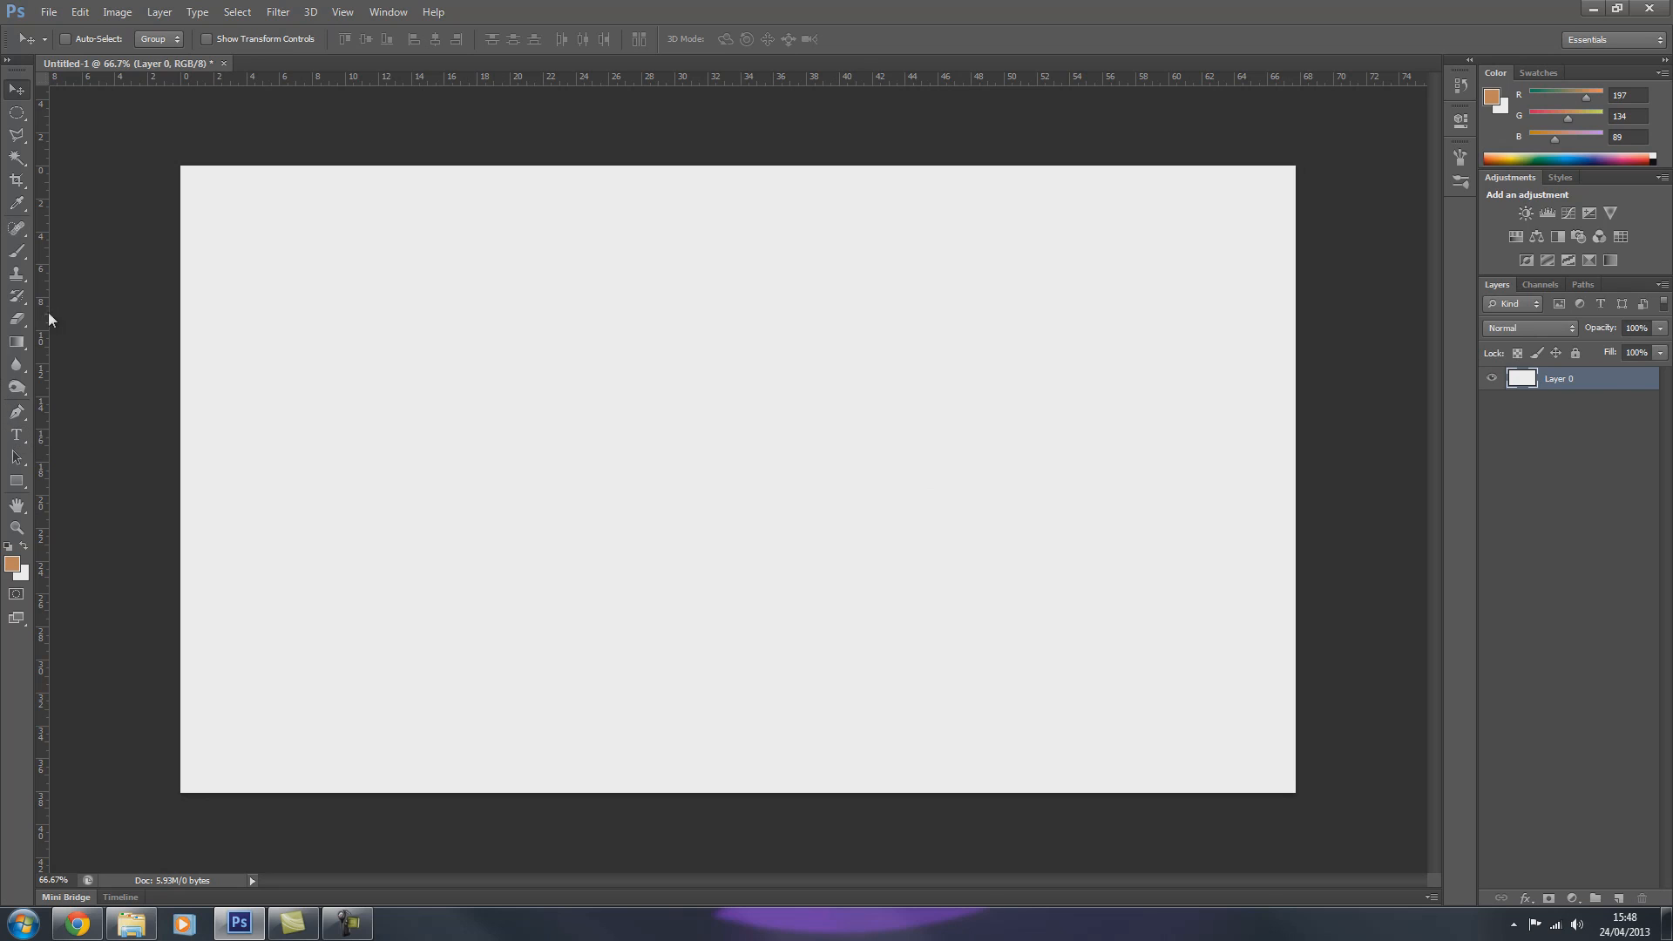
# Step: Load the custom dark grey gradient and fill the layer with it as a horizontal linear gradient across the canvas middle
pyautogui.click(17, 344)
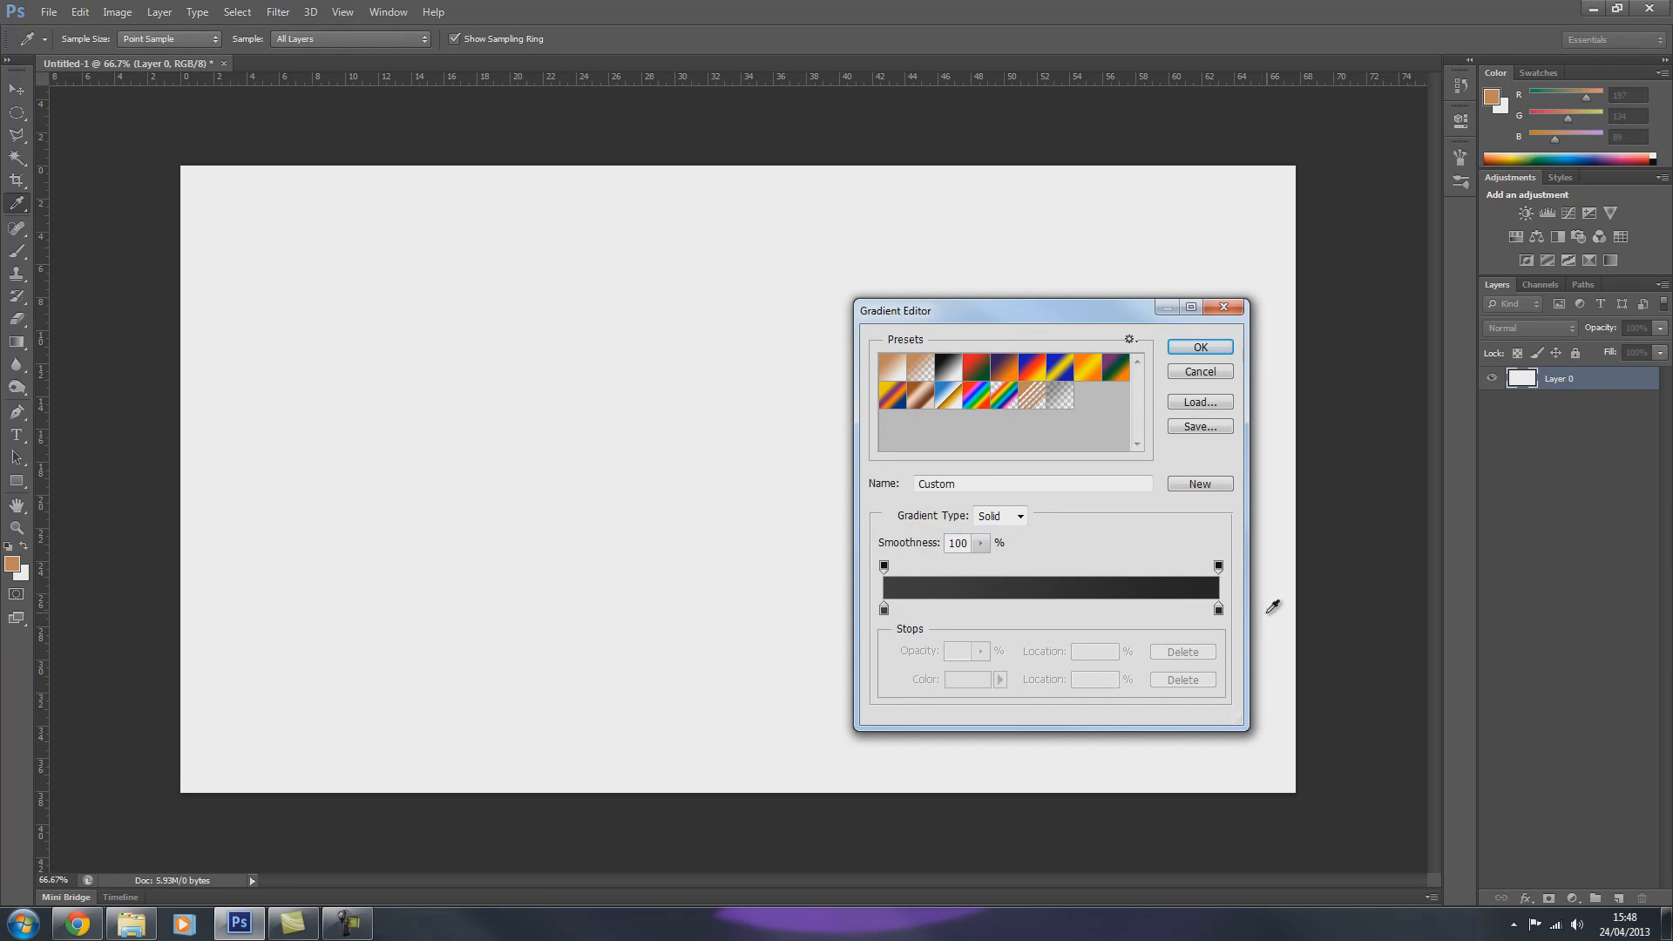
pyautogui.click(1201, 343)
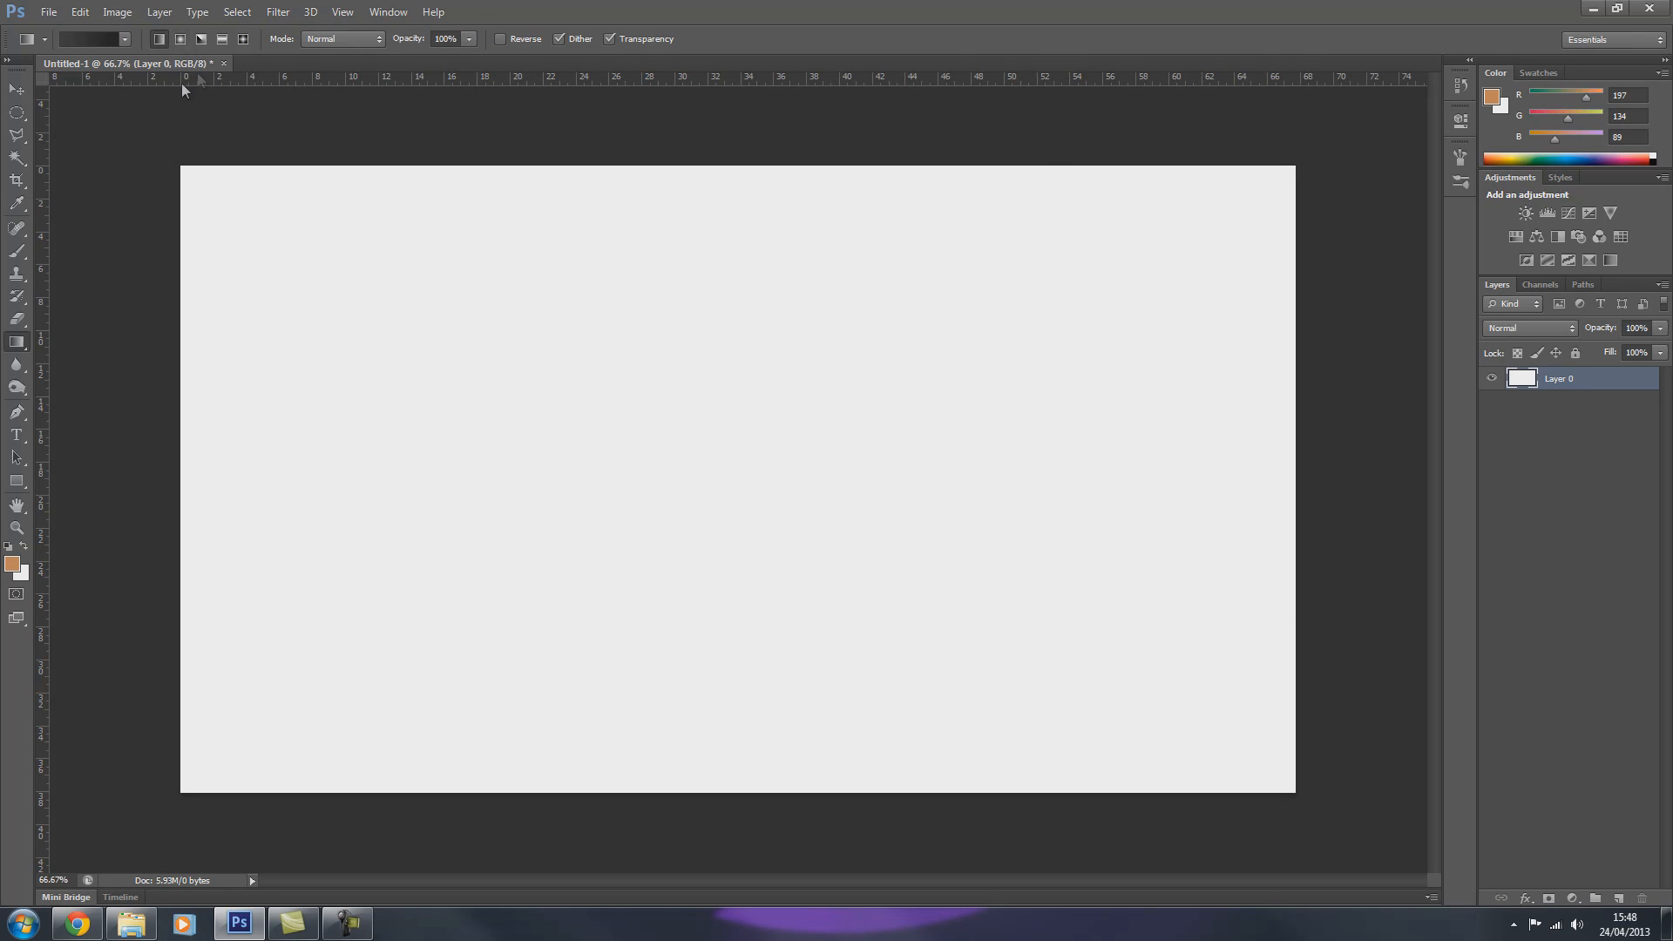
pyautogui.moveTo(575, 440); pyautogui.dragTo(853, 442)
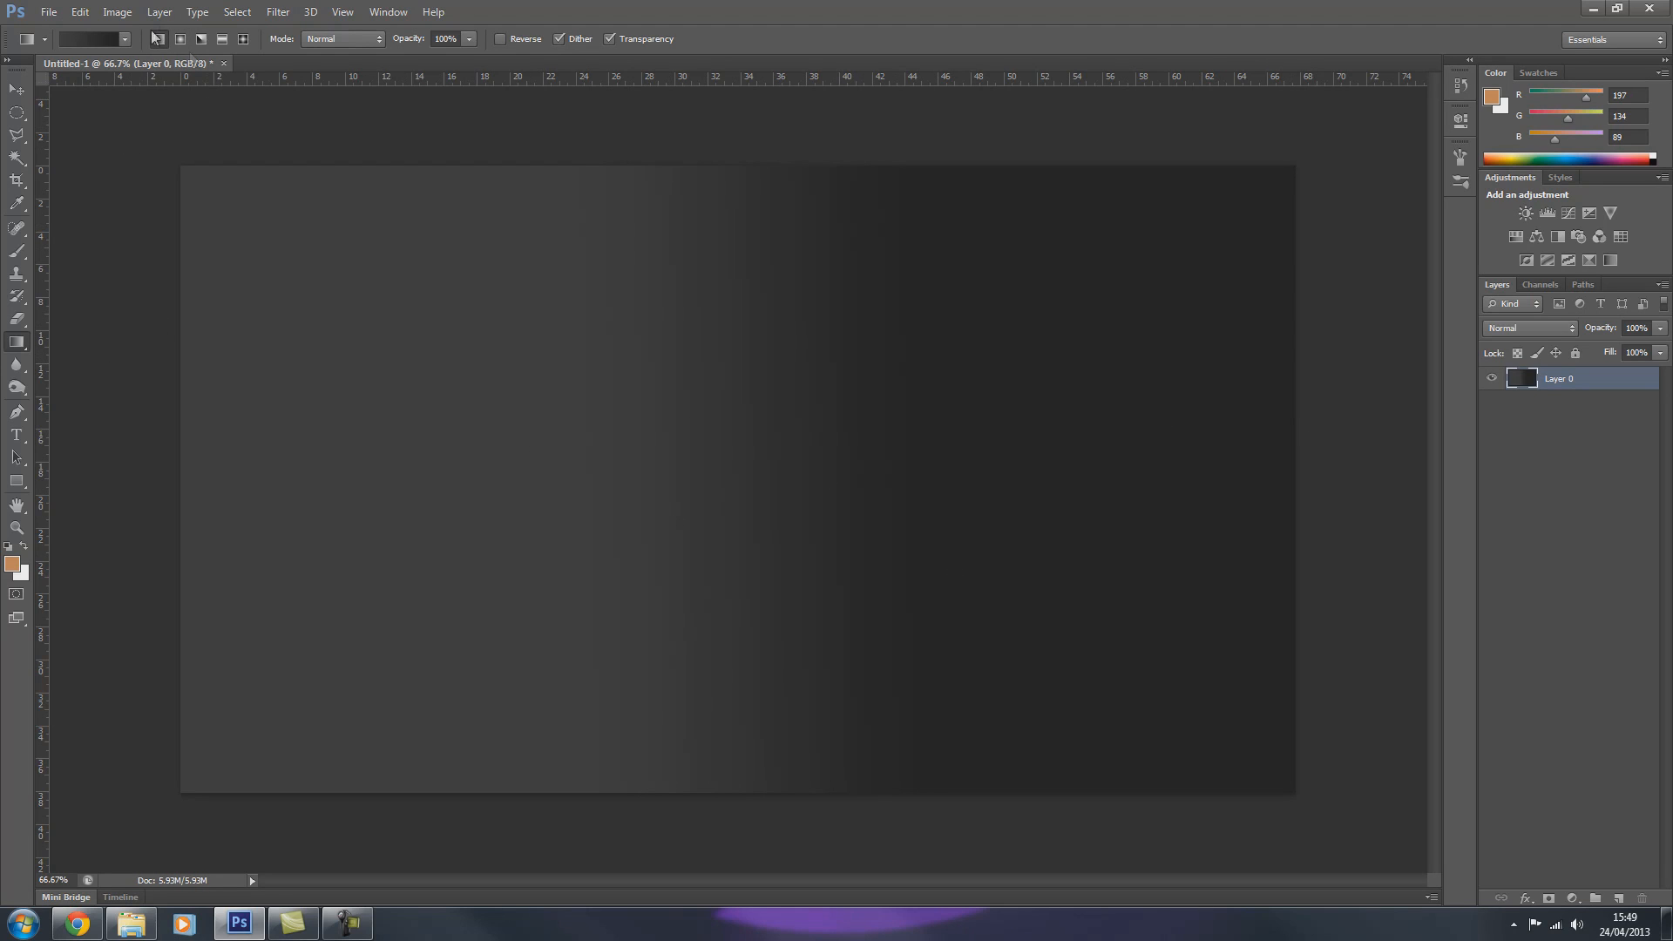
# Step: Try radial gradients on the layer with different centre points and radii around the middle of the canvas
pyautogui.click(180, 38)
pyautogui.moveTo(624, 405); pyautogui.dragTo(1083, 293)
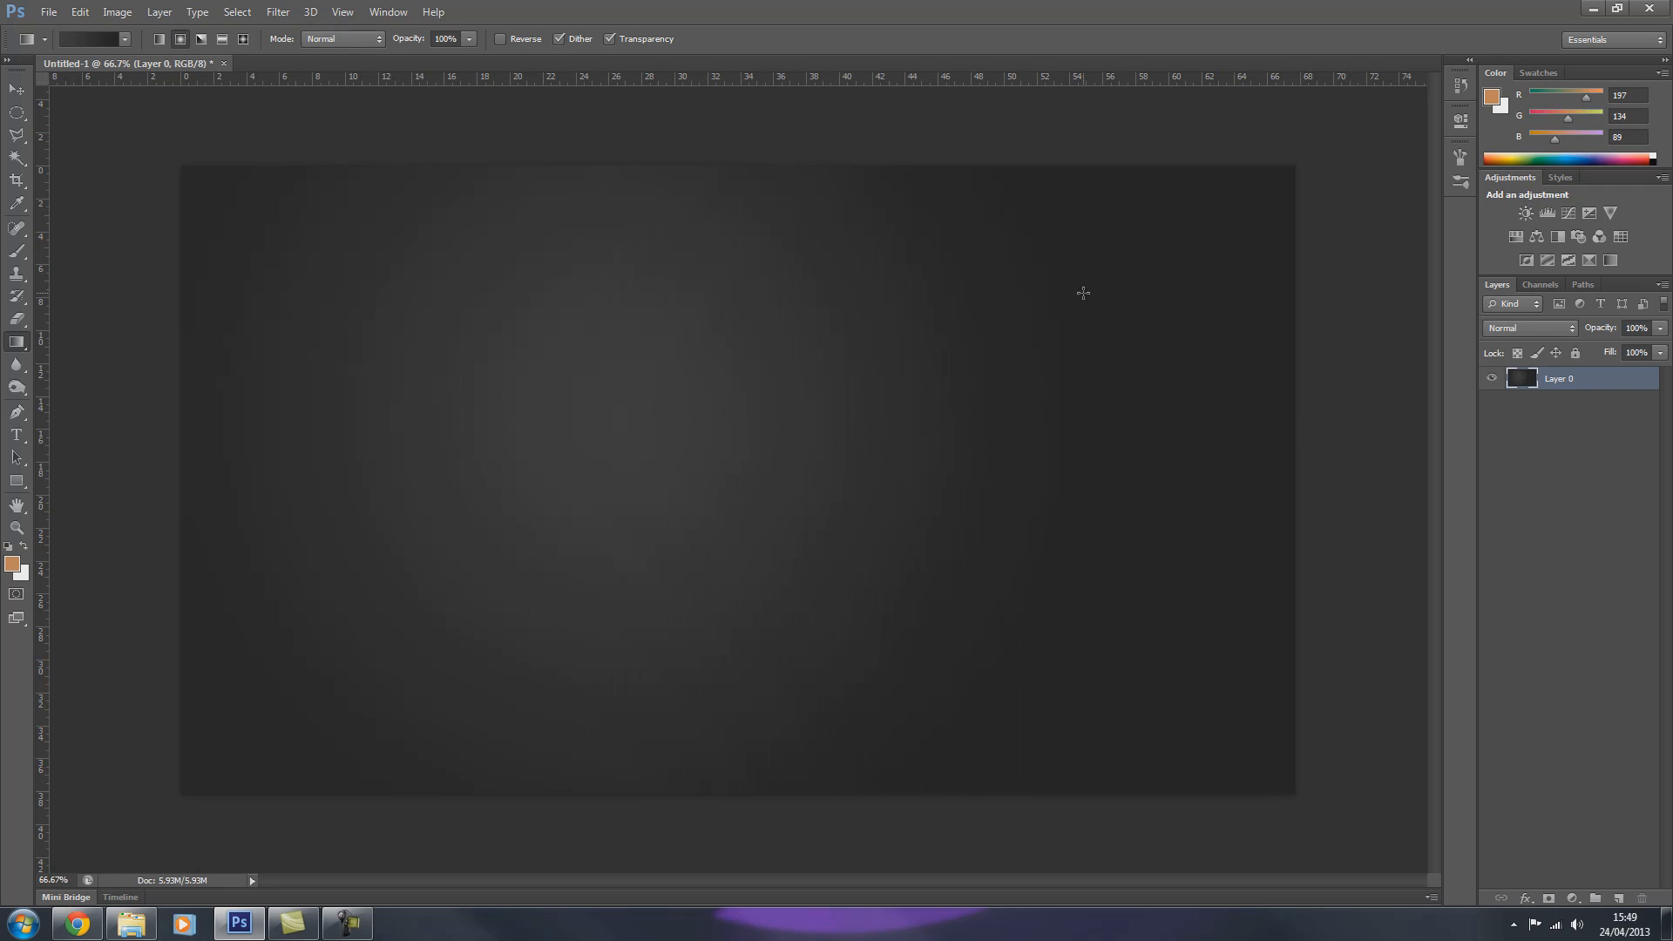
pyautogui.moveTo(734, 514); pyautogui.dragTo(695, 162)
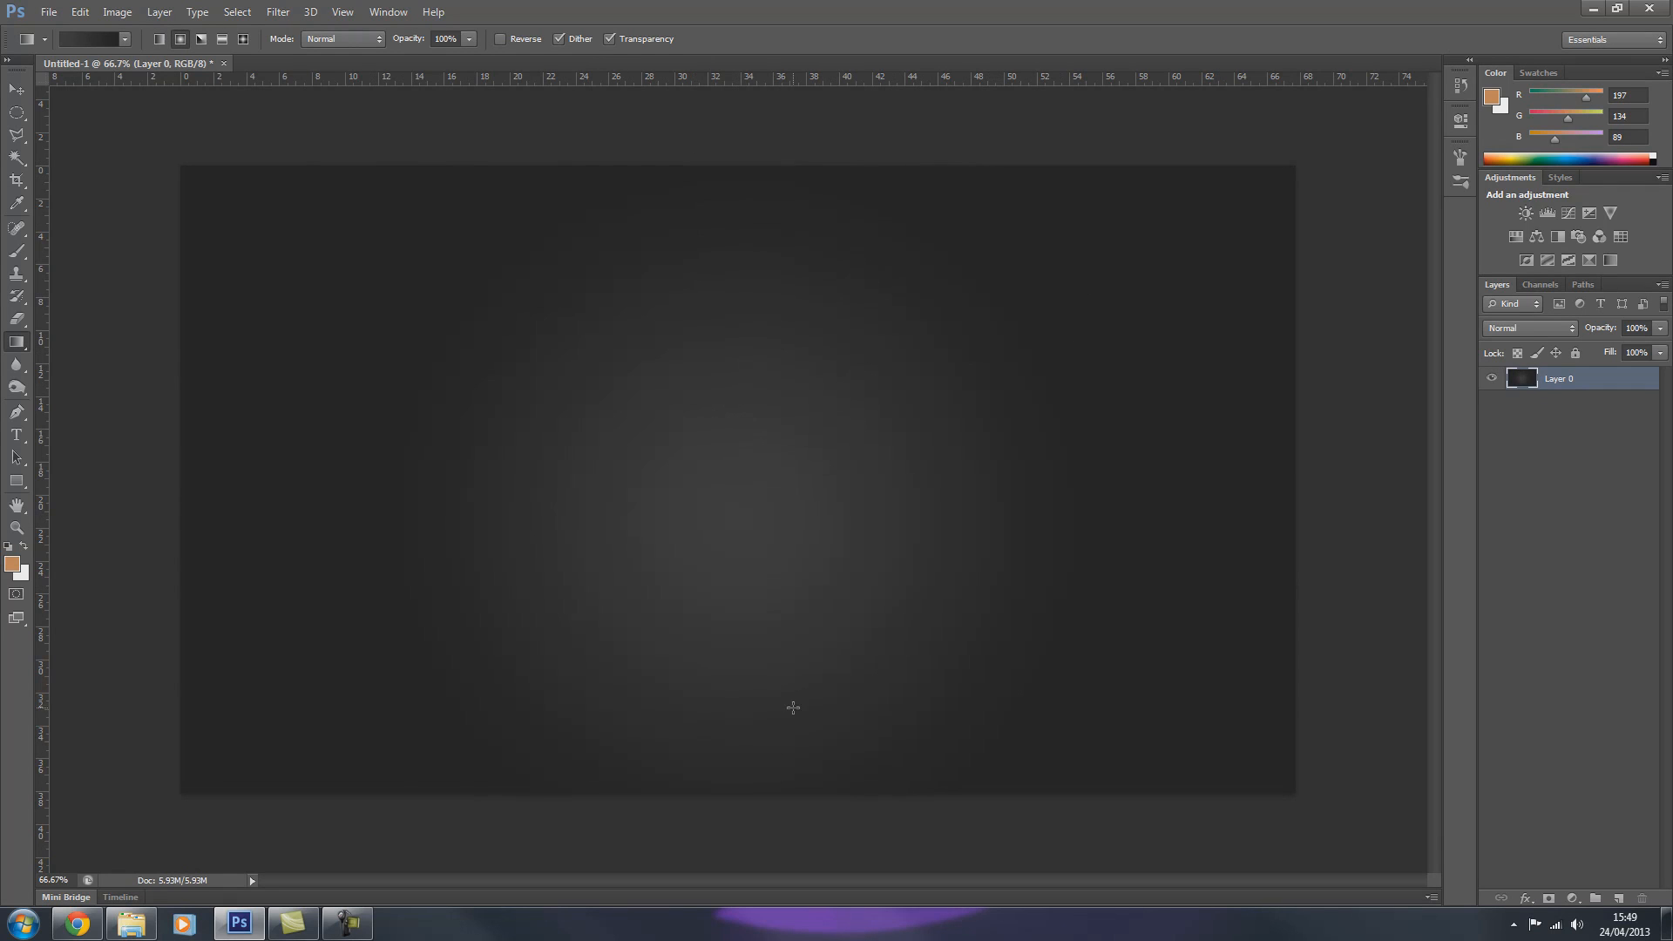
pyautogui.moveTo(720, 470); pyautogui.dragTo(709, 217)
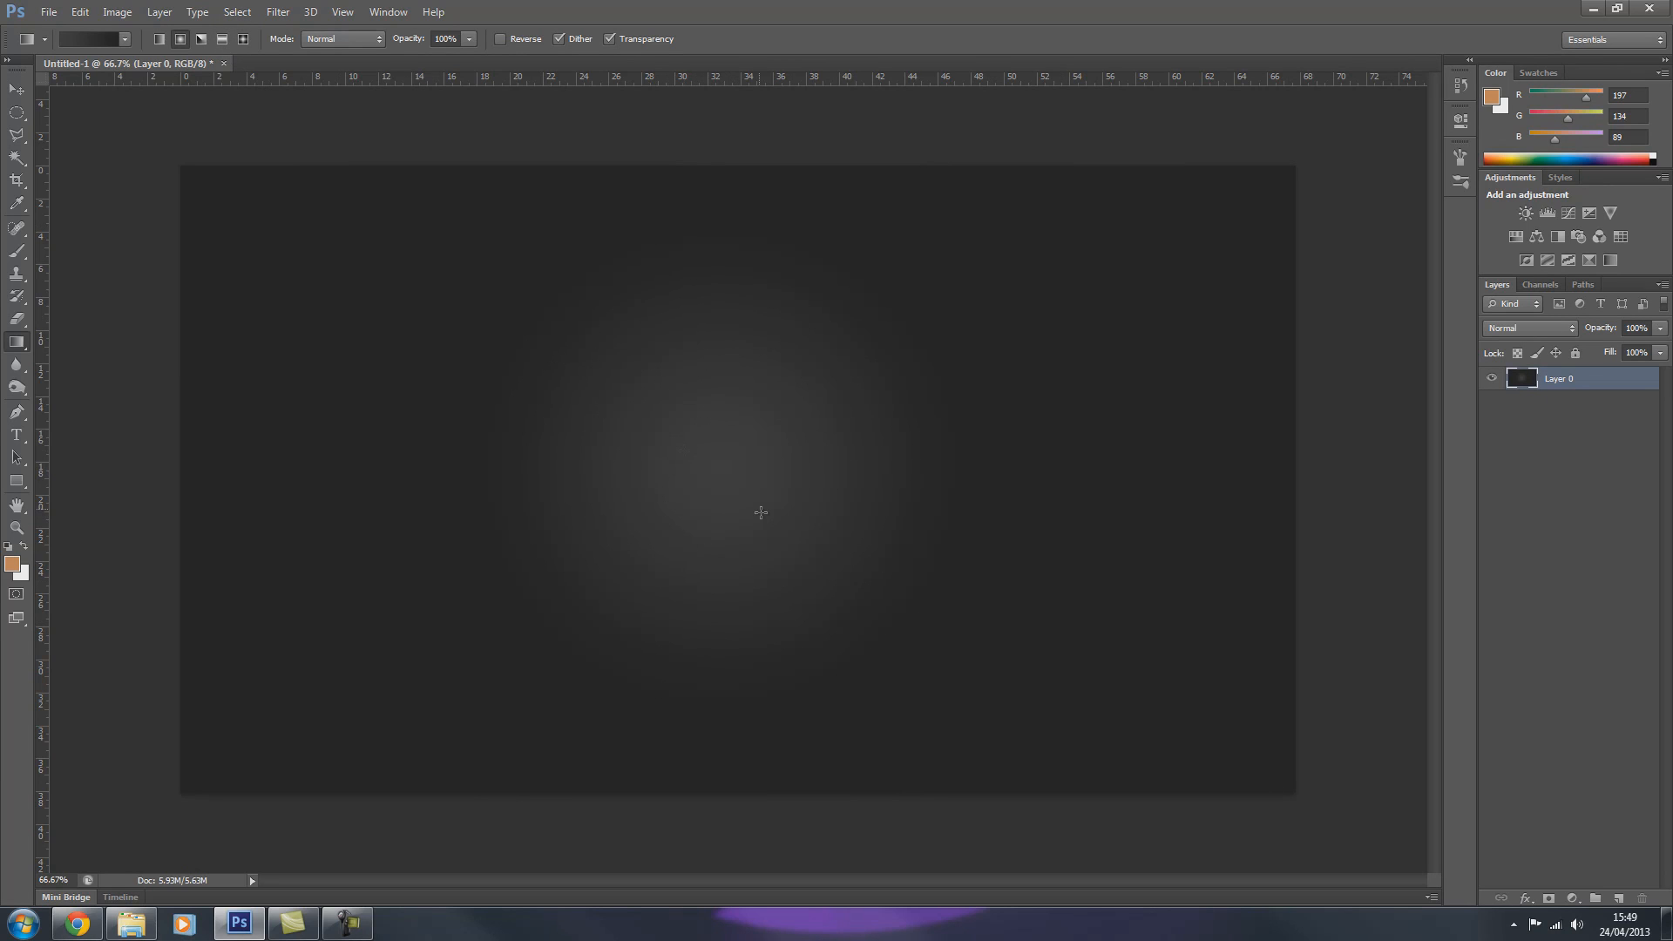
pyautogui.moveTo(710, 485); pyautogui.dragTo(714, 147)
pyautogui.moveTo(736, 567); pyautogui.dragTo(732, 125)
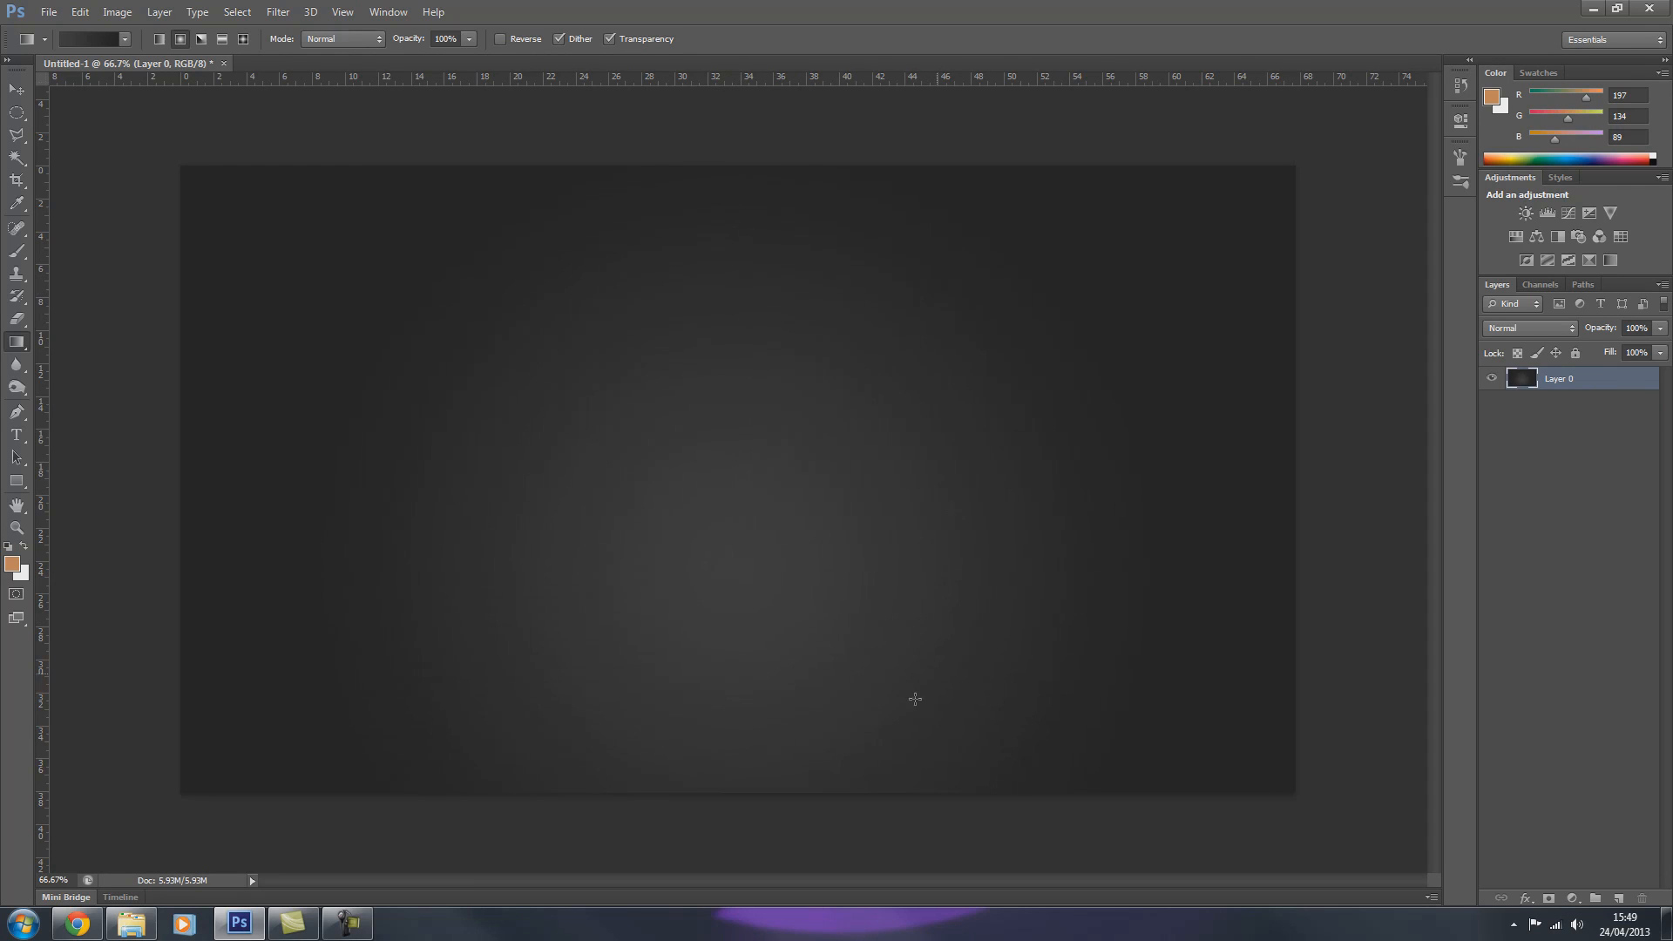
# Step: Try the reflected, angle and diamond gradient types across the layer
pyautogui.click(222, 38)
pyautogui.moveTo(375, 335); pyautogui.dragTo(725, 343)
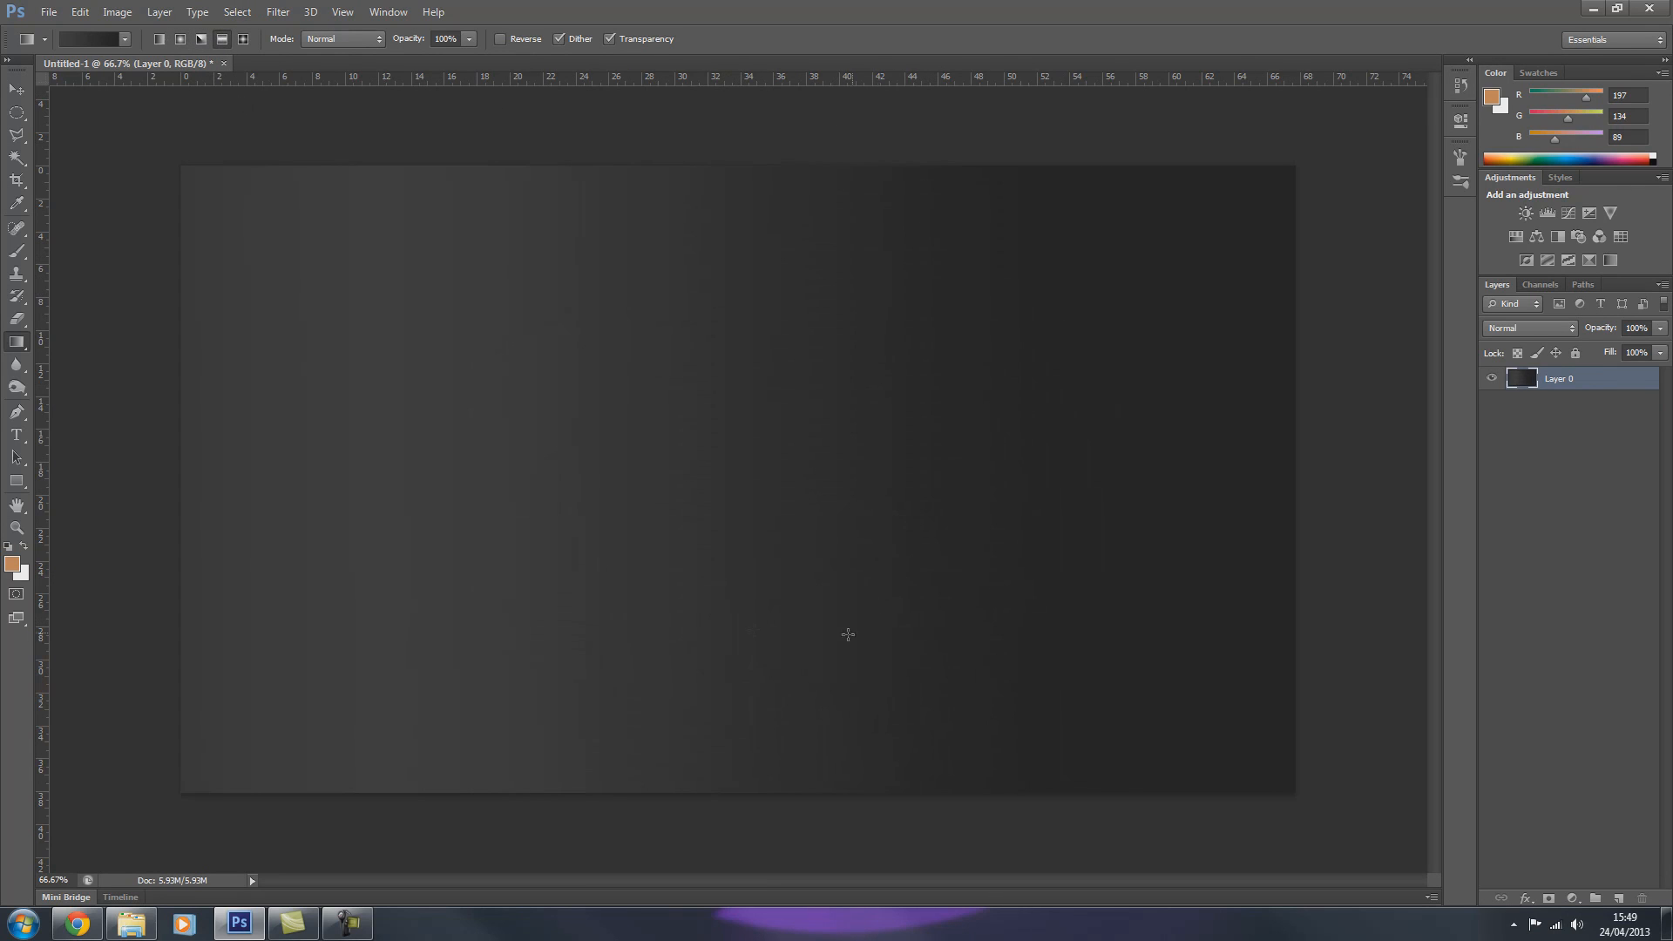
pyautogui.click(201, 38)
pyautogui.moveTo(378, 417); pyautogui.dragTo(1237, 432)
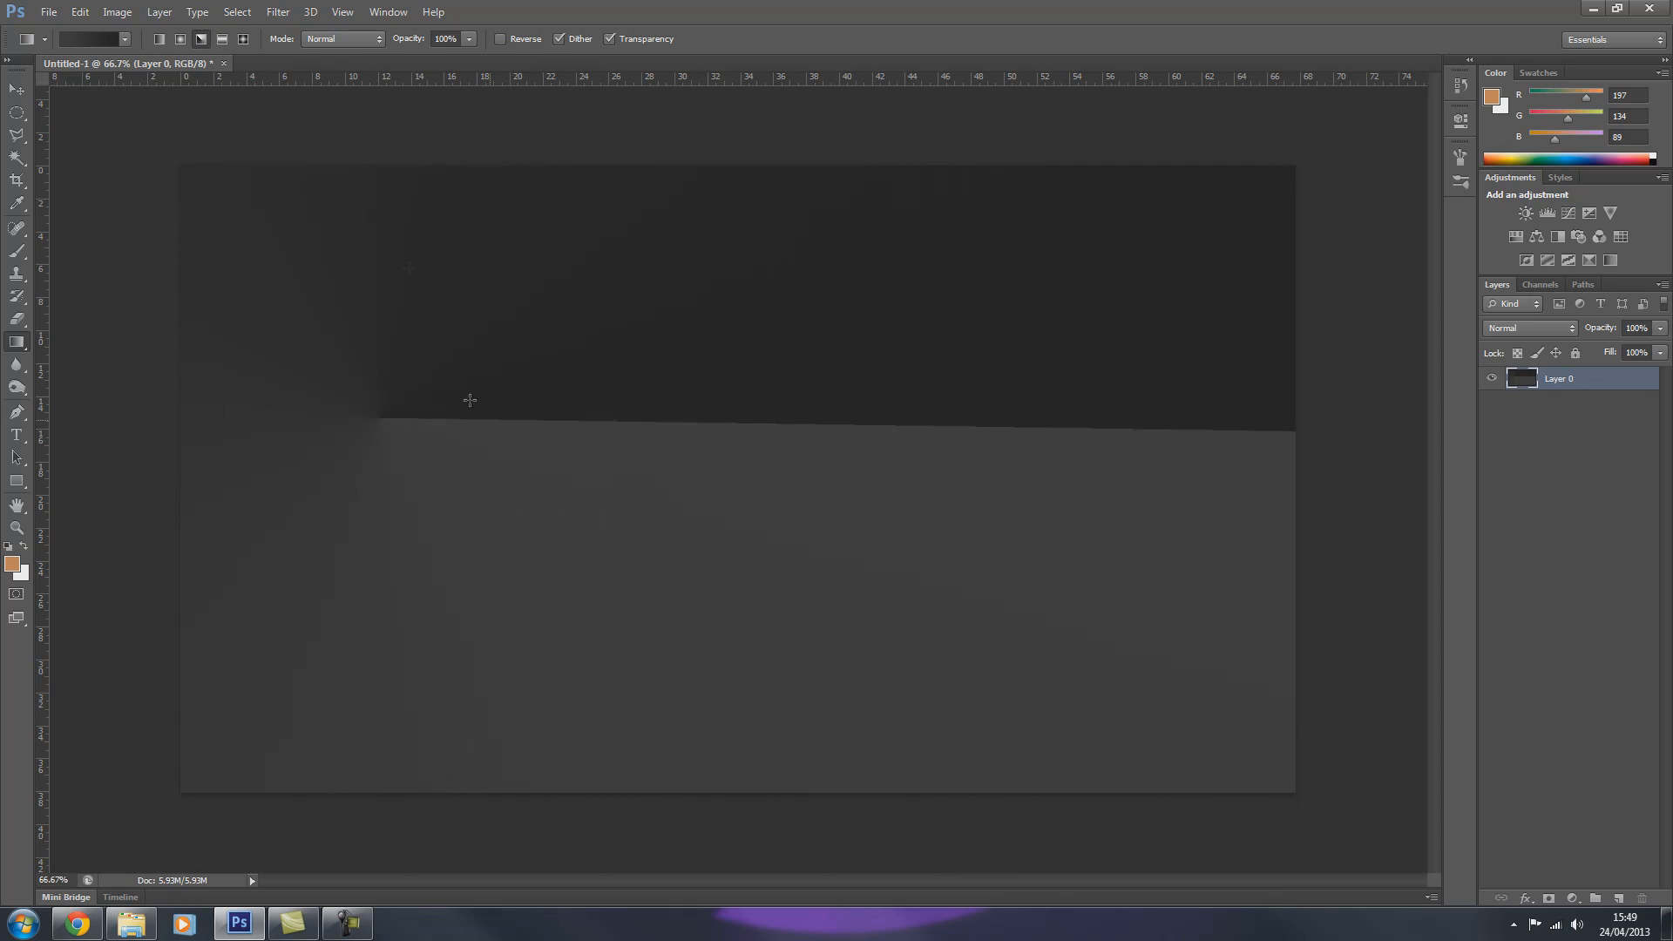
pyautogui.moveTo(490, 540); pyautogui.dragTo(984, 492)
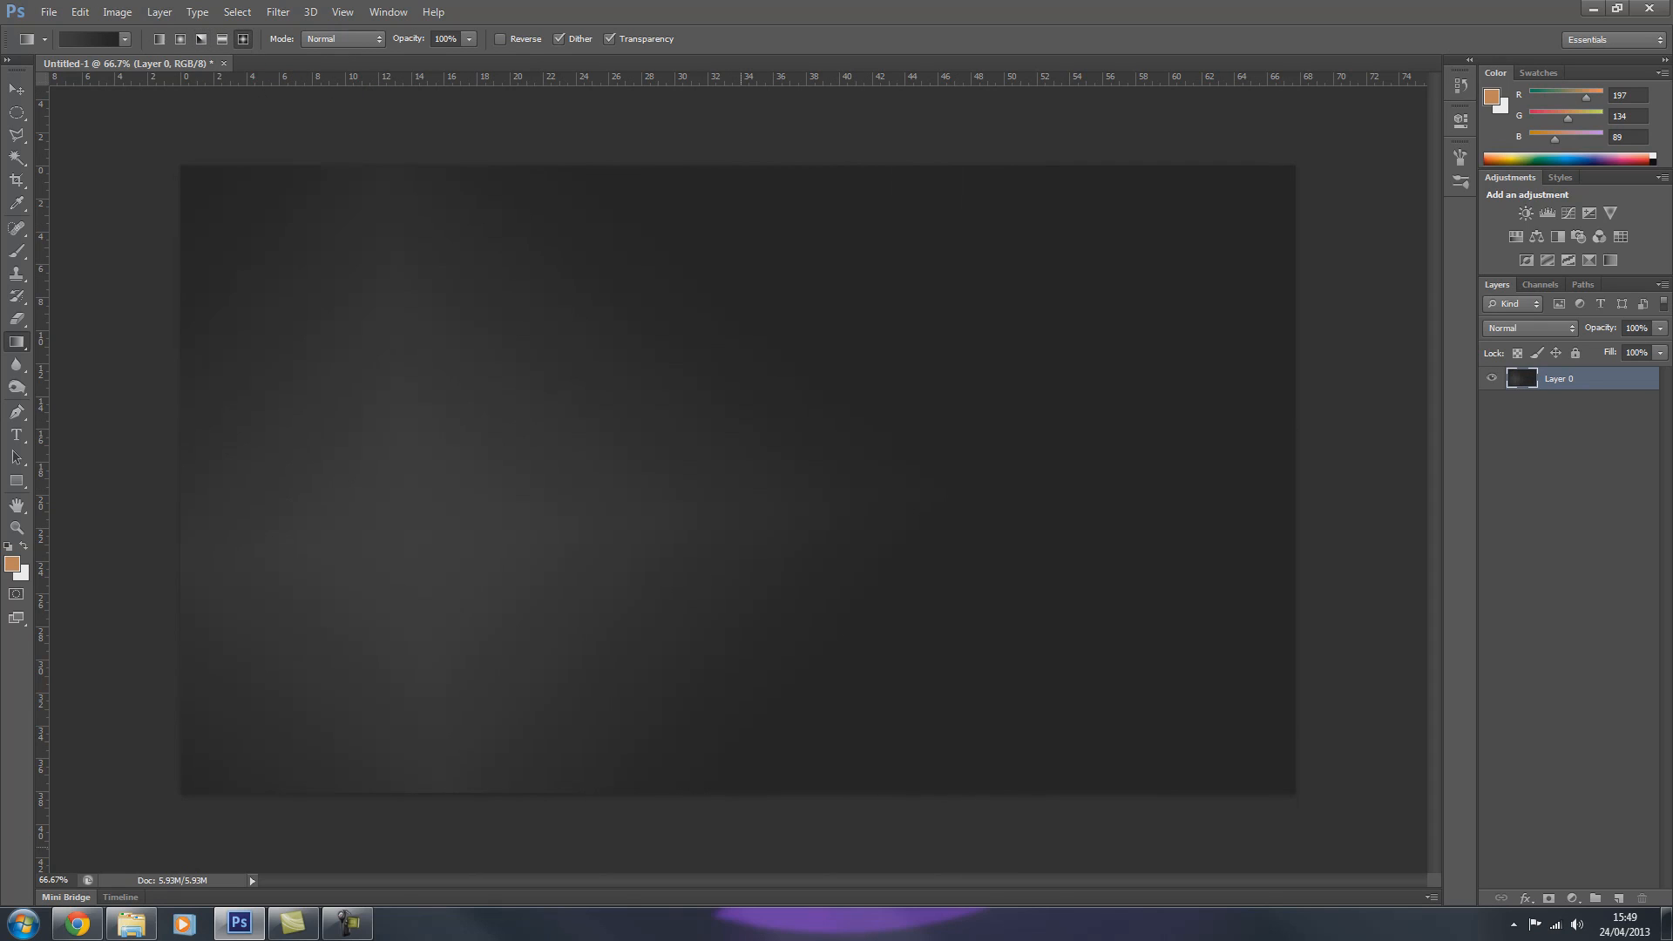
# Step: Switch back to a radial gradient and draw it from the lower centre of the canvas upward
pyautogui.click(179, 38)
pyautogui.moveTo(741, 596); pyautogui.dragTo(284, 244)
pyautogui.moveTo(700, 578); pyautogui.dragTo(704, 249)
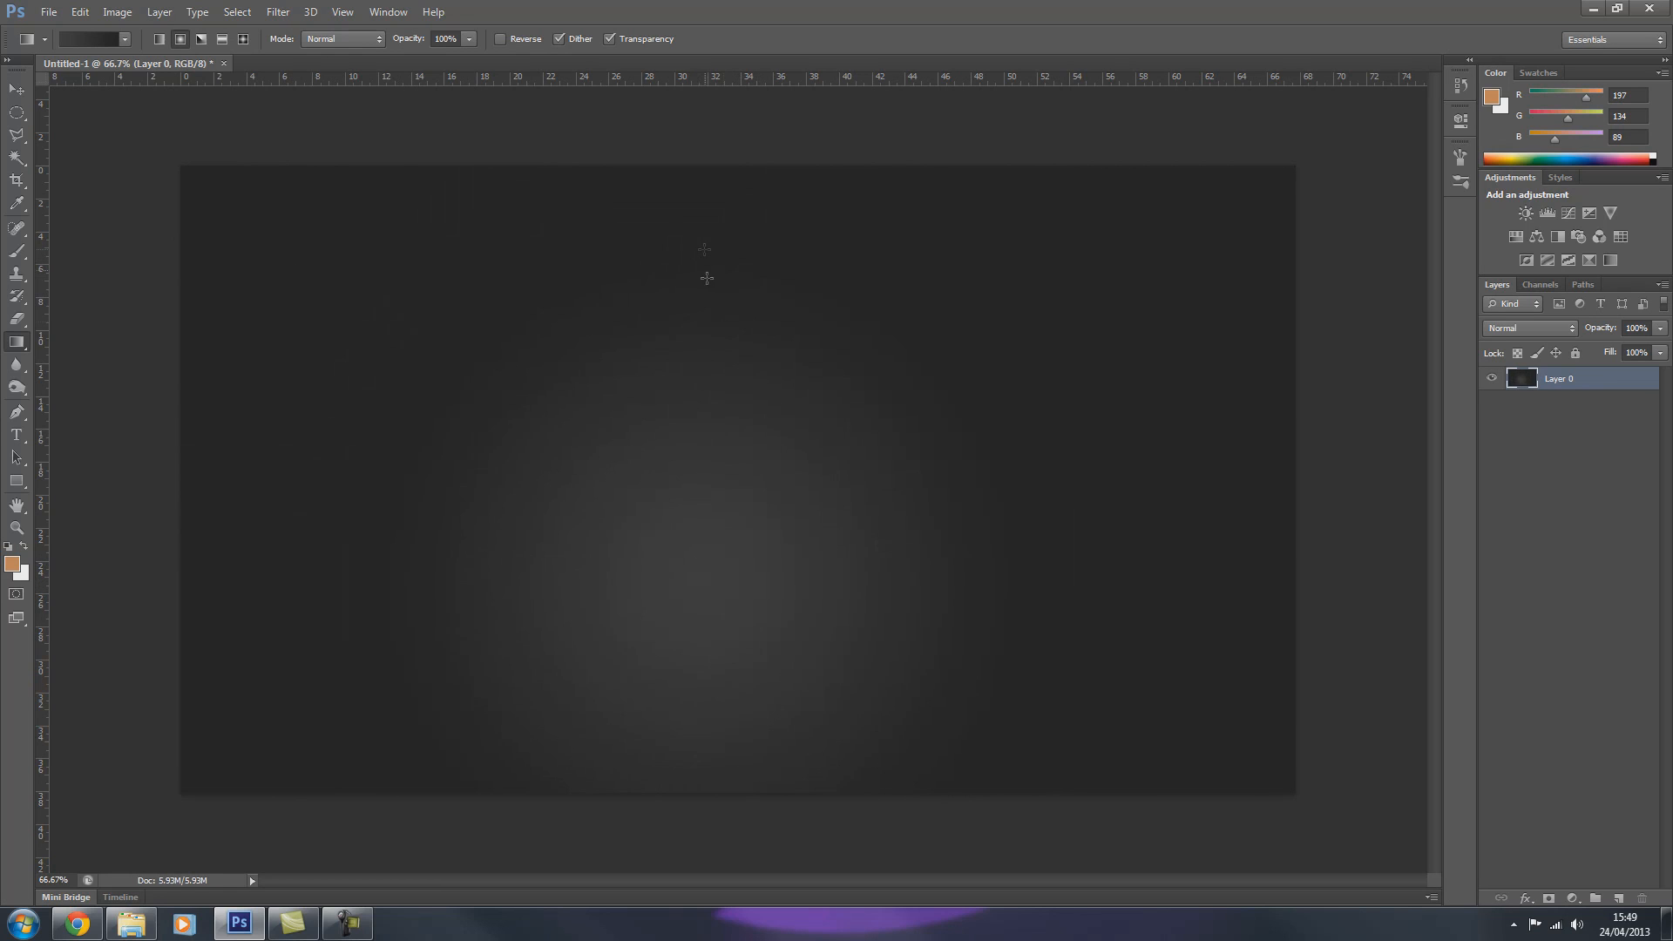
# Step: Set the gradient's starting colour stop to the darker grey 2c2c2c
pyautogui.click(90, 41)
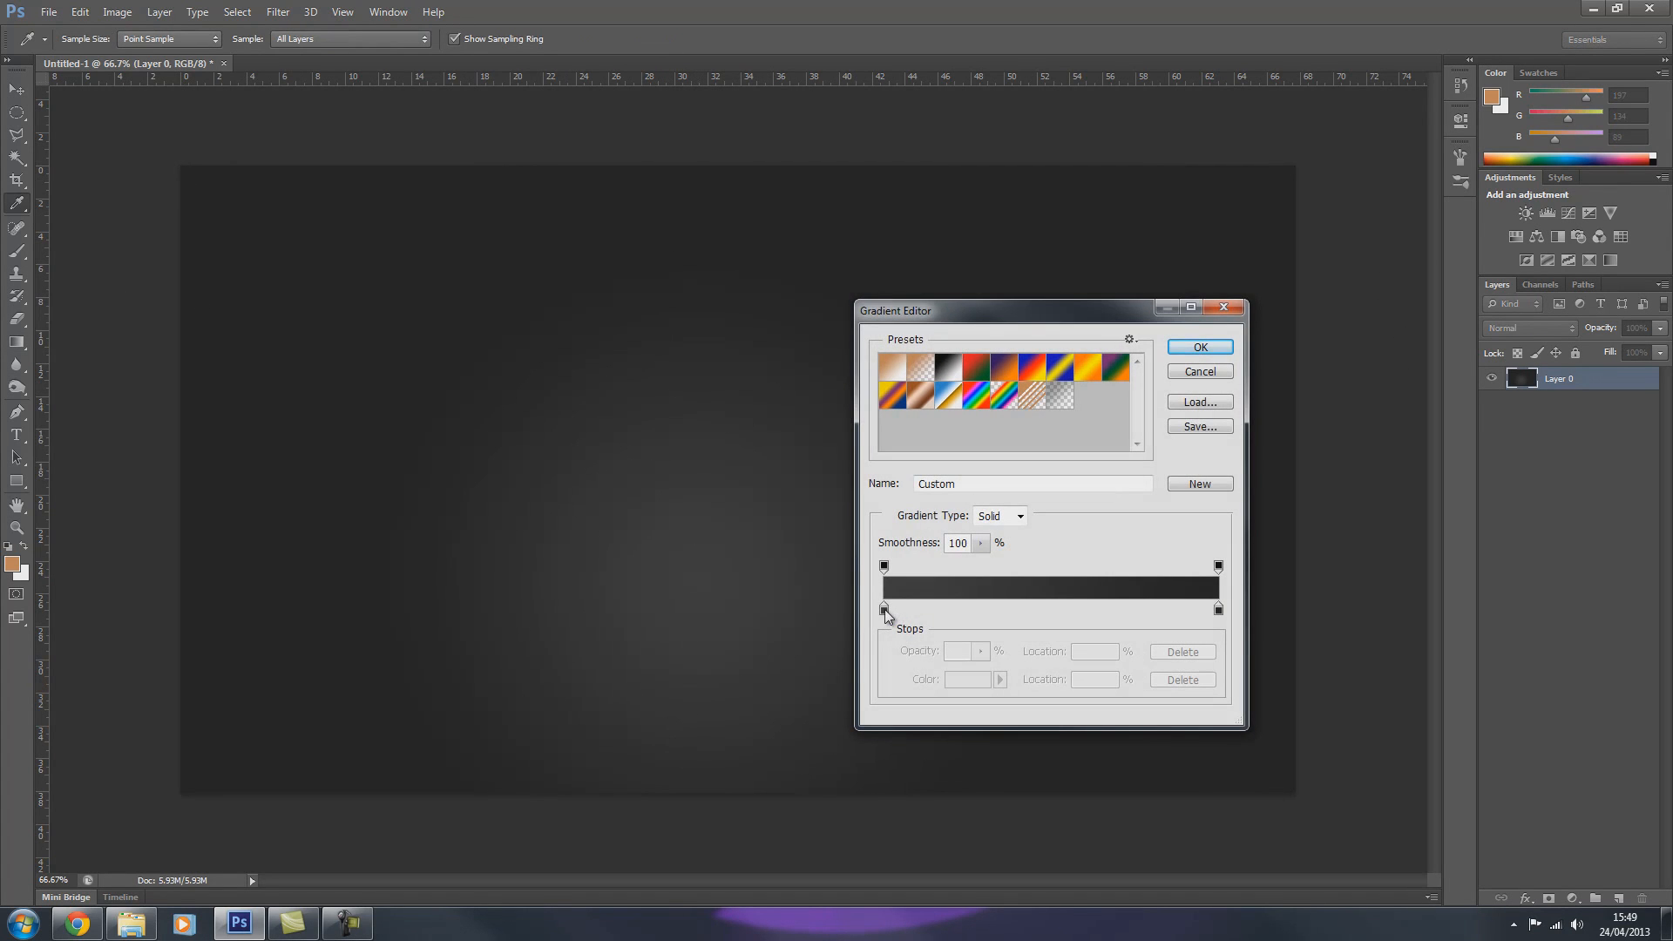
pyautogui.doubleClick(884, 609)
pyautogui.click(363, 518)
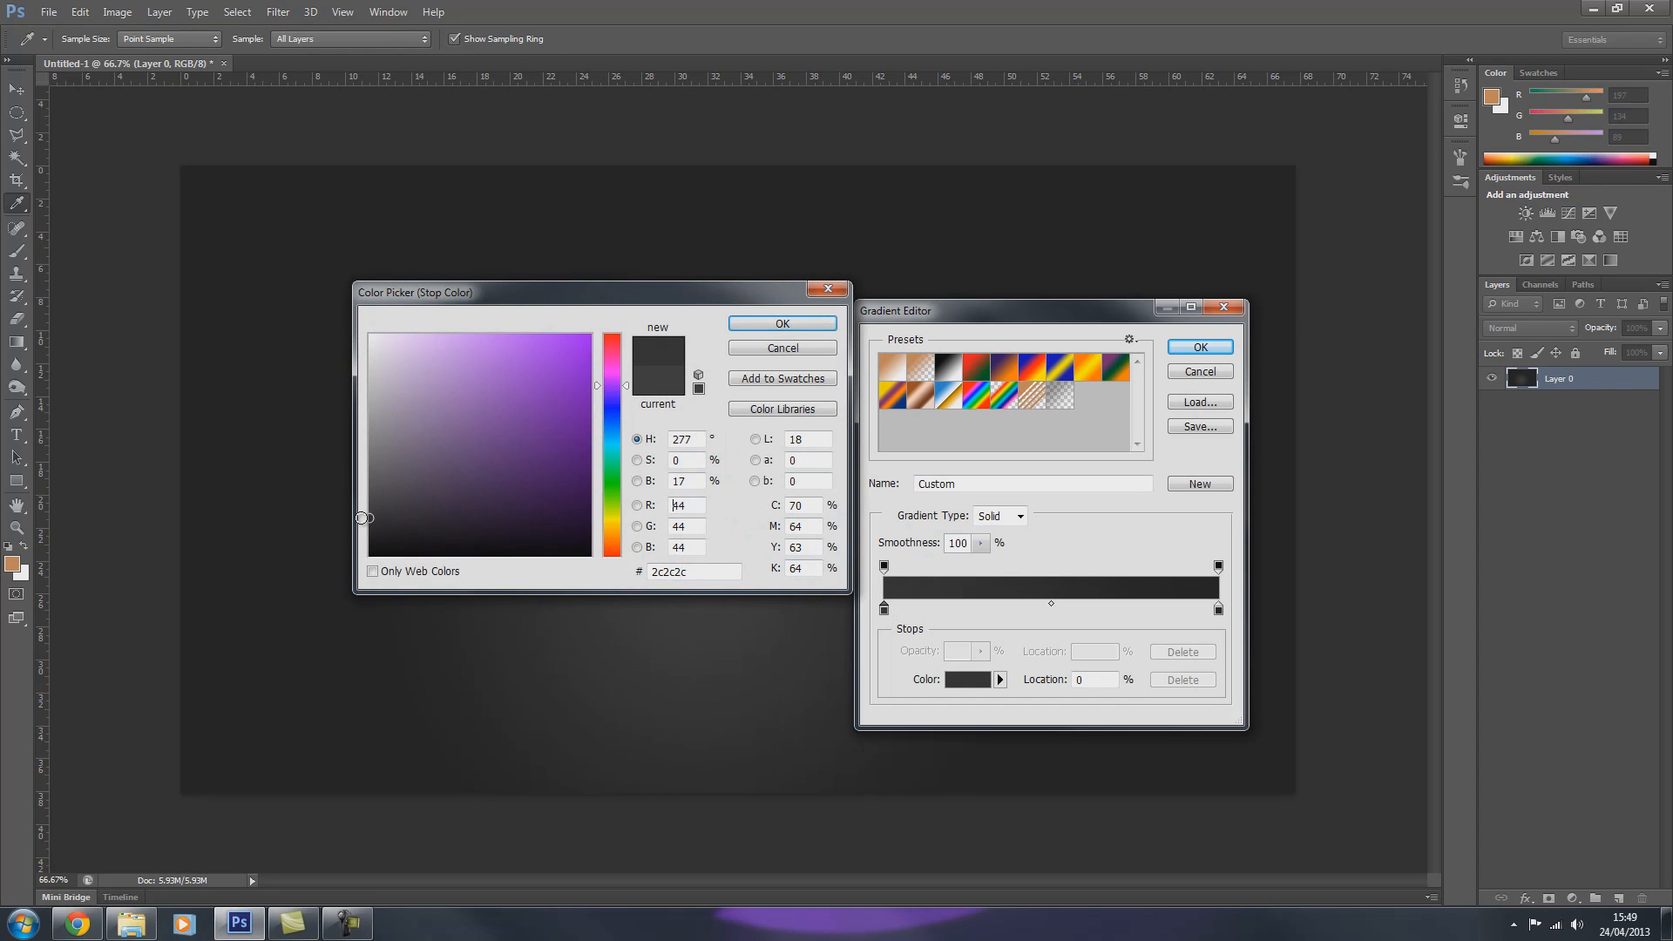
pyautogui.click(823, 325)
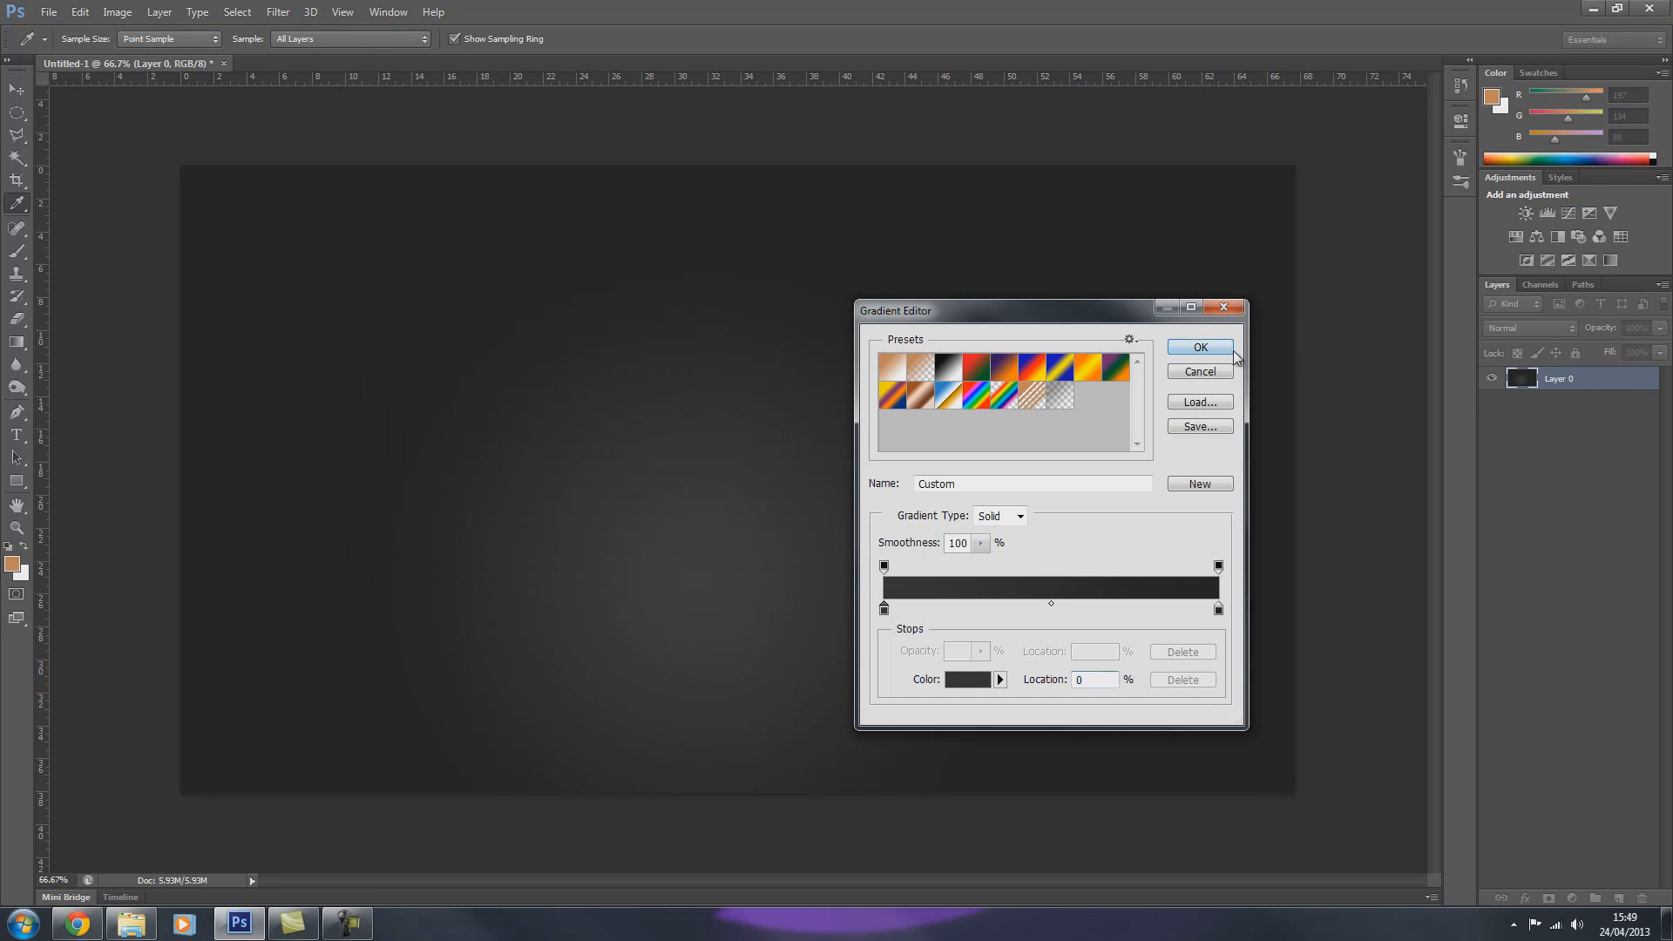
pyautogui.click(1201, 348)
# Step: Redraw the radial gradient until it spreads from near the canvas centre to just beyond the canvas's upper-left corner
pyautogui.moveTo(680, 642); pyautogui.dragTo(721, 236)
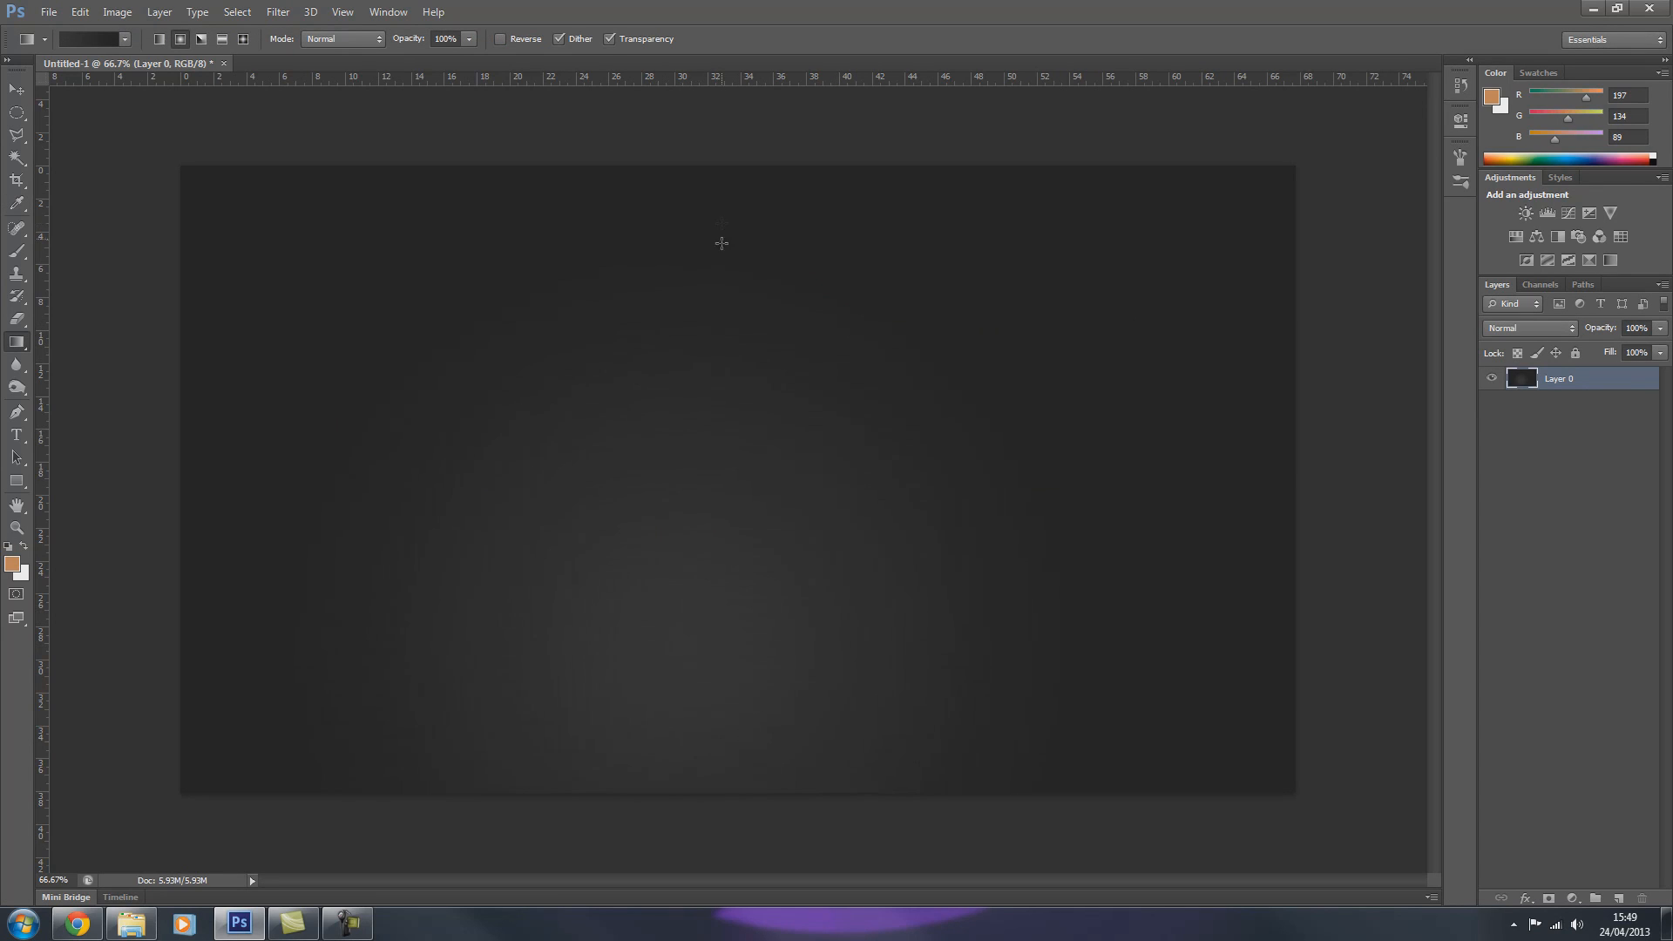
pyautogui.moveTo(705, 463); pyautogui.dragTo(722, 106)
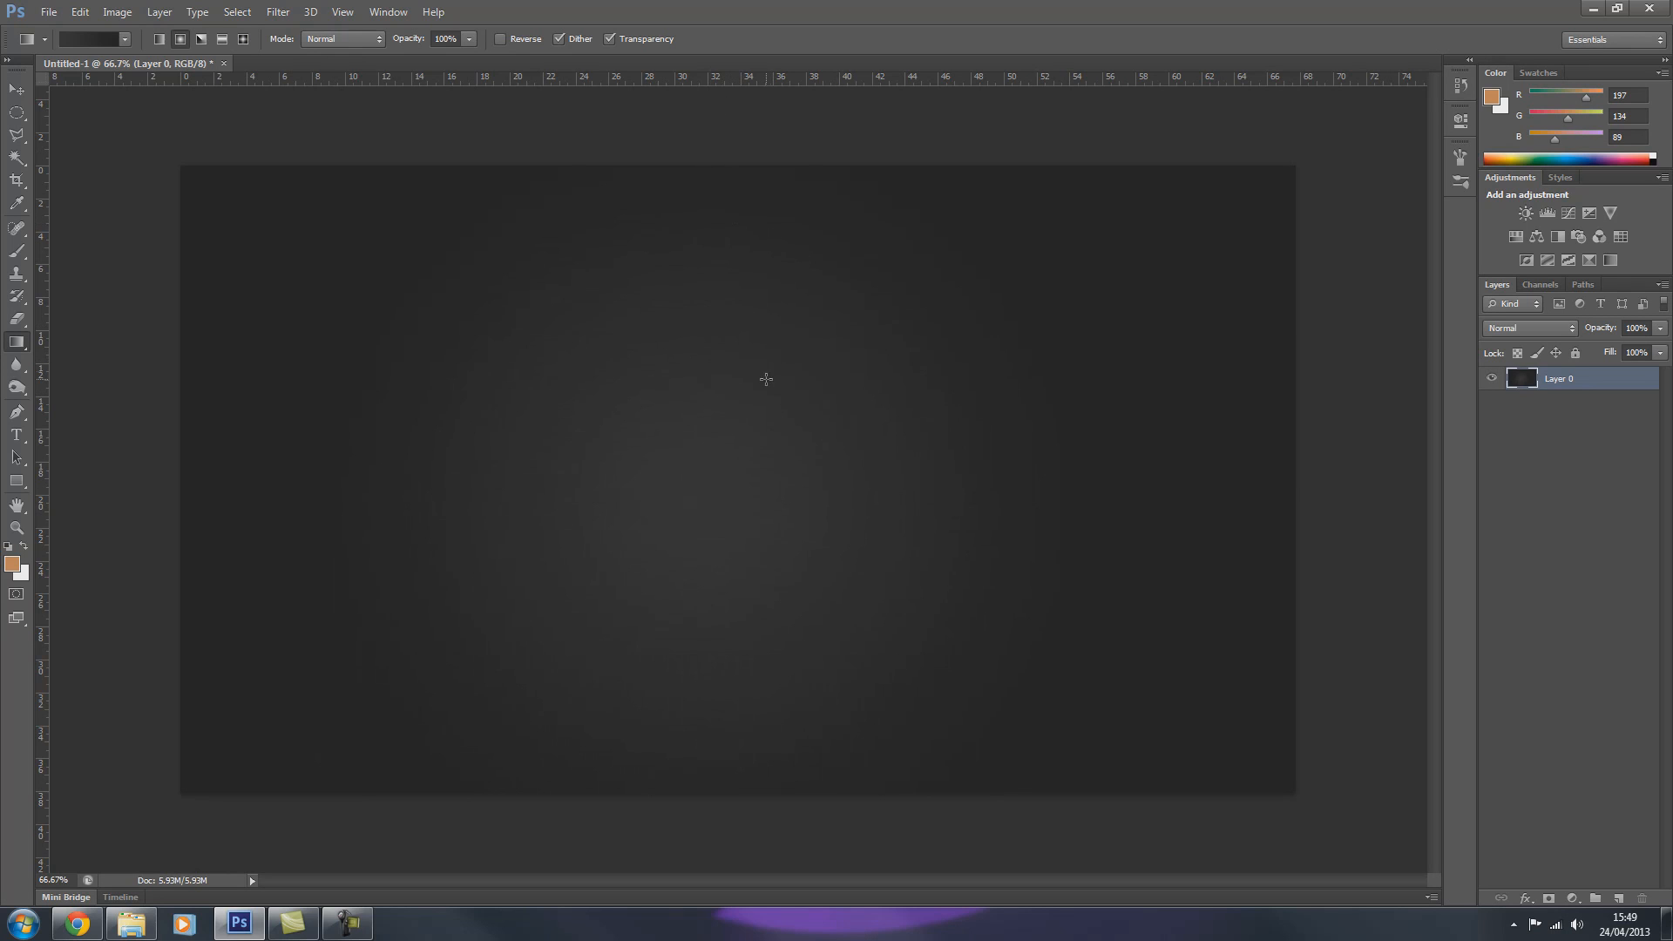
pyautogui.moveTo(726, 497); pyautogui.dragTo(144, 121)
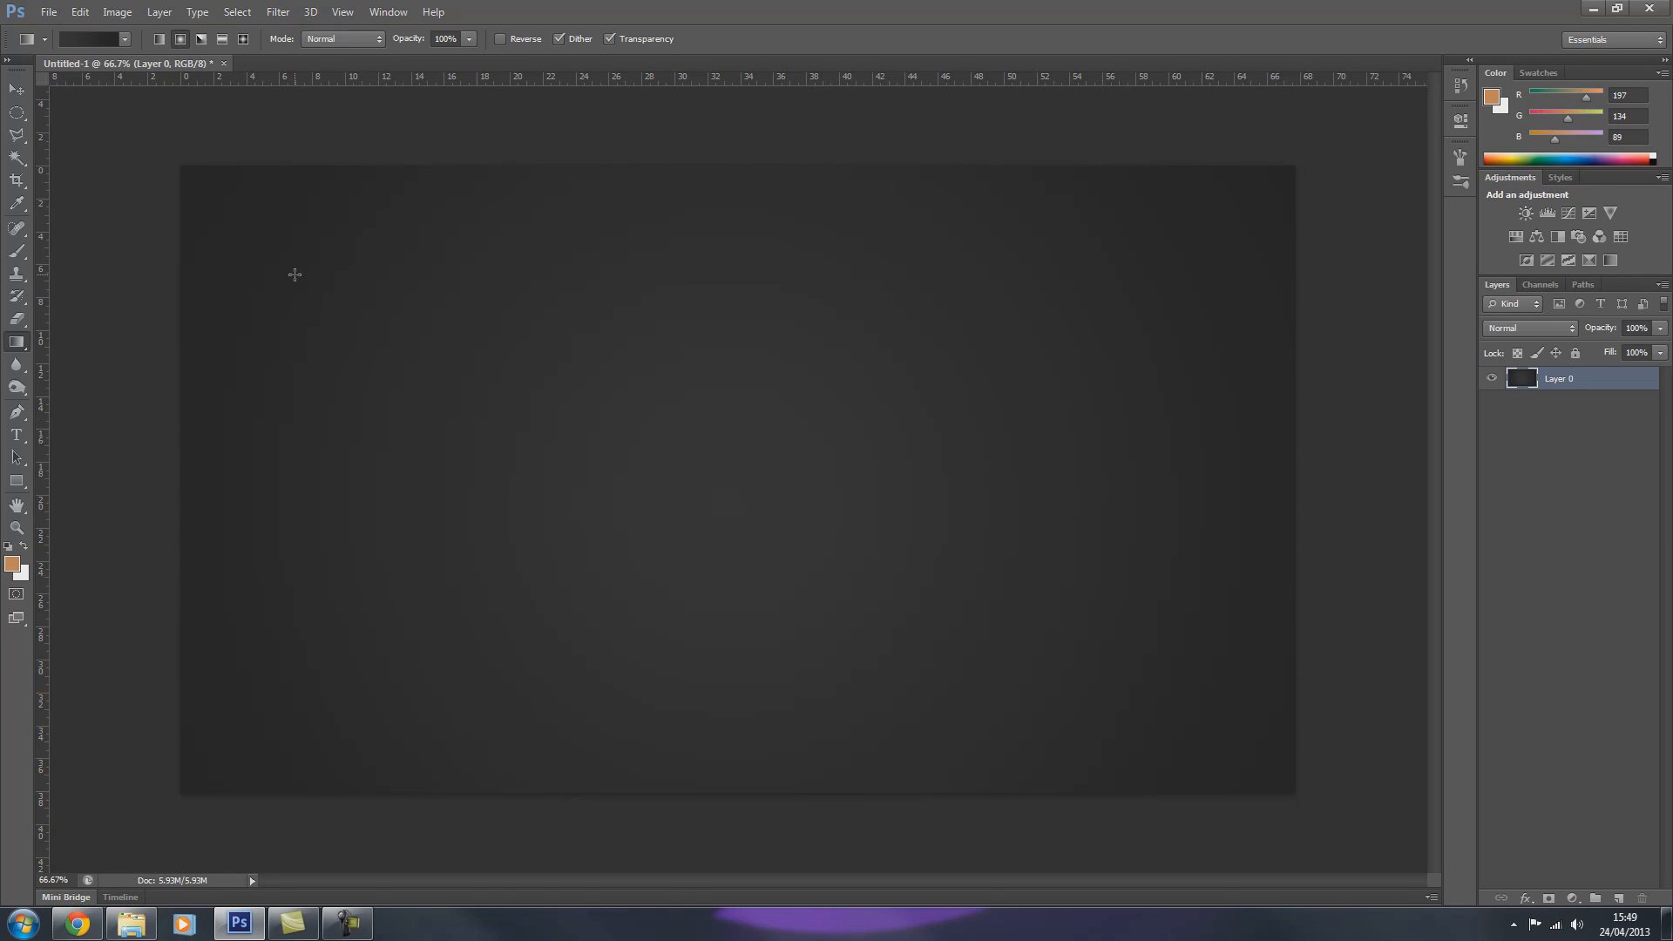
# Step: Draw a closed S-shaped wave path with the Pen tool, running across the canvas and past both side edges
pyautogui.click(17, 411)
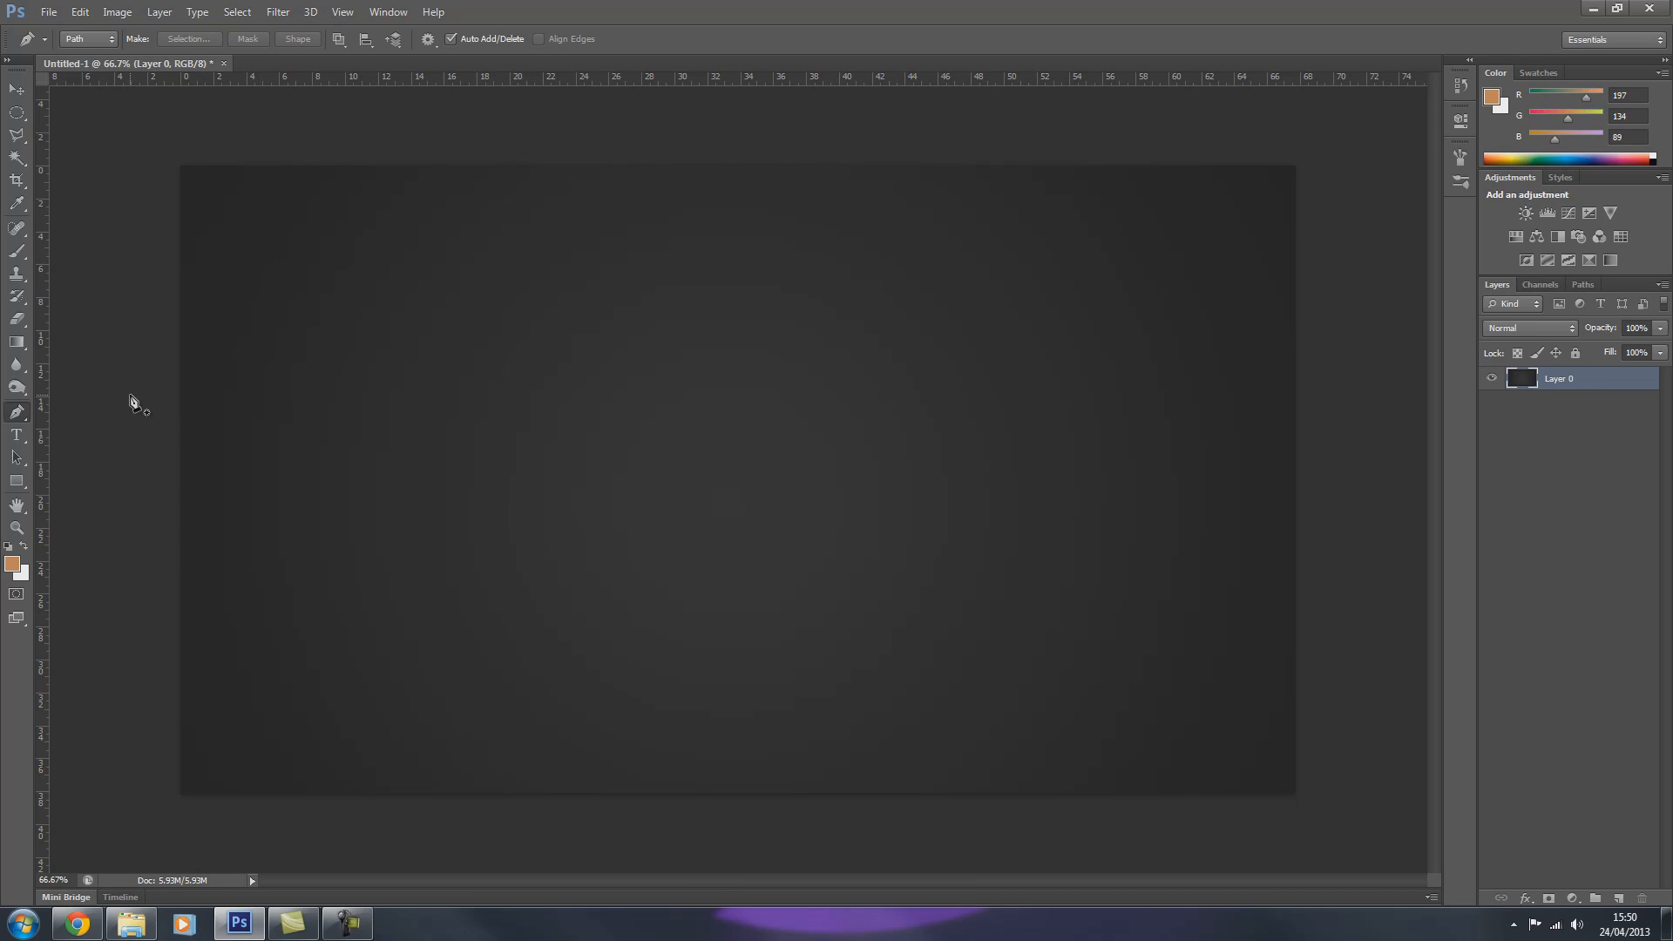
pyautogui.click(146, 333)
pyautogui.click(147, 566)
pyautogui.moveTo(699, 547); pyautogui.dragTo(888, 686)
pyautogui.moveTo(1349, 449); pyautogui.dragTo(1395, 324)
pyautogui.click(1350, 256)
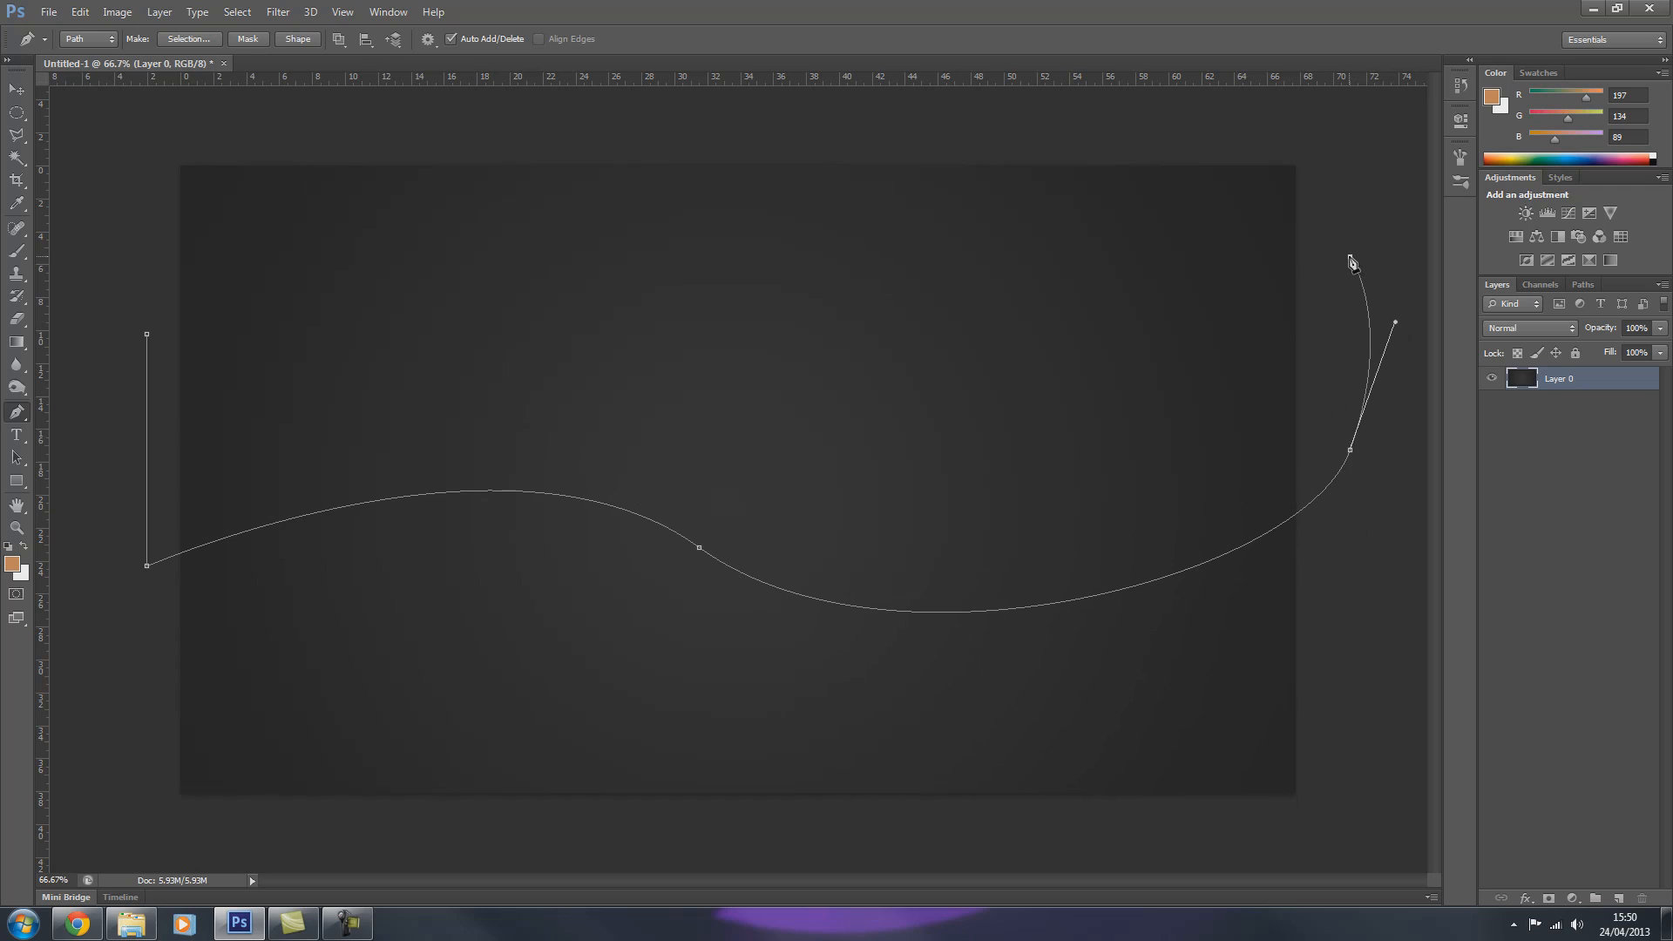
pyautogui.moveTo(760, 304); pyautogui.dragTo(607, 75)
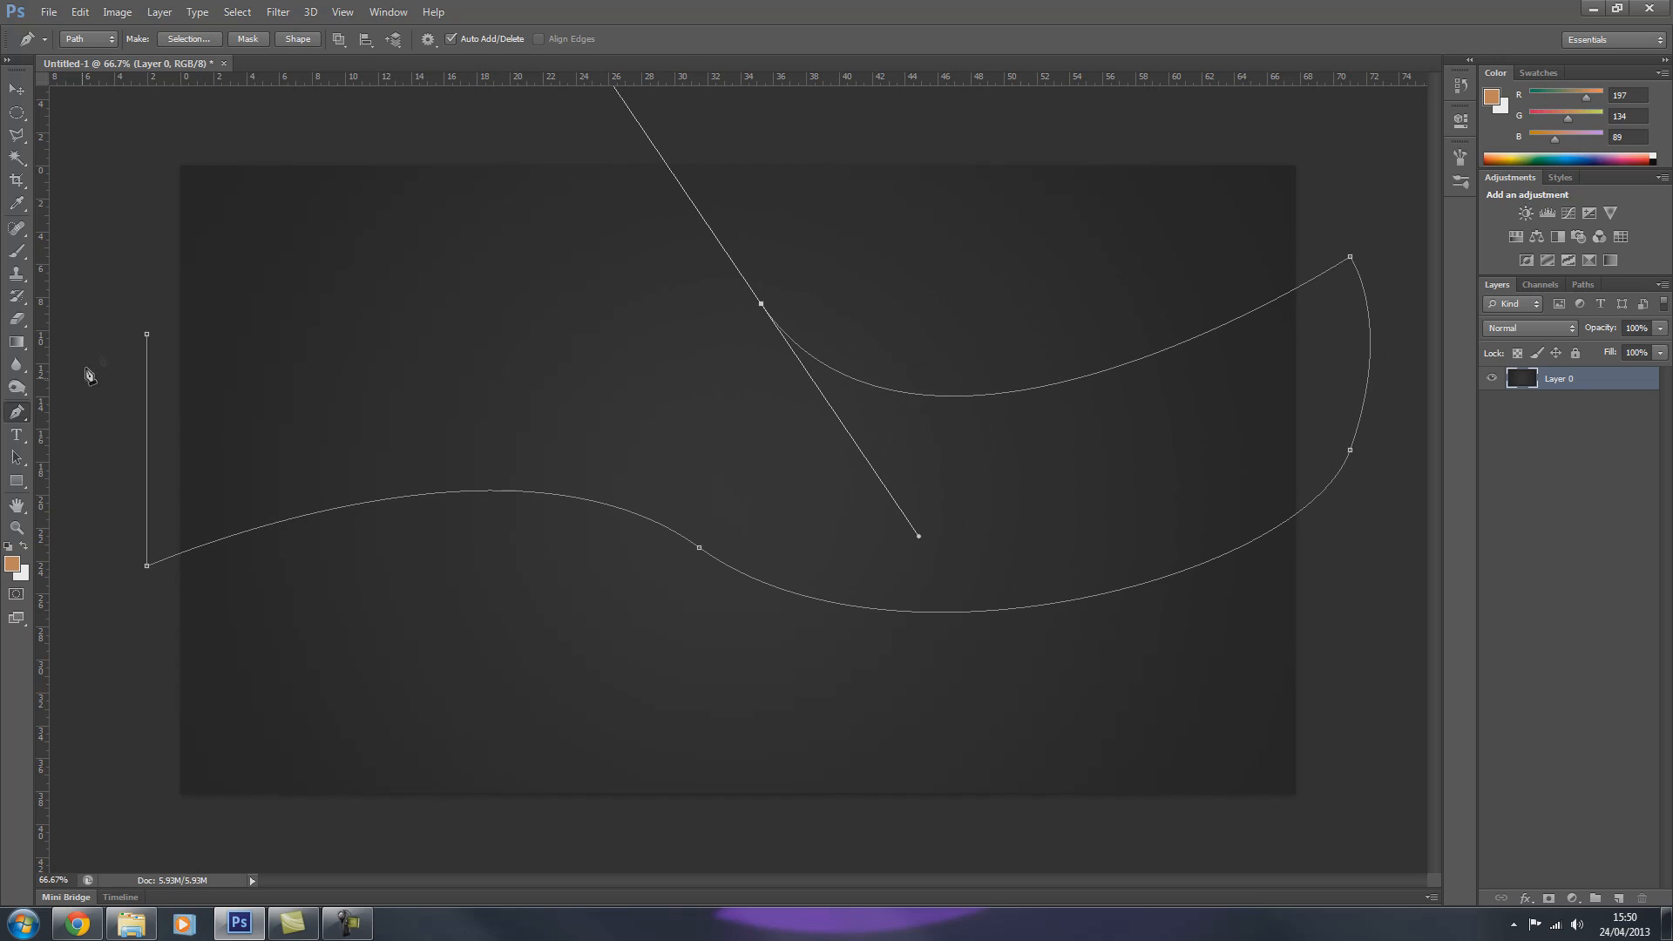
pyautogui.click(147, 335)
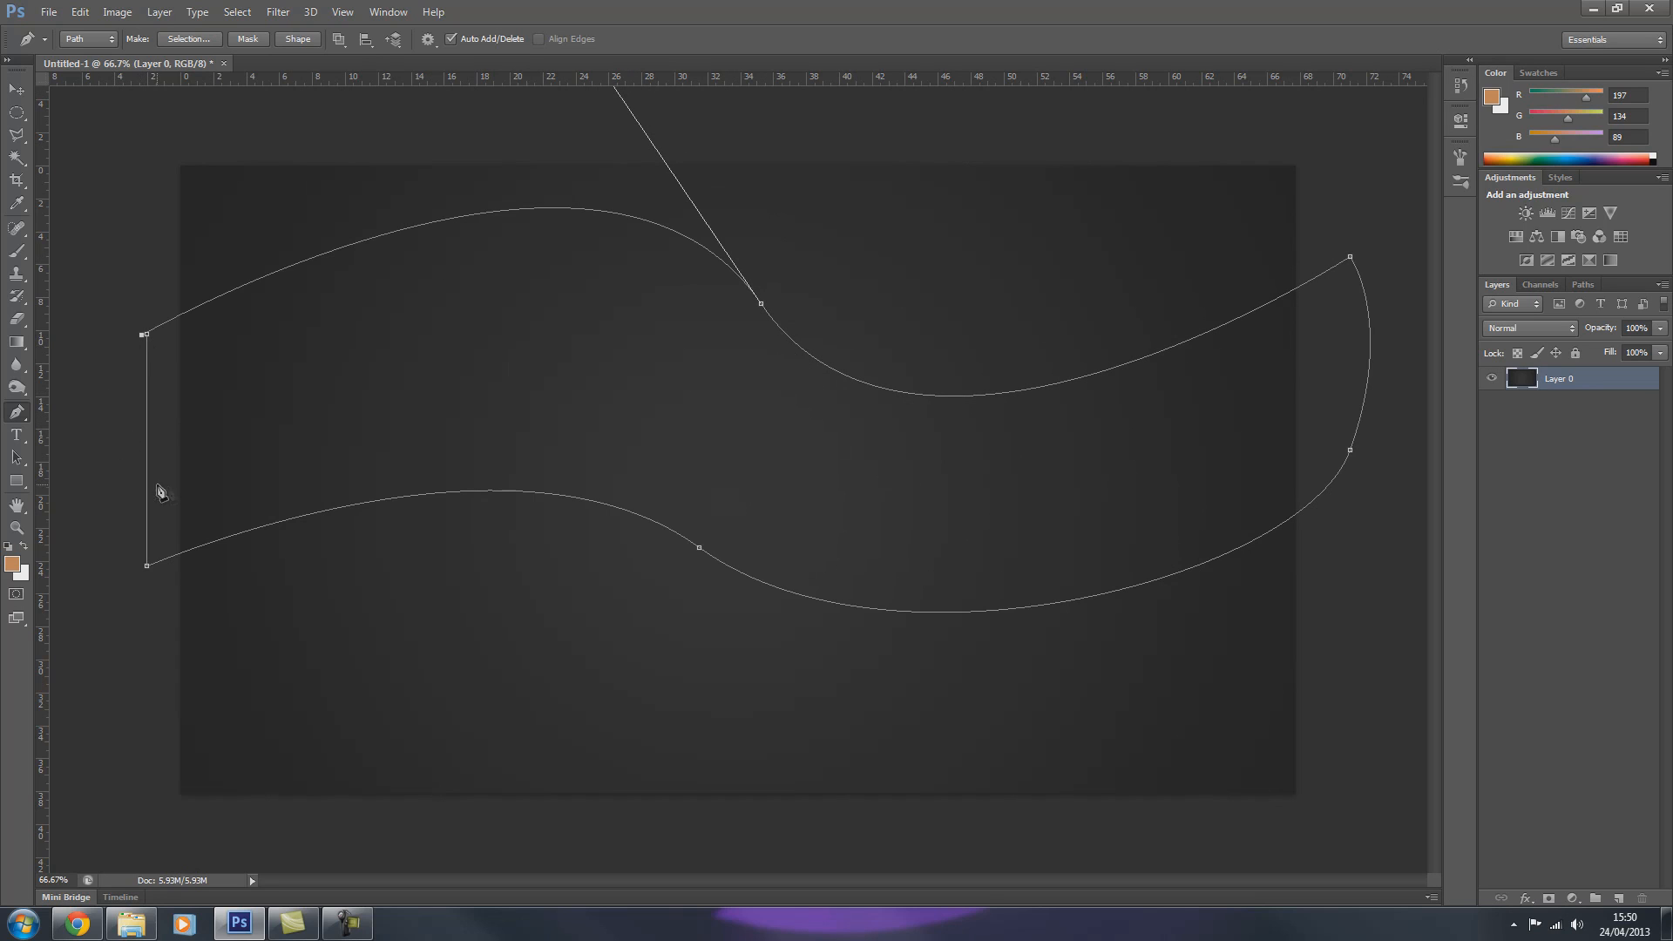
pyautogui.hotkey('ctrl', '-')
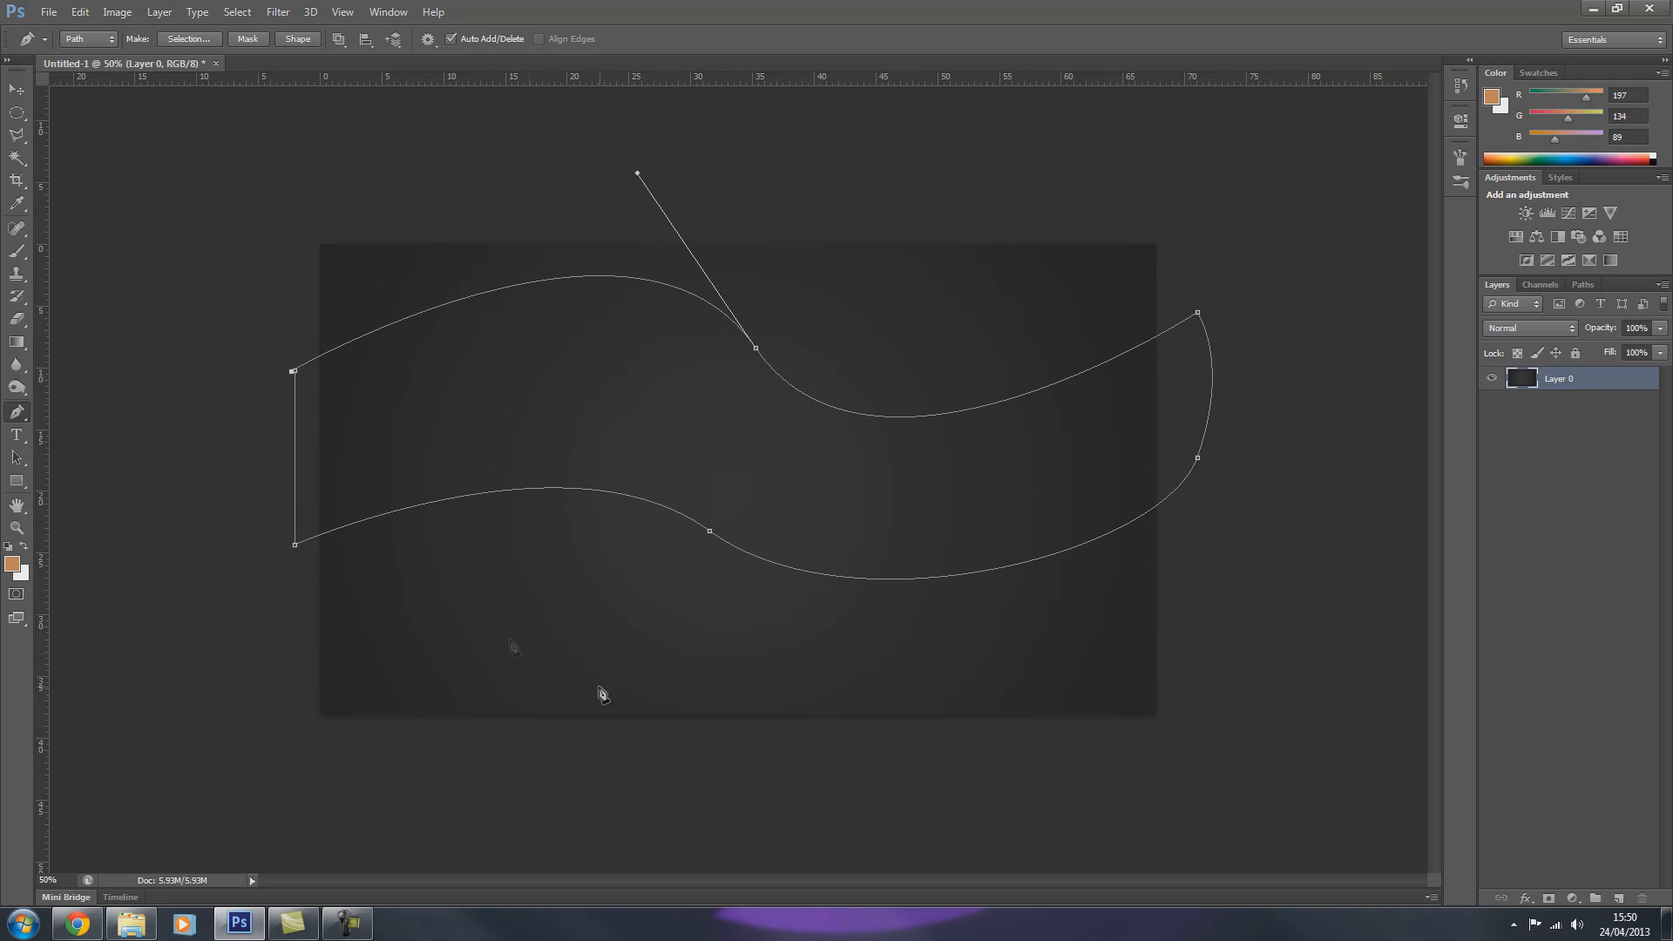
# Step: Discard the stray path edits and add an empty layer above the gradient layer
pyautogui.click(496, 593)
pyautogui.hotkey('ctrl', 'z')
pyautogui.click(637, 172)
pyautogui.hotkey('ctrl', 'z')
pyautogui.click(1618, 898)
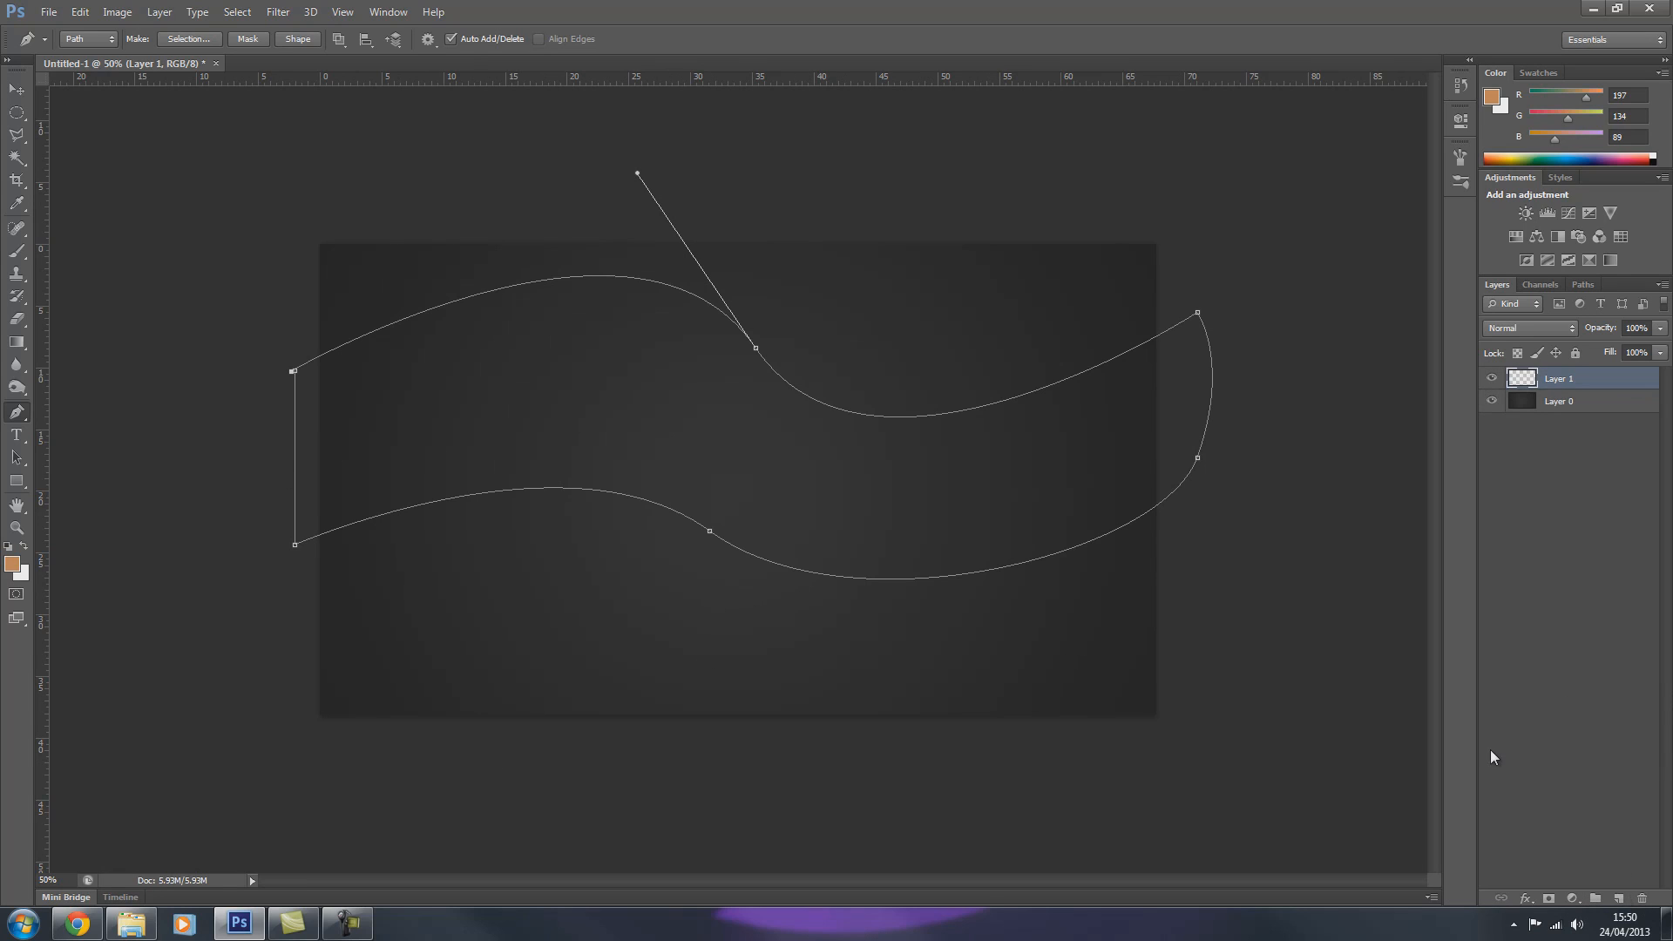
# Step: Undo the new layer and all points of the wave path, leaving only the gradient background
pyautogui.hotkey('ctrl', 'alt', 'z')
pyautogui.hotkey('ctrl', 'alt', 'z')
pyautogui.hotkey('ctrl', 'alt', 'z')
pyautogui.hotkey('ctrl', 'alt', 'z')
pyautogui.hotkey('ctrl', 'alt', 'z')
pyautogui.hotkey('ctrl', 'alt', 'z')
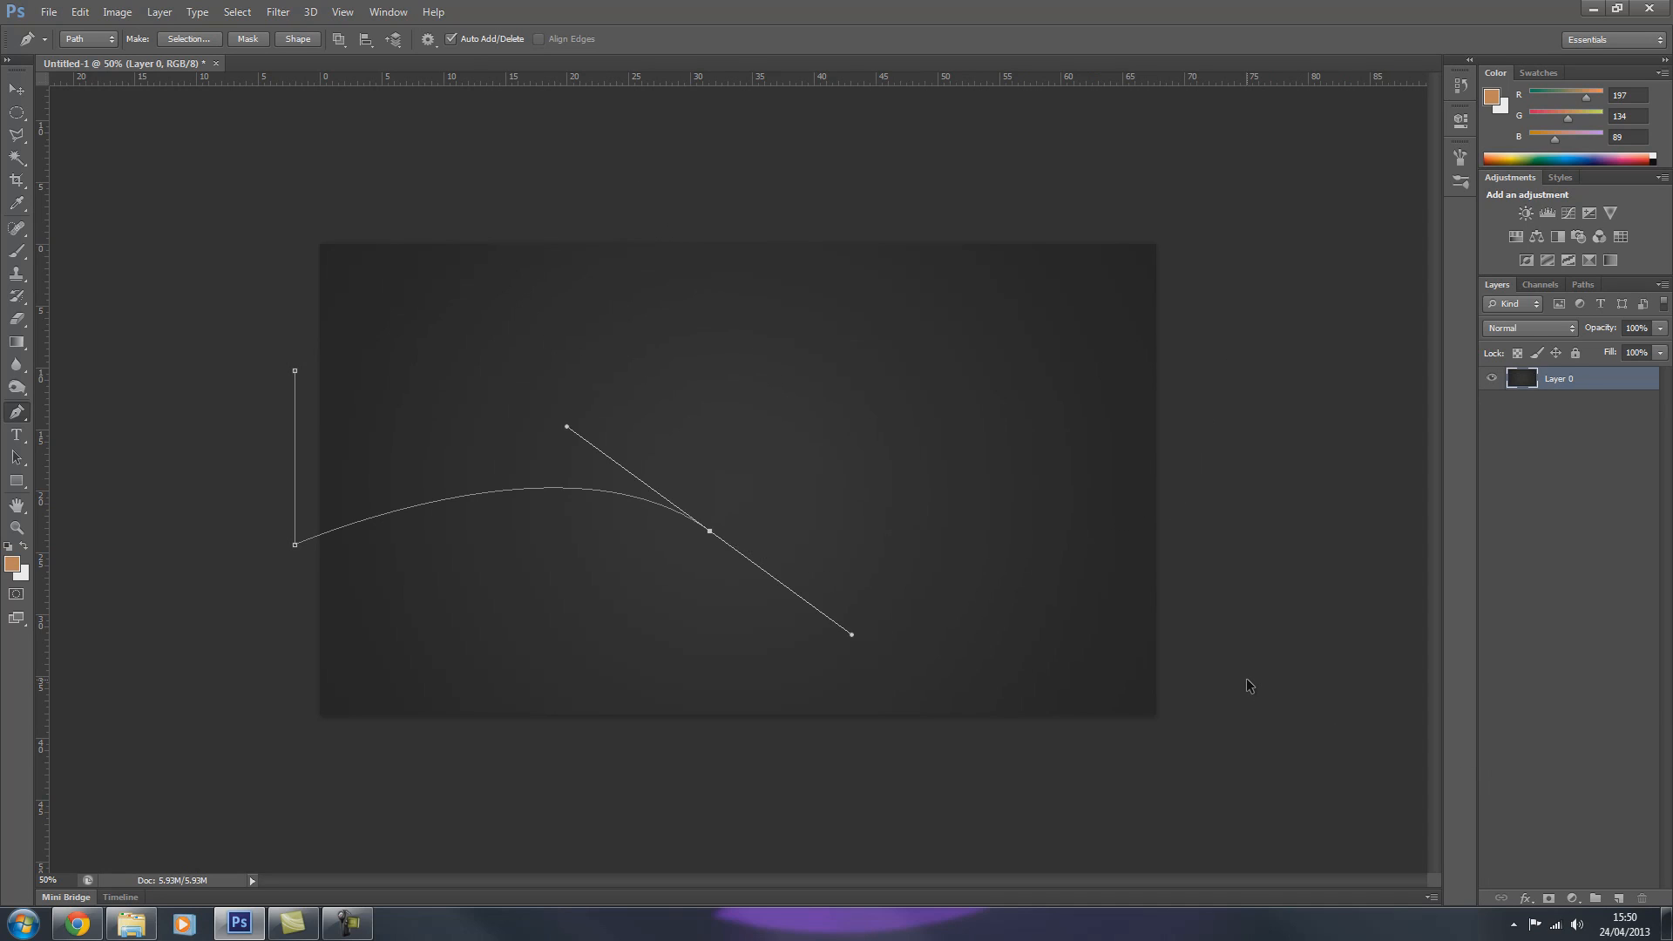
pyautogui.hotkey('ctrl', 'alt', 'z')
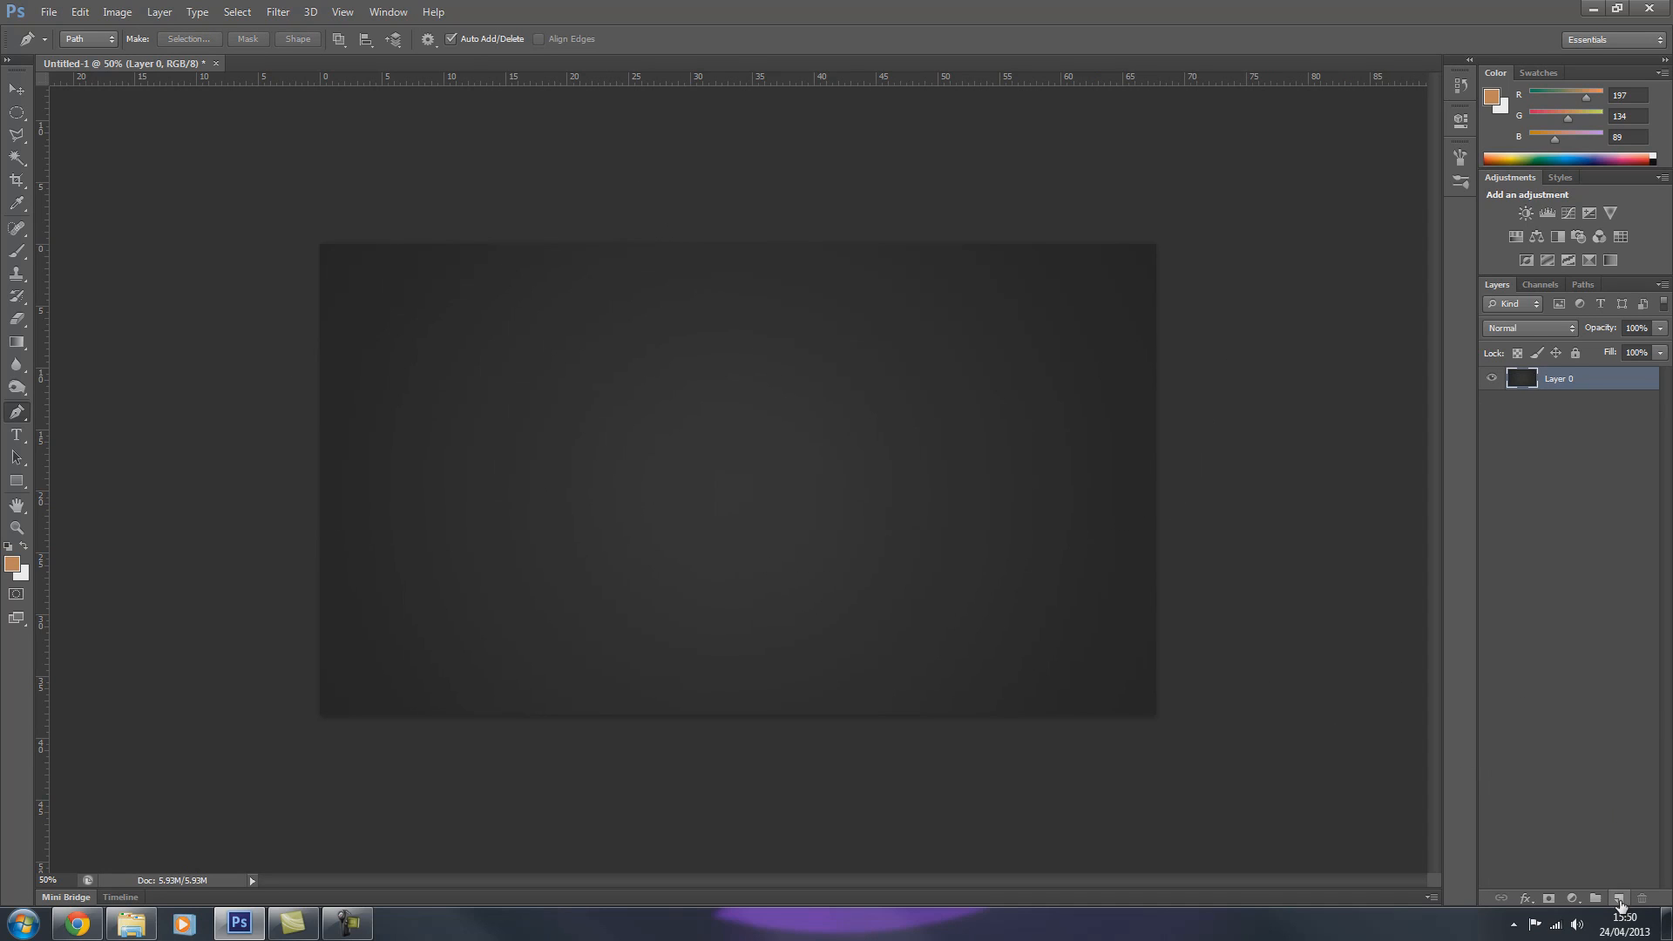
# Step: Create a new empty layer above the gradient background and make it the active layer
pyautogui.click(1618, 900)
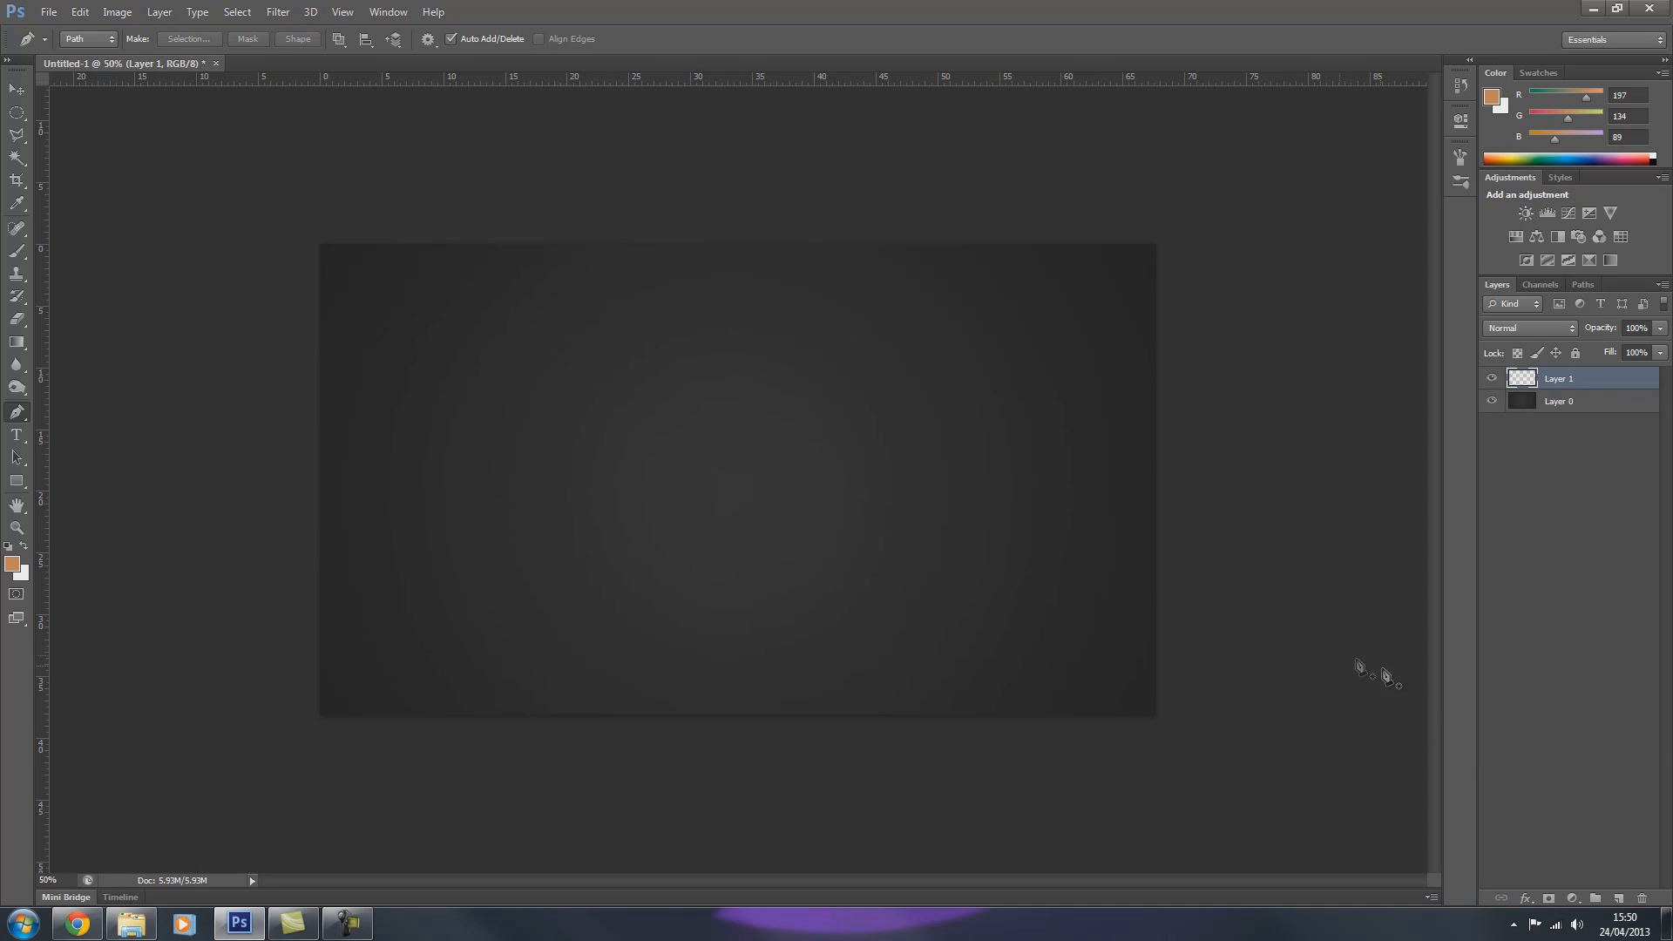
pyautogui.click(1625, 403)
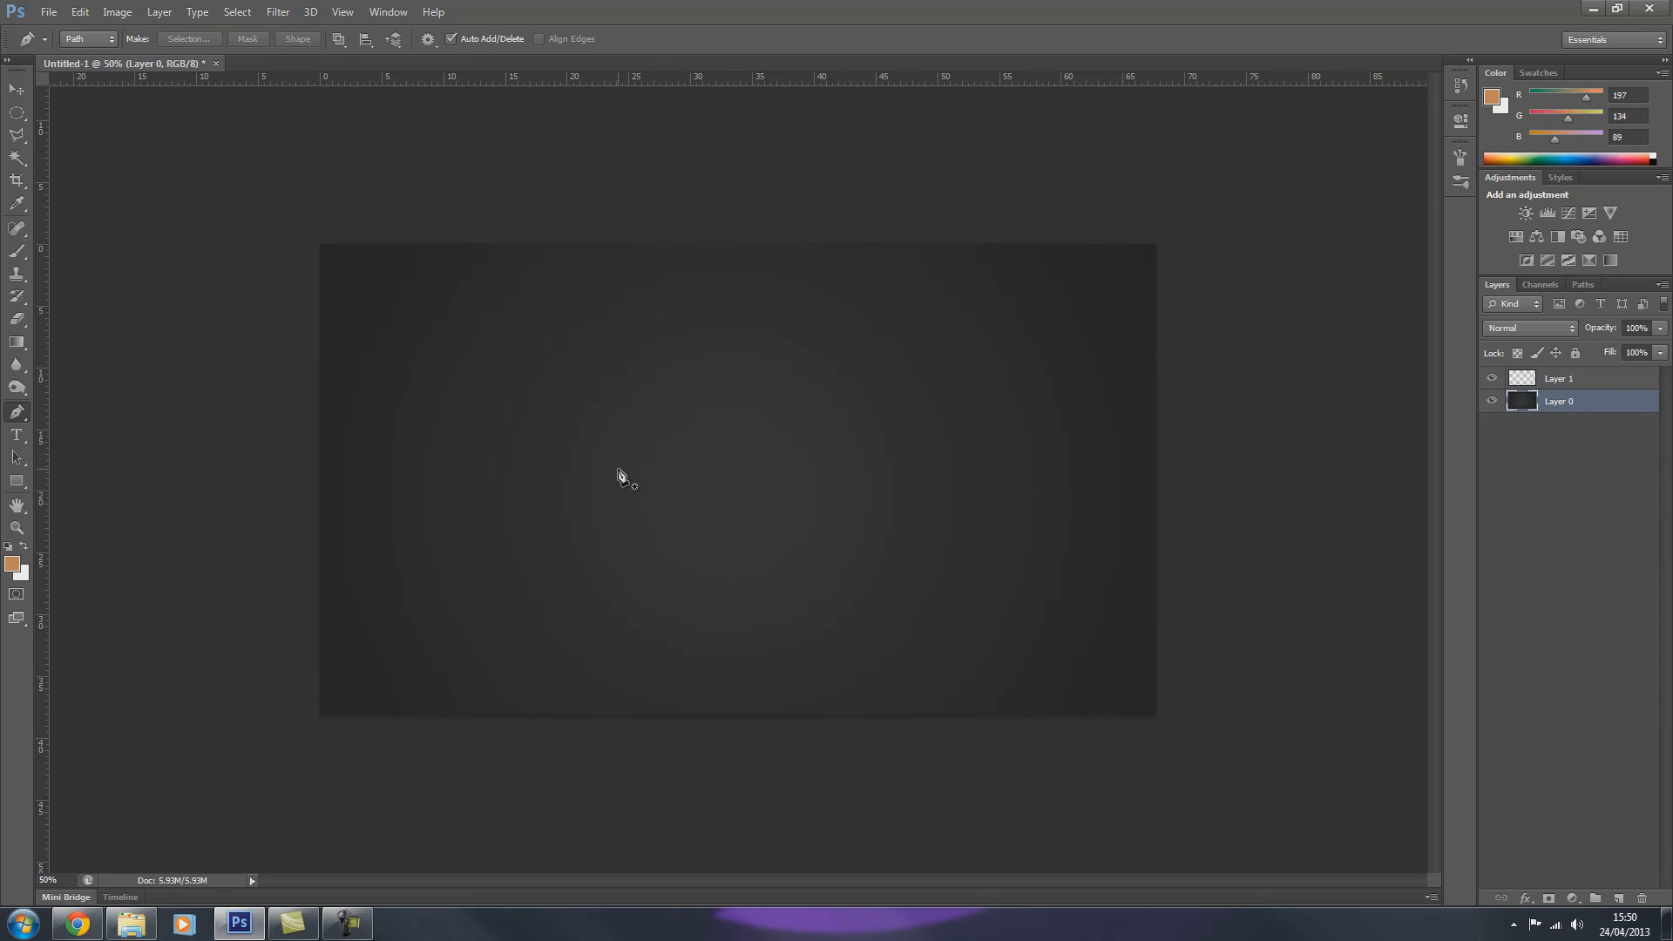
pyautogui.click(1587, 385)
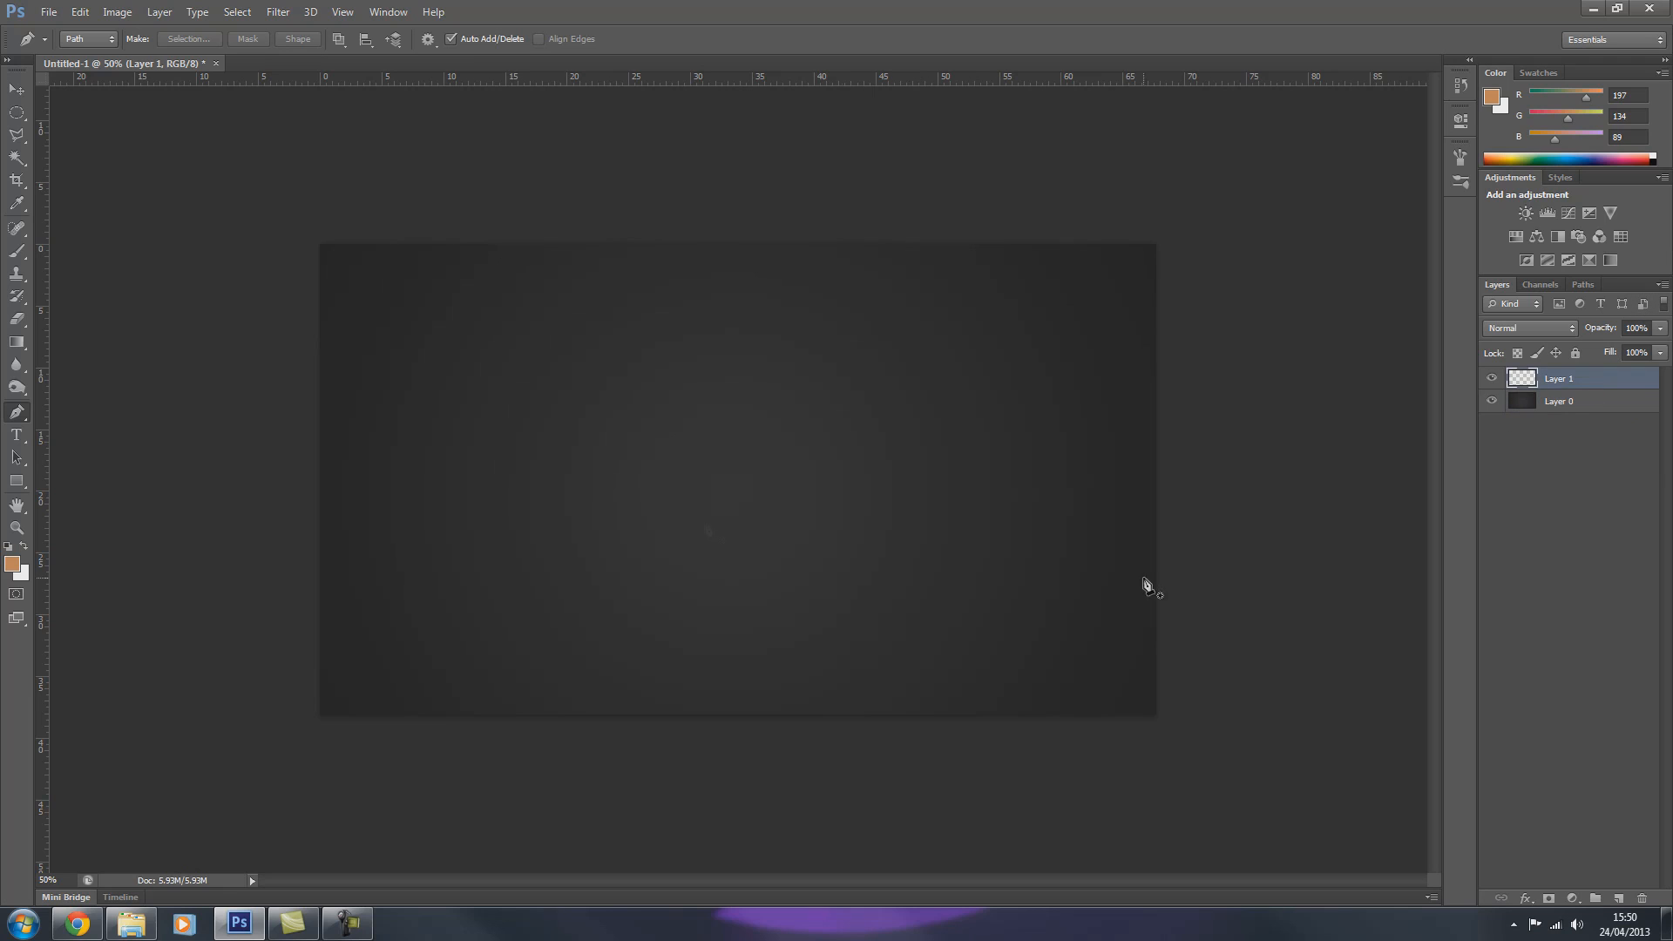
# Step: Draw a closed wave-shaped band across the canvas with the Pen tool, with its ends extending past both side edges
pyautogui.click(279, 384)
pyautogui.click(279, 556)
pyautogui.moveTo(744, 521); pyautogui.dragTo(962, 670)
pyautogui.moveTo(1235, 591); pyautogui.dragTo(1315, 463)
pyautogui.click(1236, 350)
pyautogui.moveTo(719, 317); pyautogui.dragTo(583, 102)
pyautogui.moveTo(279, 385); pyautogui.dragTo(281, 392)
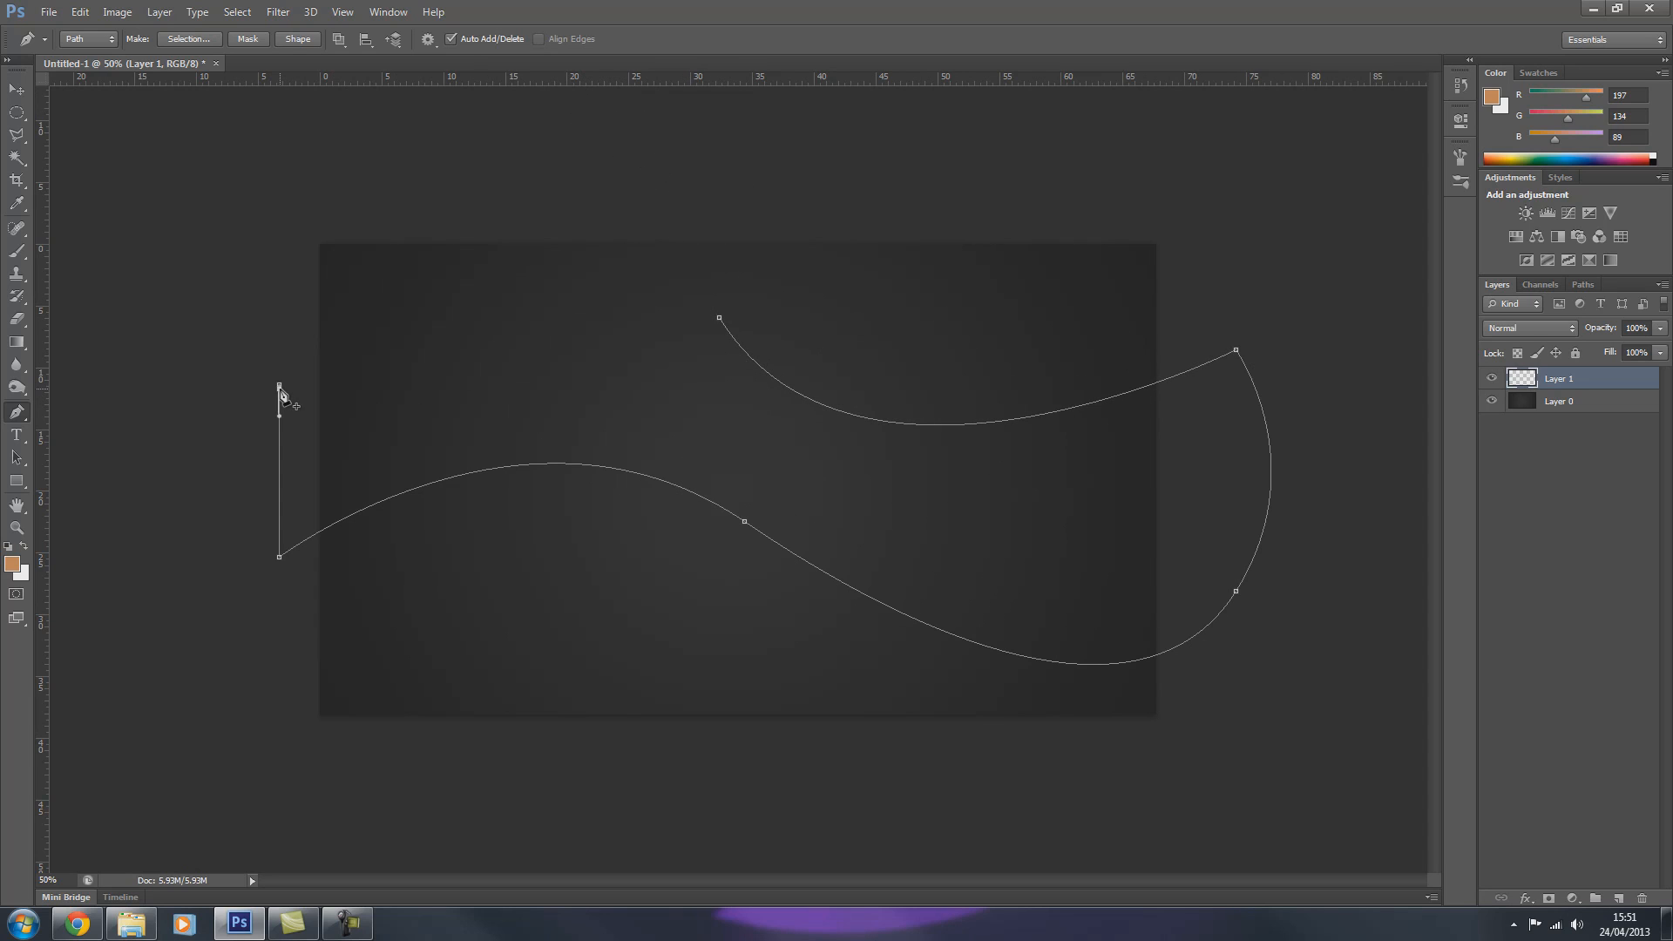
pyautogui.hotkey('ctrl', 'z')
pyautogui.click(279, 386)
# Step: Try making a new anti-aliased selection from the wave path with a 0-pixel feather, and undo it
pyautogui.click(27, 92)
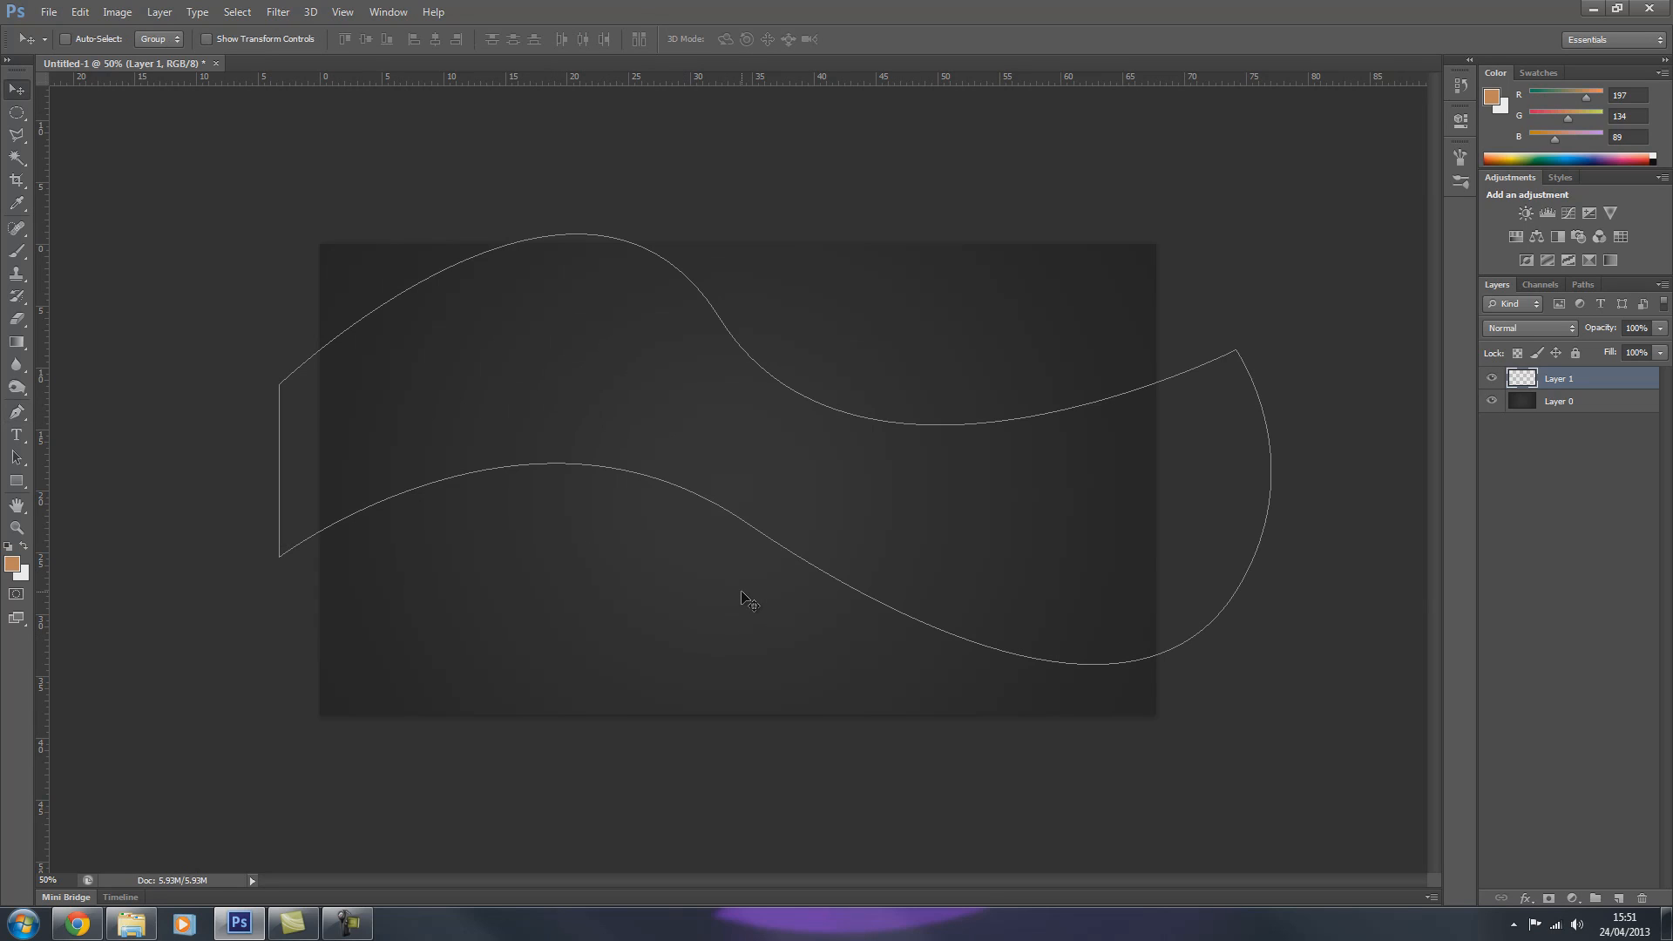
pyautogui.click(17, 412)
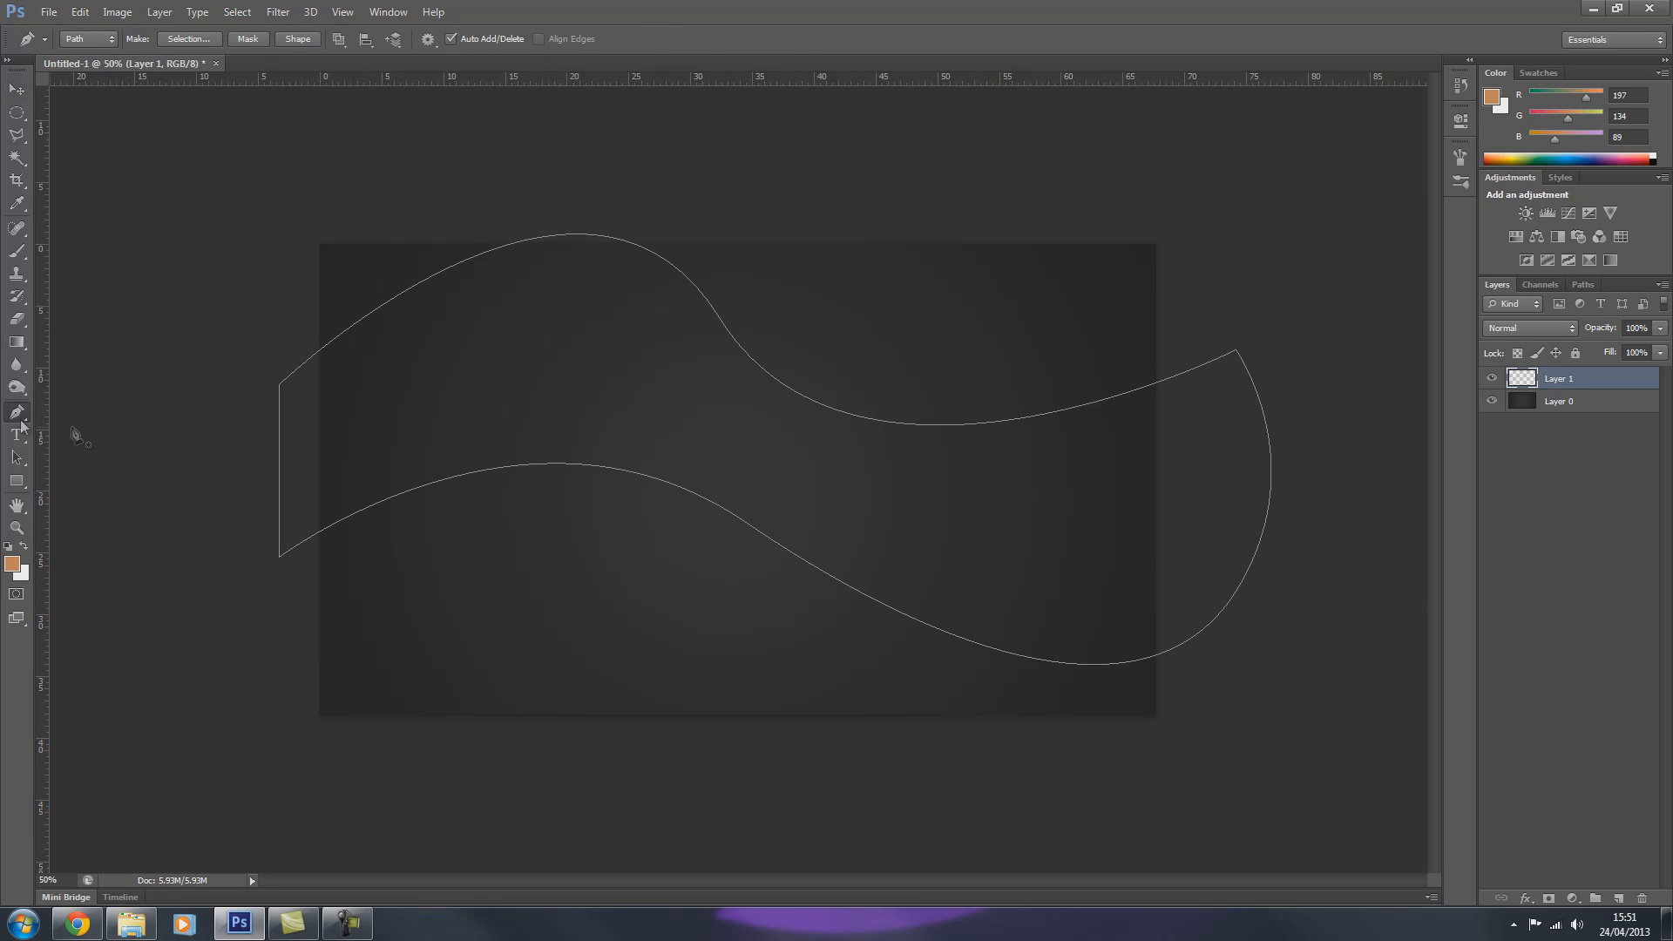
pyautogui.rightClick(658, 405)
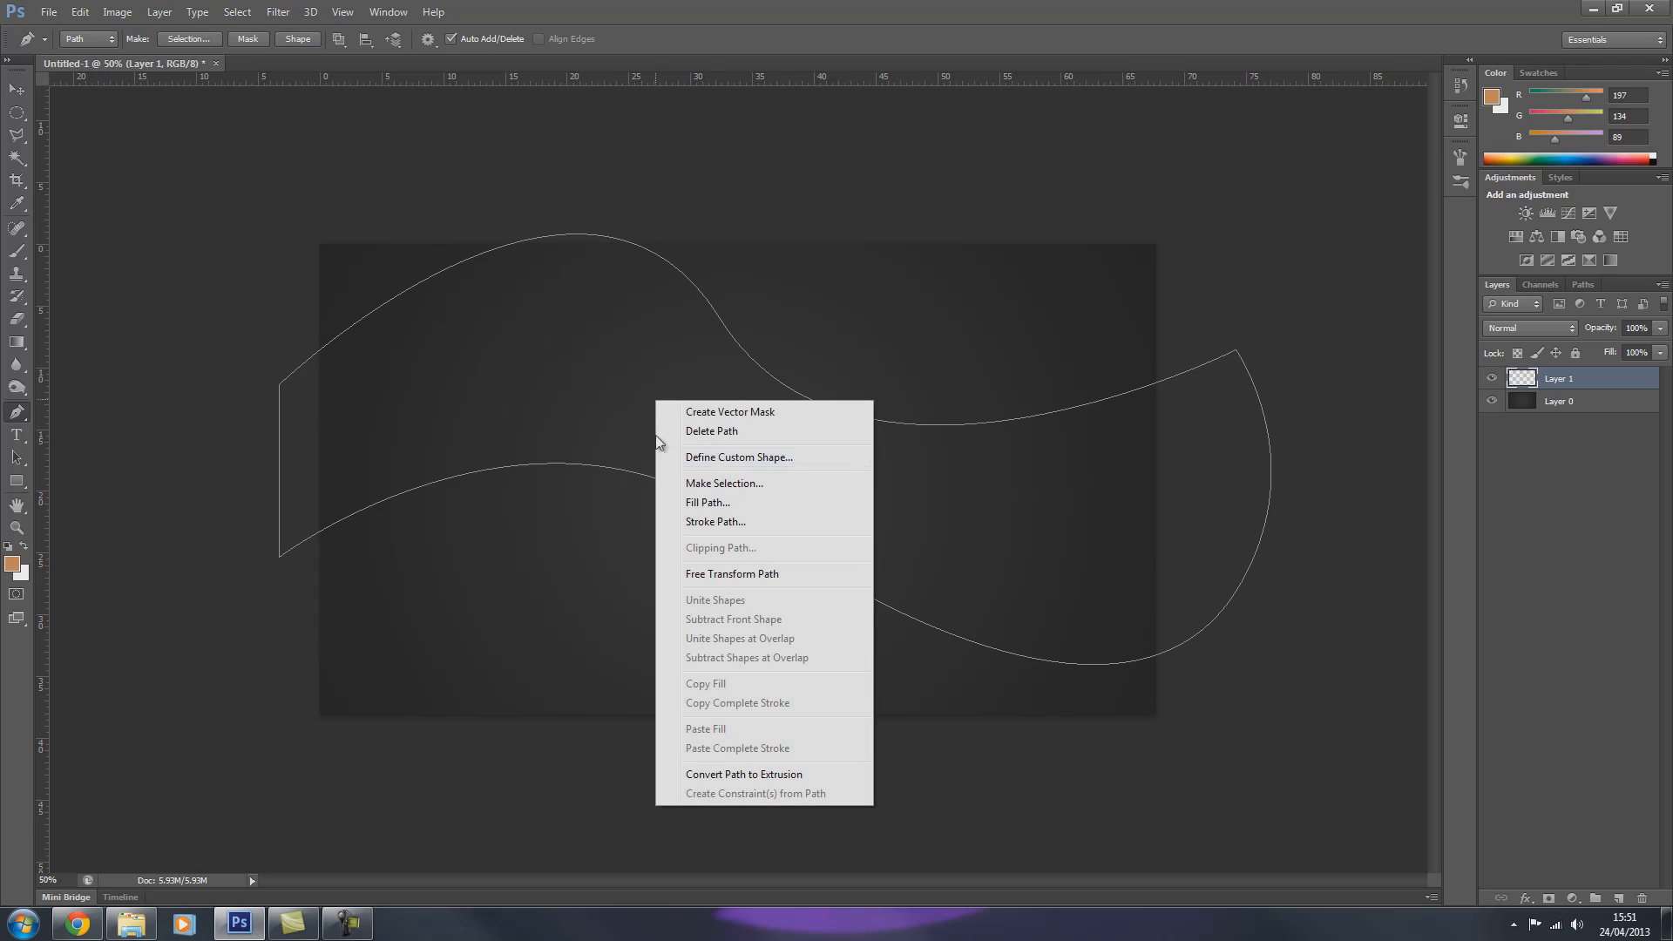
pyautogui.click(687, 484)
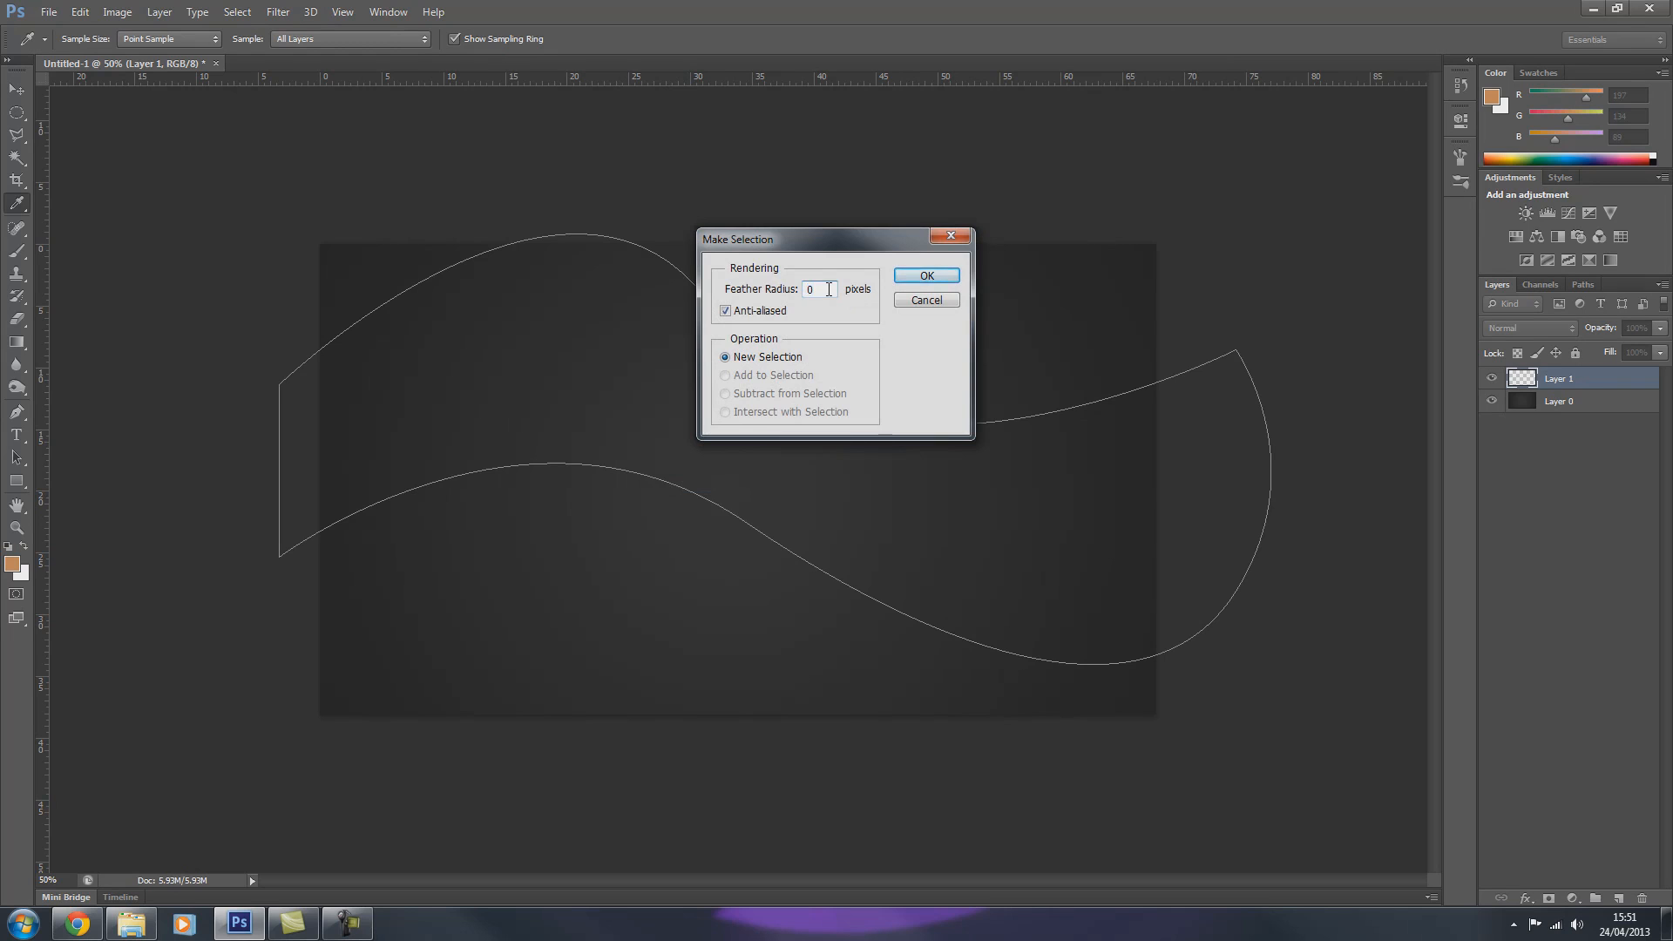
pyautogui.press('Return')
pyautogui.hotkey('ctrl', 'z')
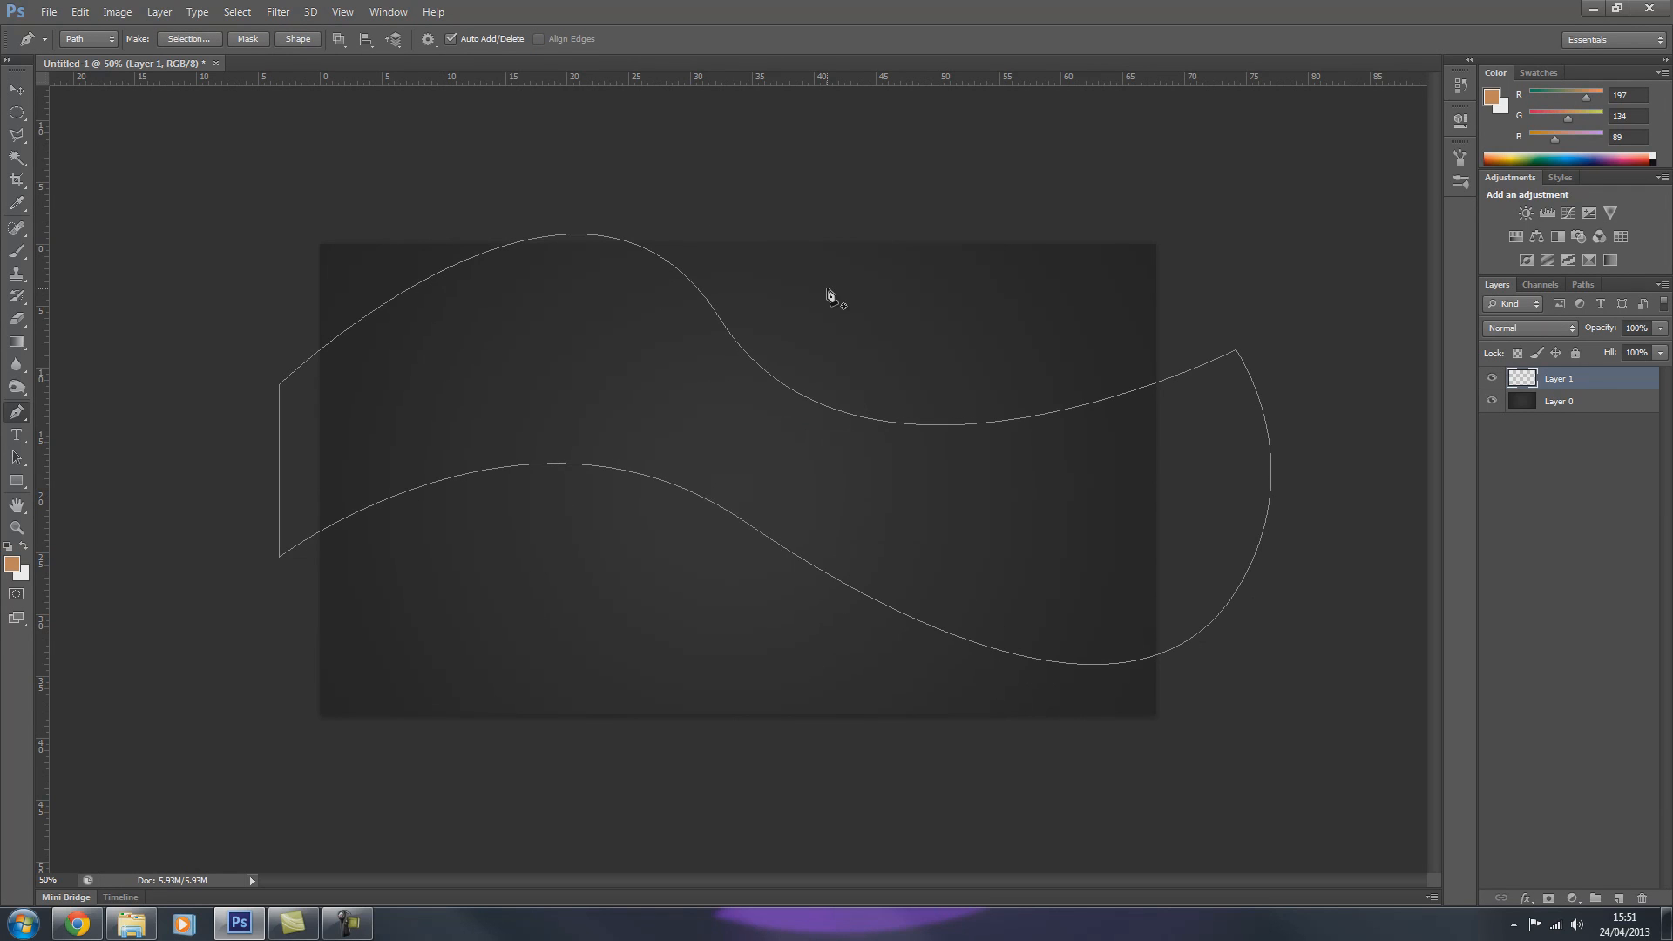
# Step: Turn the wave path into a new anti-aliased selection with a 1-pixel feather and fill it with white on Layer 1
pyautogui.rightClick(515, 369)
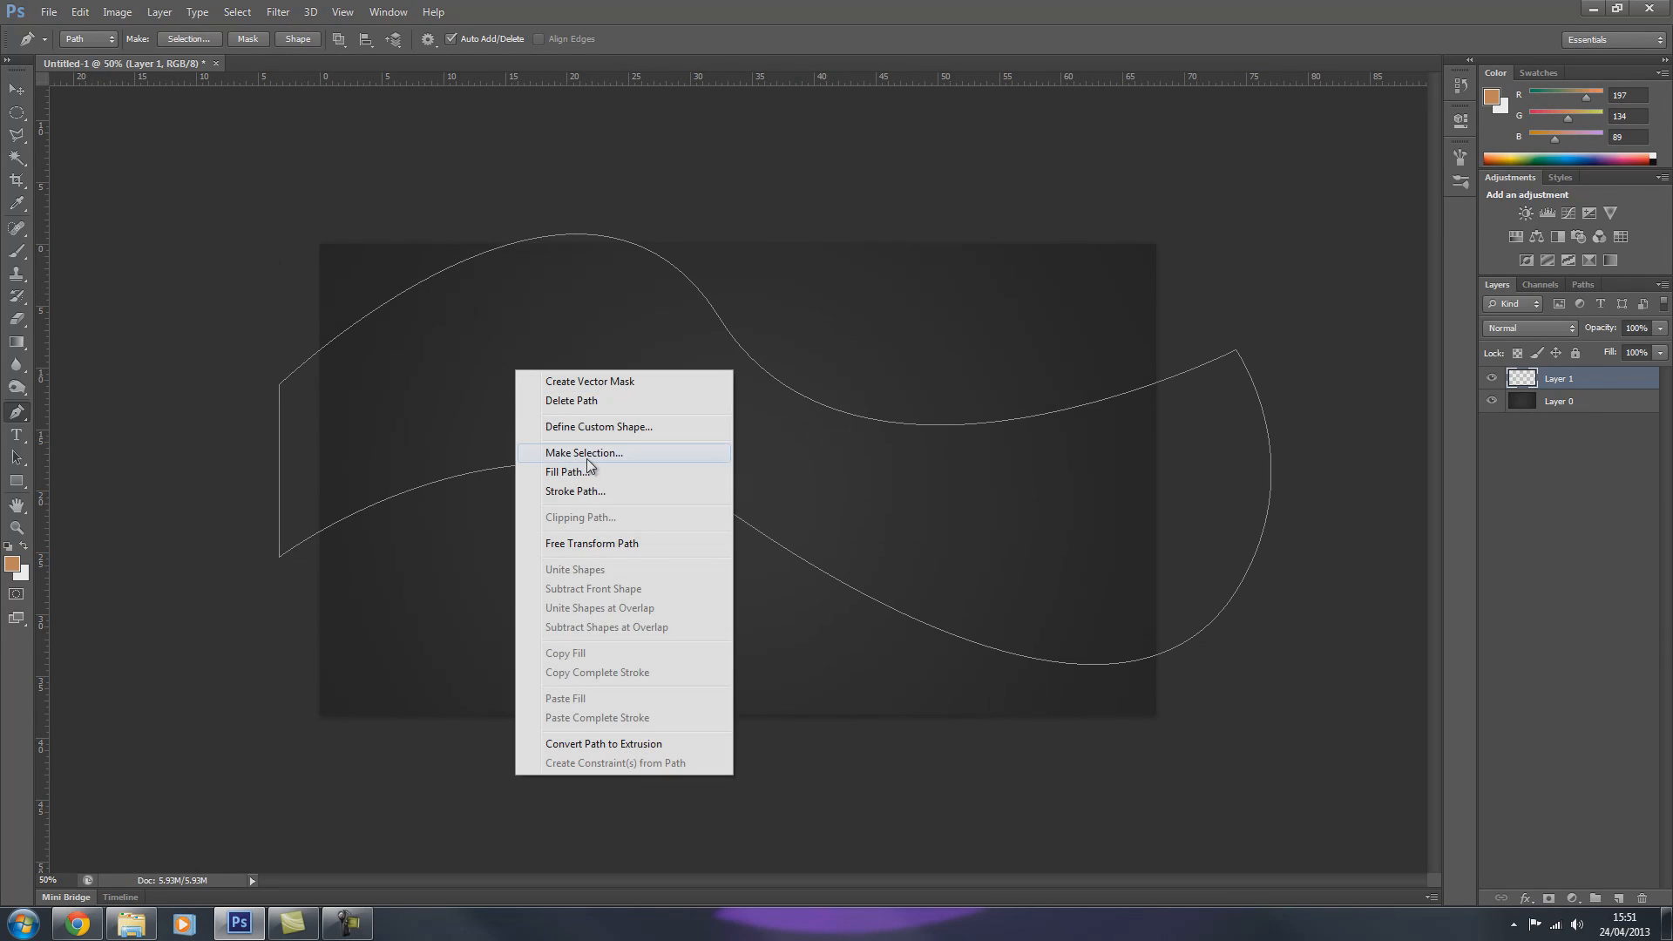
pyautogui.click(587, 453)
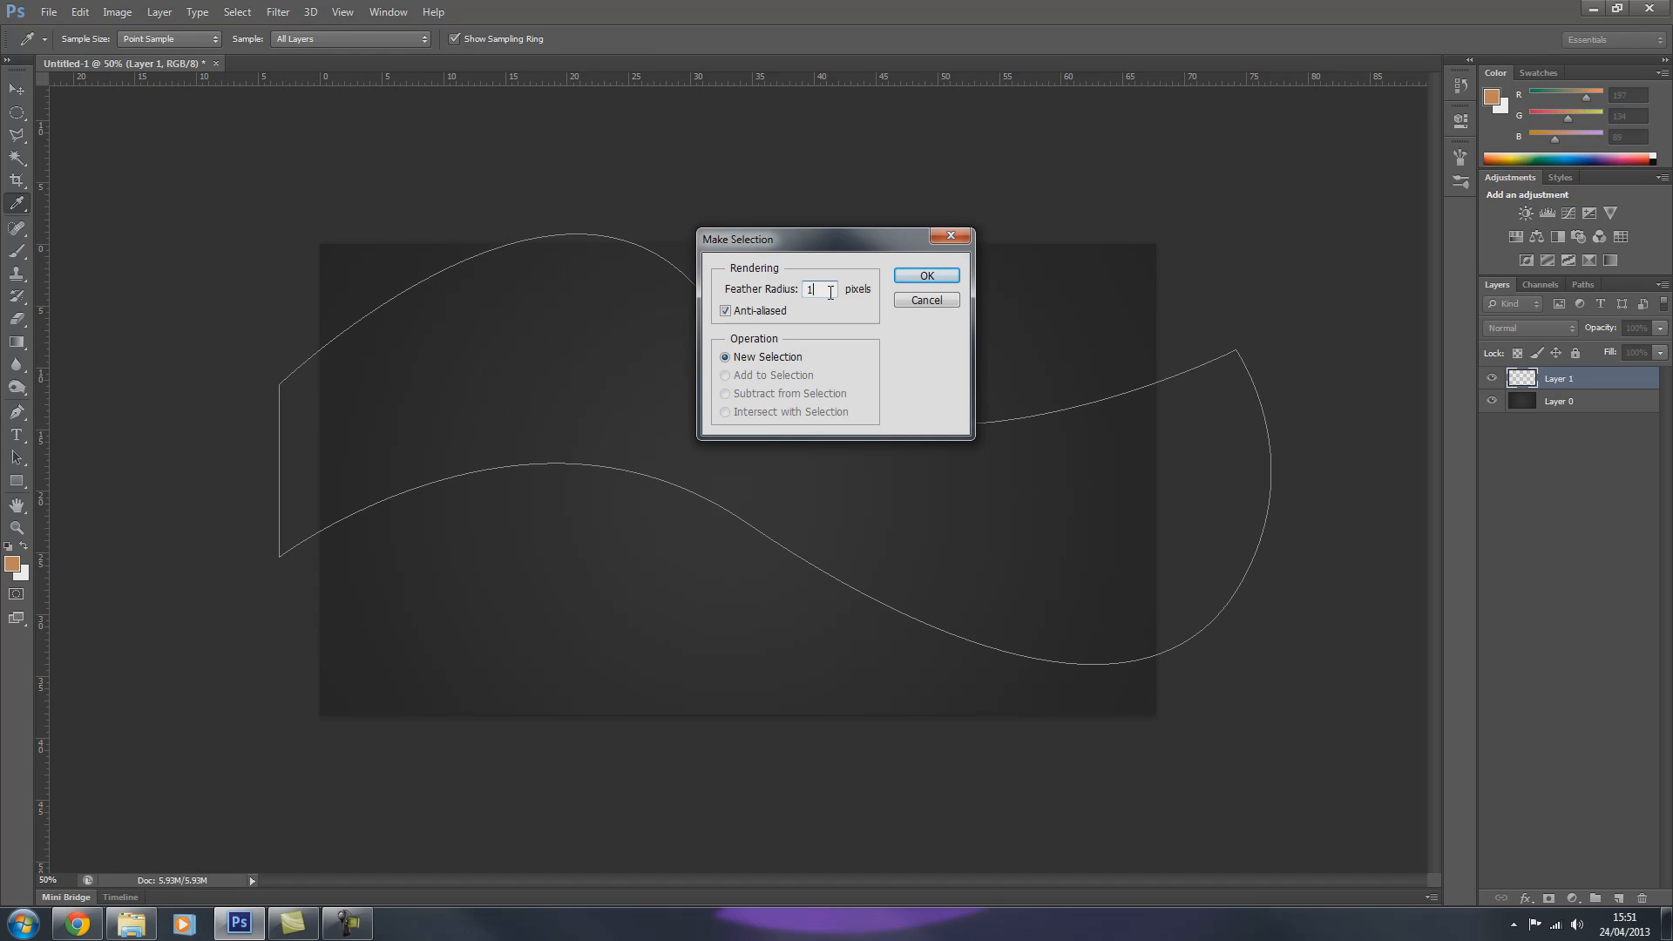
pyautogui.press('Return')
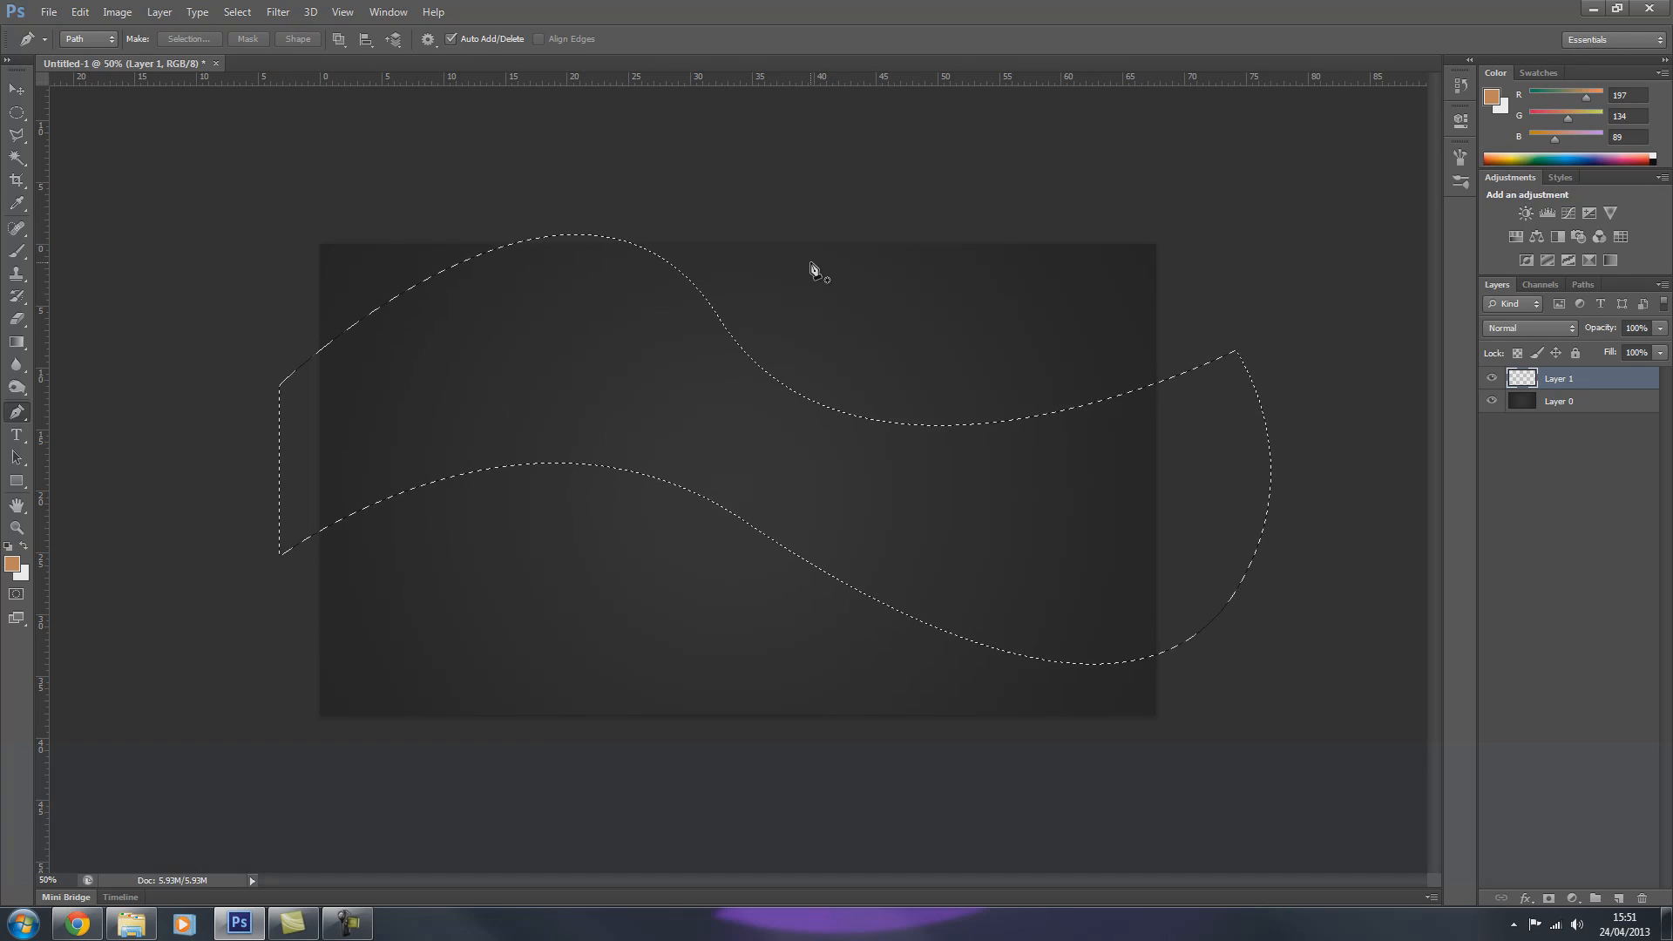
pyautogui.hotkey('ctrl', 'Delete')
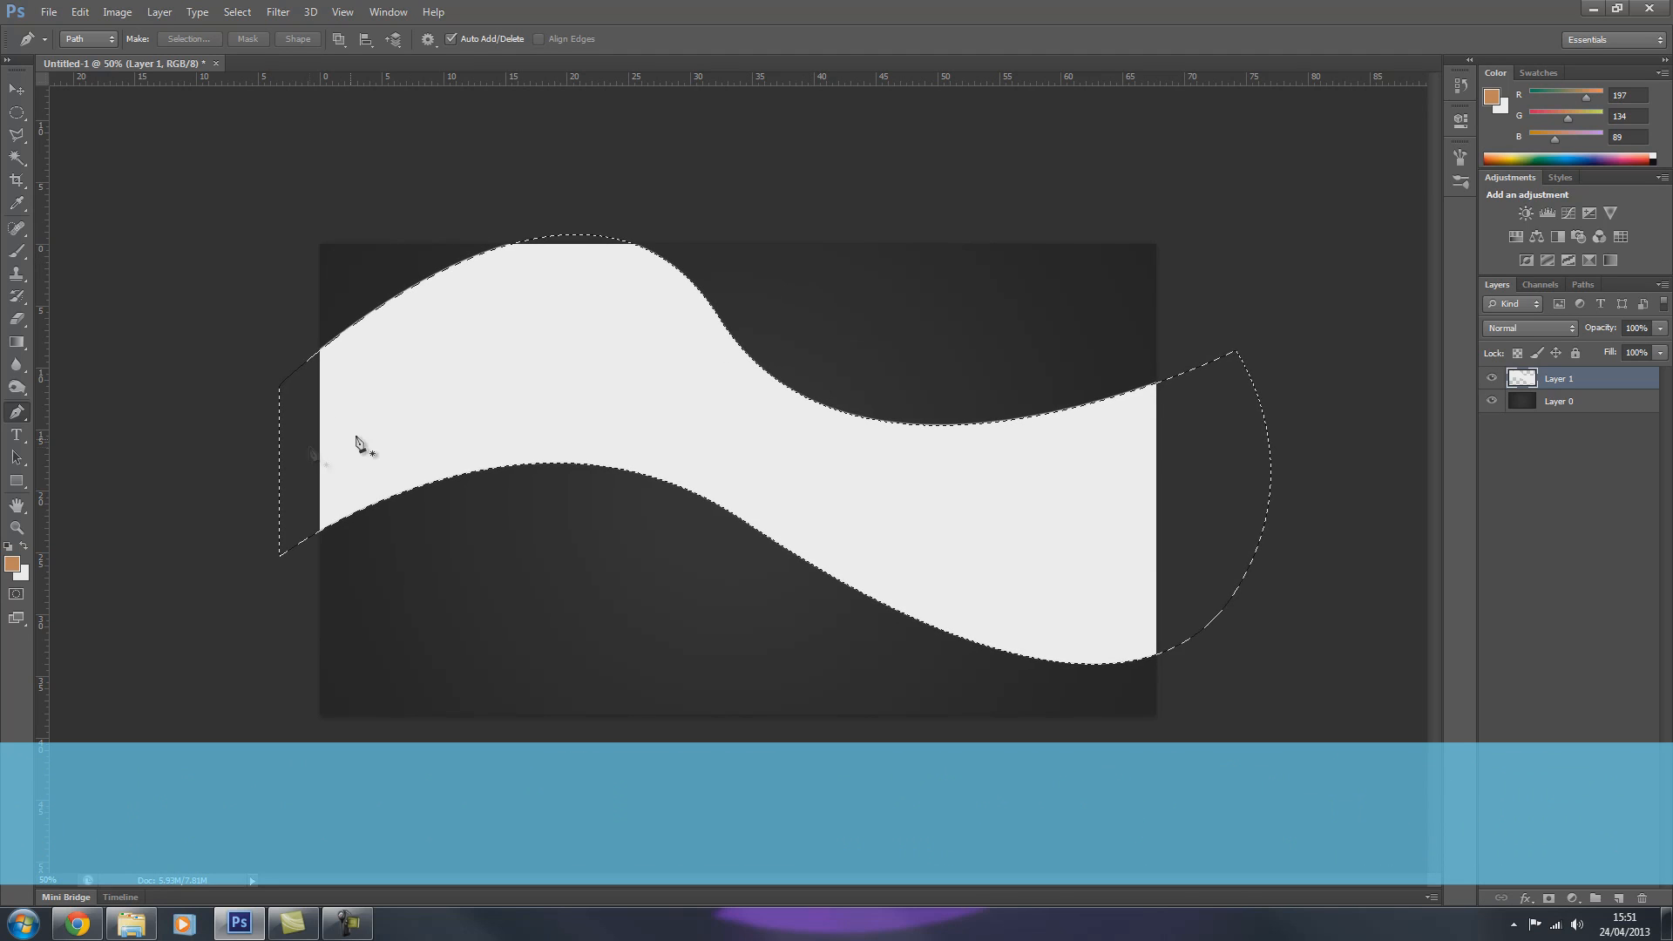
# Step: Try moving the selected white band down and deselecting it, undoing each change
pyautogui.press('v')
pyautogui.moveTo(578, 377); pyautogui.dragTo(580, 481)
pyautogui.hotkey('ctrl', 'z')
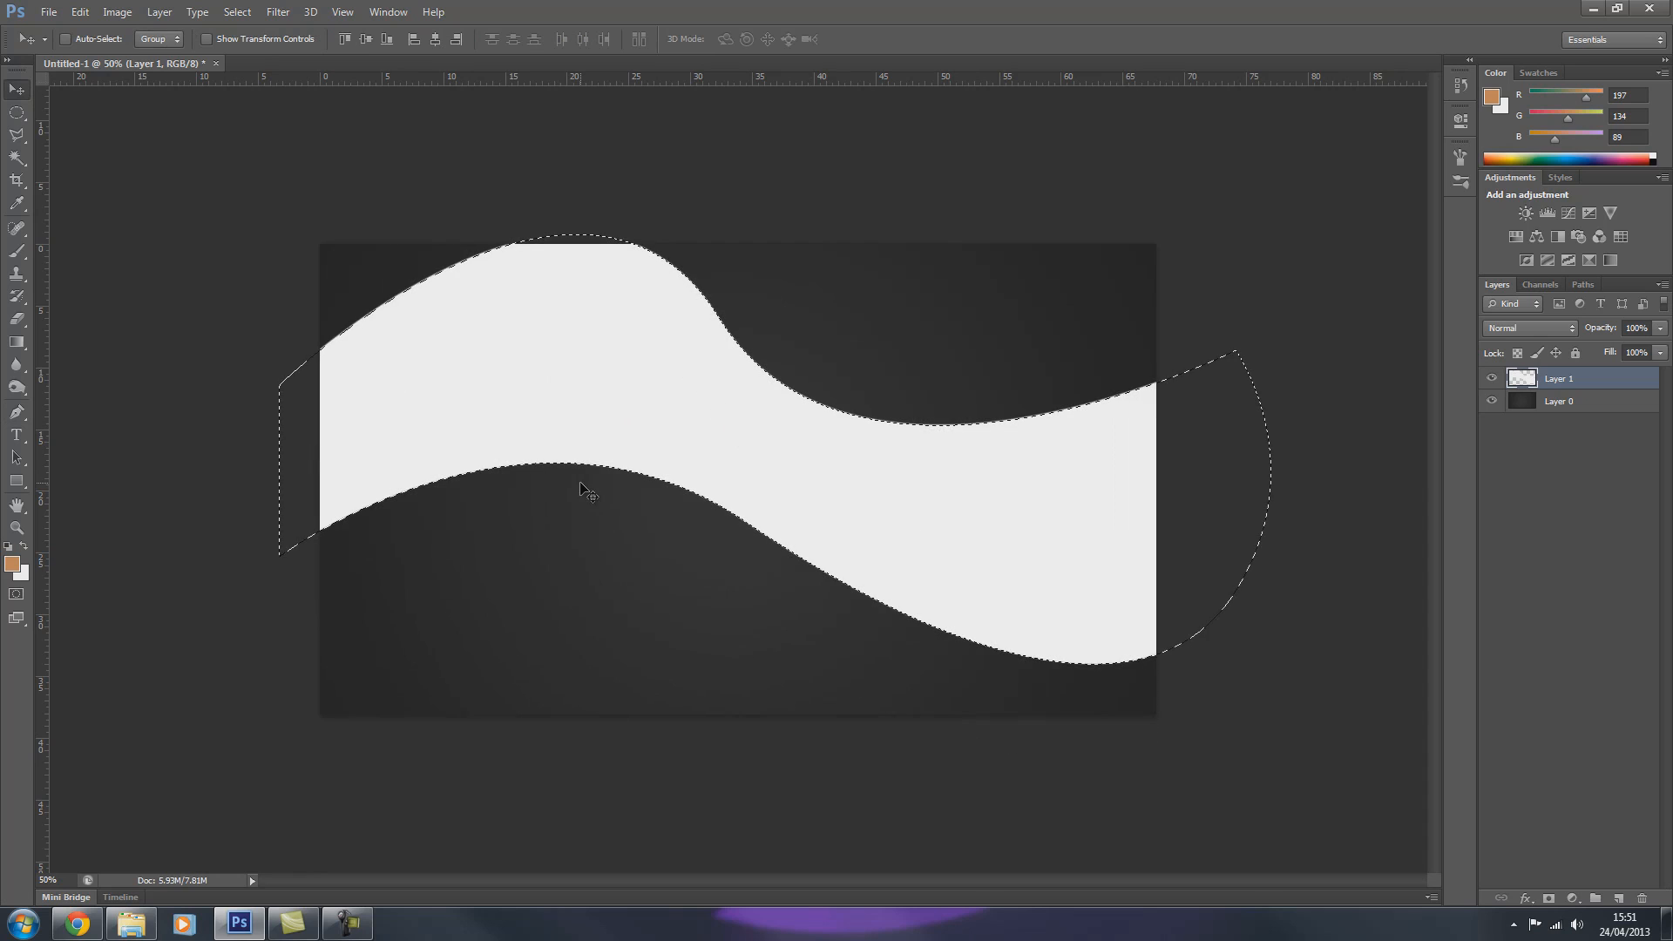
pyautogui.hotkey('ctrl', 'd')
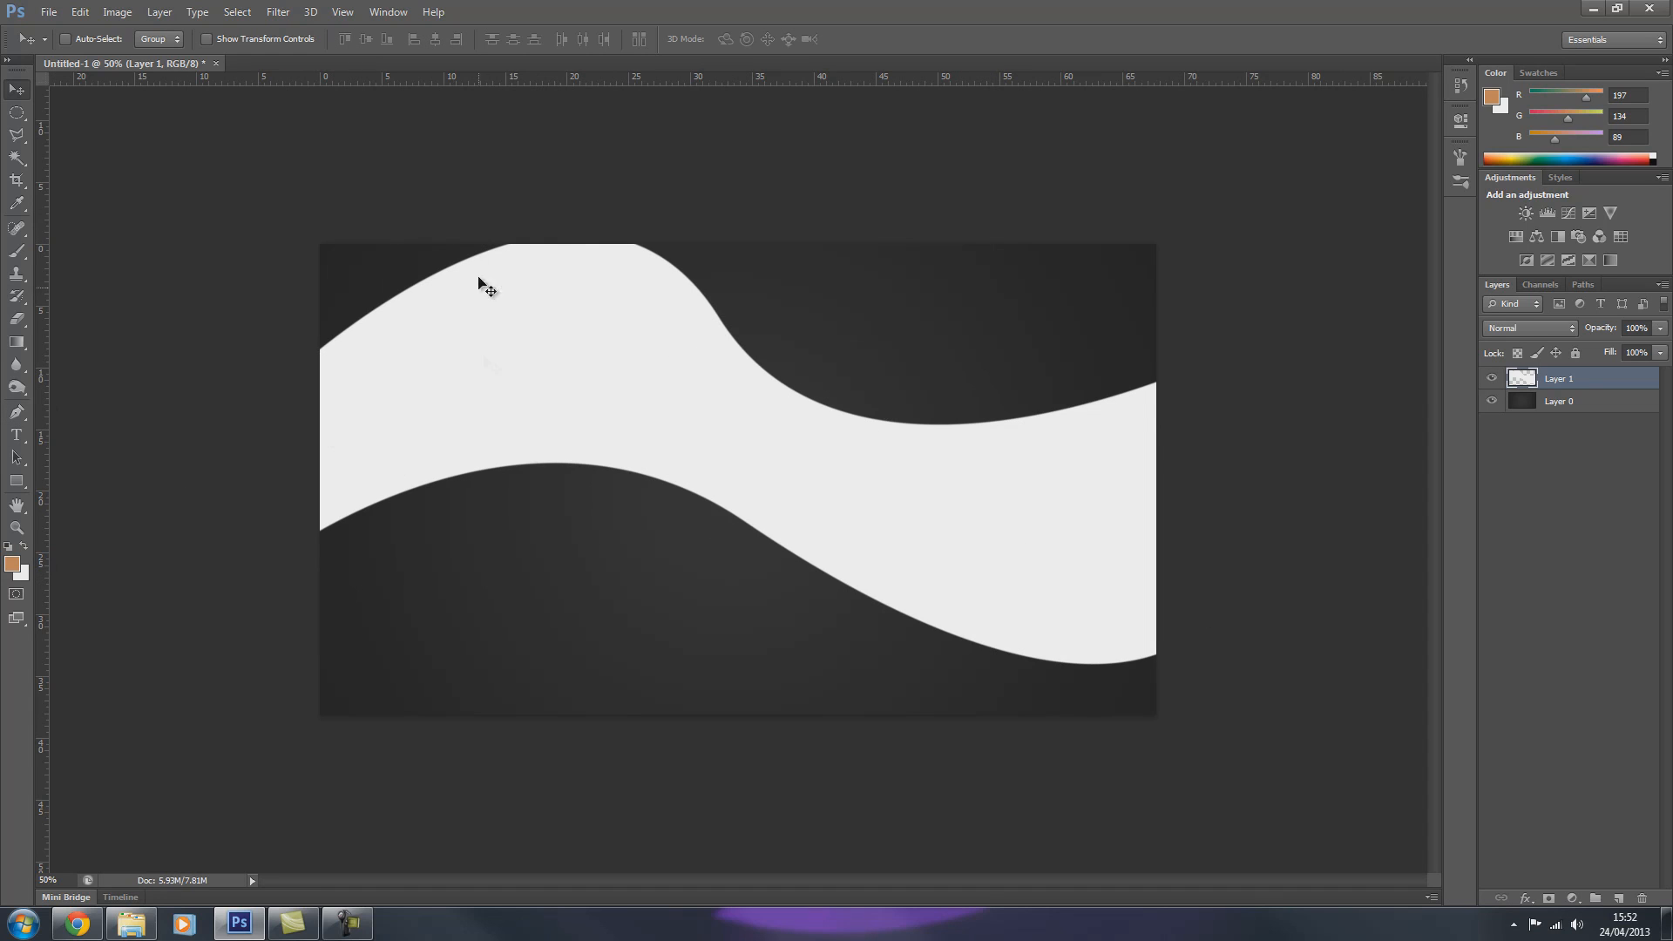
pyautogui.hotkey('ctrl', 'z')
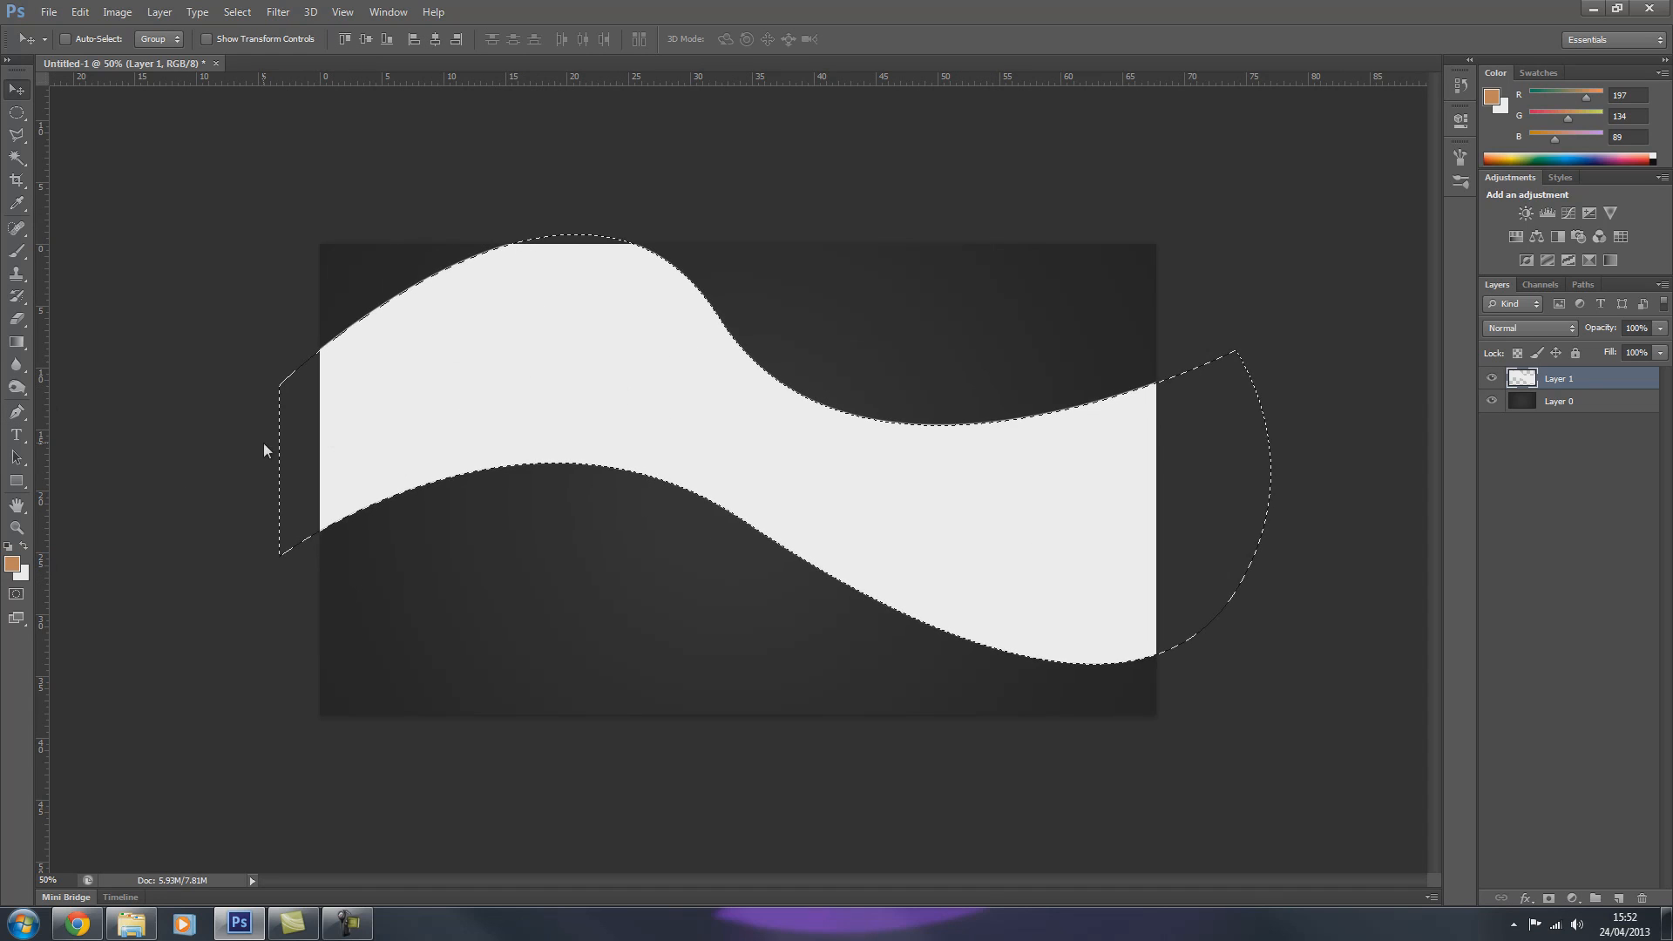
# Step: Try filling the band with orange as the background and as the foreground colour, refilling it with white each time
pyautogui.click(21, 574)
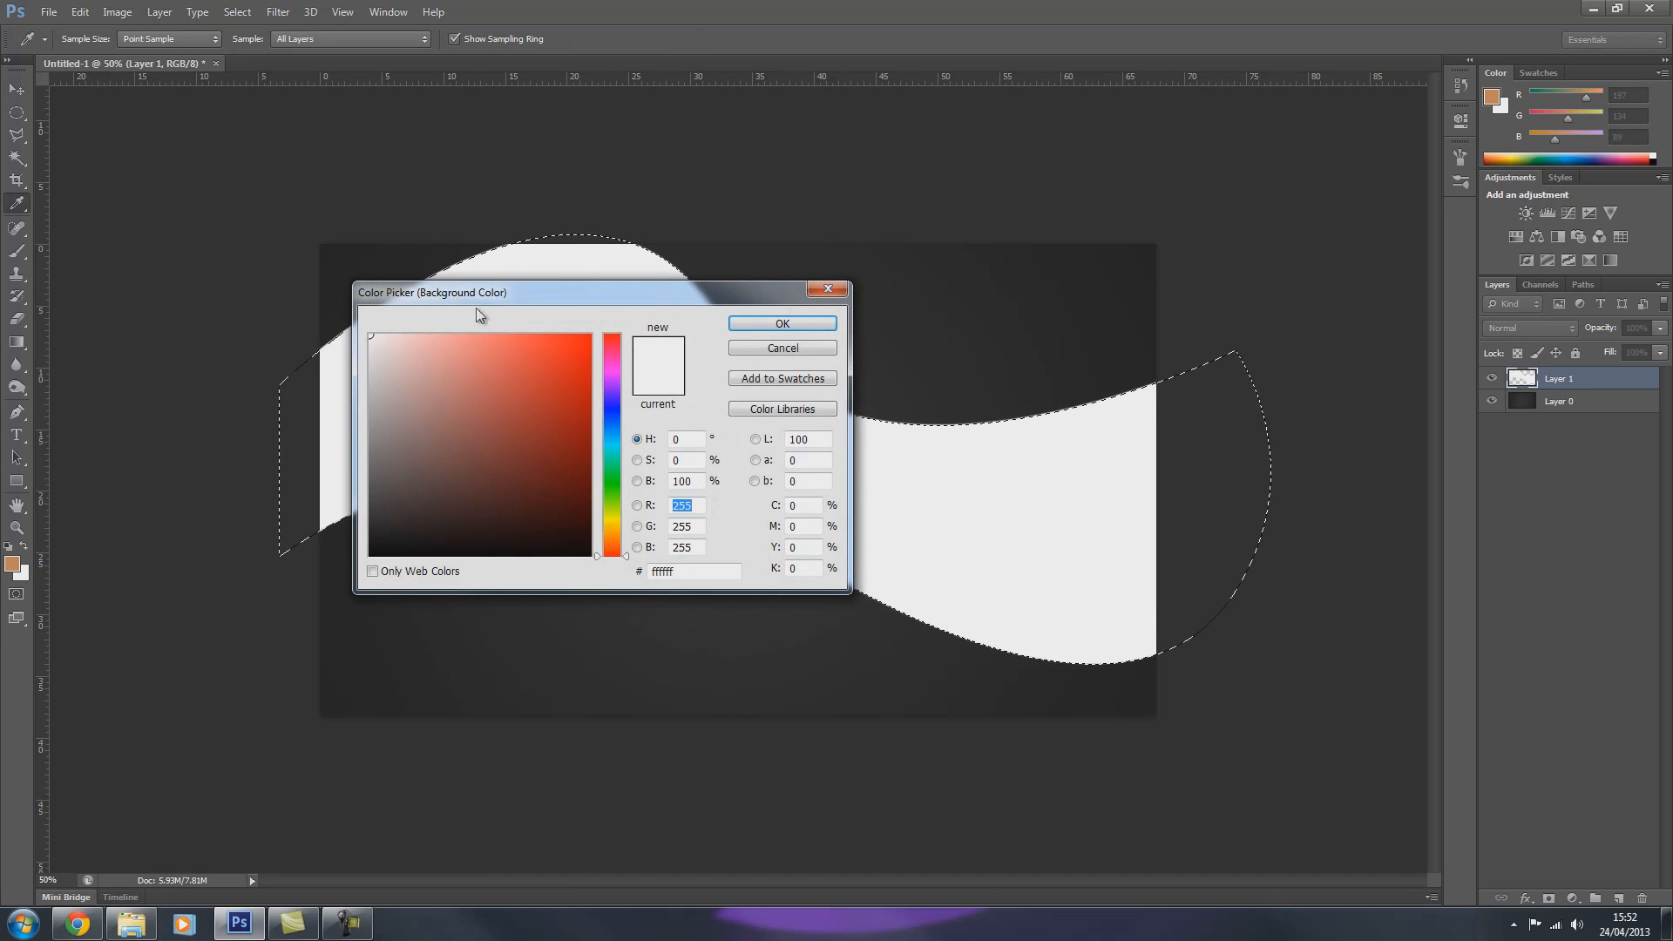
pyautogui.press('Escape')
pyautogui.click(24, 547)
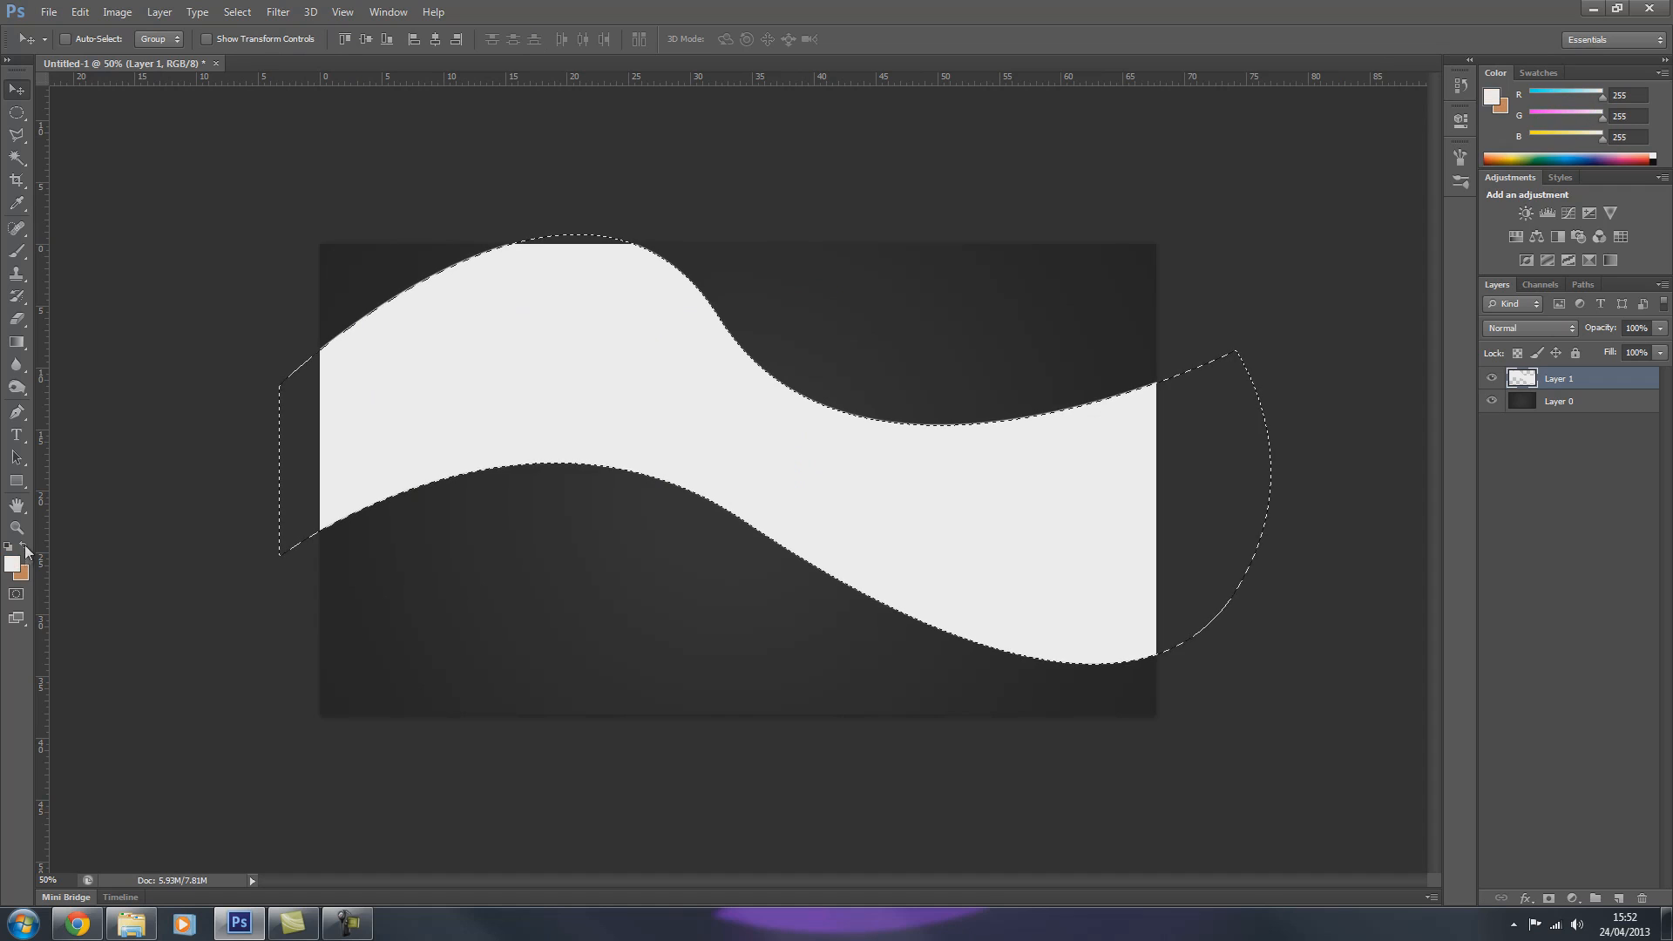
pyautogui.hotkey('ctrl', 'BackSpace')
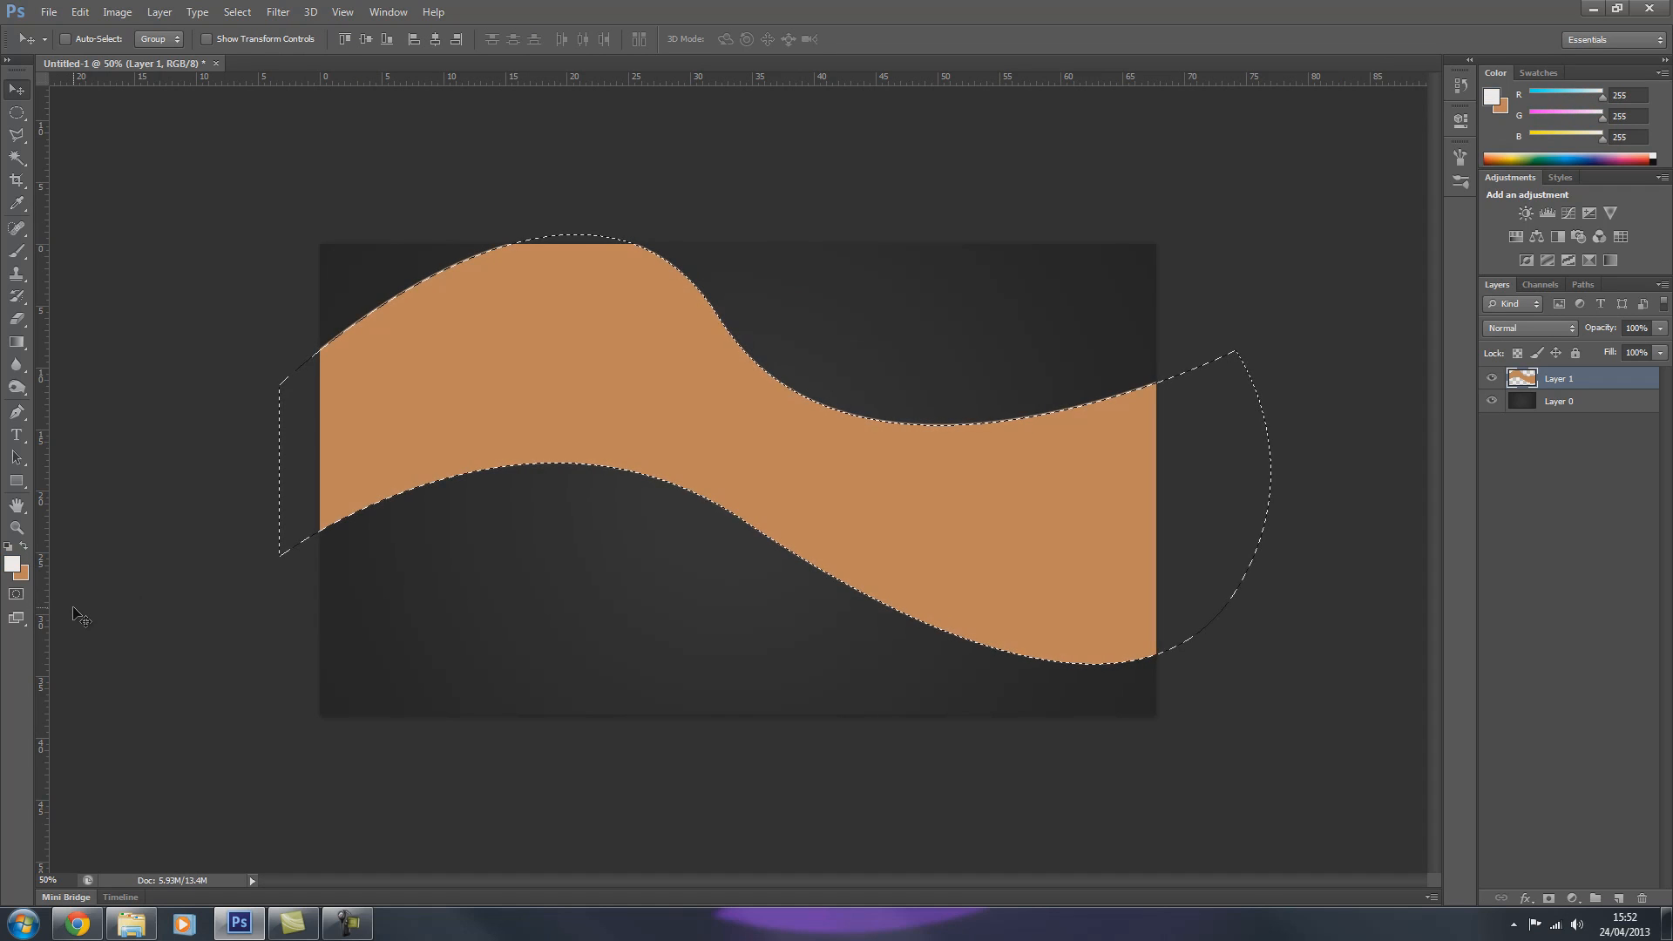
pyautogui.press('x')
pyautogui.hotkey('ctrl', 'BackSpace')
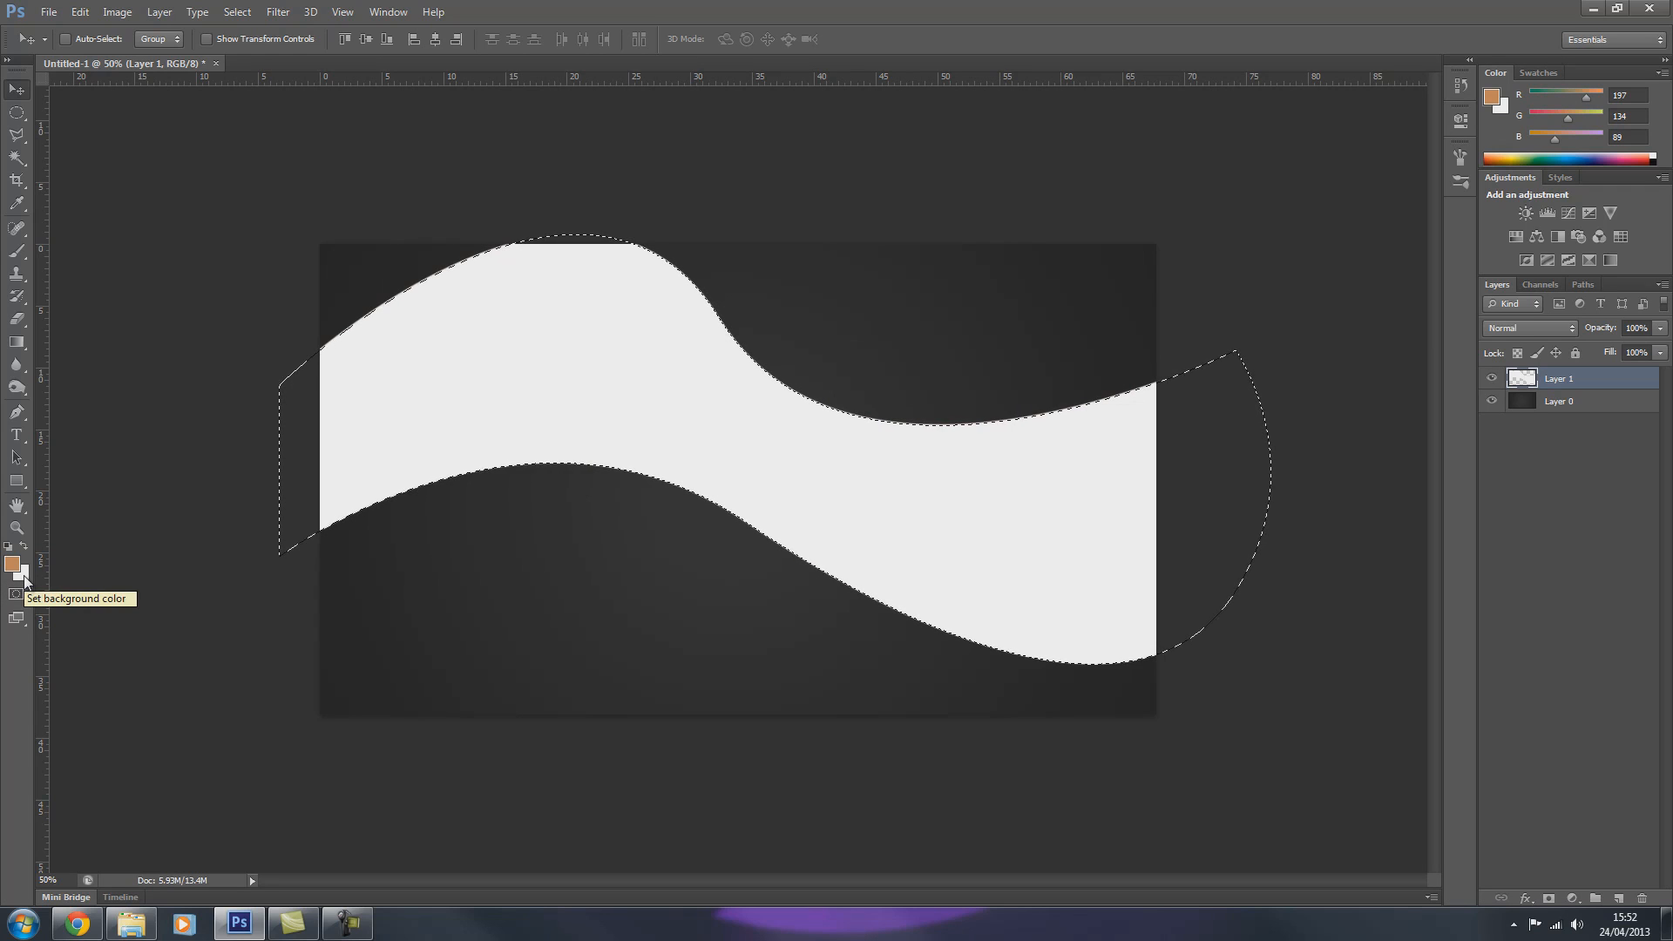
pyautogui.hotkey('alt', 'BackSpace')
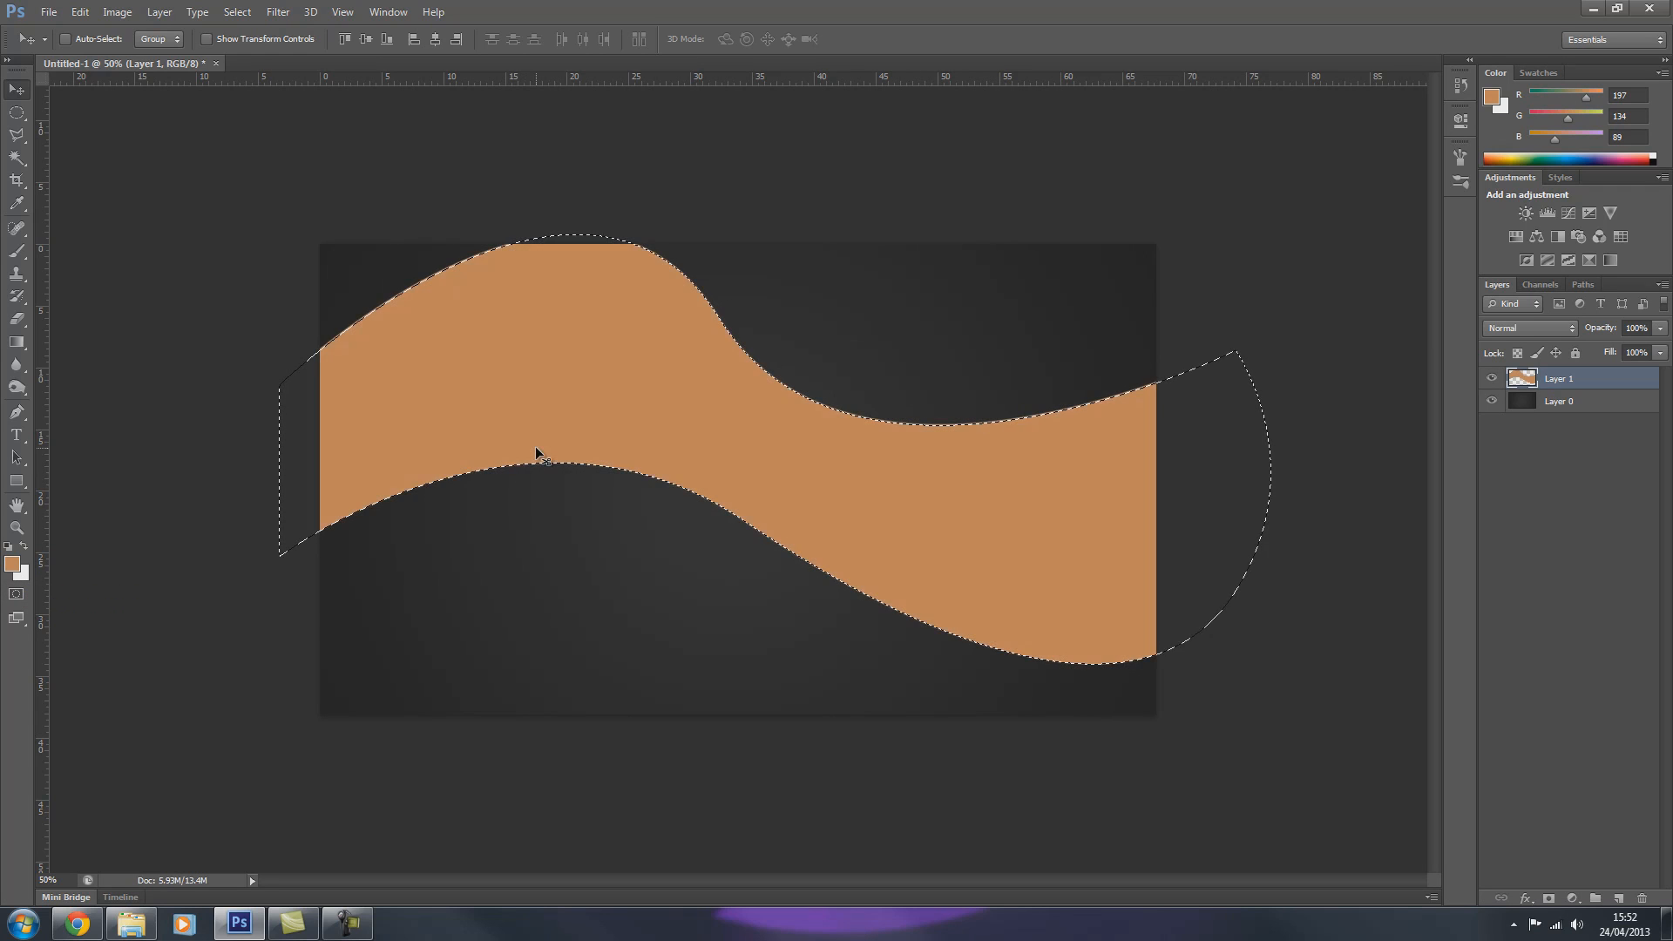
pyautogui.hotkey('ctrl', 'BackSpace')
# Step: Reposition the band by clearing its fill, shifting the empty selection slightly down into the canvas and refilling it with white; deselect
pyautogui.press('Delete')
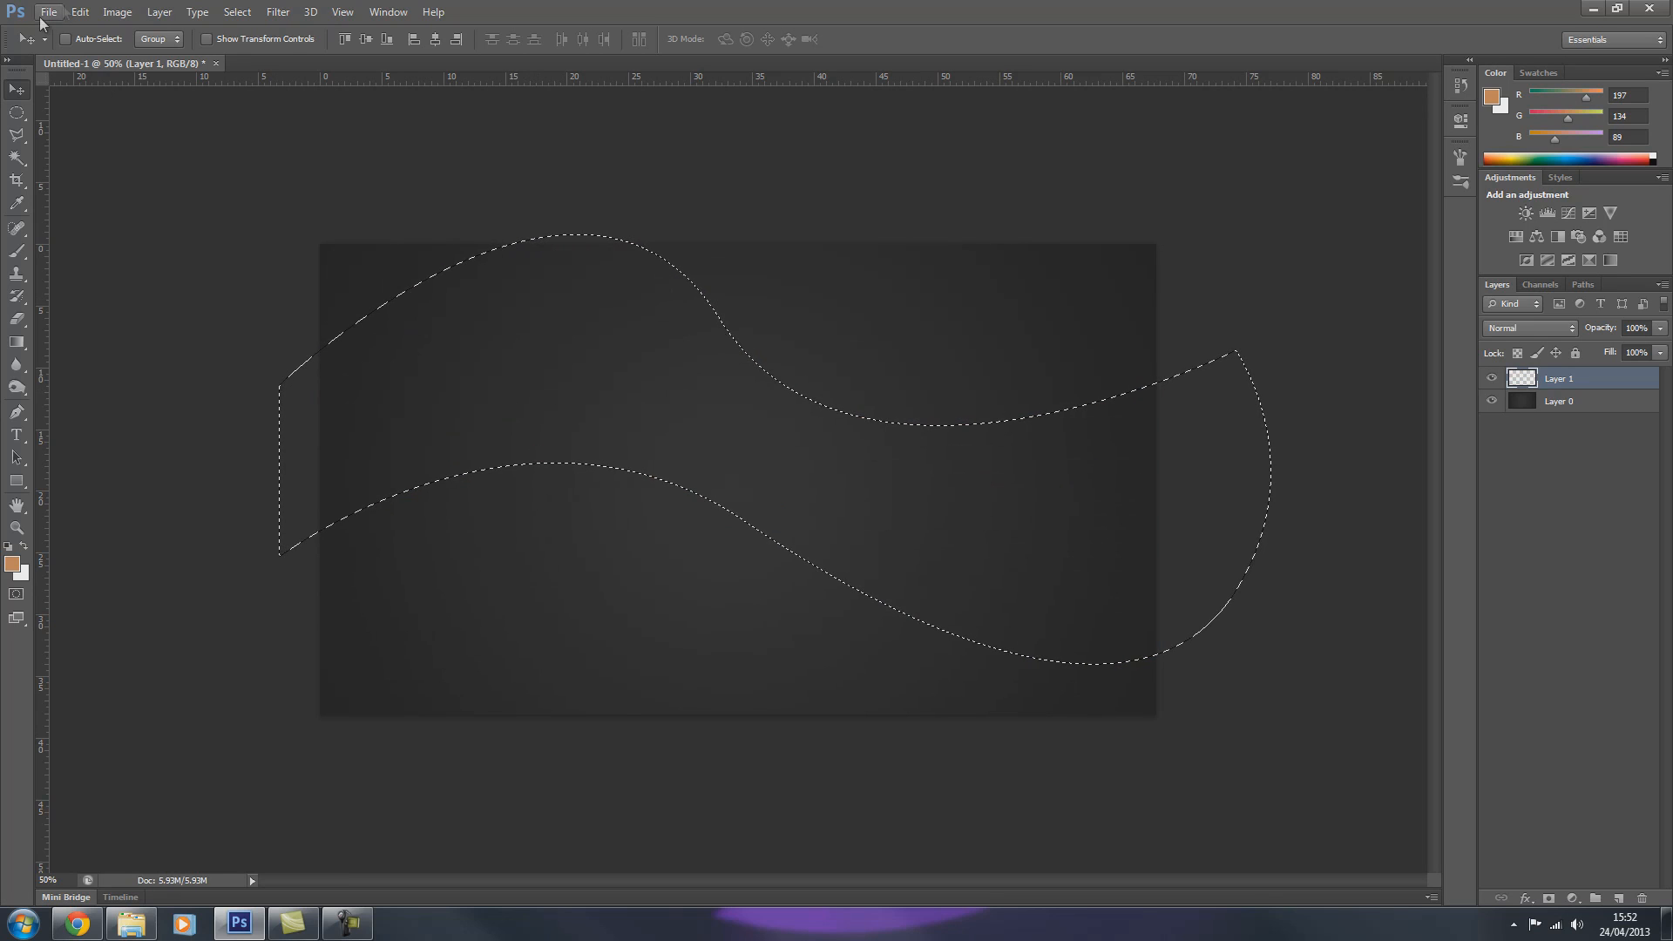
pyautogui.moveTo(730, 341); pyautogui.dragTo(695, 413)
pyautogui.click(838, 348)
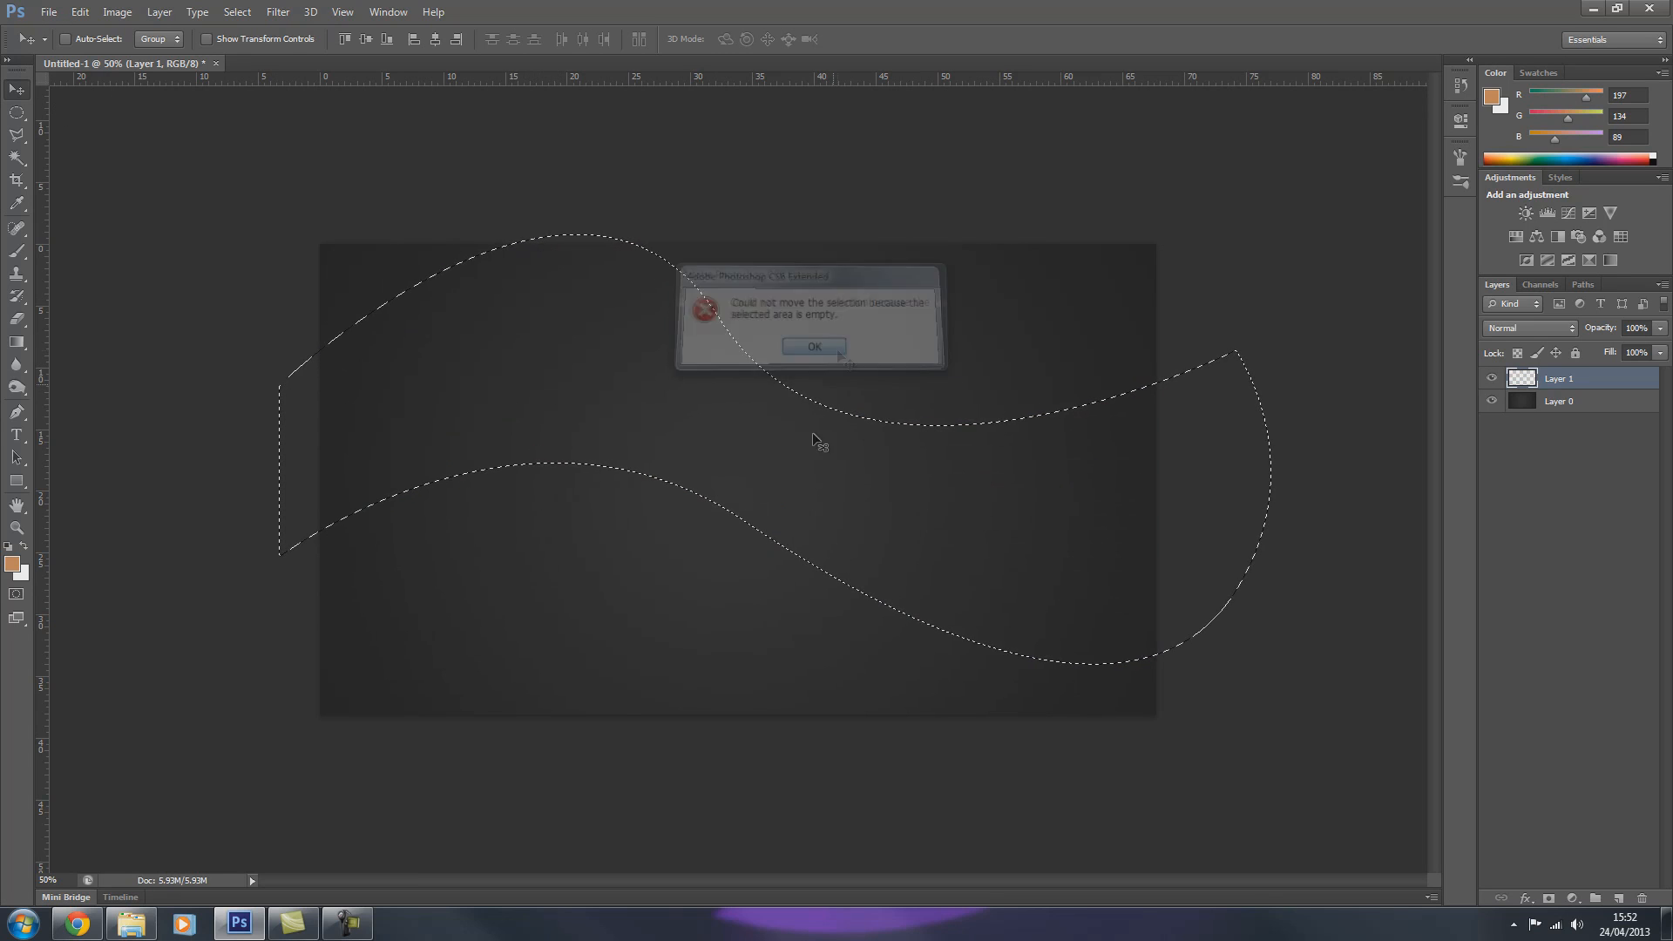
pyautogui.moveTo(597, 478)
pyautogui.mouseDown()
pyautogui.moveTo(589, 522)
pyautogui.moveTo(590, 508)
pyautogui.mouseUp()
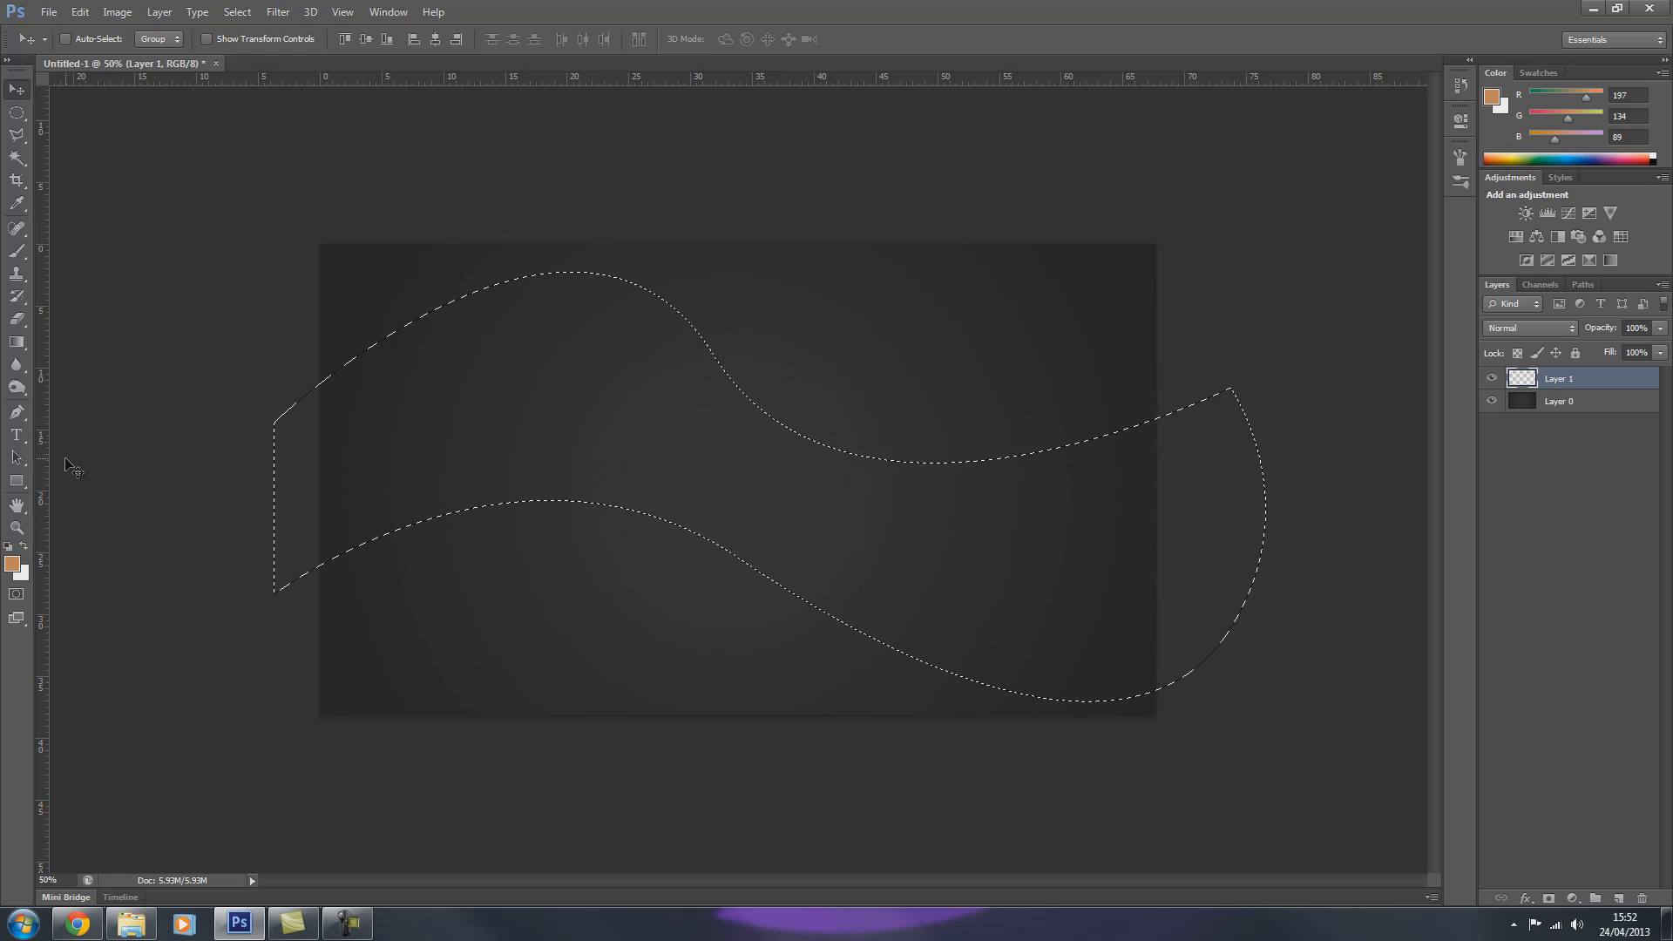
pyautogui.hotkey('ctrl', 'BackSpace')
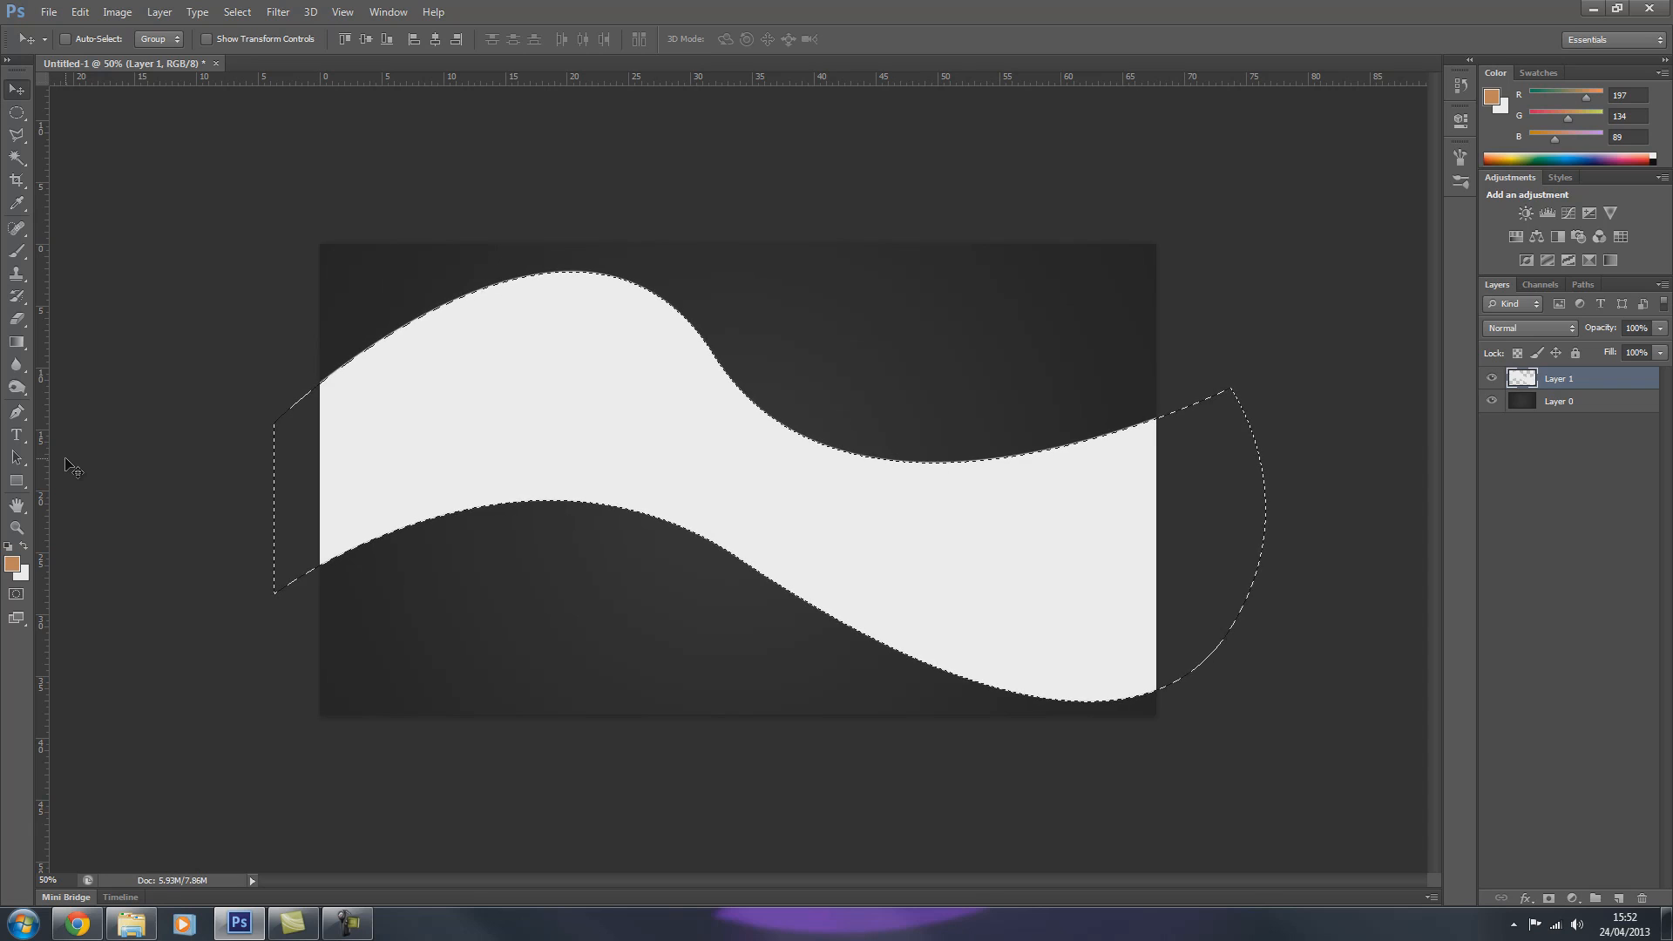
pyautogui.hotkey('ctrl', 'd')
# Step: Load the white band's outline as a selection, copy the gradient background inside it, and paste the copy above the white band layer
pyautogui.keyDown('ctrl'); pyautogui.click(1523, 380); pyautogui.keyUp('ctrl')
pyautogui.click(1524, 406)
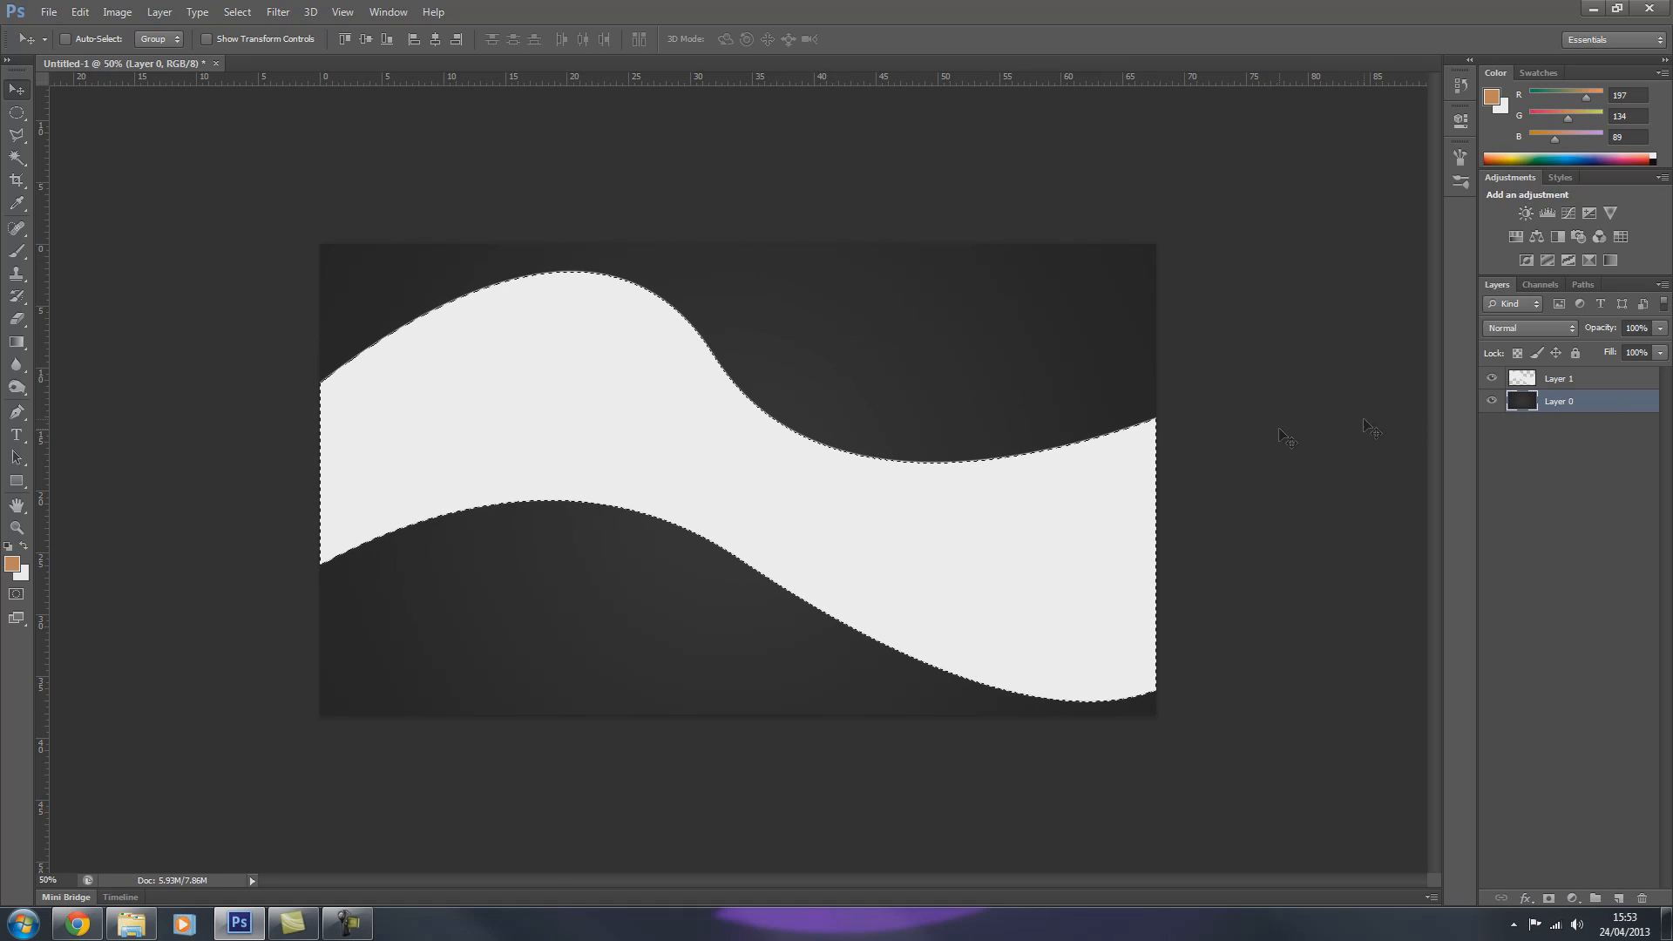
pyautogui.click(1531, 383)
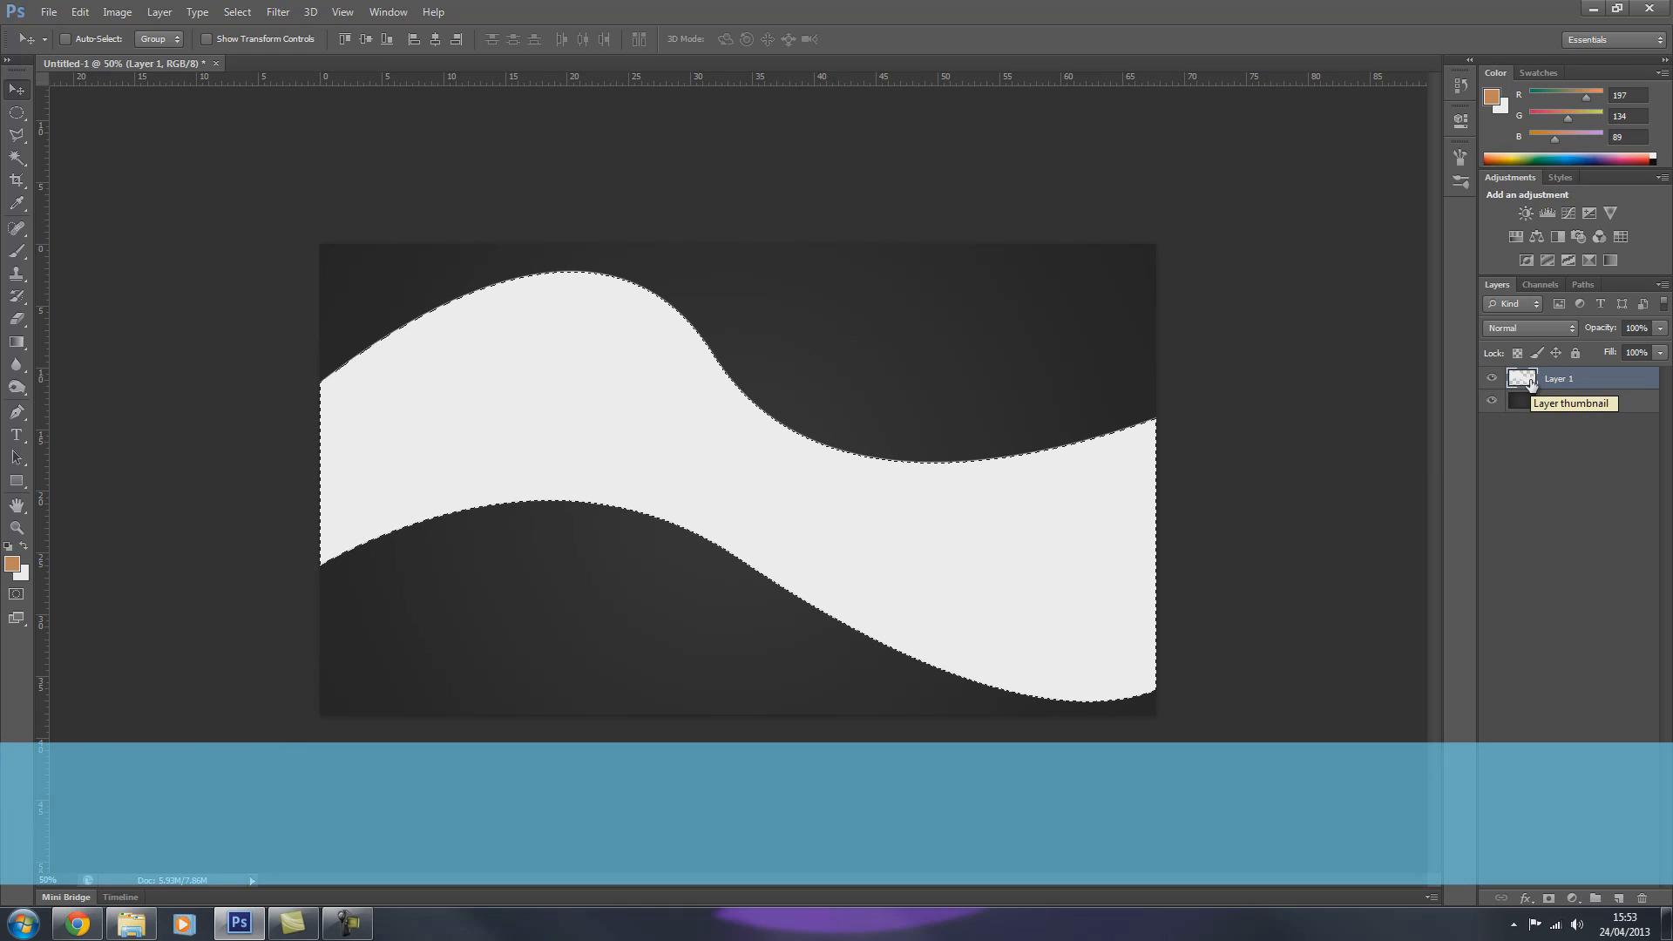
pyautogui.hotkey('ctrl', 'v')
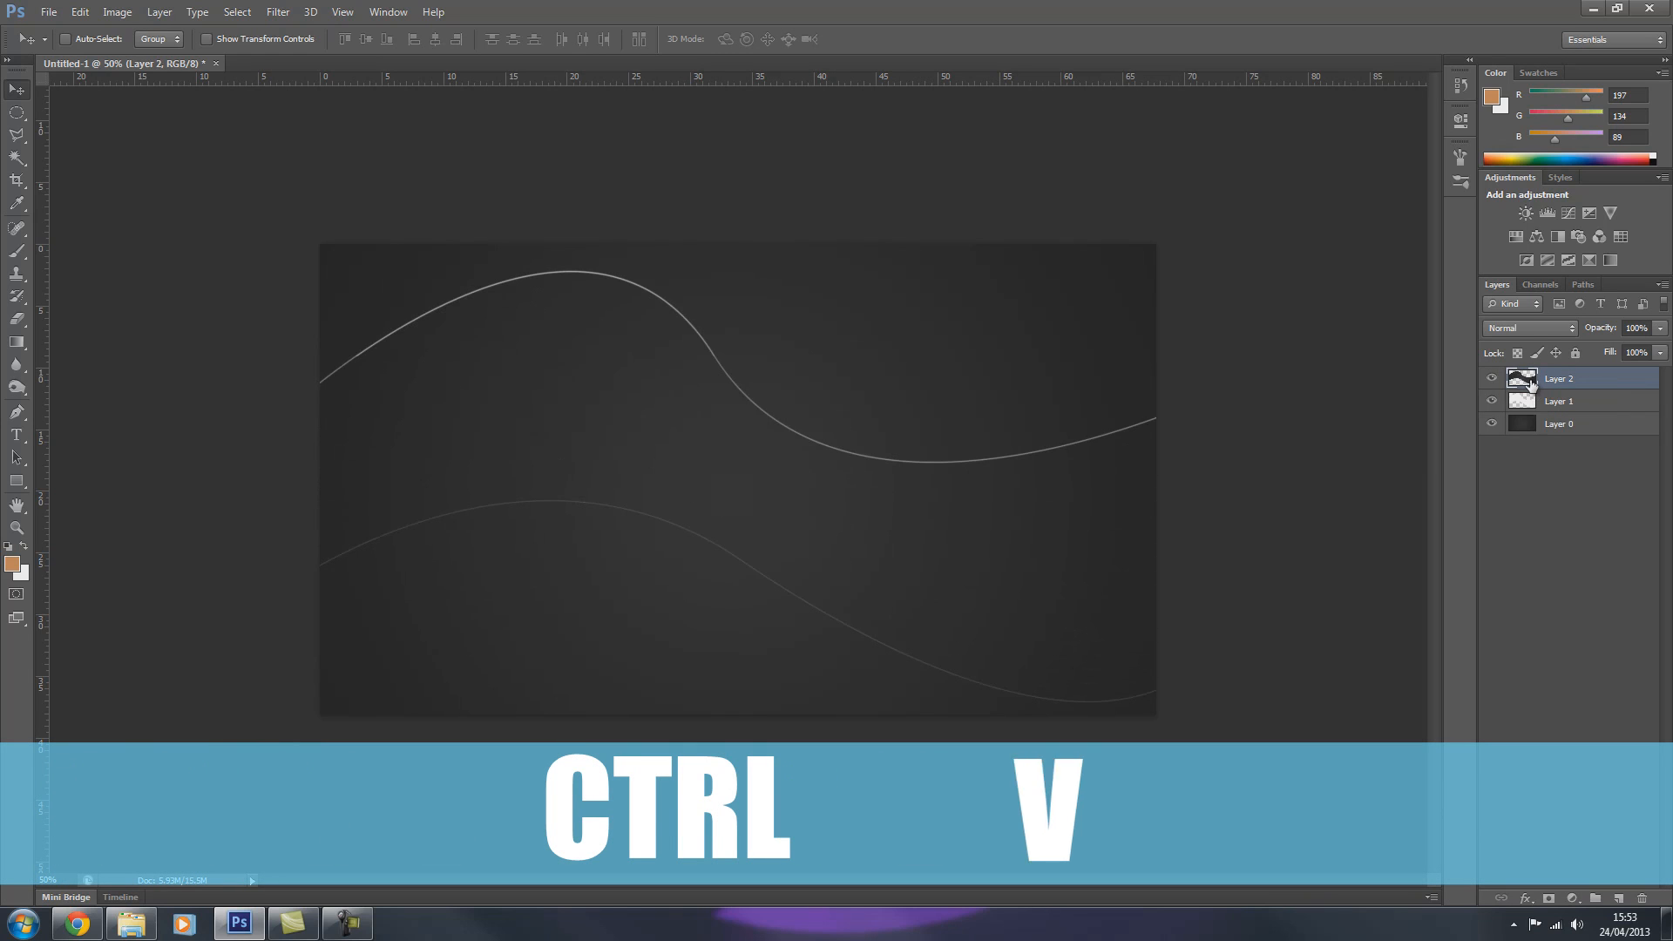
# Step: Delete the white band's layer and make the pasted gradient wave layer active
pyautogui.click(1591, 401)
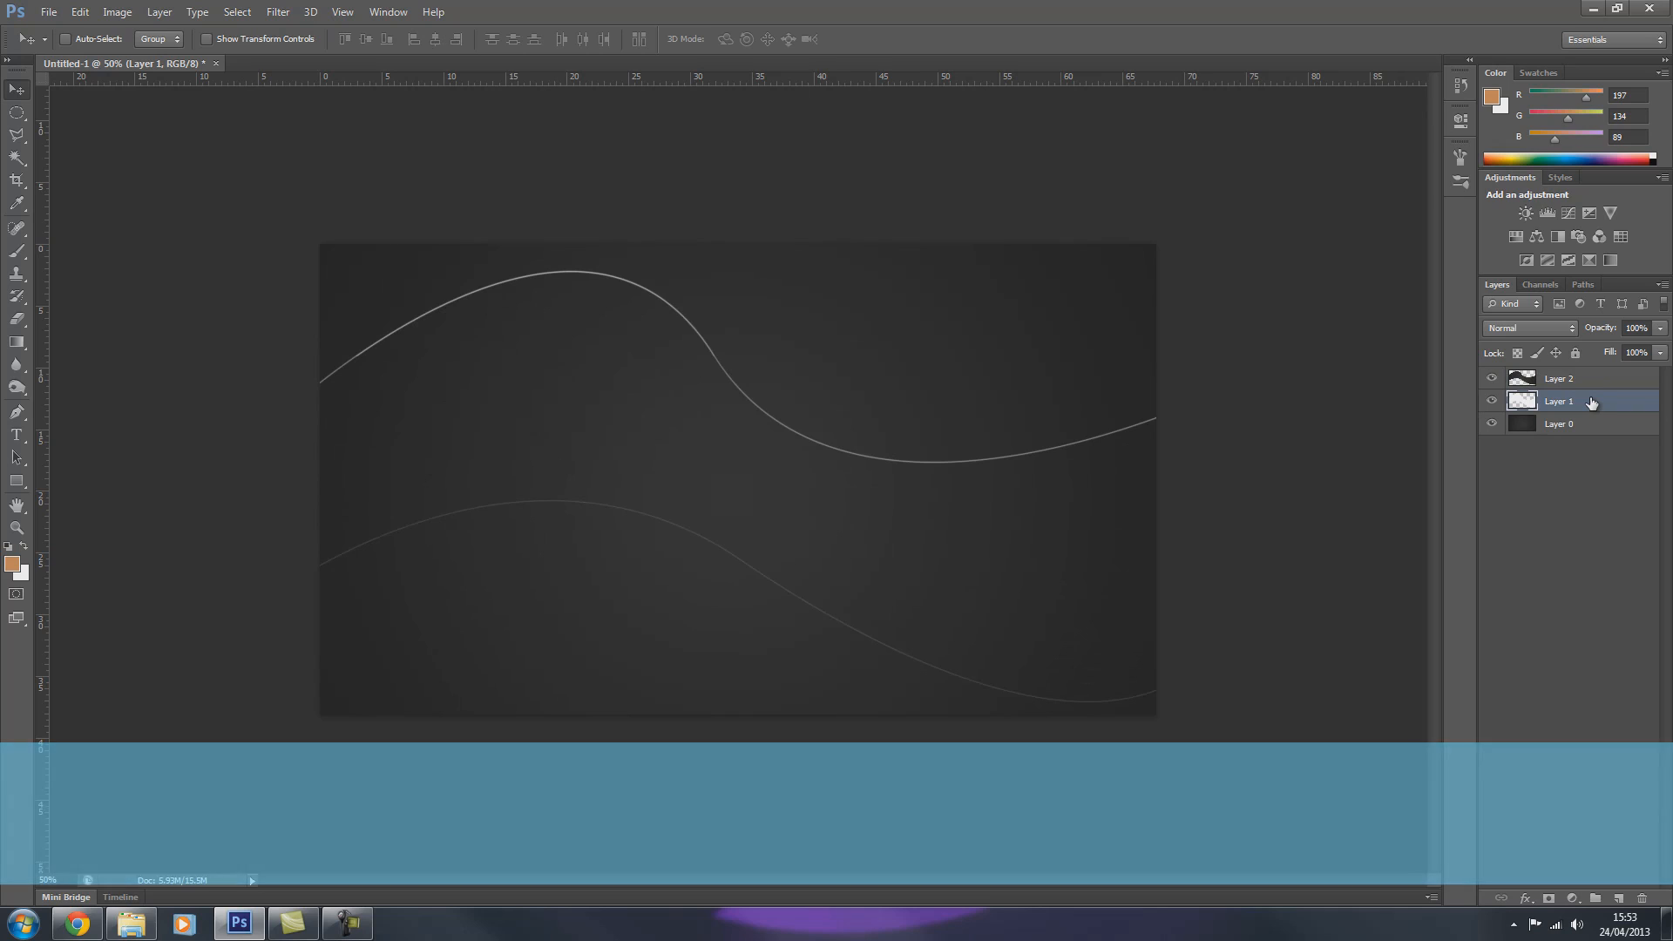
pyautogui.press('Delete')
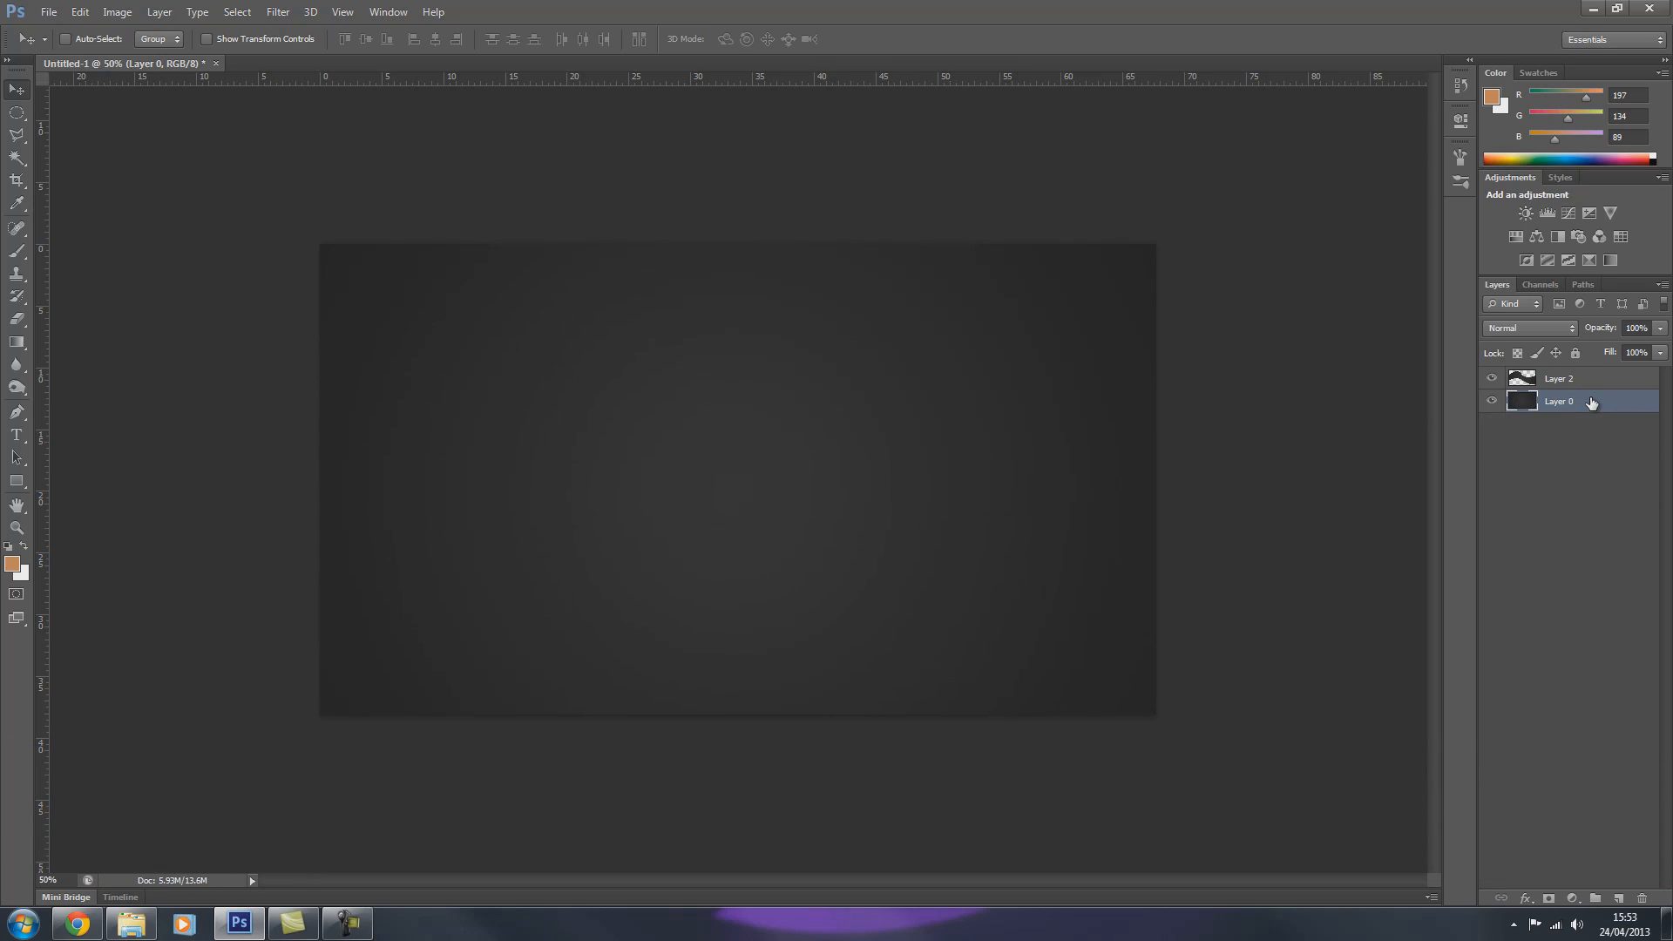
pyautogui.keyDown('shift'); pyautogui.click(1621, 381); pyautogui.keyUp('shift')
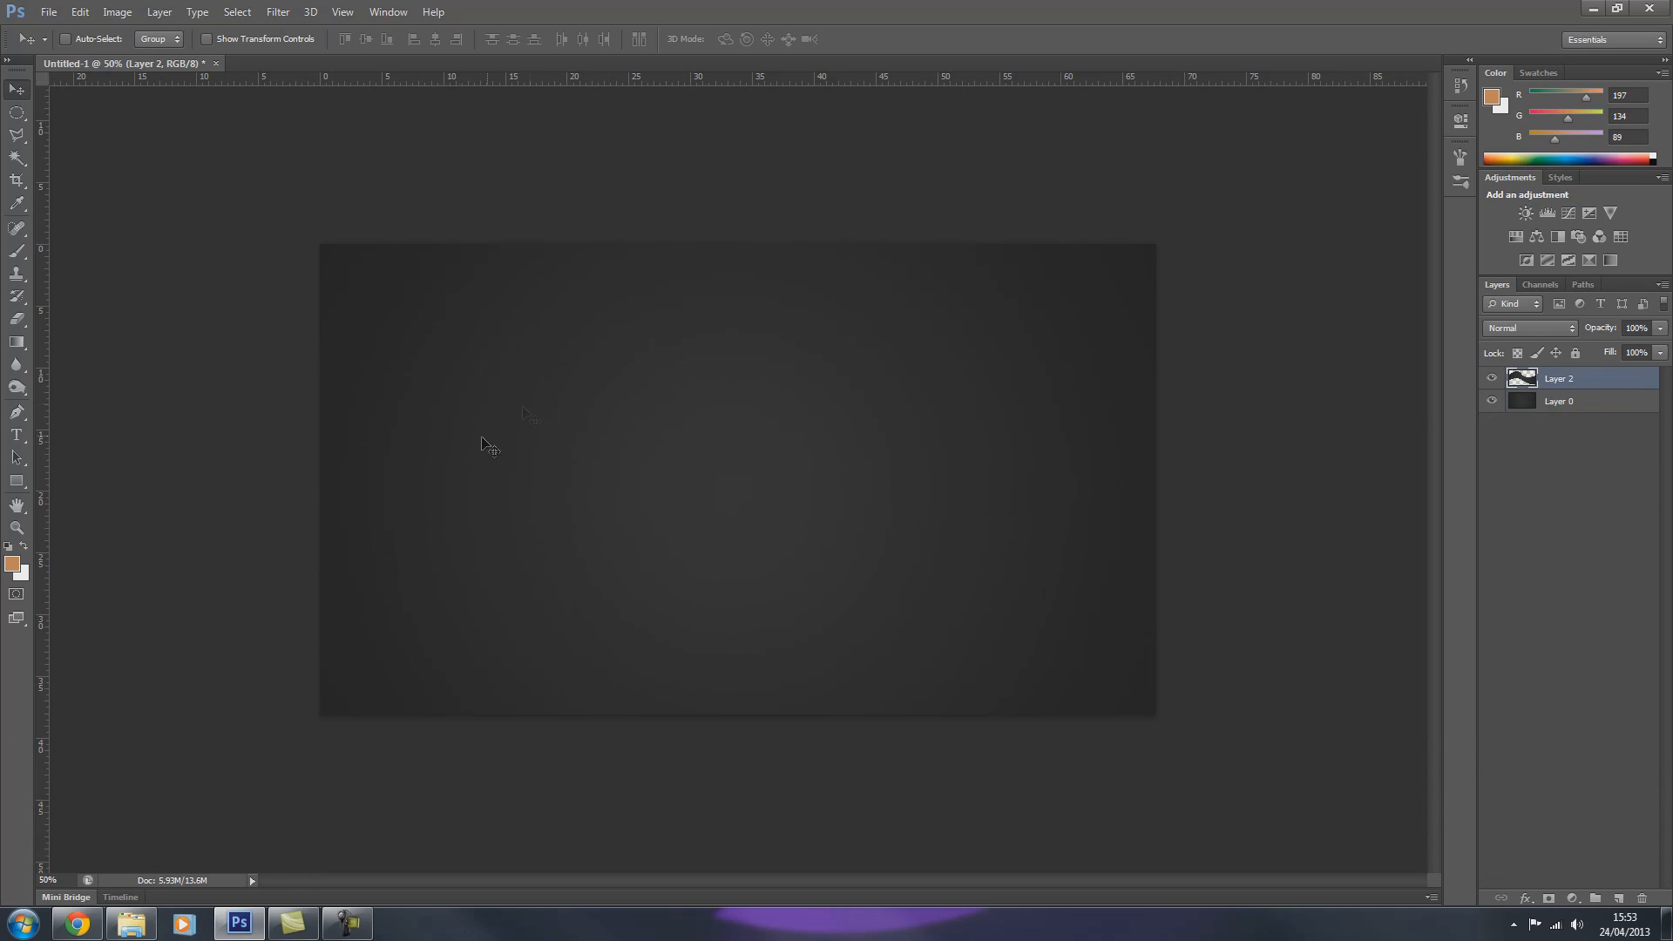
pyautogui.moveTo(630, 453); pyautogui.dragTo(689, 436)
# Step: Add an Inner Shadow effect with its default settings to the gradient wave layer
pyautogui.doubleClick(1609, 378)
pyautogui.moveTo(607, 296); pyautogui.dragTo(931, 213)
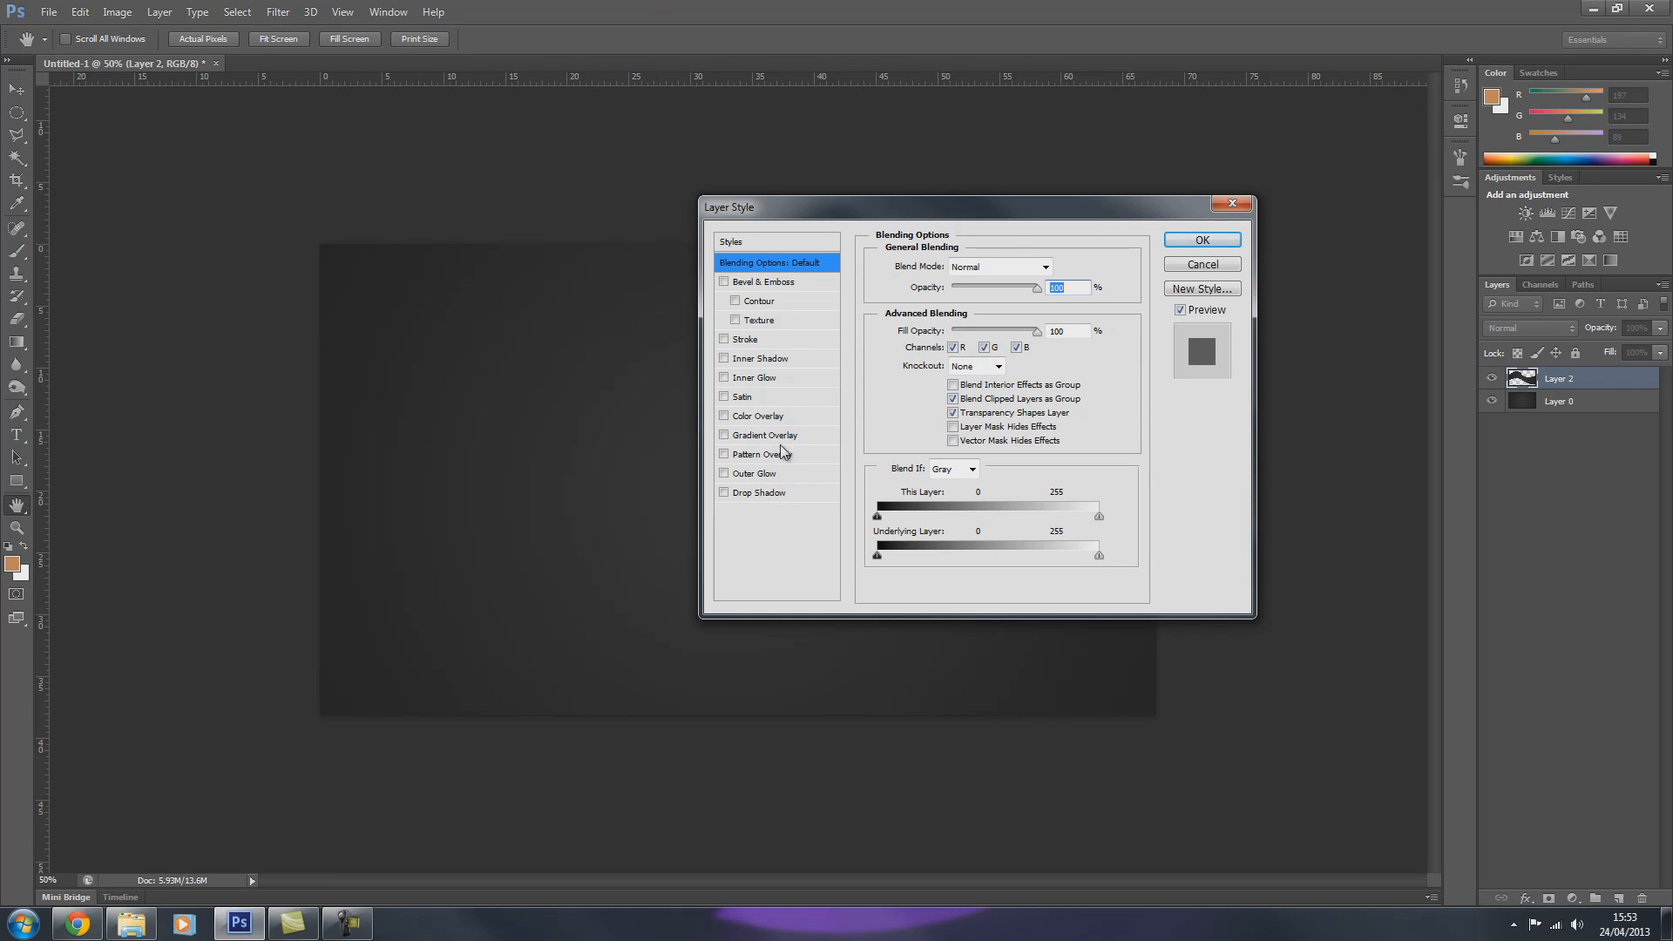
pyautogui.click(771, 359)
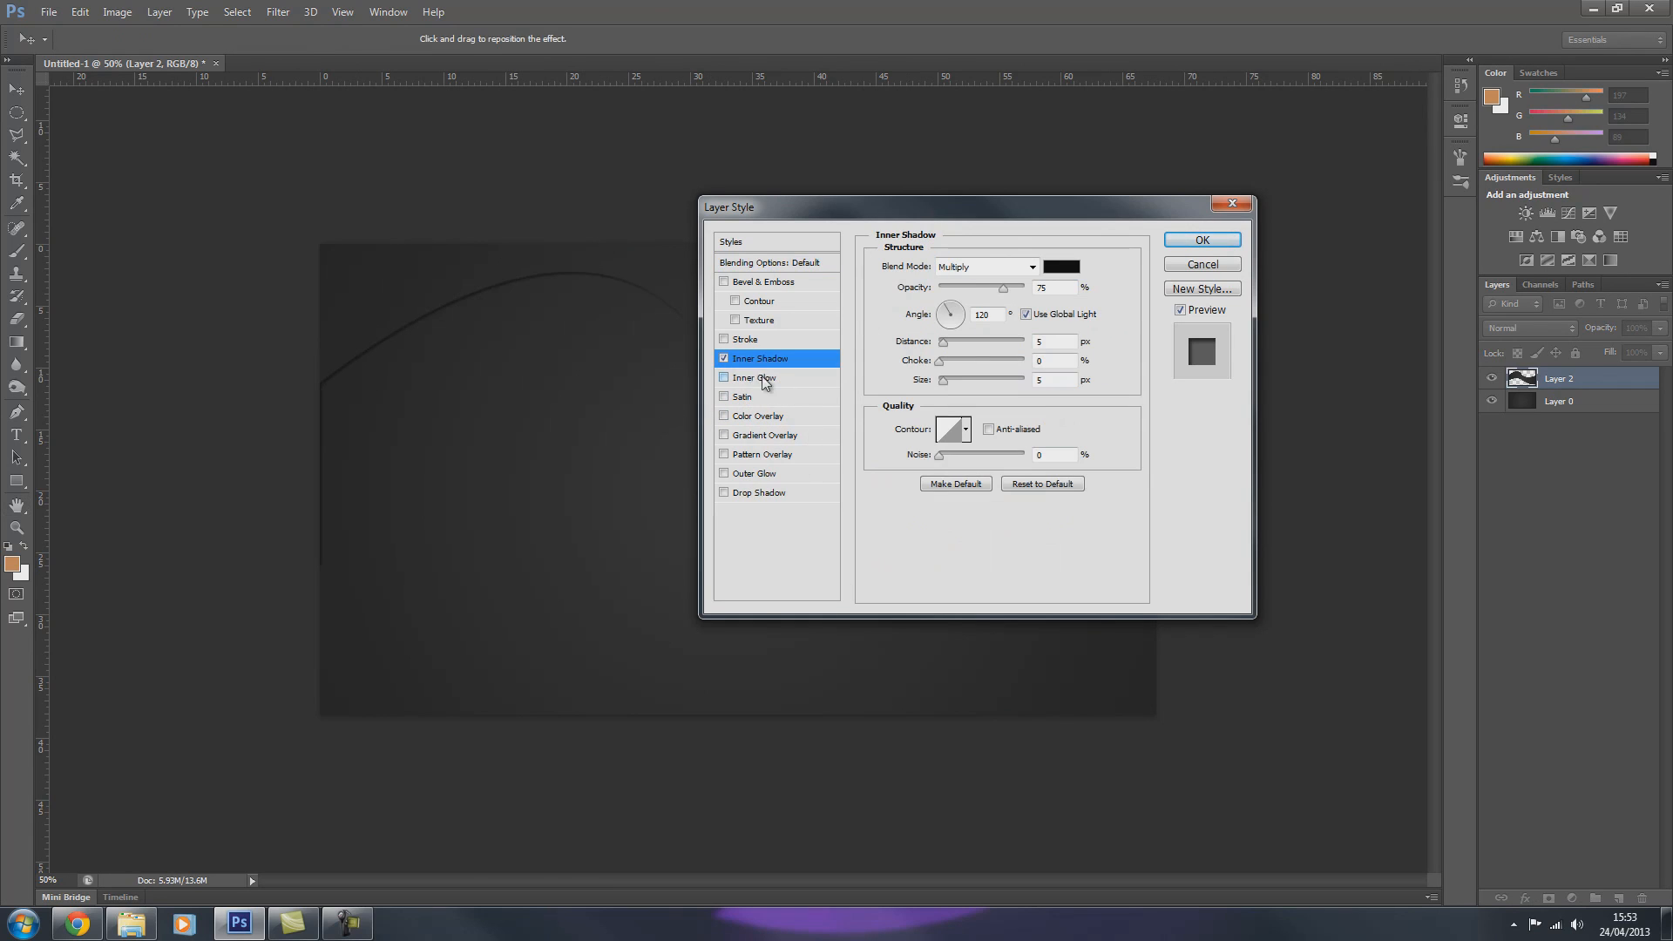
pyautogui.click(723, 358)
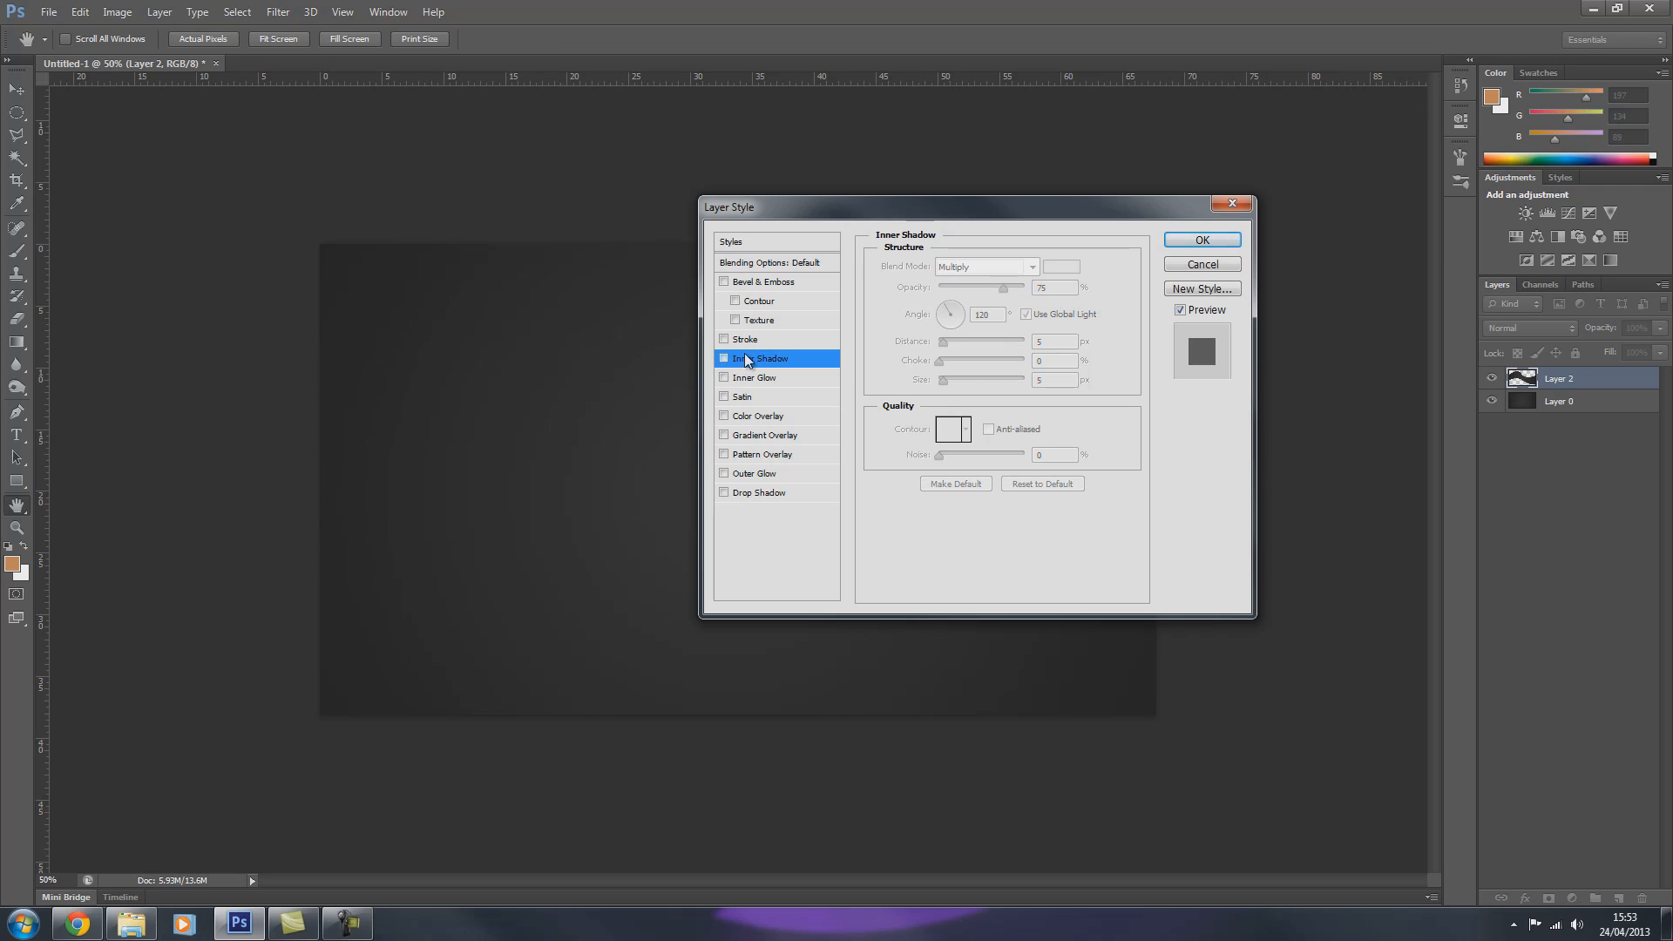
pyautogui.click(723, 358)
pyautogui.click(1201, 239)
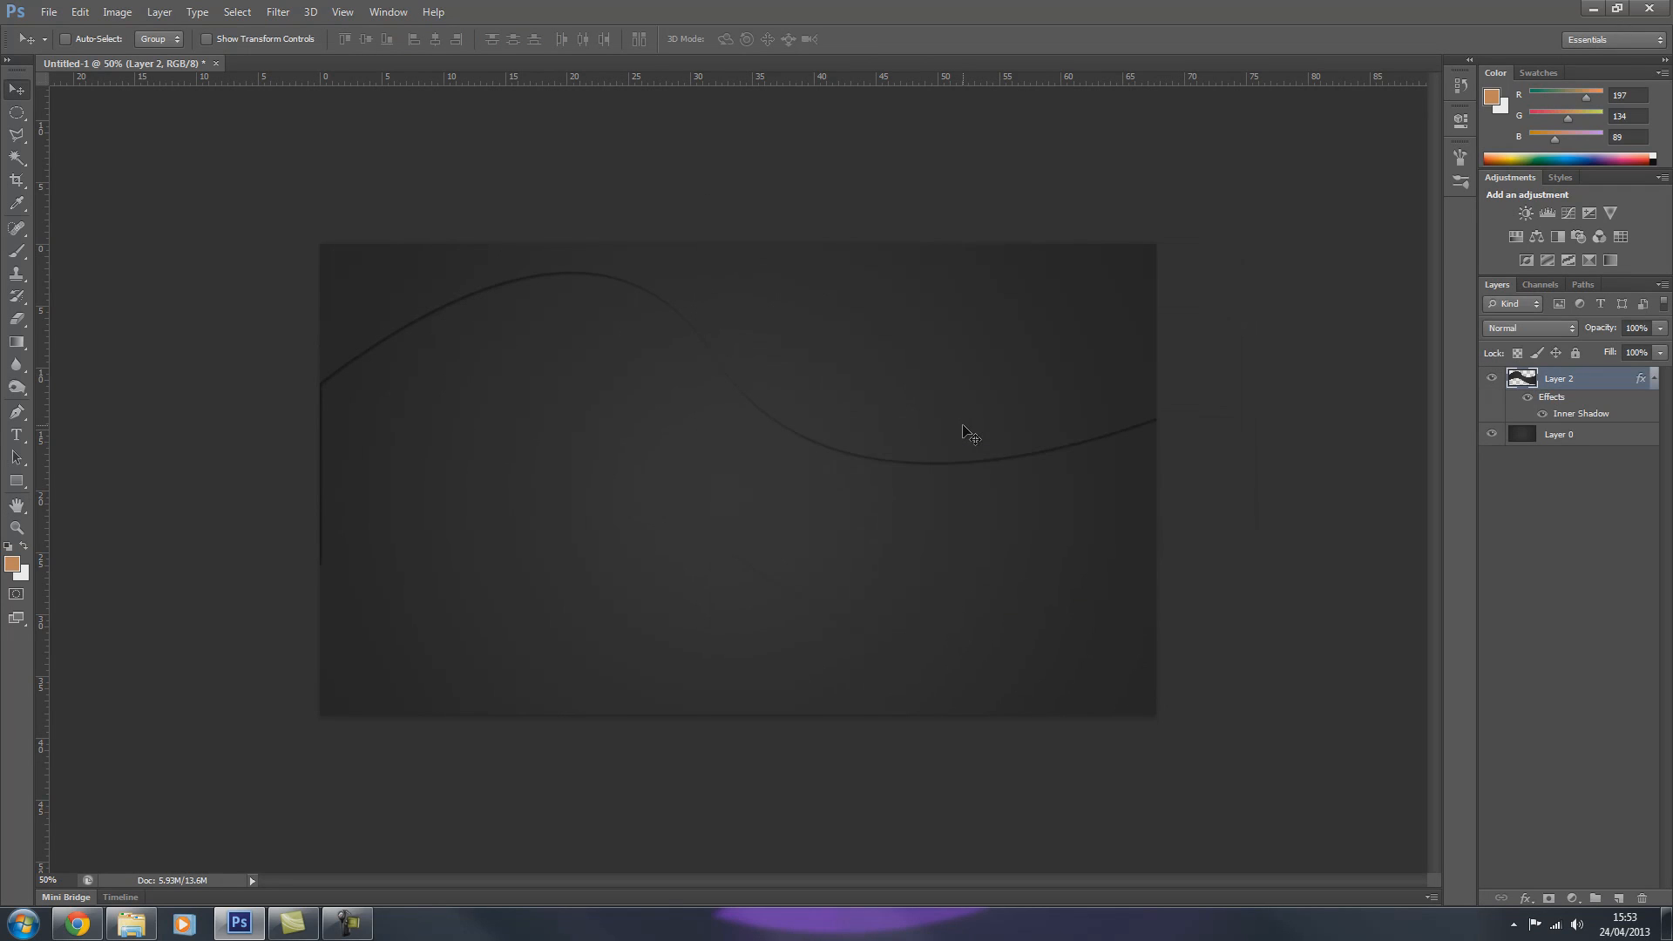
# Step: Turn off Use Global Light for the wave layer's Inner Shadow and set its angle to -36°
pyautogui.doubleClick(1600, 376)
pyautogui.click(770, 359)
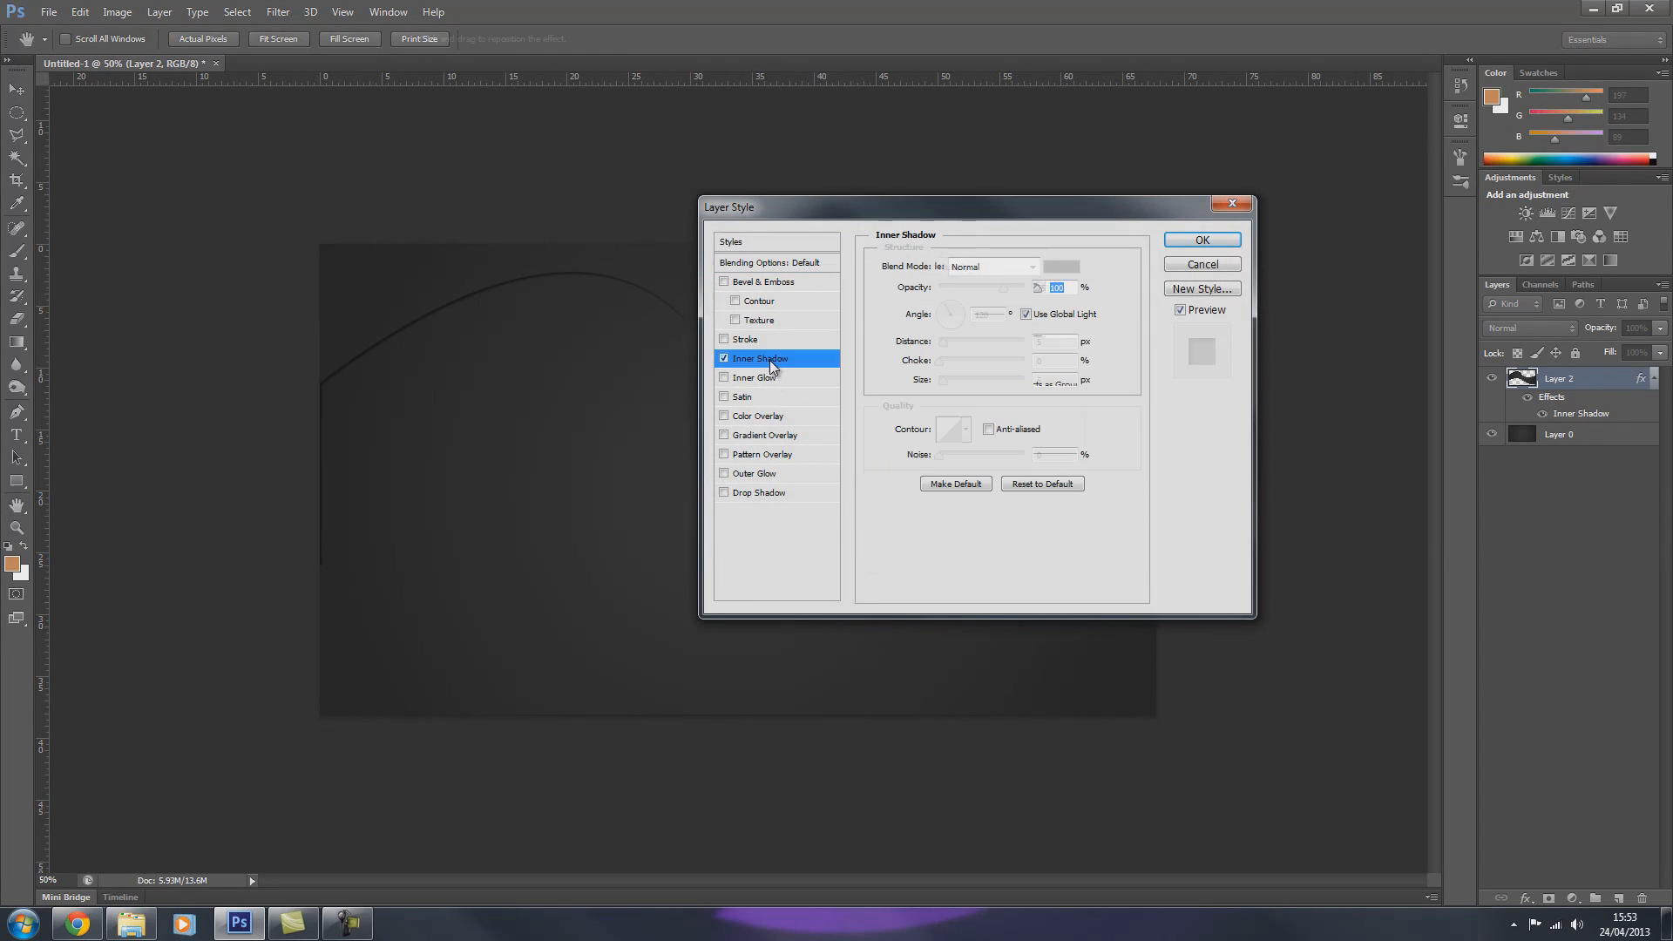
pyautogui.moveTo(869, 212); pyautogui.dragTo(1242, 329)
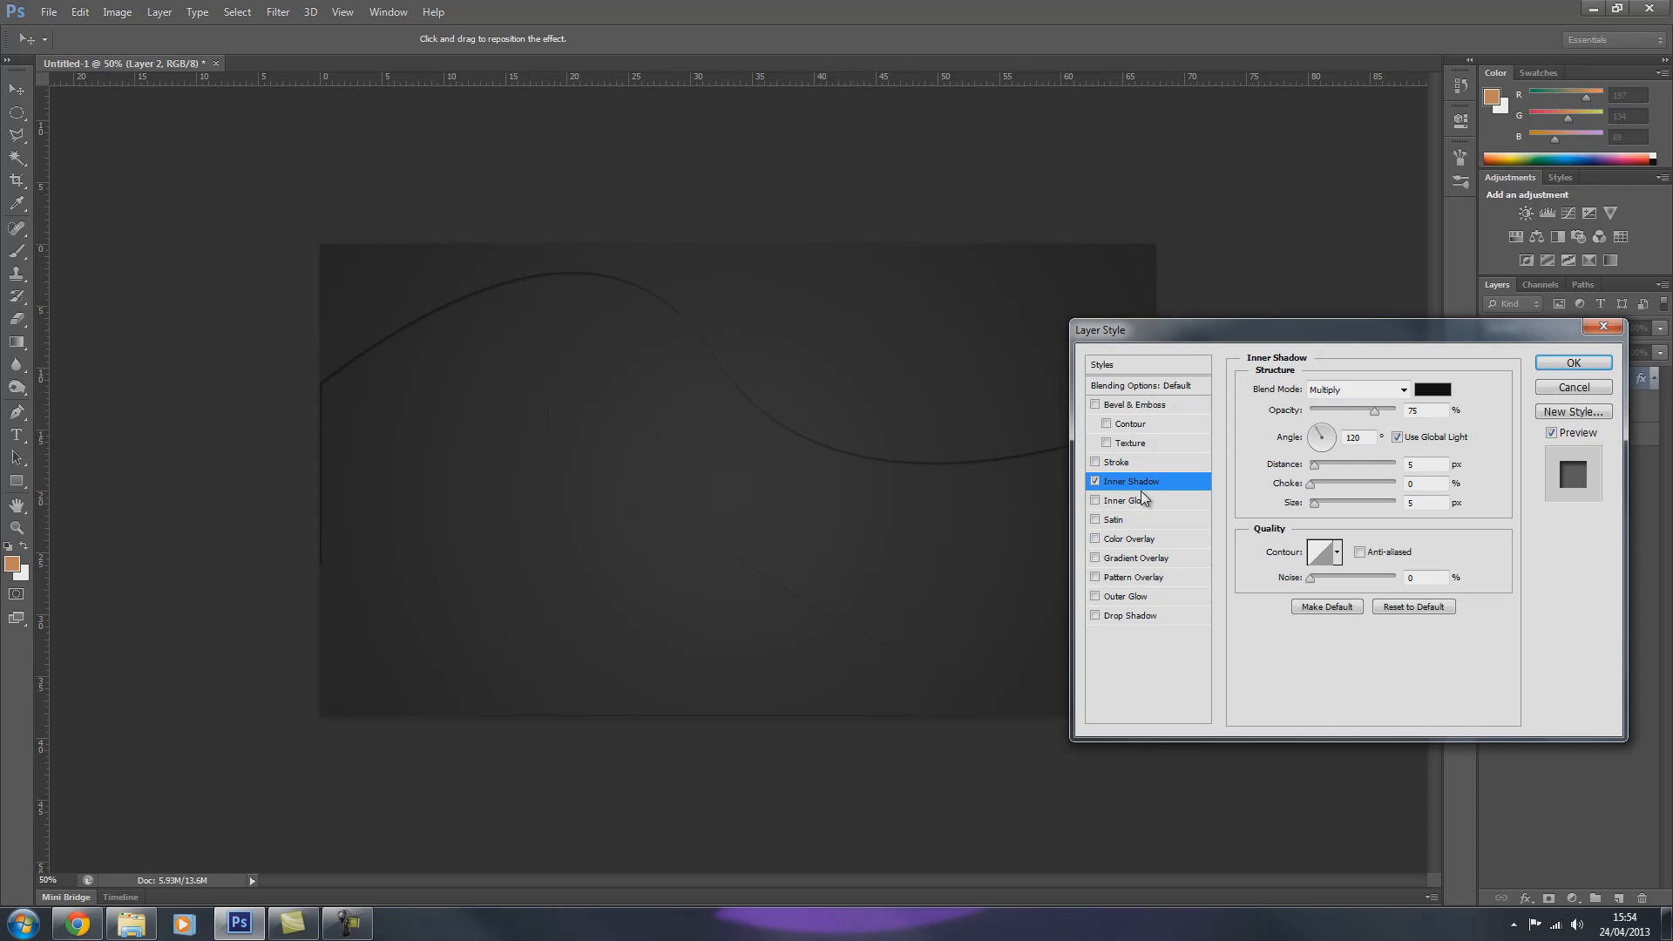
pyautogui.moveTo(1322, 433); pyautogui.dragTo(1347, 451)
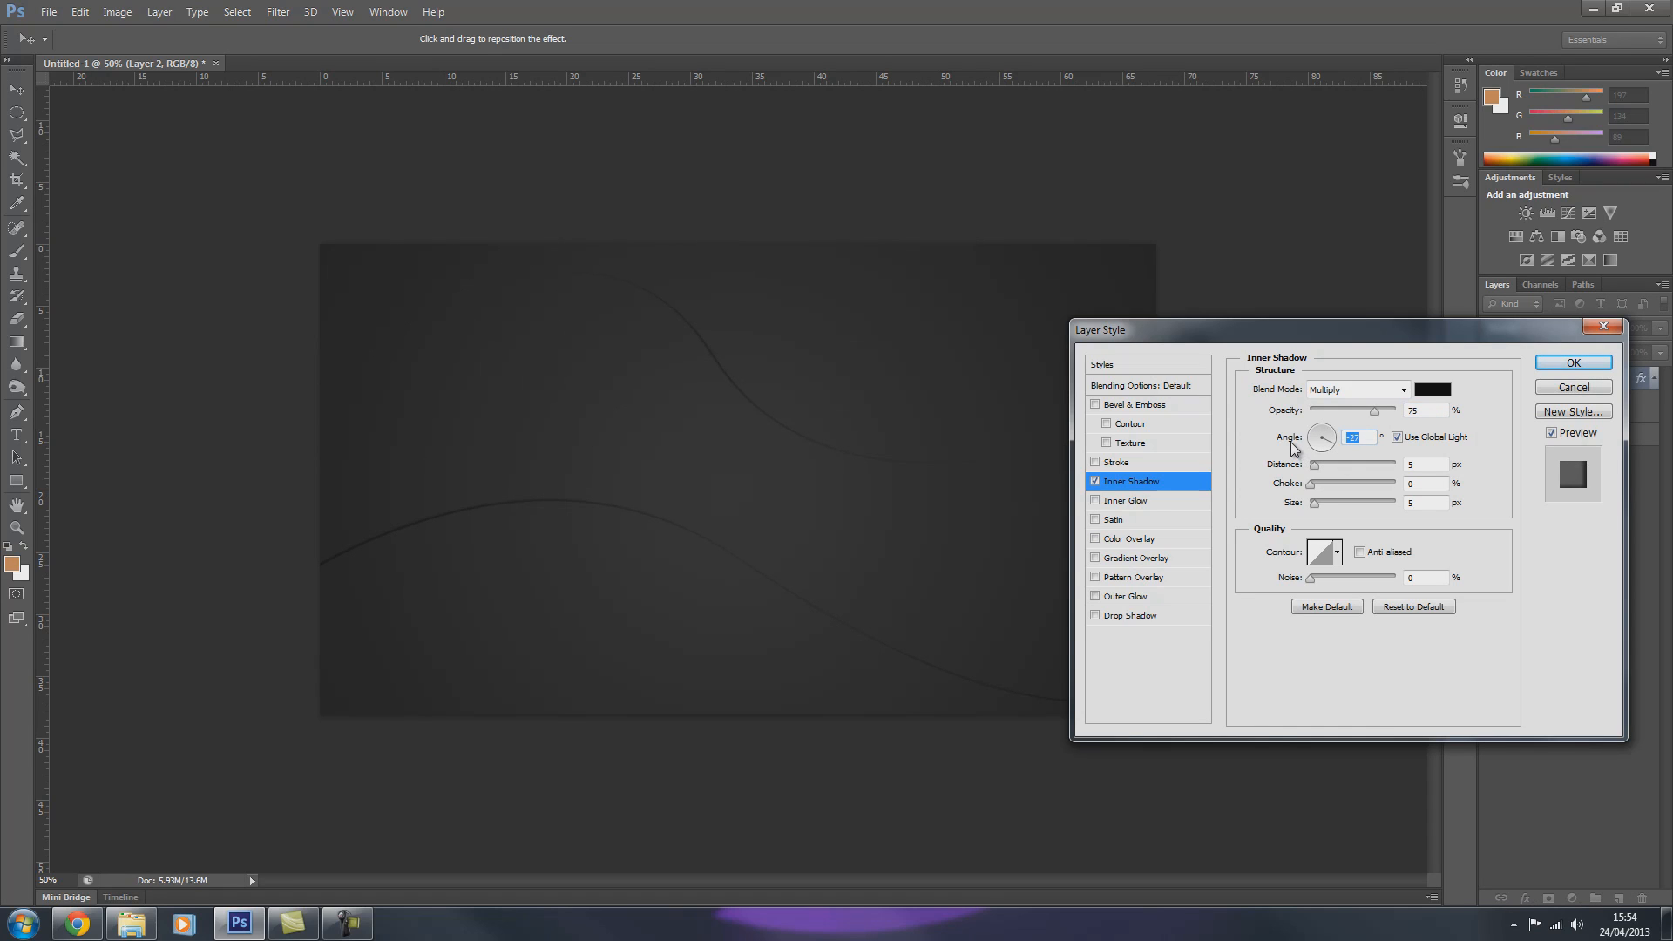
pyautogui.moveTo(1320, 446); pyautogui.dragTo(1346, 467)
pyautogui.click(1398, 438)
pyautogui.moveTo(1316, 429); pyautogui.dragTo(1350, 456)
pyautogui.moveTo(1350, 336); pyautogui.dragTo(637, 348)
pyautogui.moveTo(622, 458); pyautogui.dragTo(626, 462)
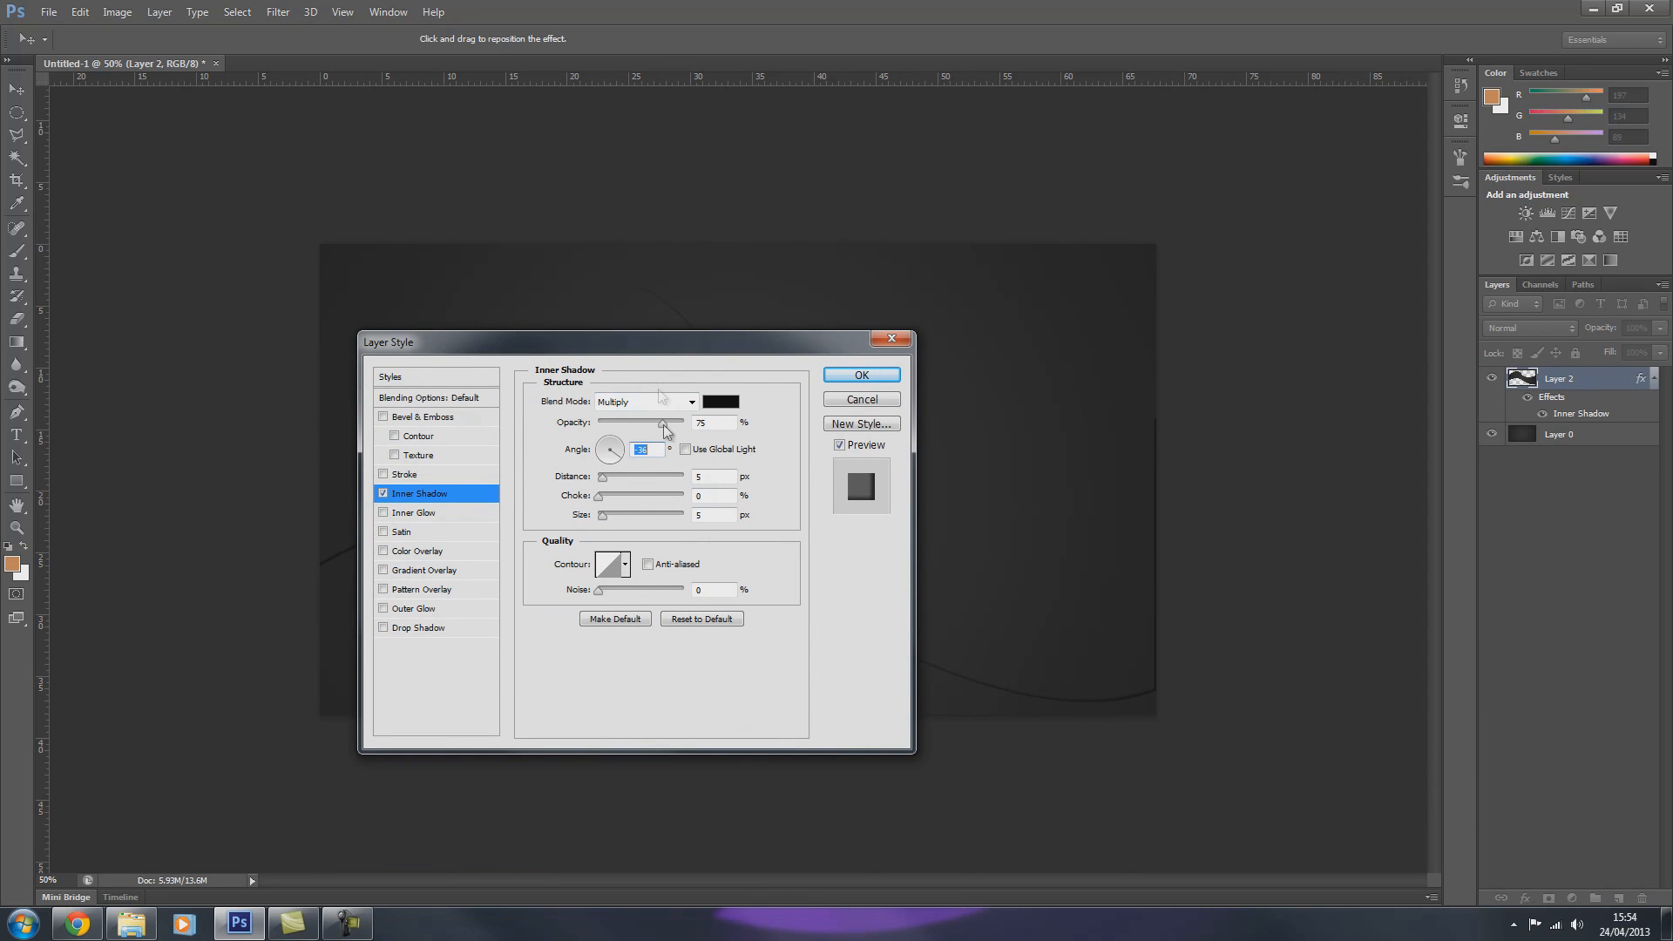
# Step: Set the Inner Shadow's distance to 22 px and its size to 59 px
pyautogui.moveTo(638, 351); pyautogui.dragTo(859, 370)
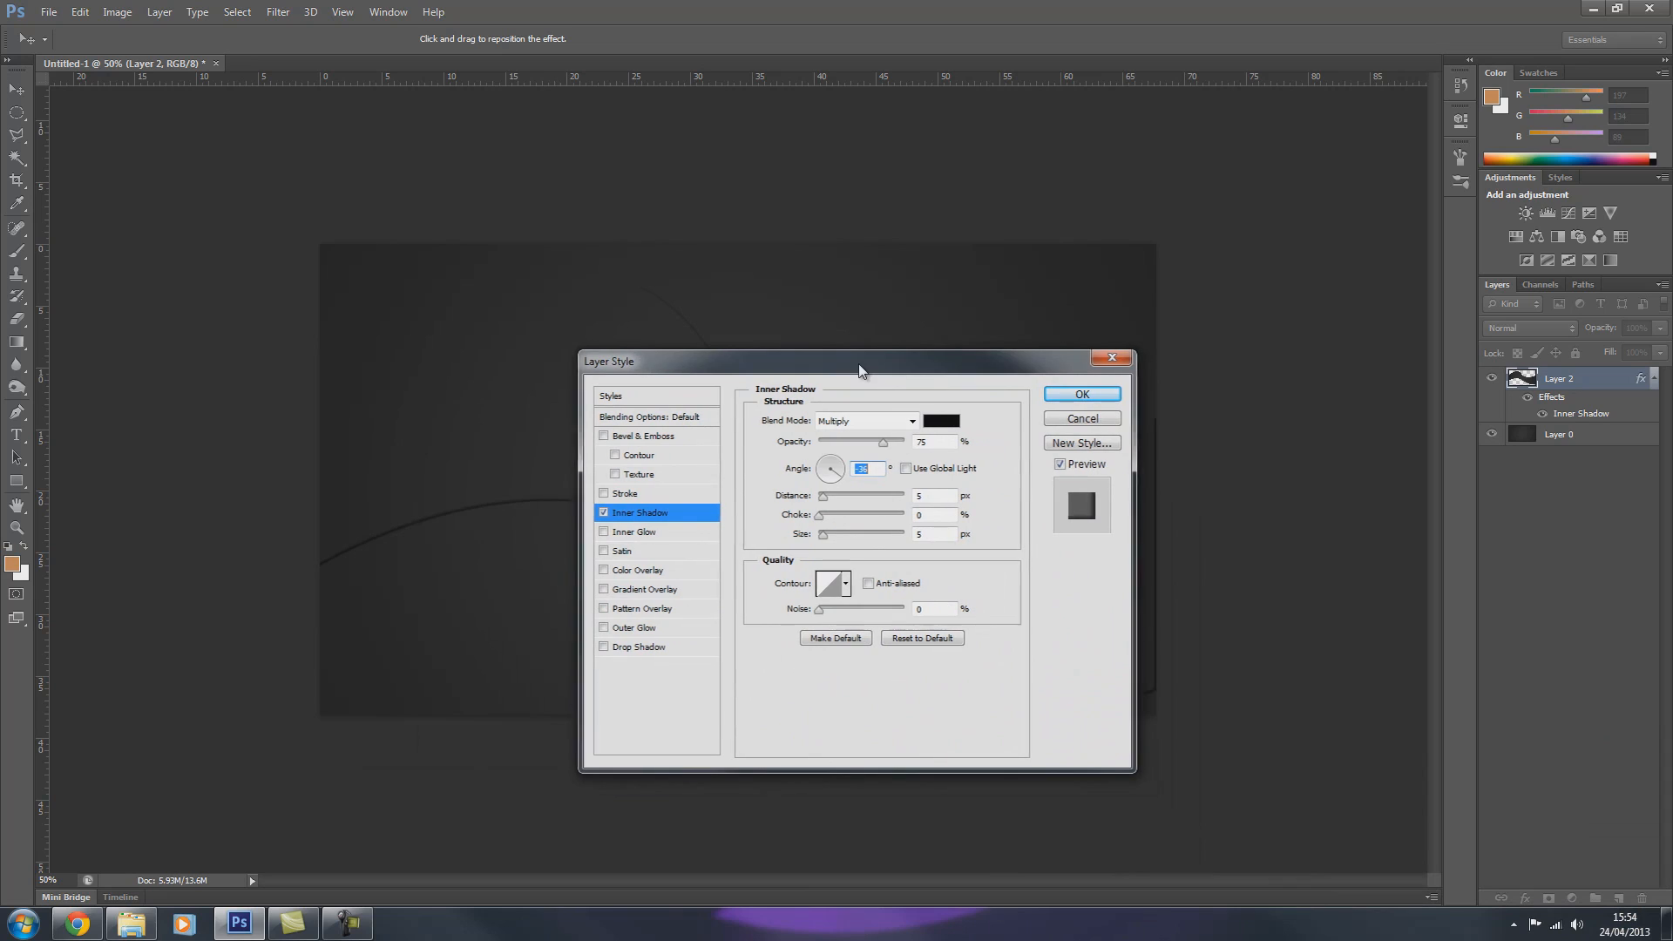
pyautogui.moveTo(824, 498); pyautogui.dragTo(845, 549)
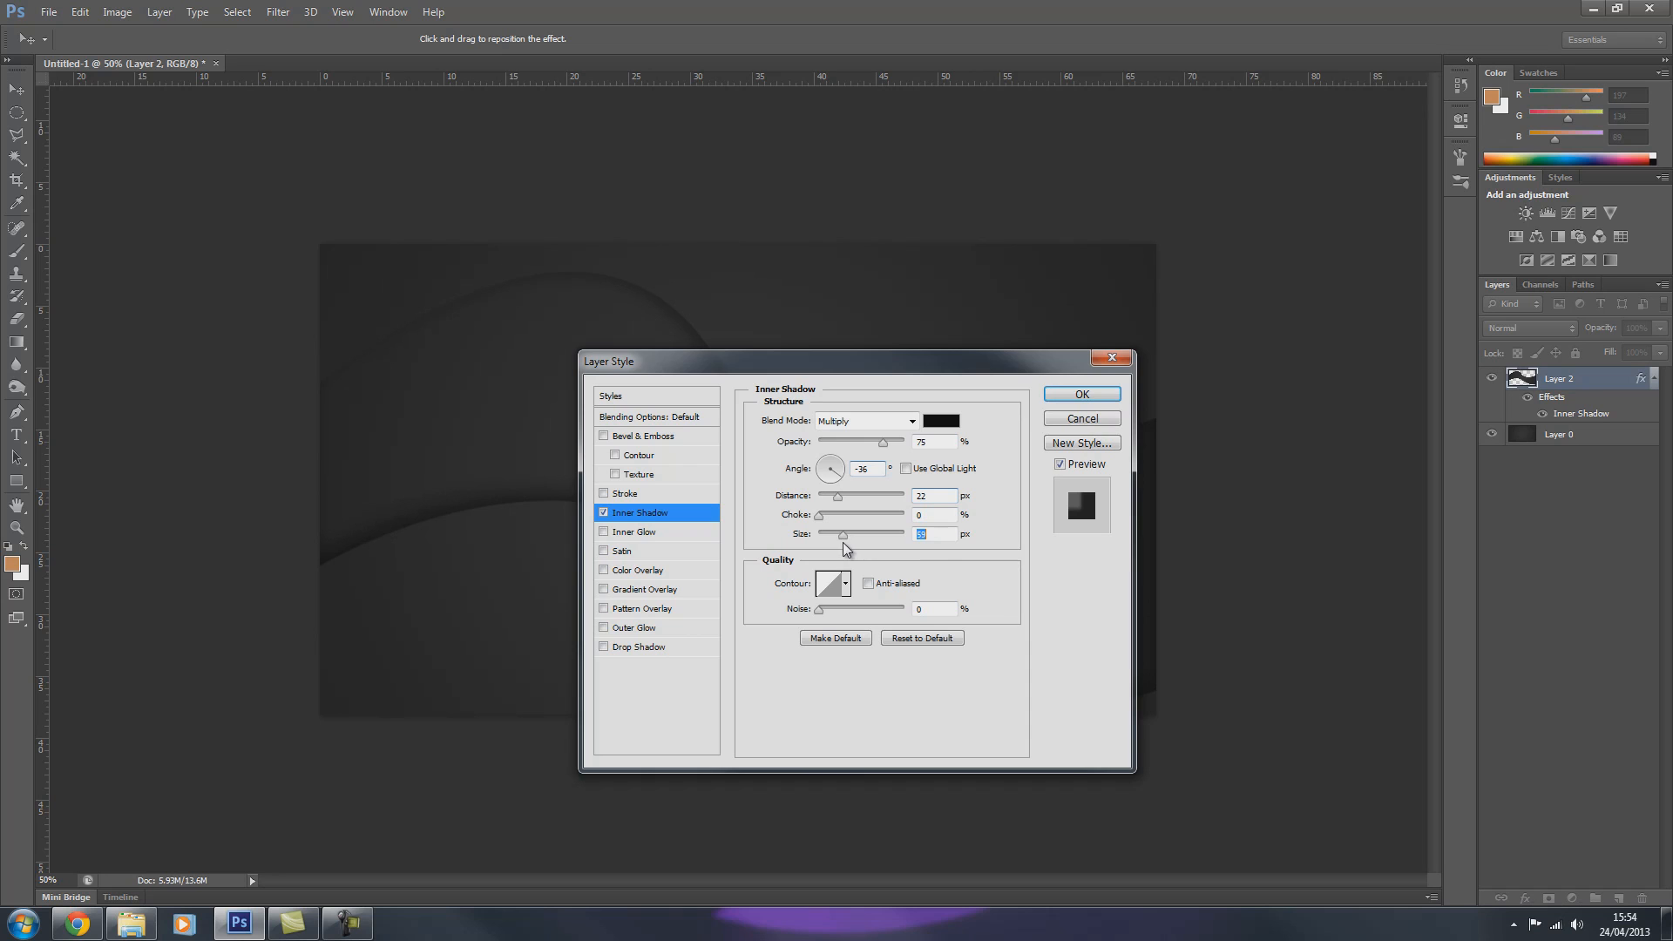
pyautogui.moveTo(821, 365); pyautogui.dragTo(329, 357)
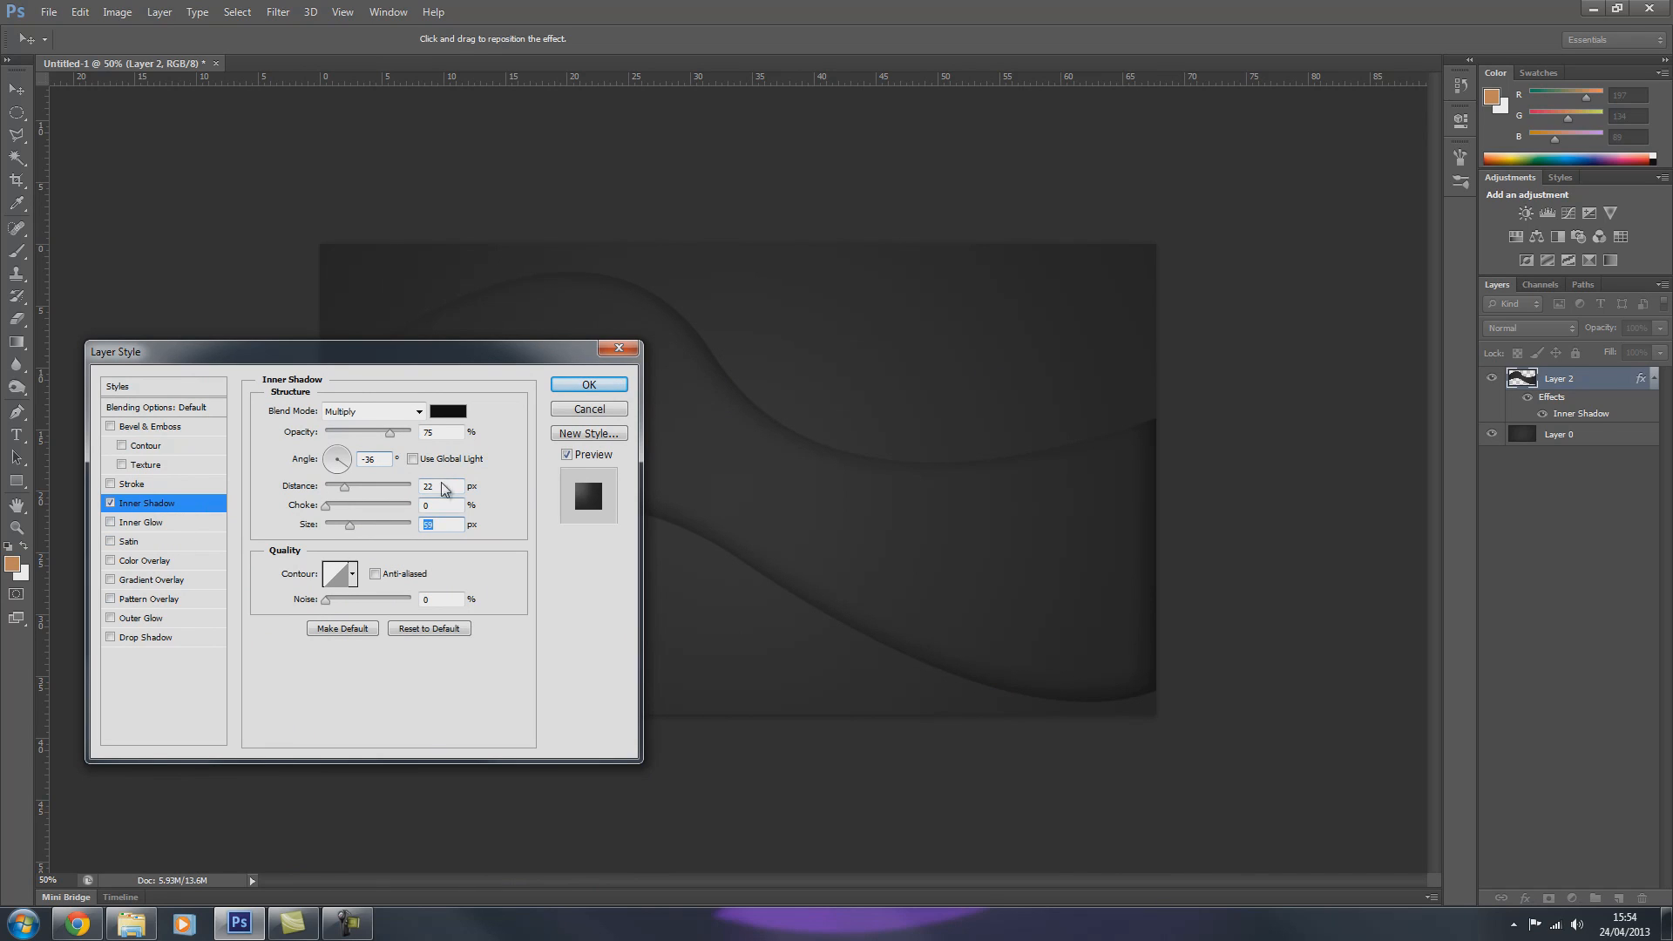
# Step: Set the Inner Shadow to Normal blend mode with 100% opacity, a 9 px distance and a 250 px size
pyautogui.click(418, 411)
pyautogui.click(385, 432)
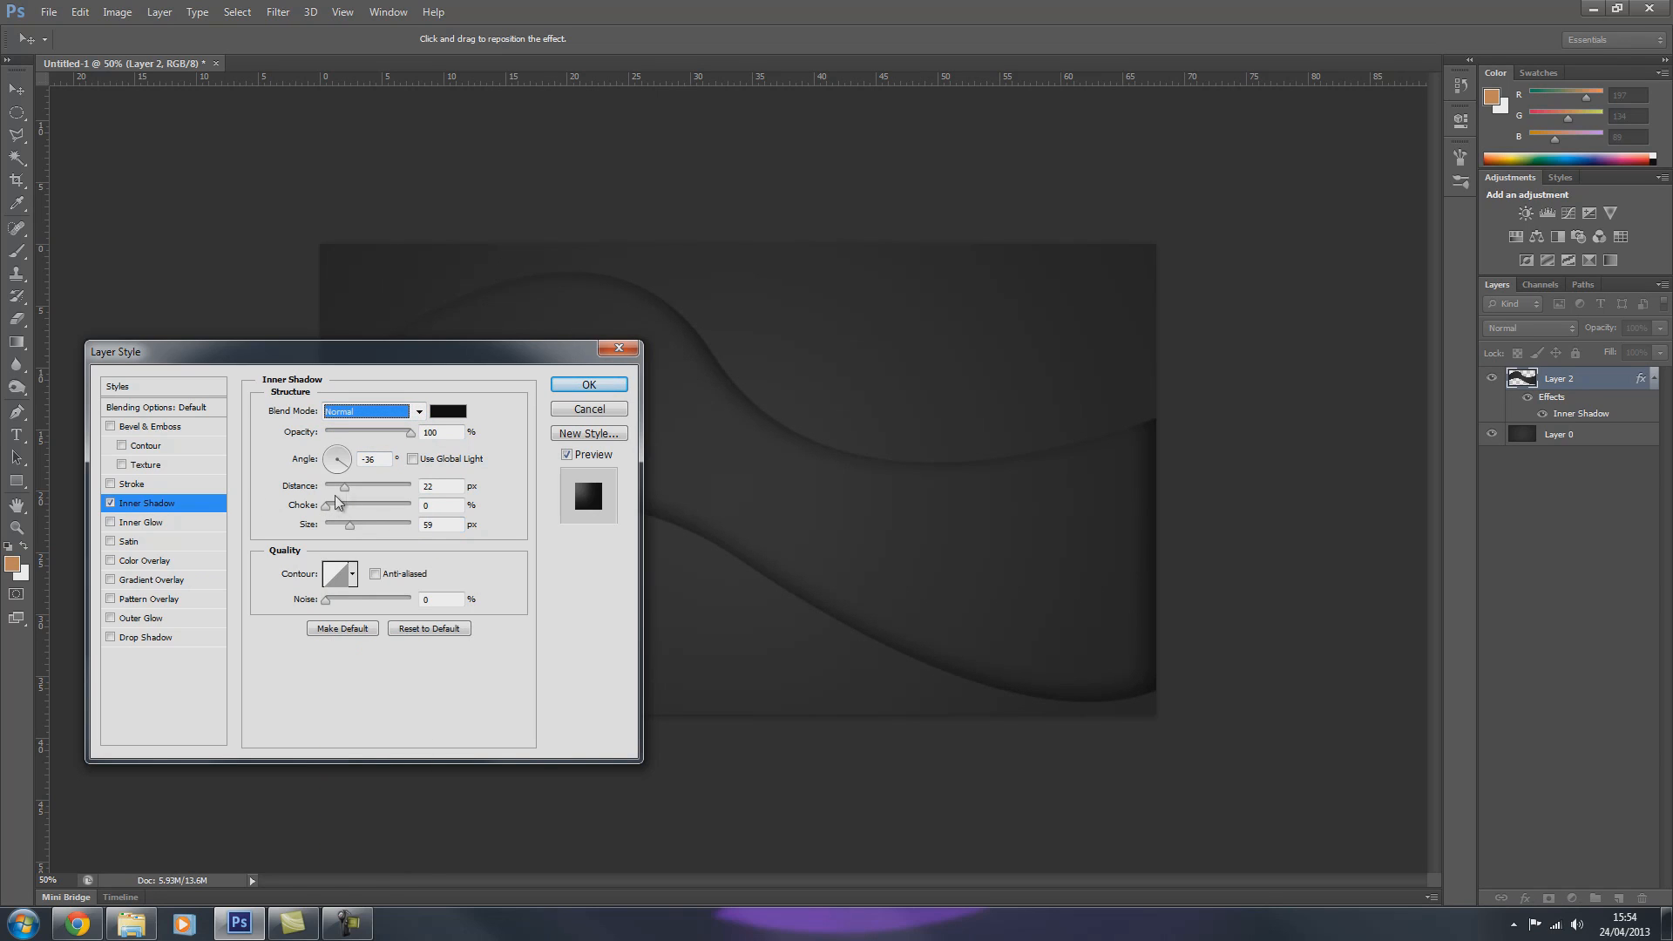
pyautogui.click(347, 488)
pyautogui.moveTo(347, 490); pyautogui.dragTo(506, 533)
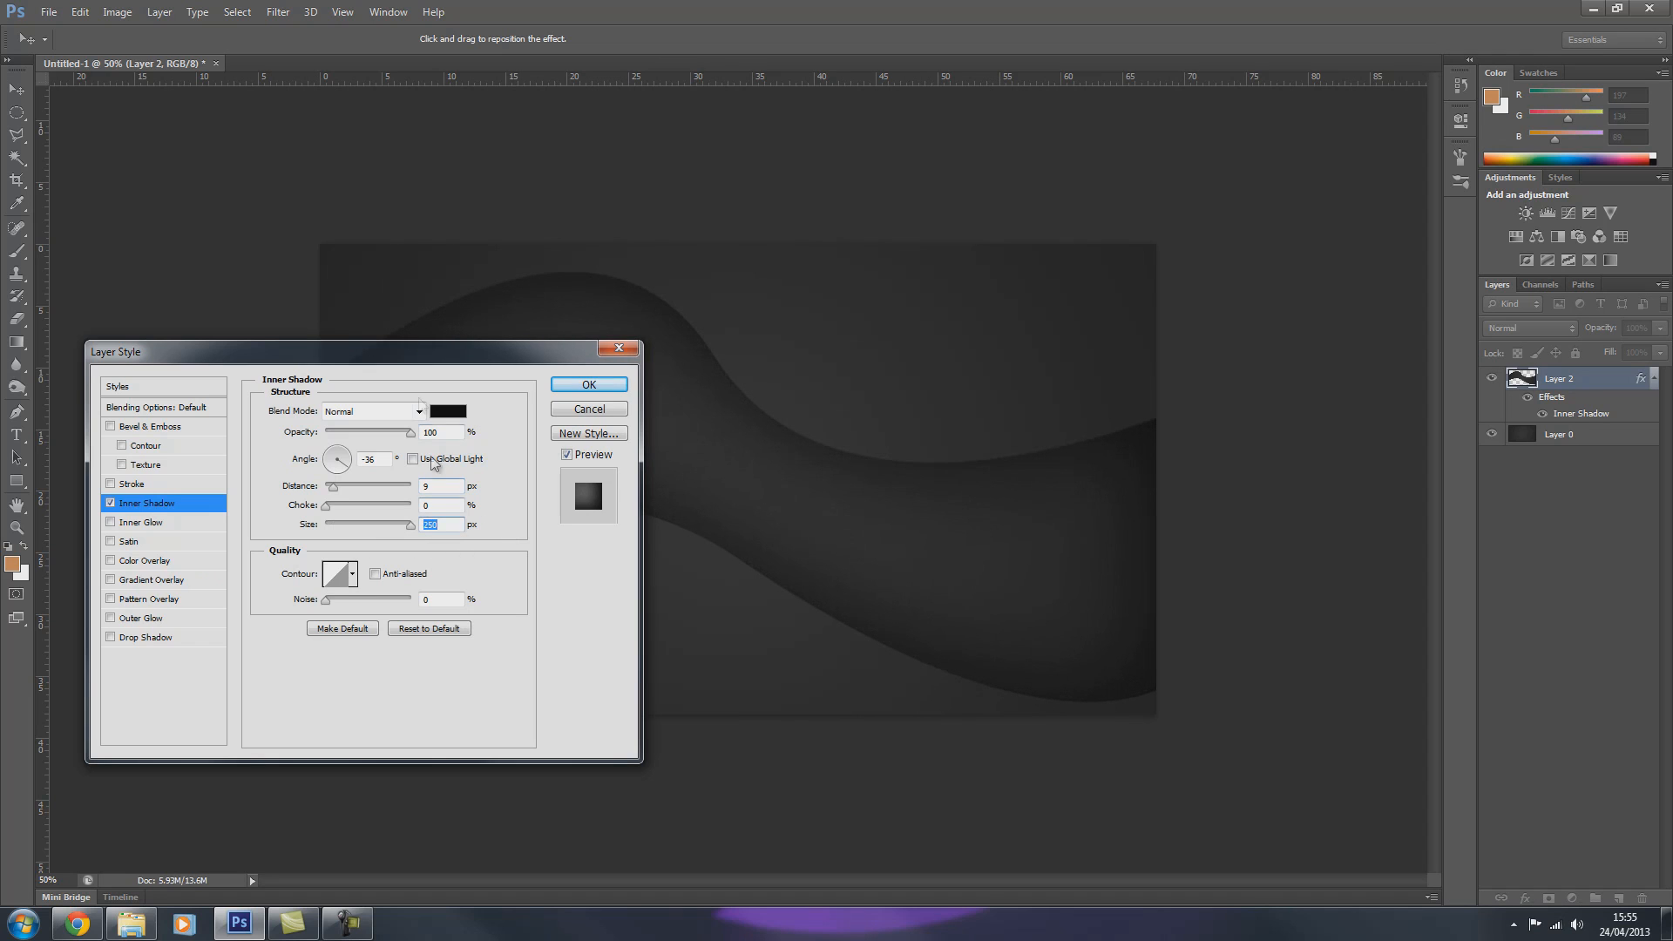
# Step: Reduce the size of the wave layer's Inner Shadow to a narrow edge shadow and apply the layer style
pyautogui.moveTo(414, 358); pyautogui.dragTo(474, 324)
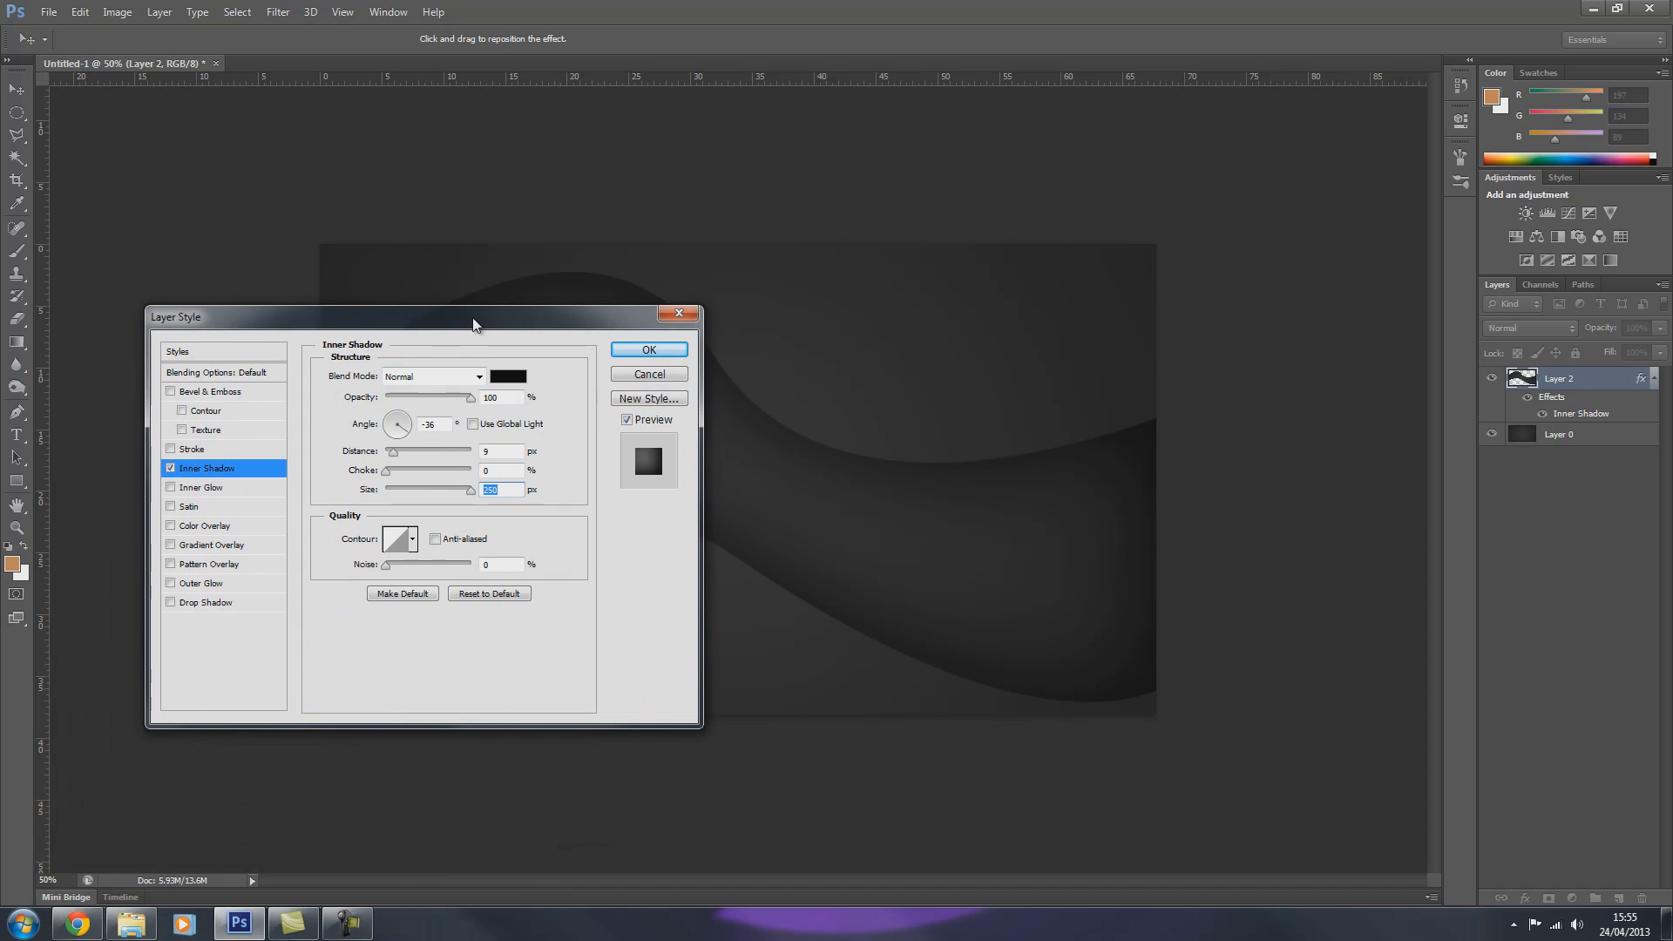
pyautogui.moveTo(471, 489); pyautogui.dragTo(400, 486)
pyautogui.moveTo(481, 319); pyautogui.dragTo(418, 399)
pyautogui.click(564, 458)
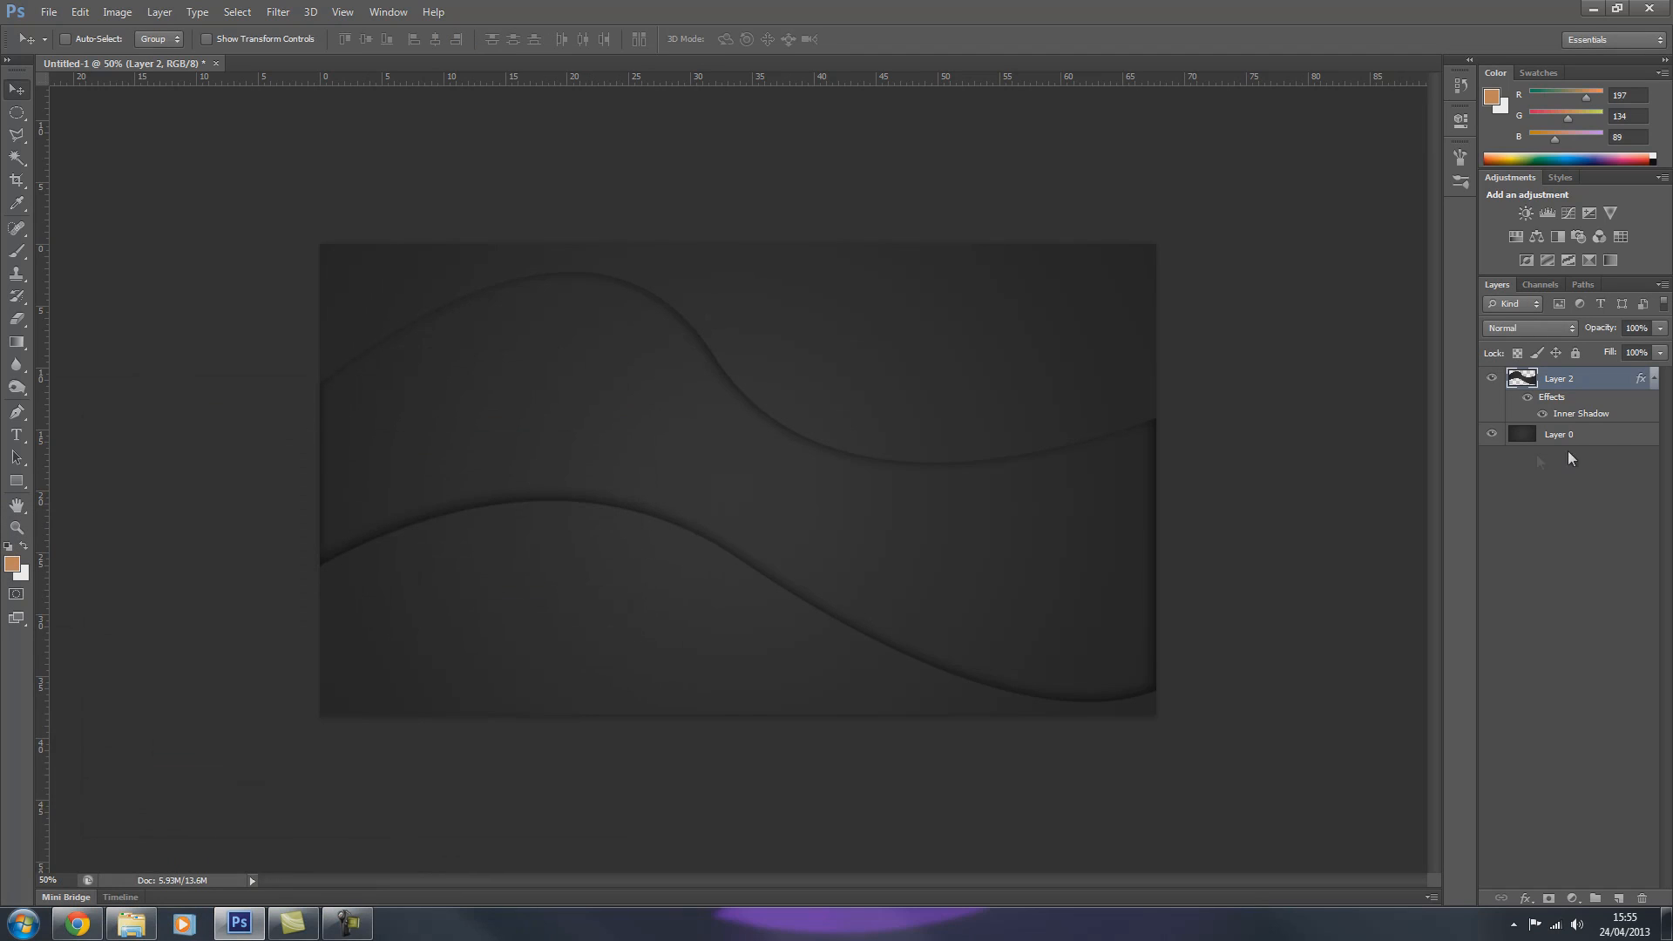
# Step: Select Layer 0 and set the Type tool's text color to grey a6a6a6
pyautogui.click(1610, 442)
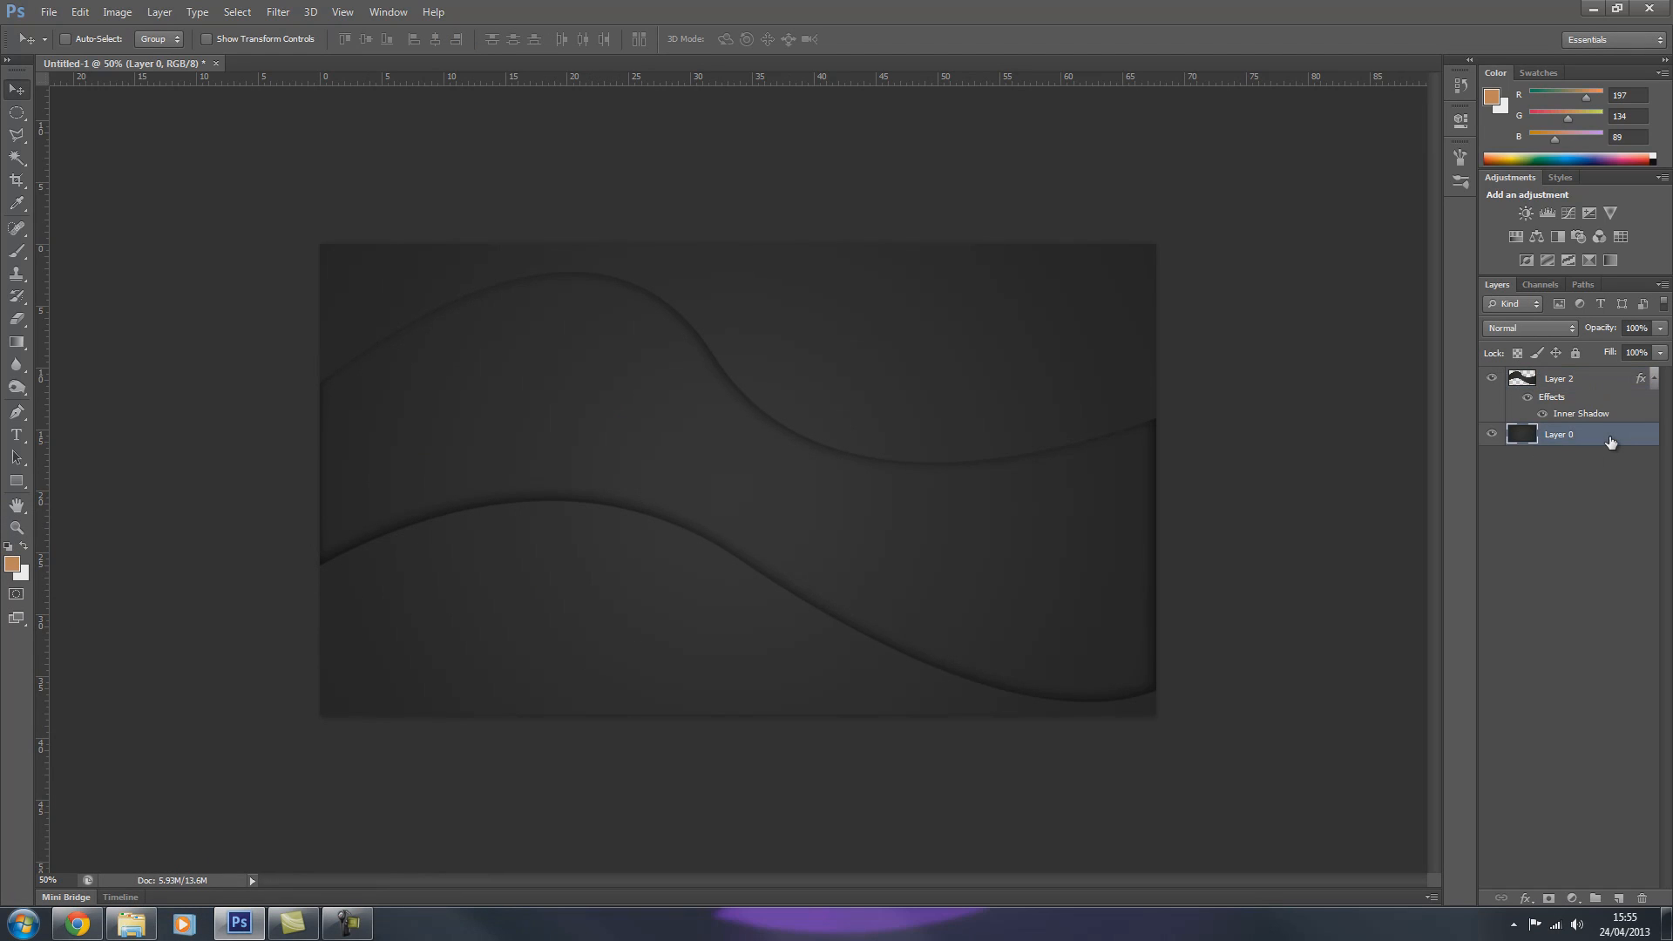
pyautogui.click(15, 434)
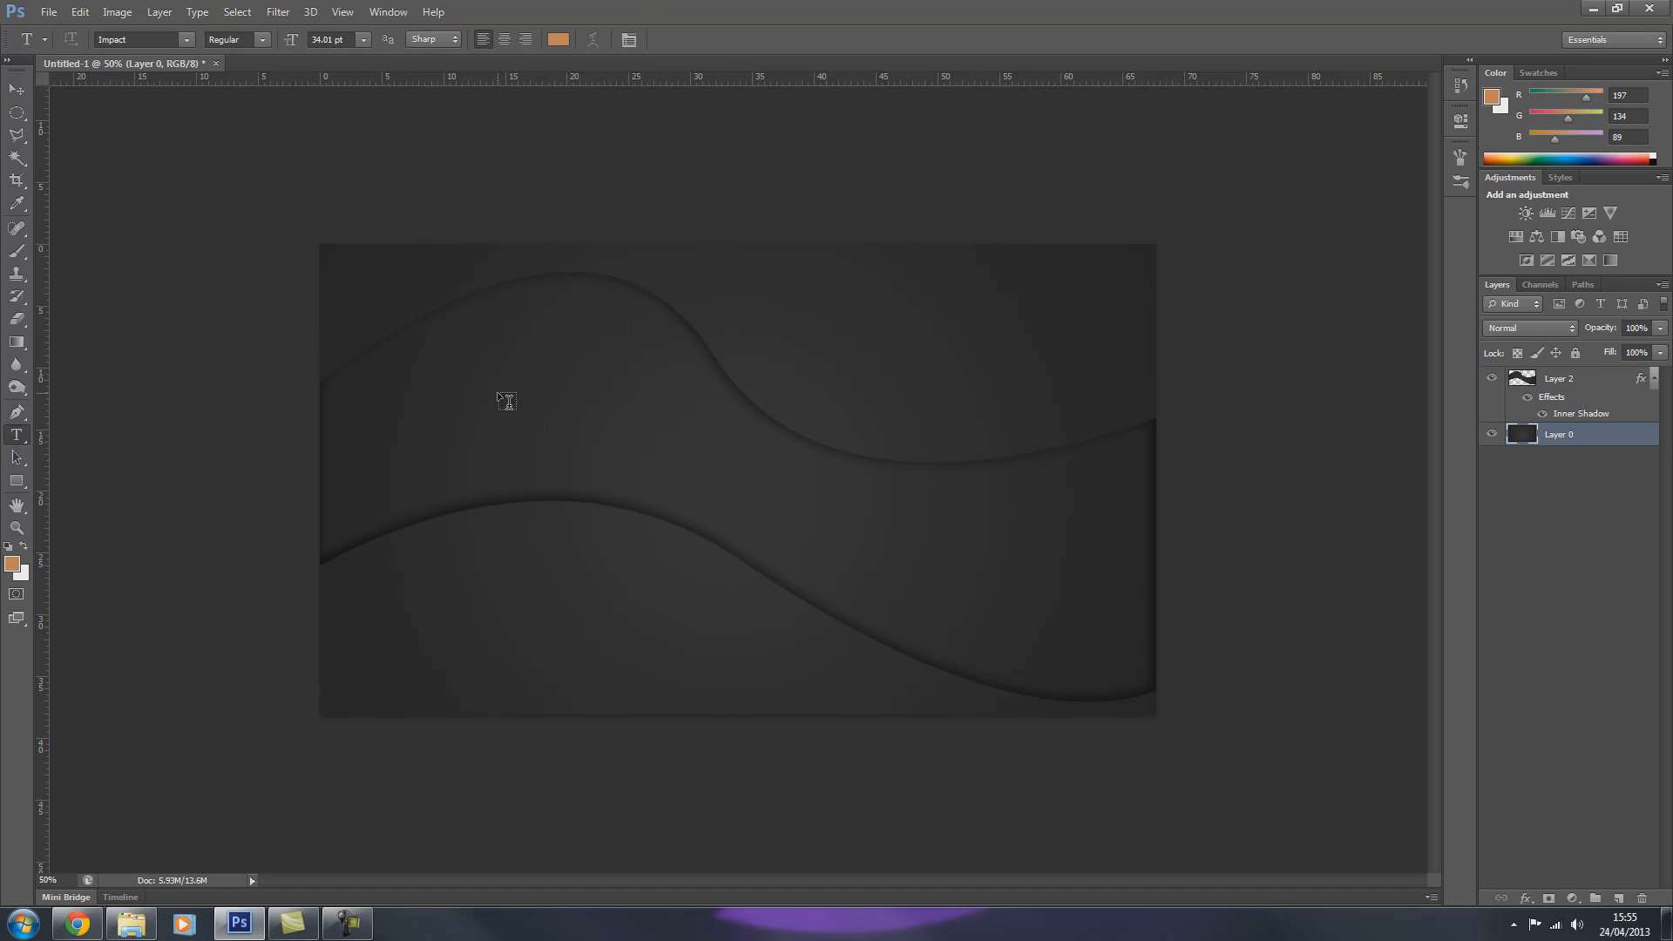
pyautogui.click(556, 39)
pyautogui.click(370, 412)
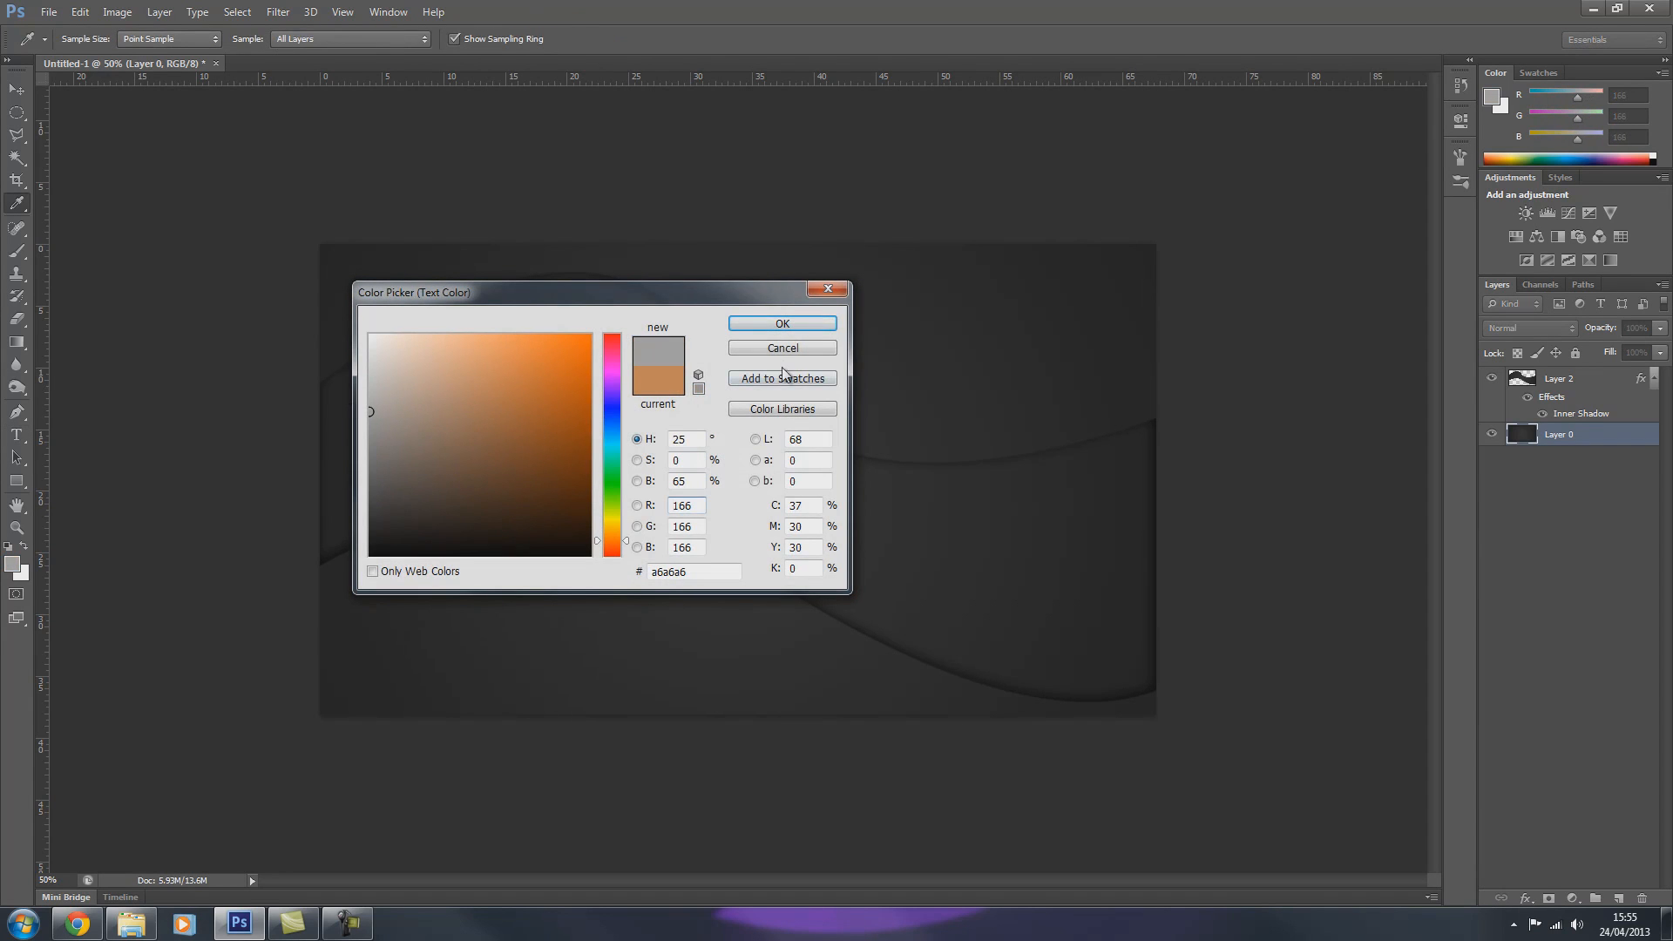
pyautogui.click(782, 324)
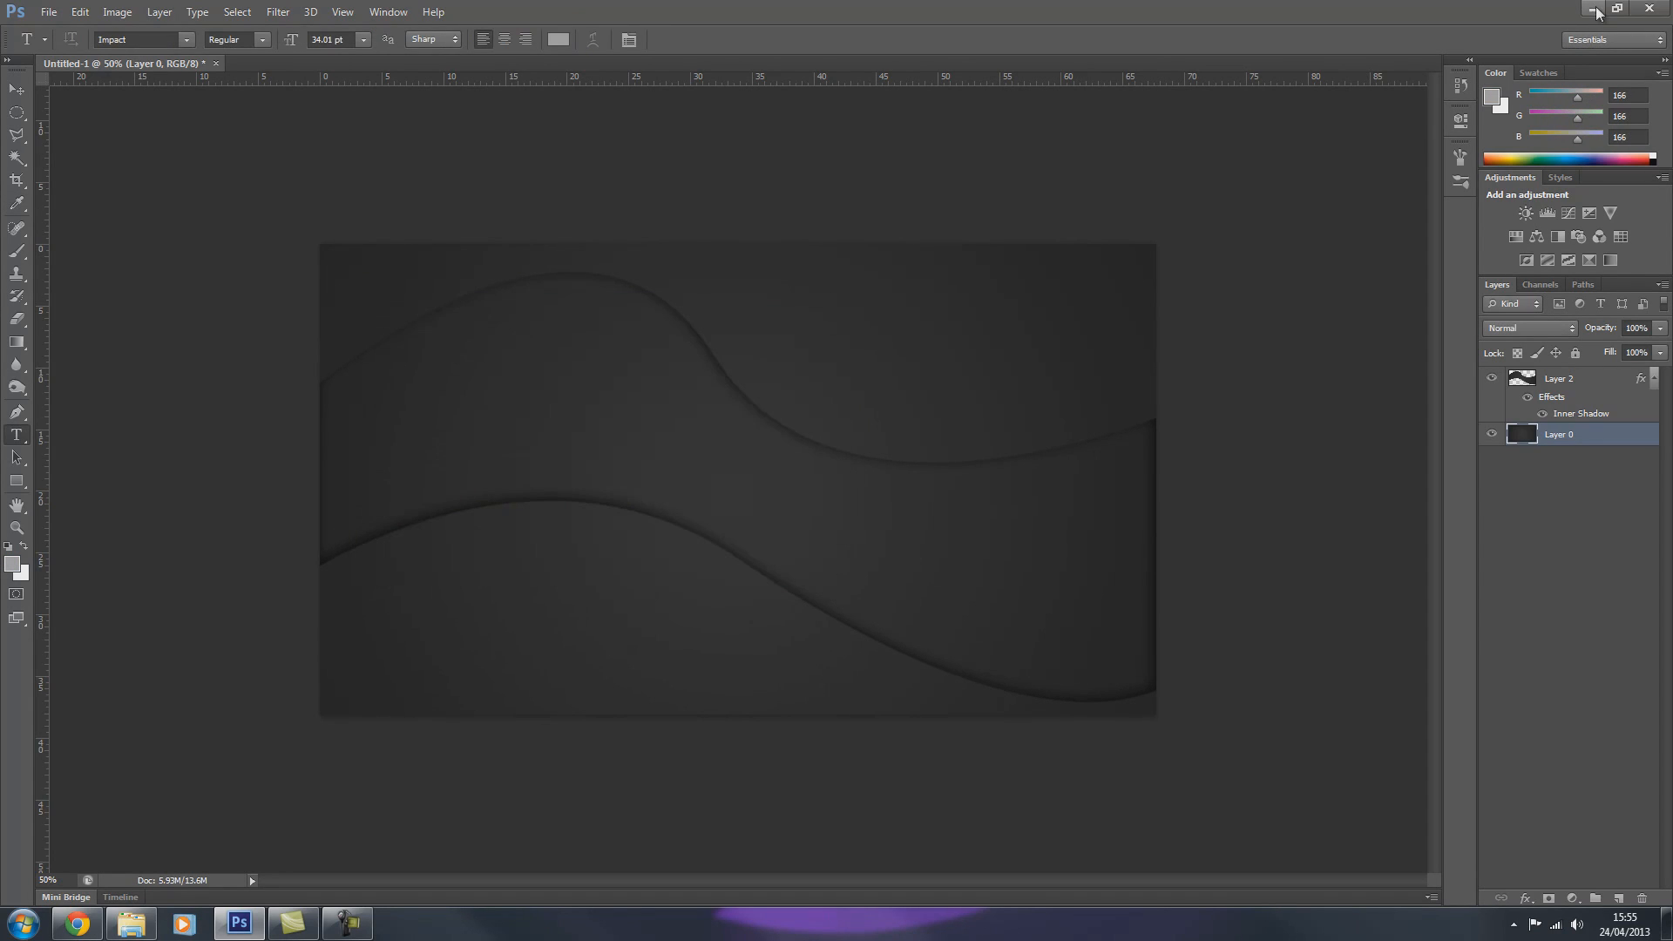
# Step: Look at the example wallpaper on the desktop and return to Photoshop
pyautogui.click(1594, 10)
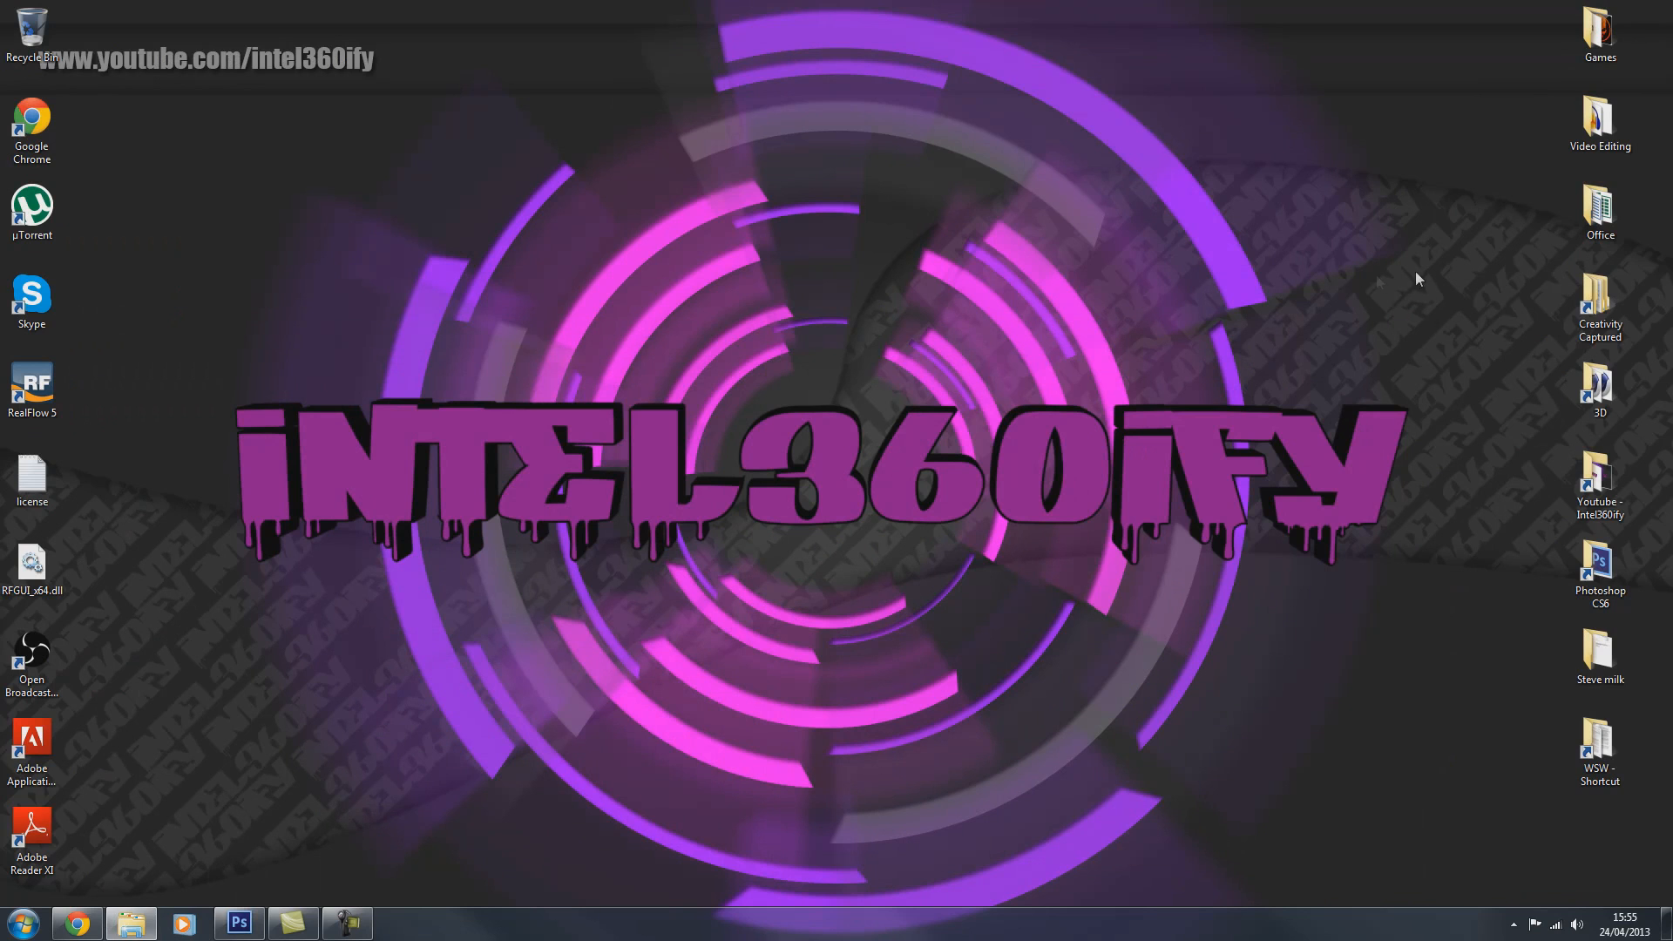
pyautogui.click(239, 922)
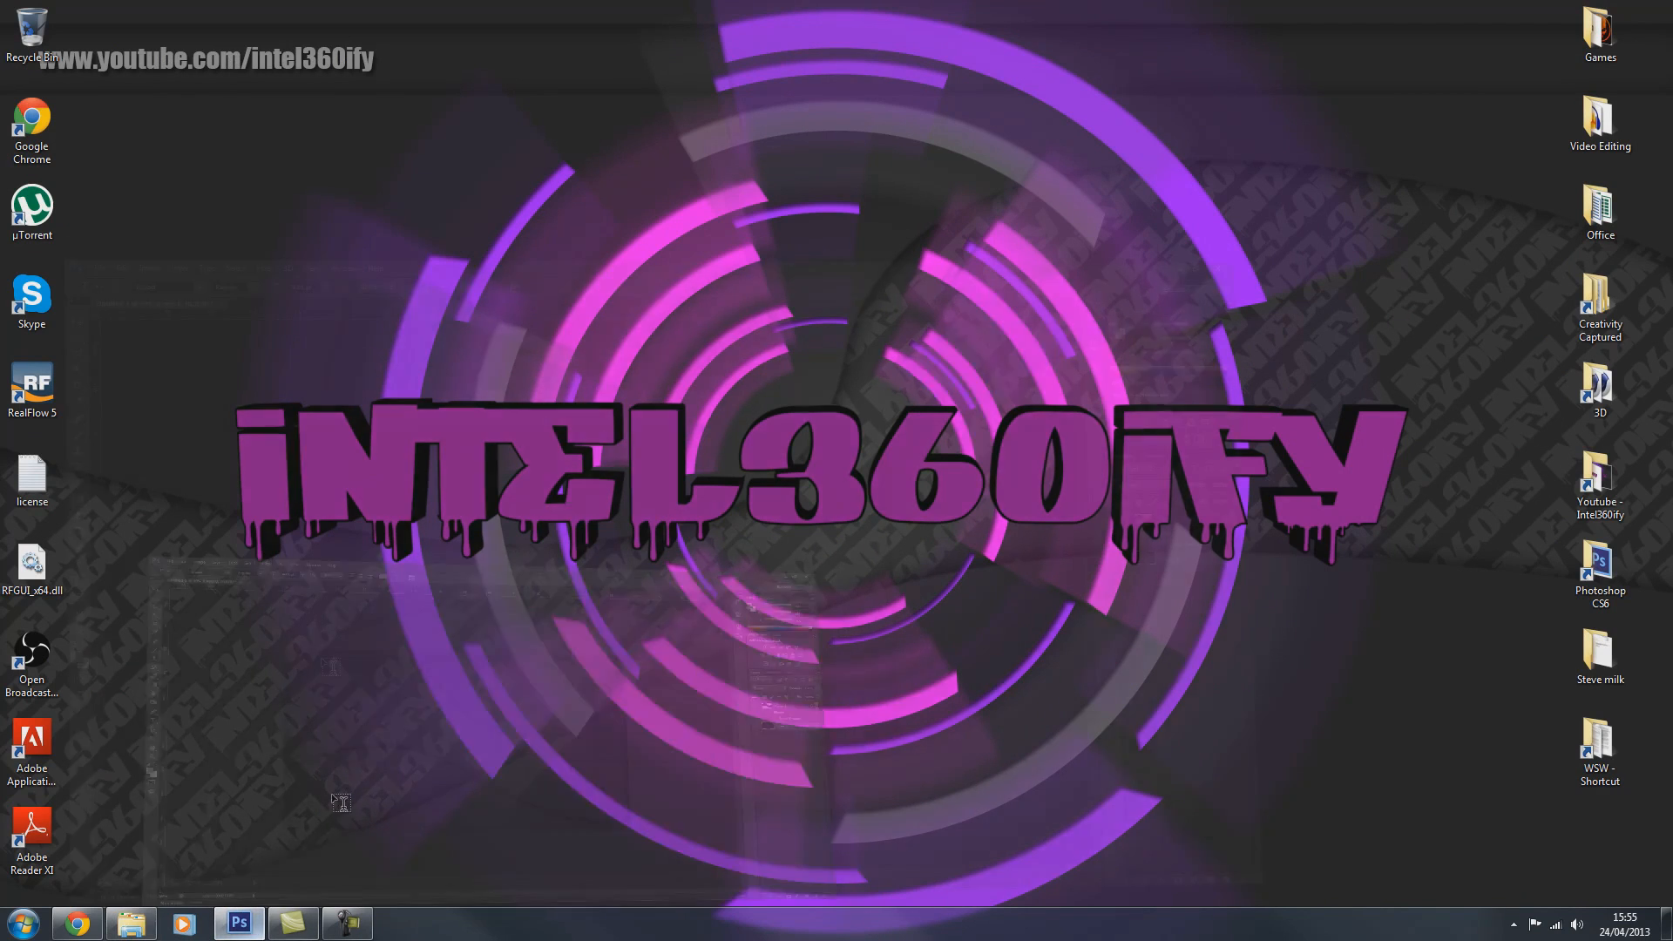
# Step: Add the text Intel360ify in Impact on the left part of the wave and move its layer above Layer 2
pyautogui.click(397, 406)
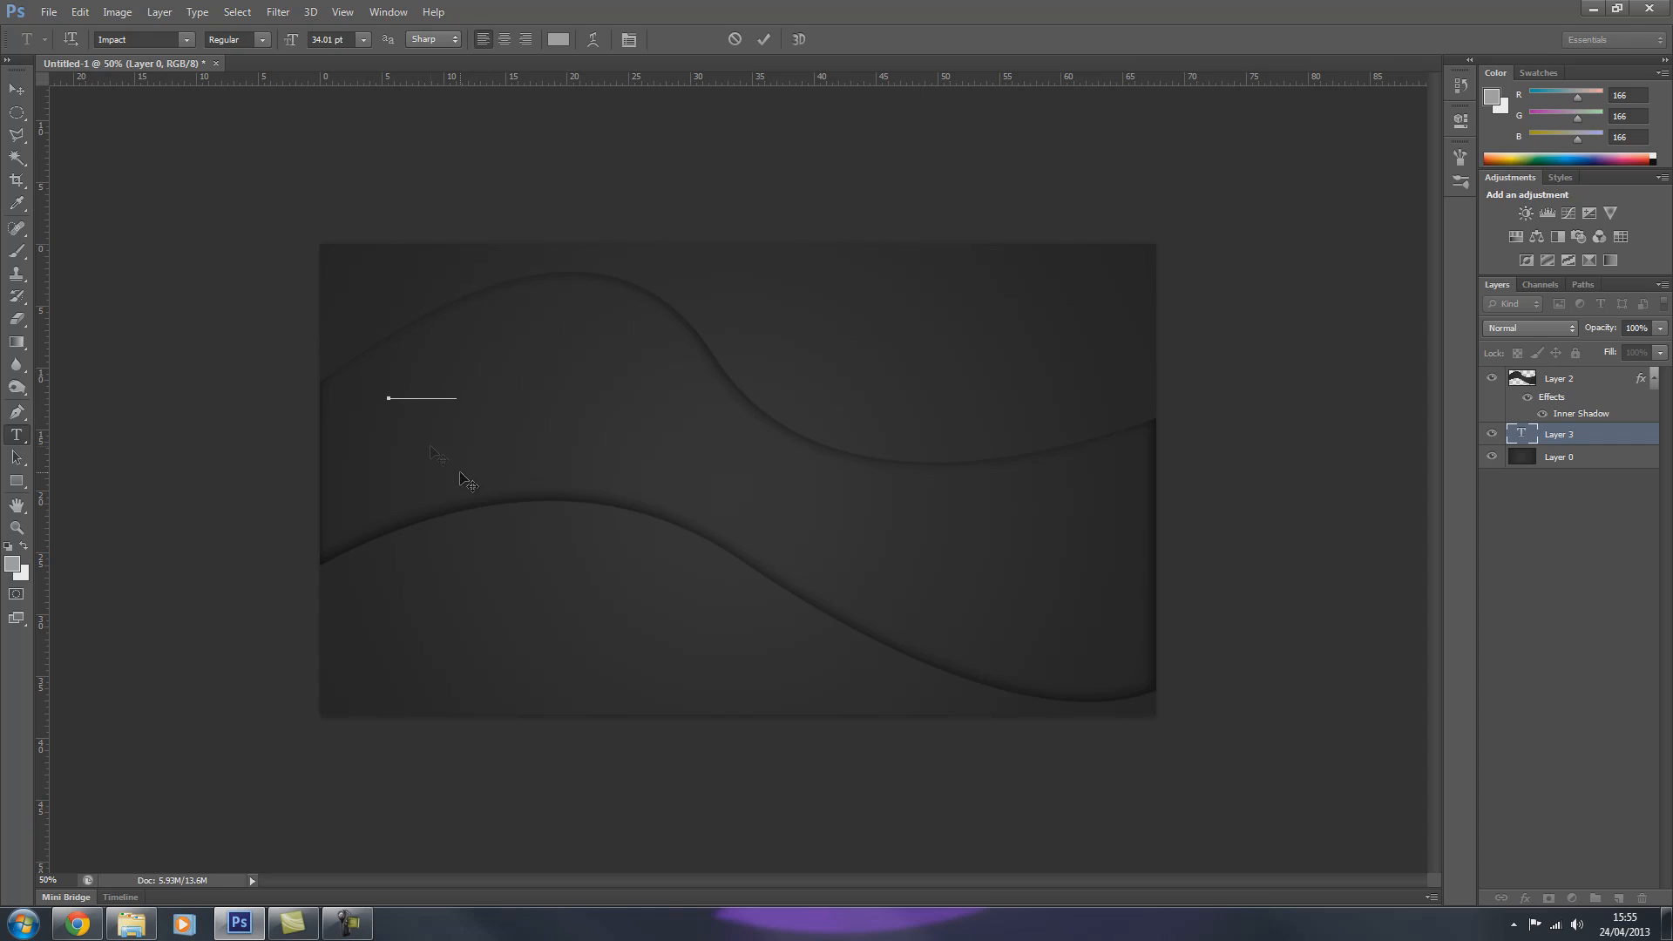
pyautogui.click(17, 90)
pyautogui.moveTo(1581, 436); pyautogui.dragTo(1600, 376)
pyautogui.moveTo(443, 416); pyautogui.dragTo(482, 432)
# Step: Scale the Intel360ify text up proportionally to about 295% and apply the transformation
pyautogui.hotkey('ctrl', 't')
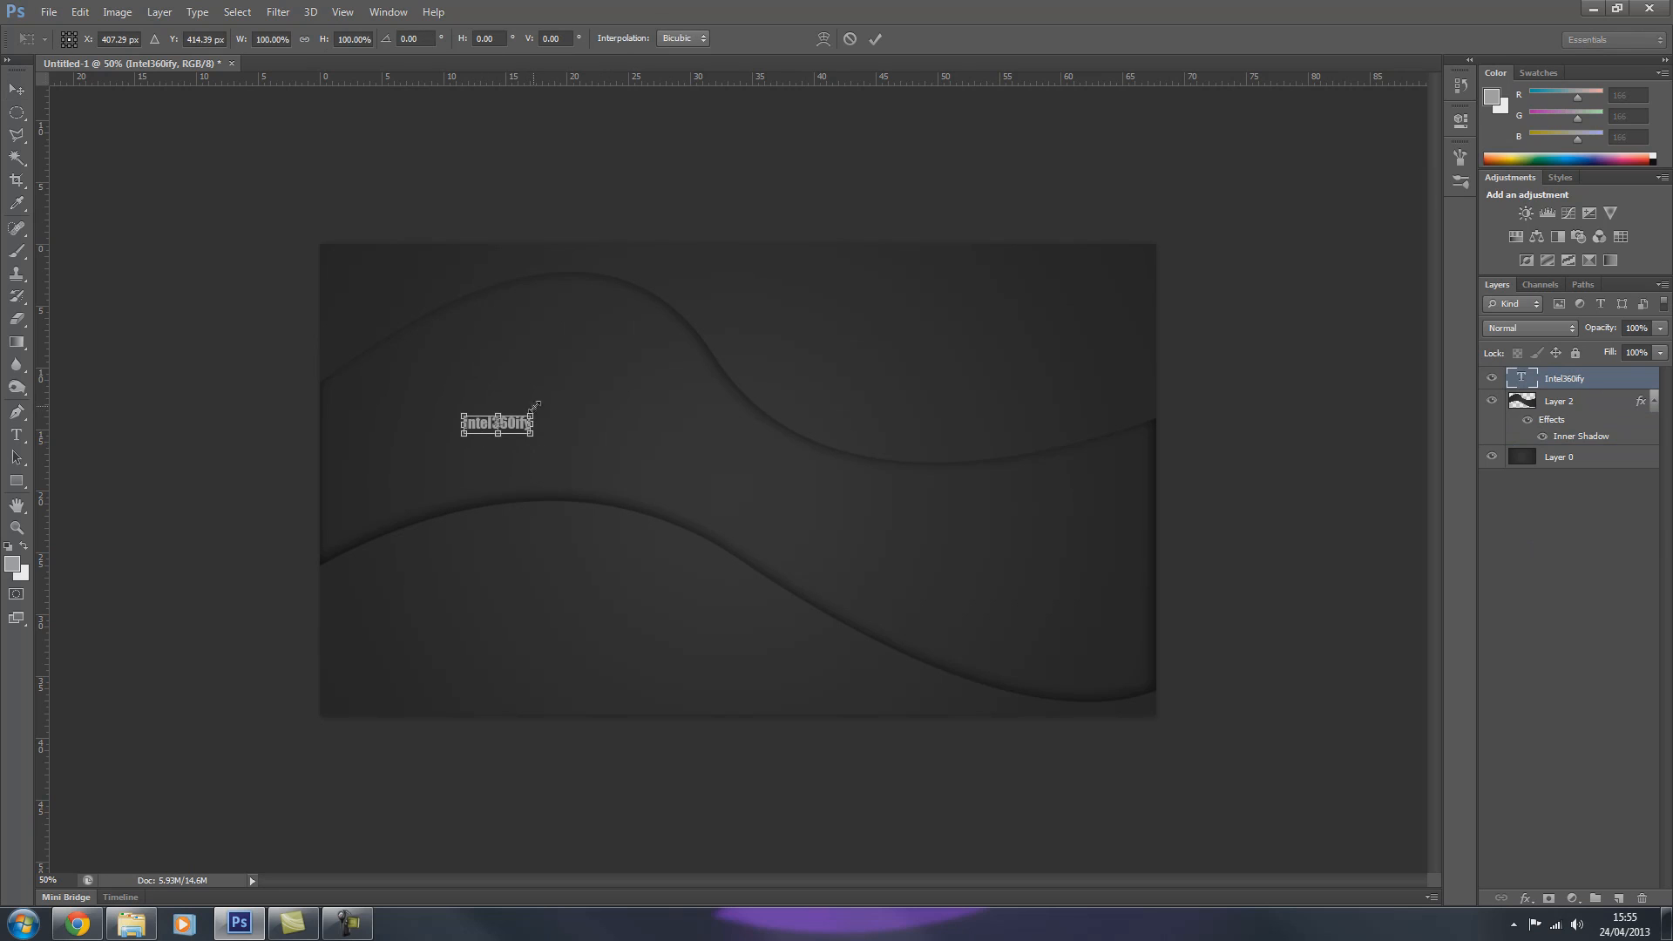
pyautogui.moveTo(534, 412); pyautogui.dragTo(665, 379)
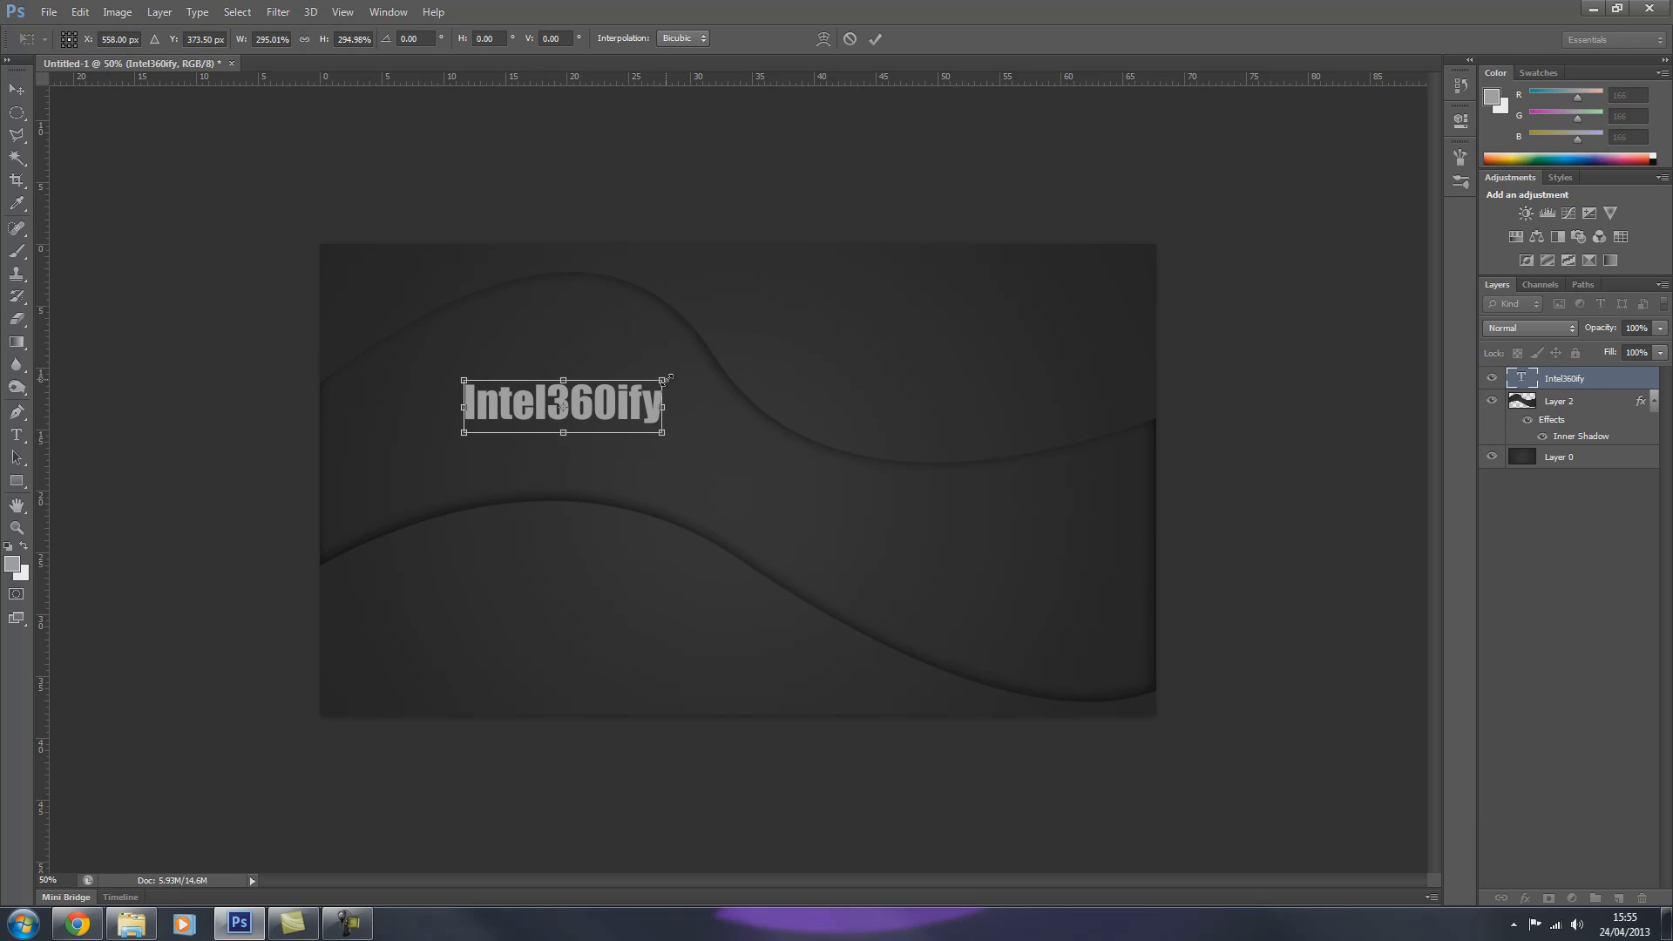
pyautogui.click(14, 91)
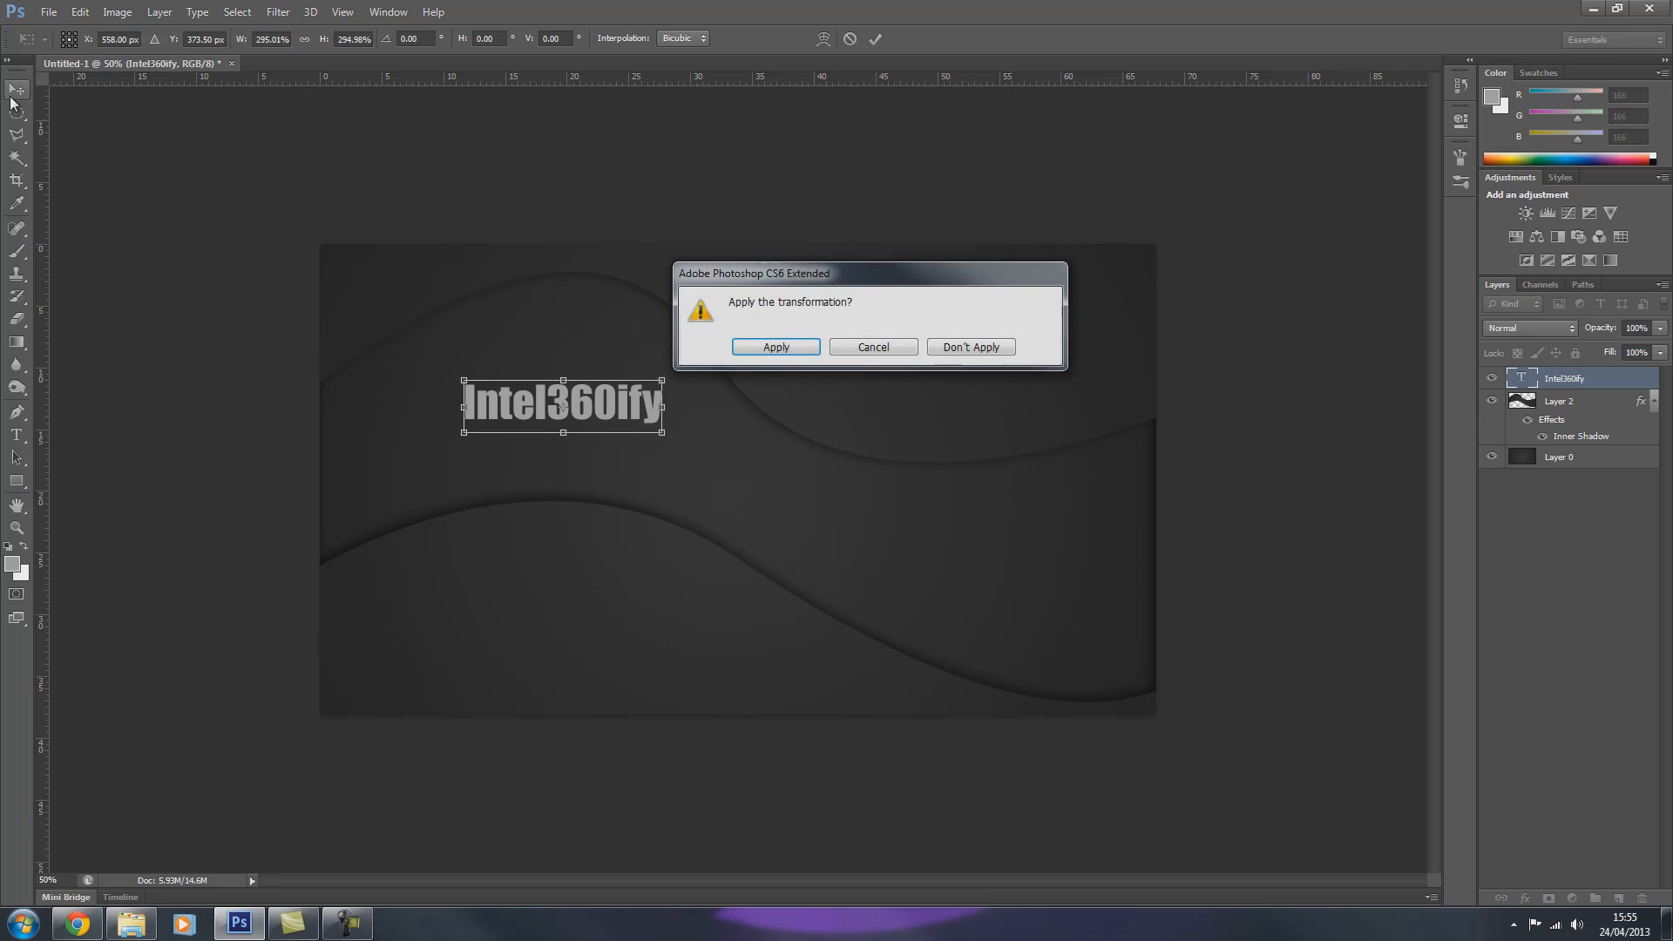
pyautogui.press('Return')
# Step: Scale the Intel360ify text down proportionally to about three quarters of its size and apply the transformation
pyautogui.hotkey('ctrl', 't')
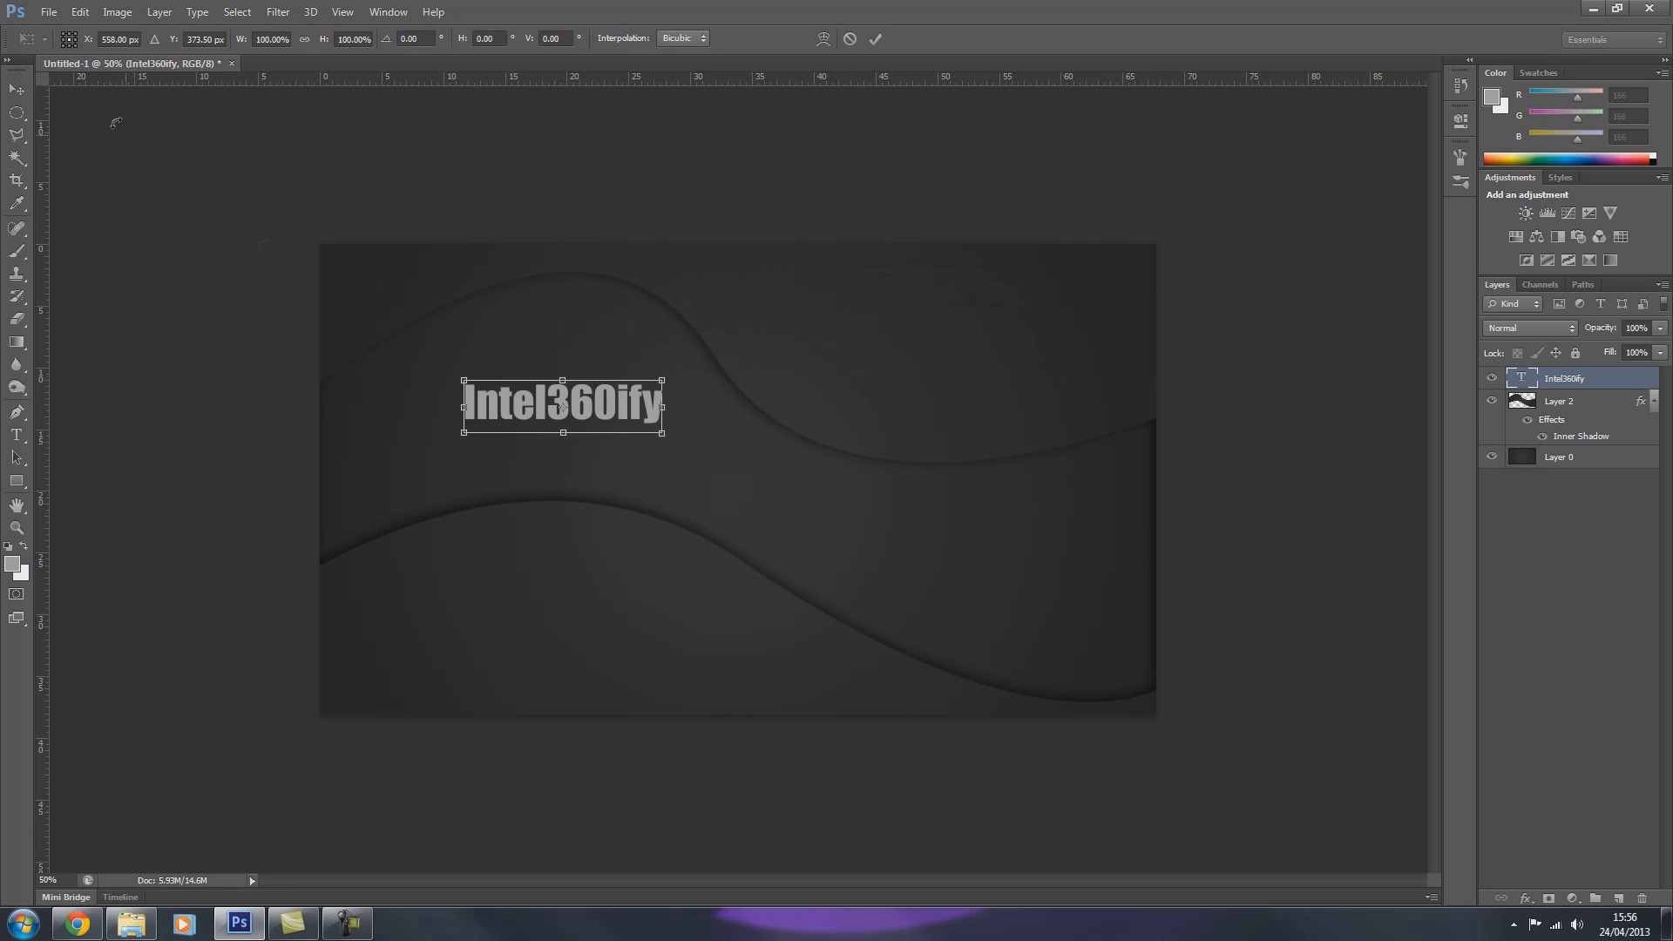
pyautogui.moveTo(665, 381); pyautogui.dragTo(614, 394)
pyautogui.click(20, 96)
pyautogui.press('Return')
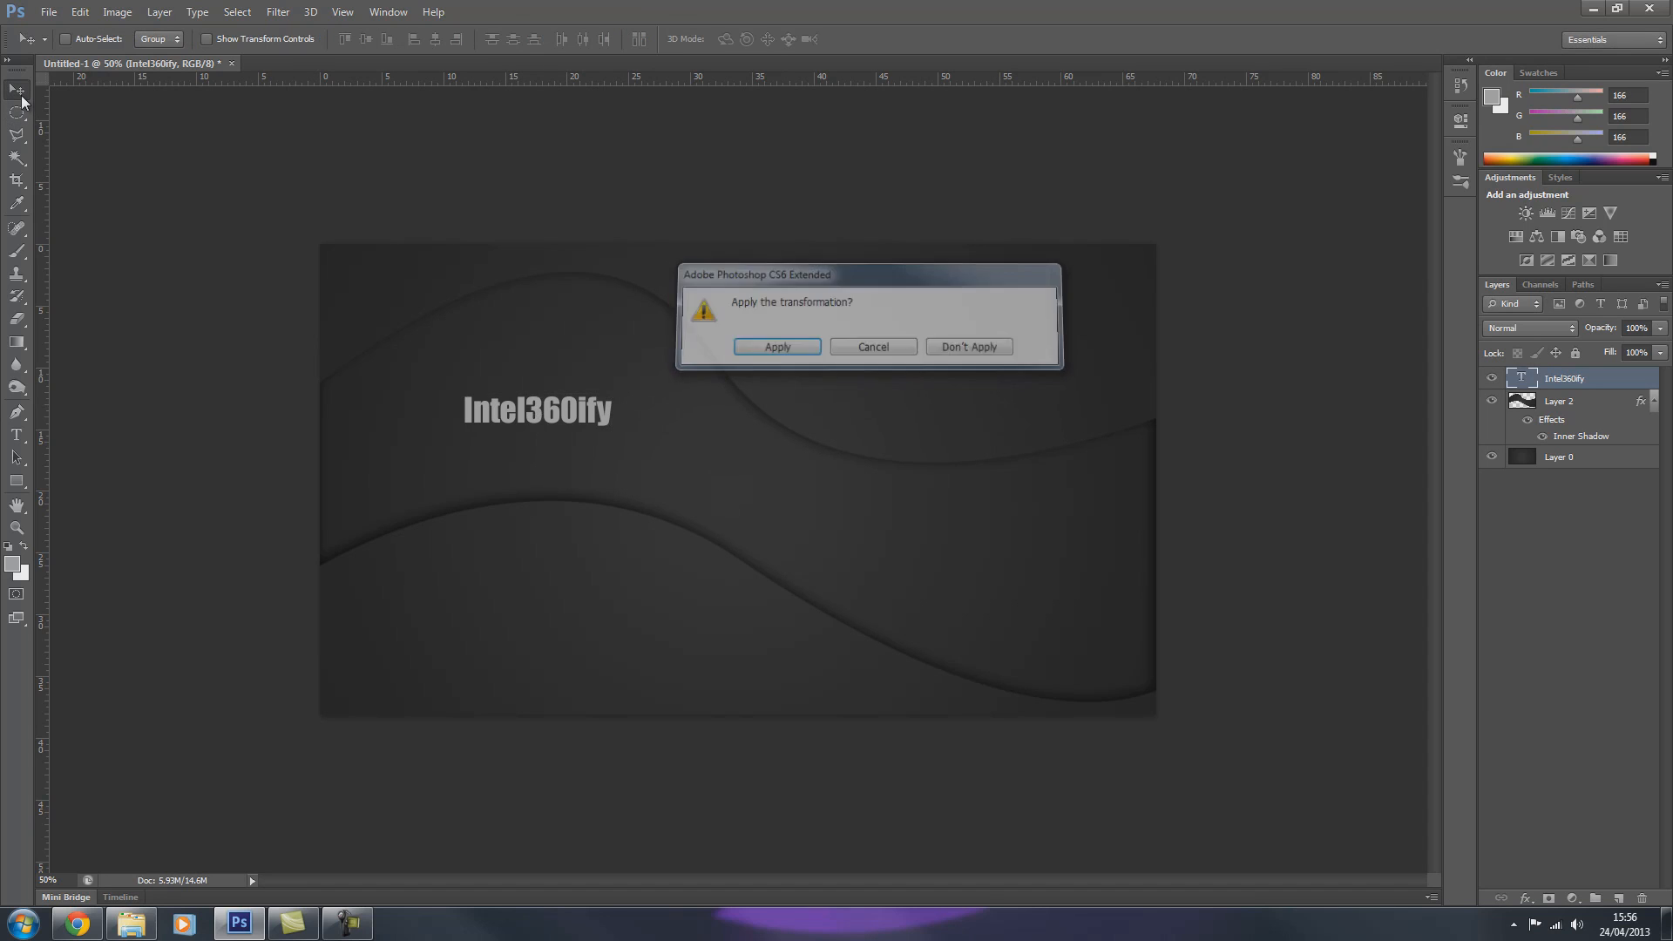
pyautogui.hotkey('ctrl', 't')
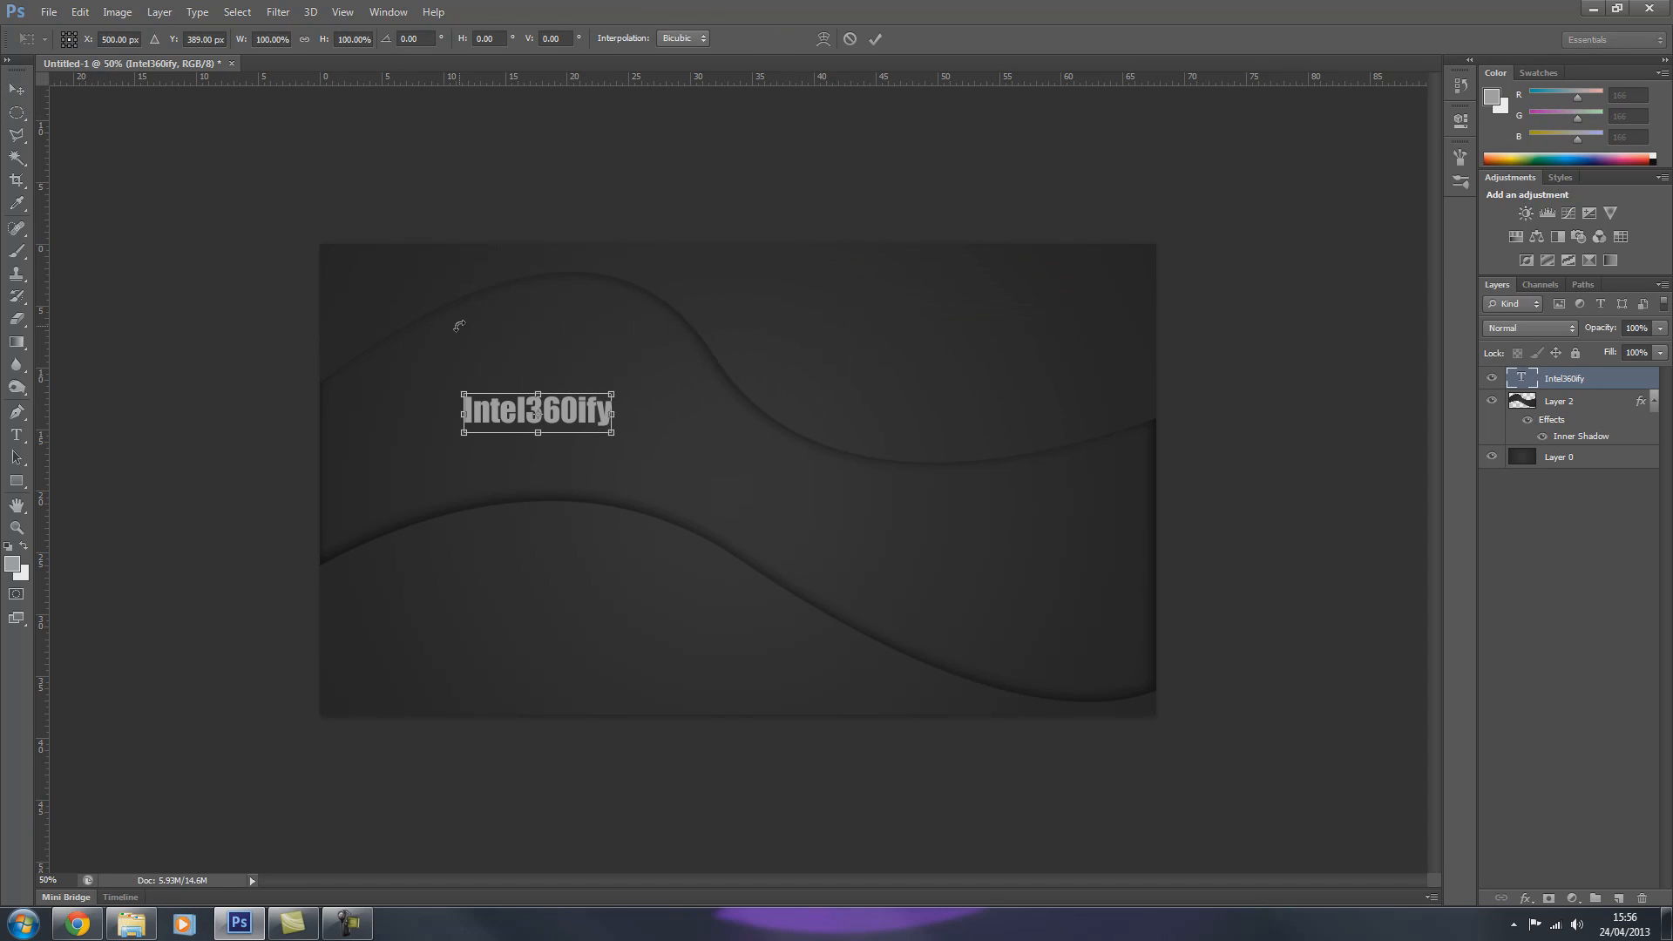
pyautogui.click(19, 92)
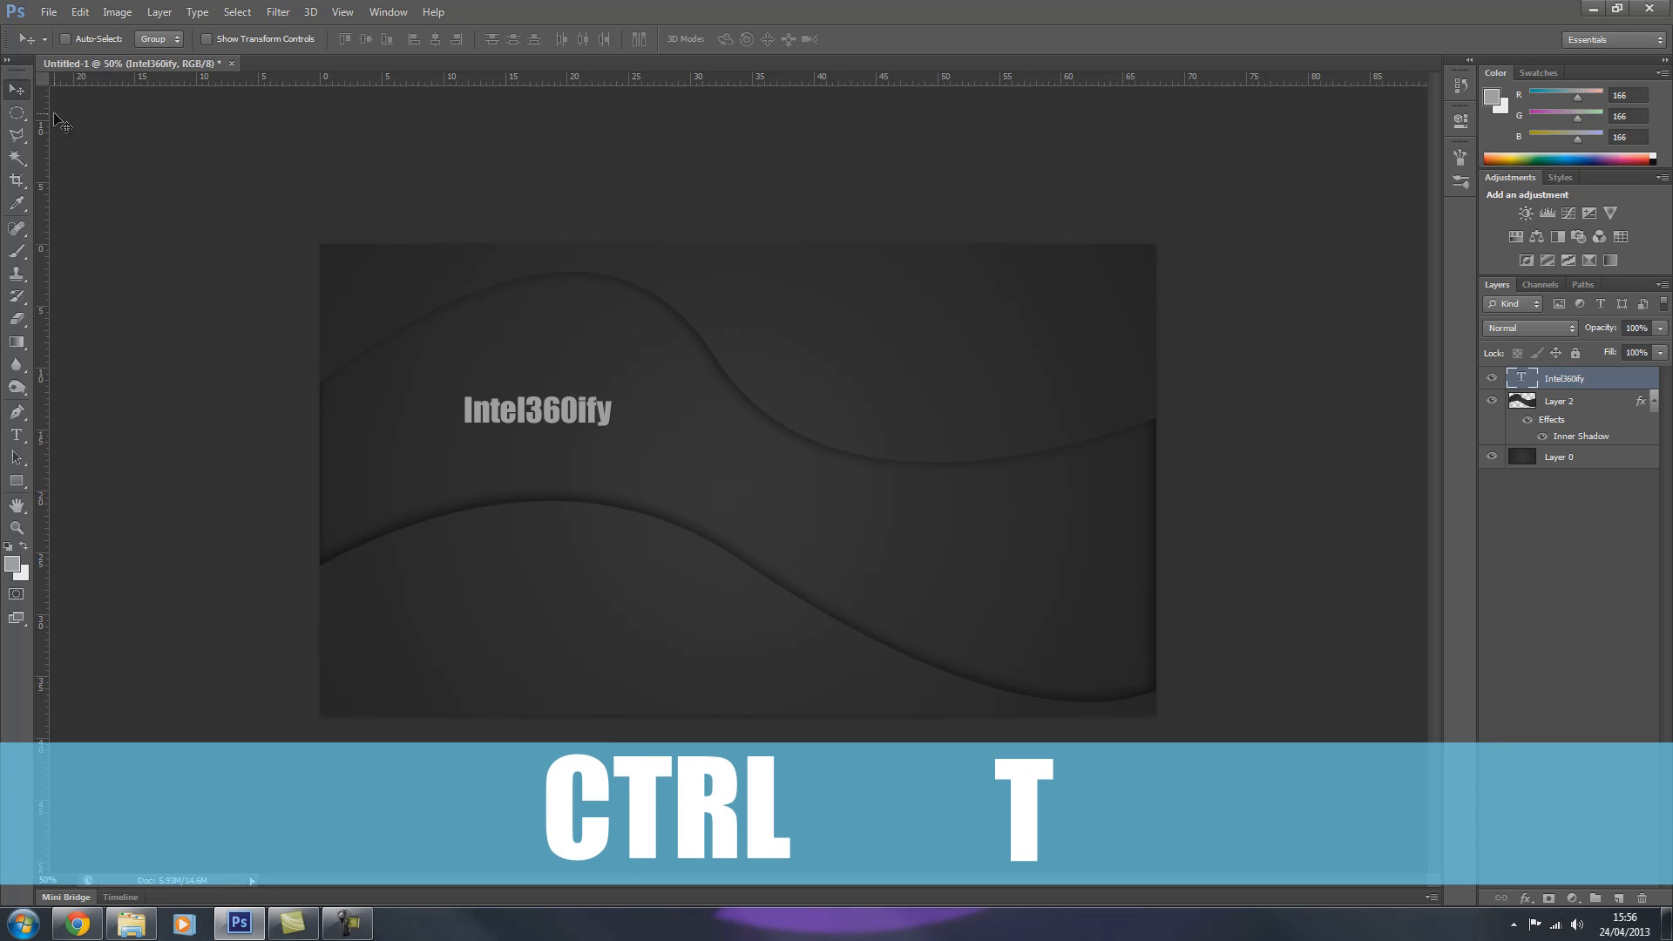
# Step: Rotate the Intel360ify text by -45° and move it to the upper-left edge of the canvas
pyautogui.hotkey('ctrl', 't')
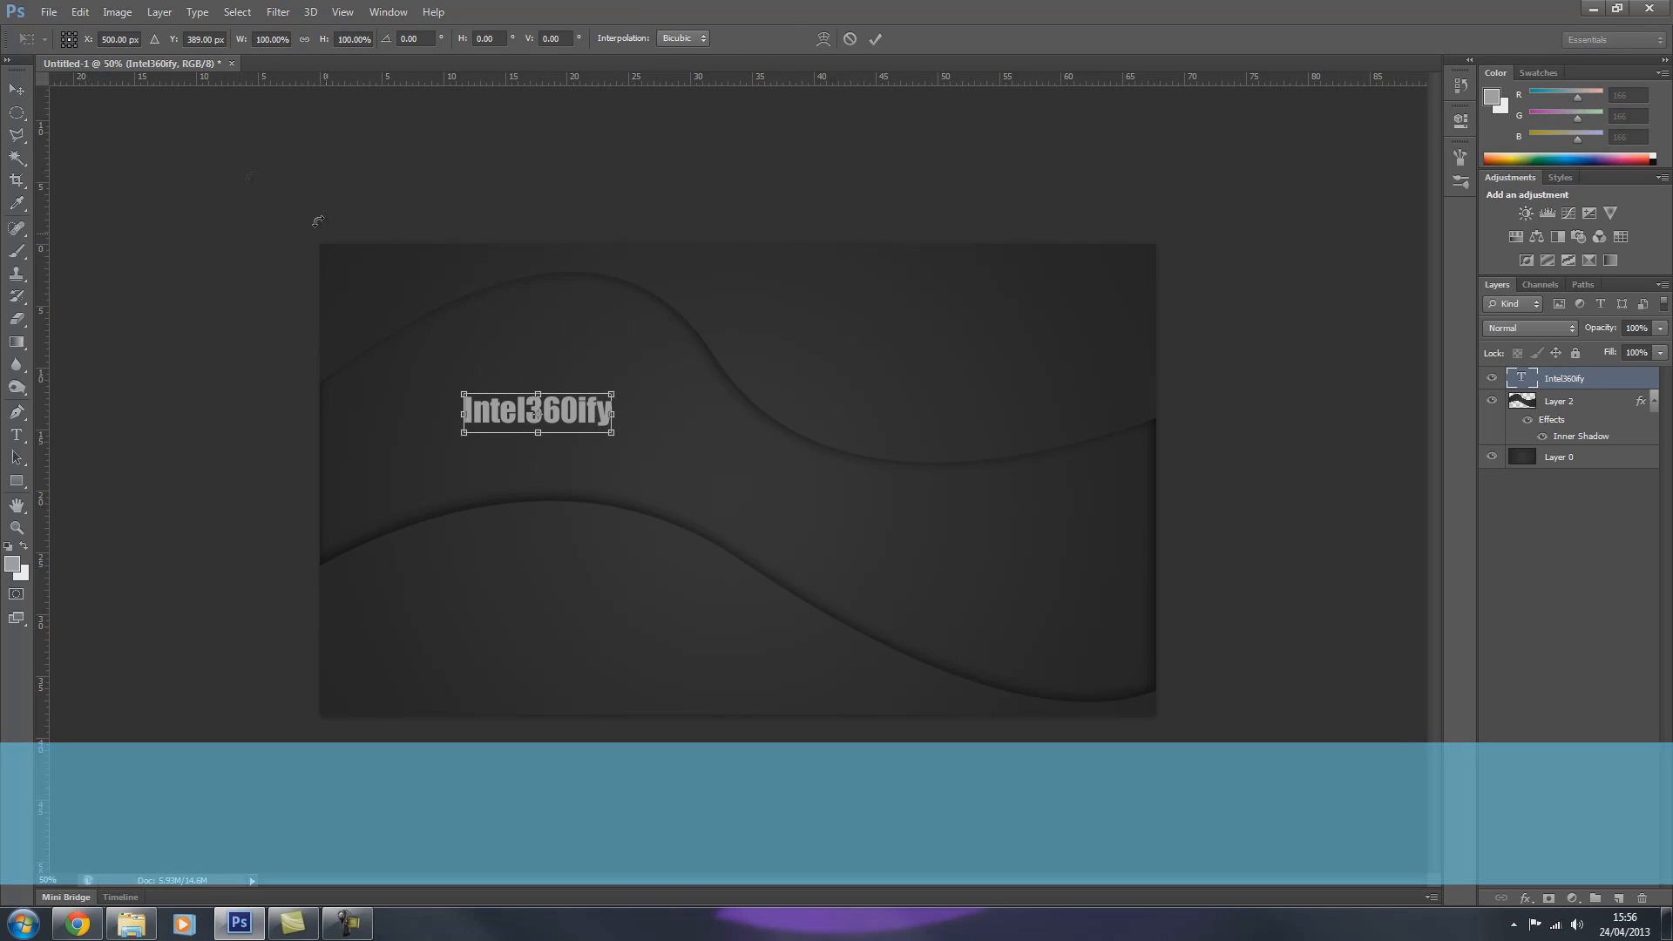
pyautogui.moveTo(643, 384); pyautogui.dragTo(608, 301)
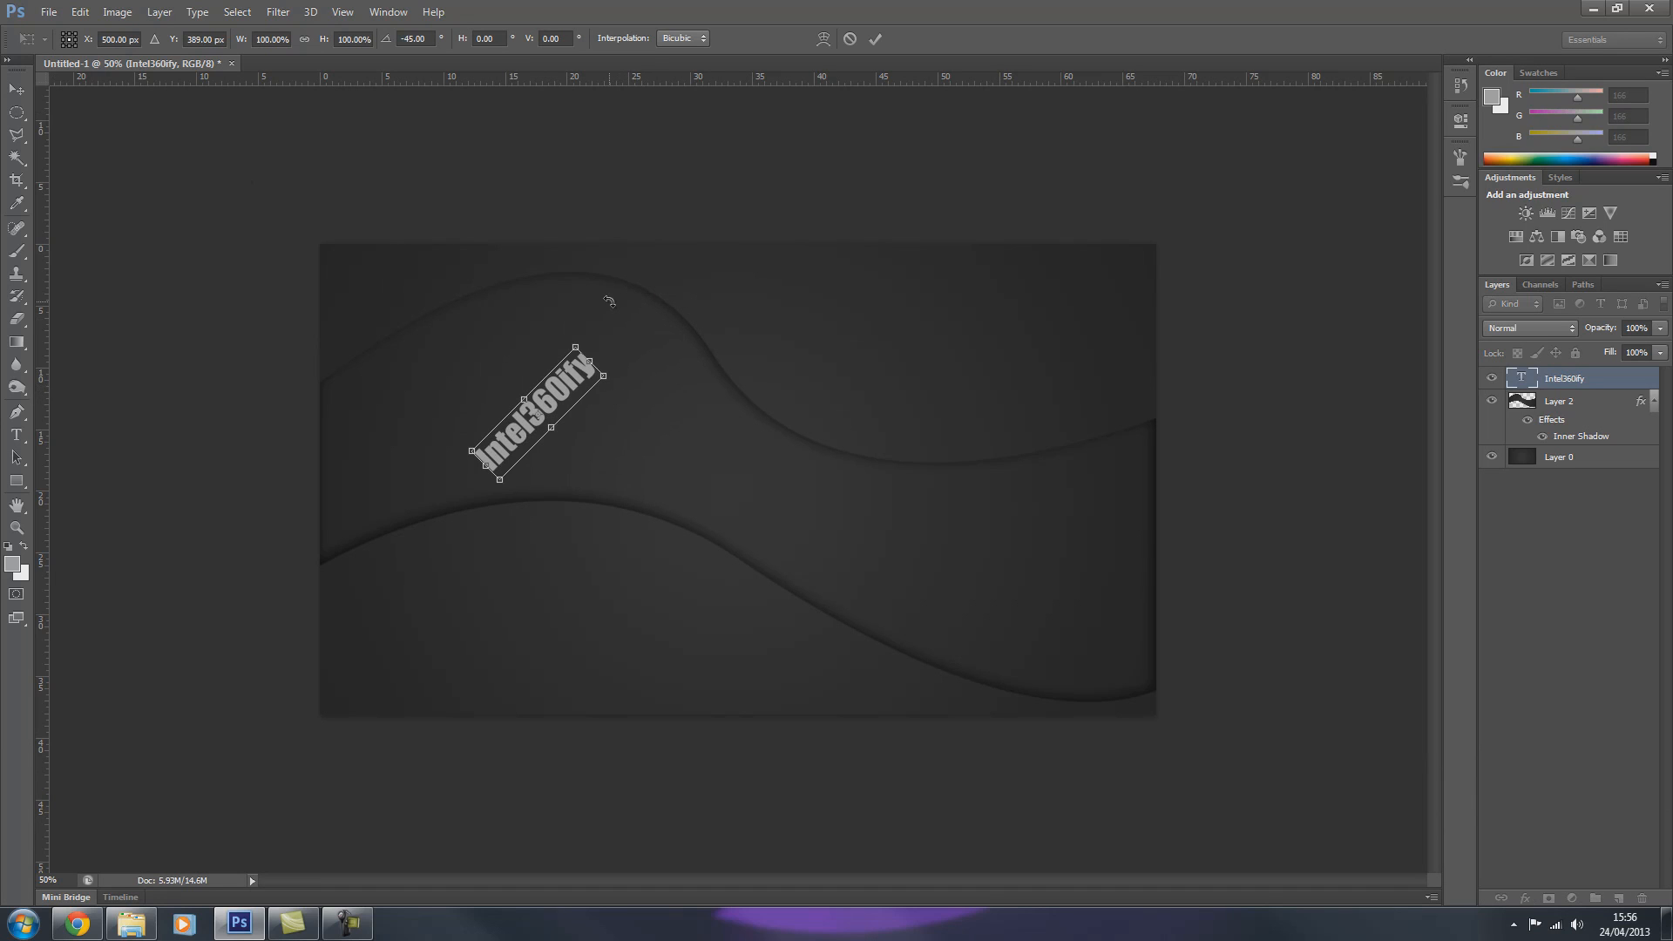
pyautogui.click(19, 82)
pyautogui.press('Return')
pyautogui.moveTo(538, 400); pyautogui.dragTo(373, 334)
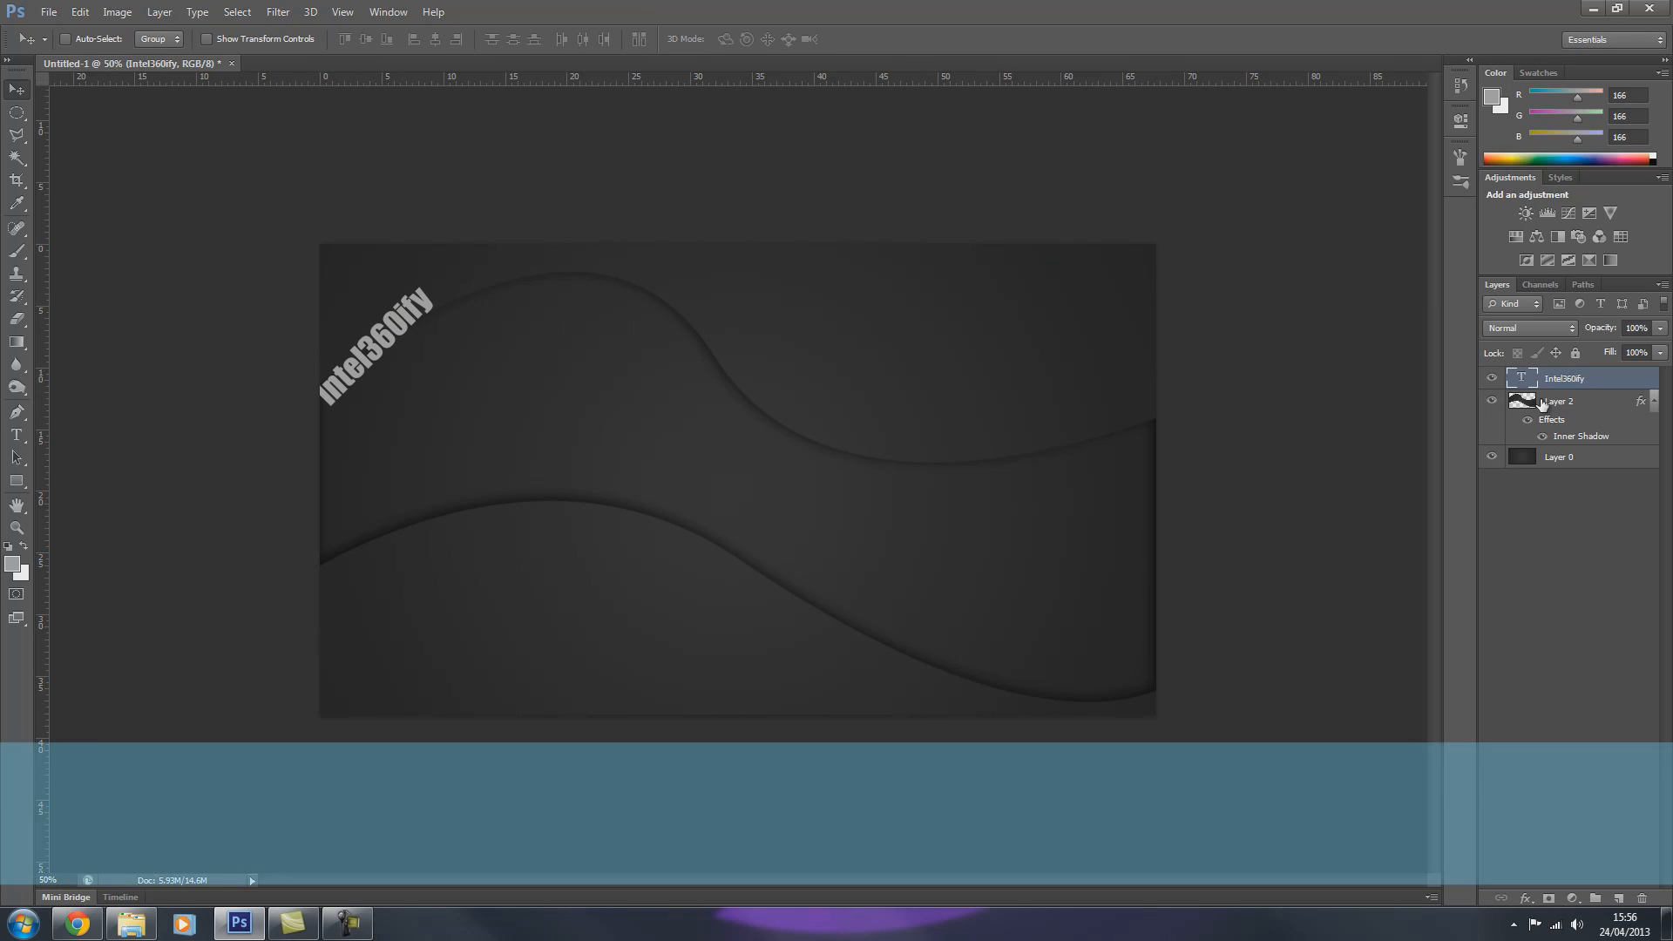
# Step: Duplicate the rotated text three times and arrange the copies as closely packed, staggered diagonal rows beside the original
pyautogui.hotkey('ctrl', 'j')
pyautogui.hotkey('ctrl', 'j')
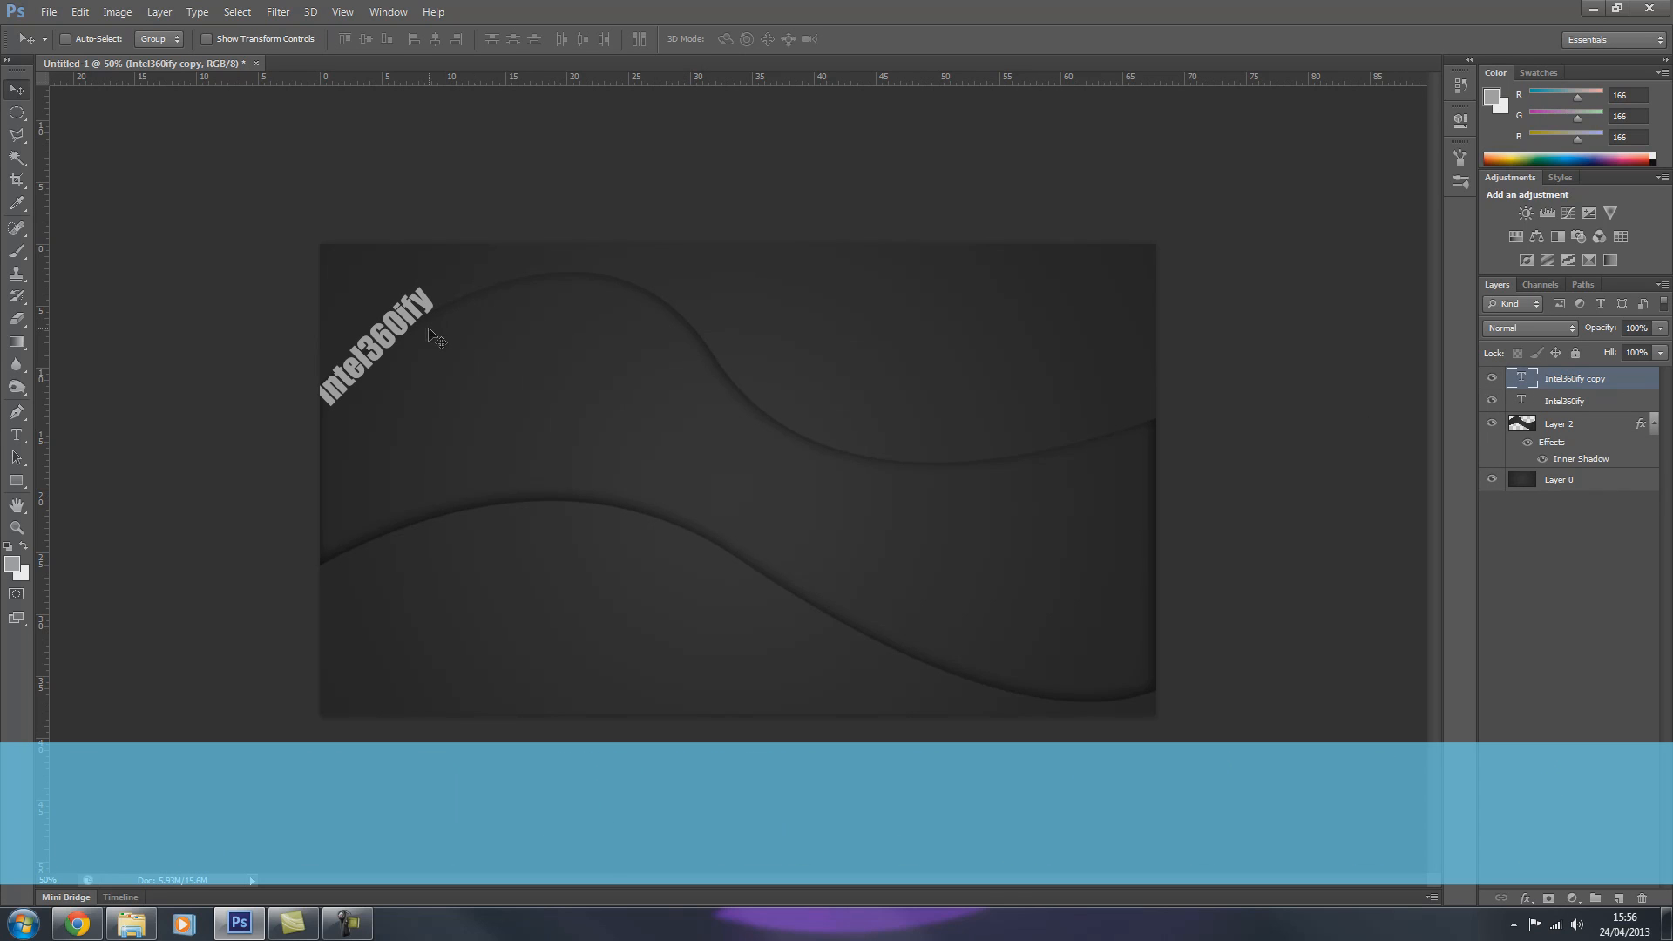
pyautogui.moveTo(398, 337); pyautogui.dragTo(400, 379)
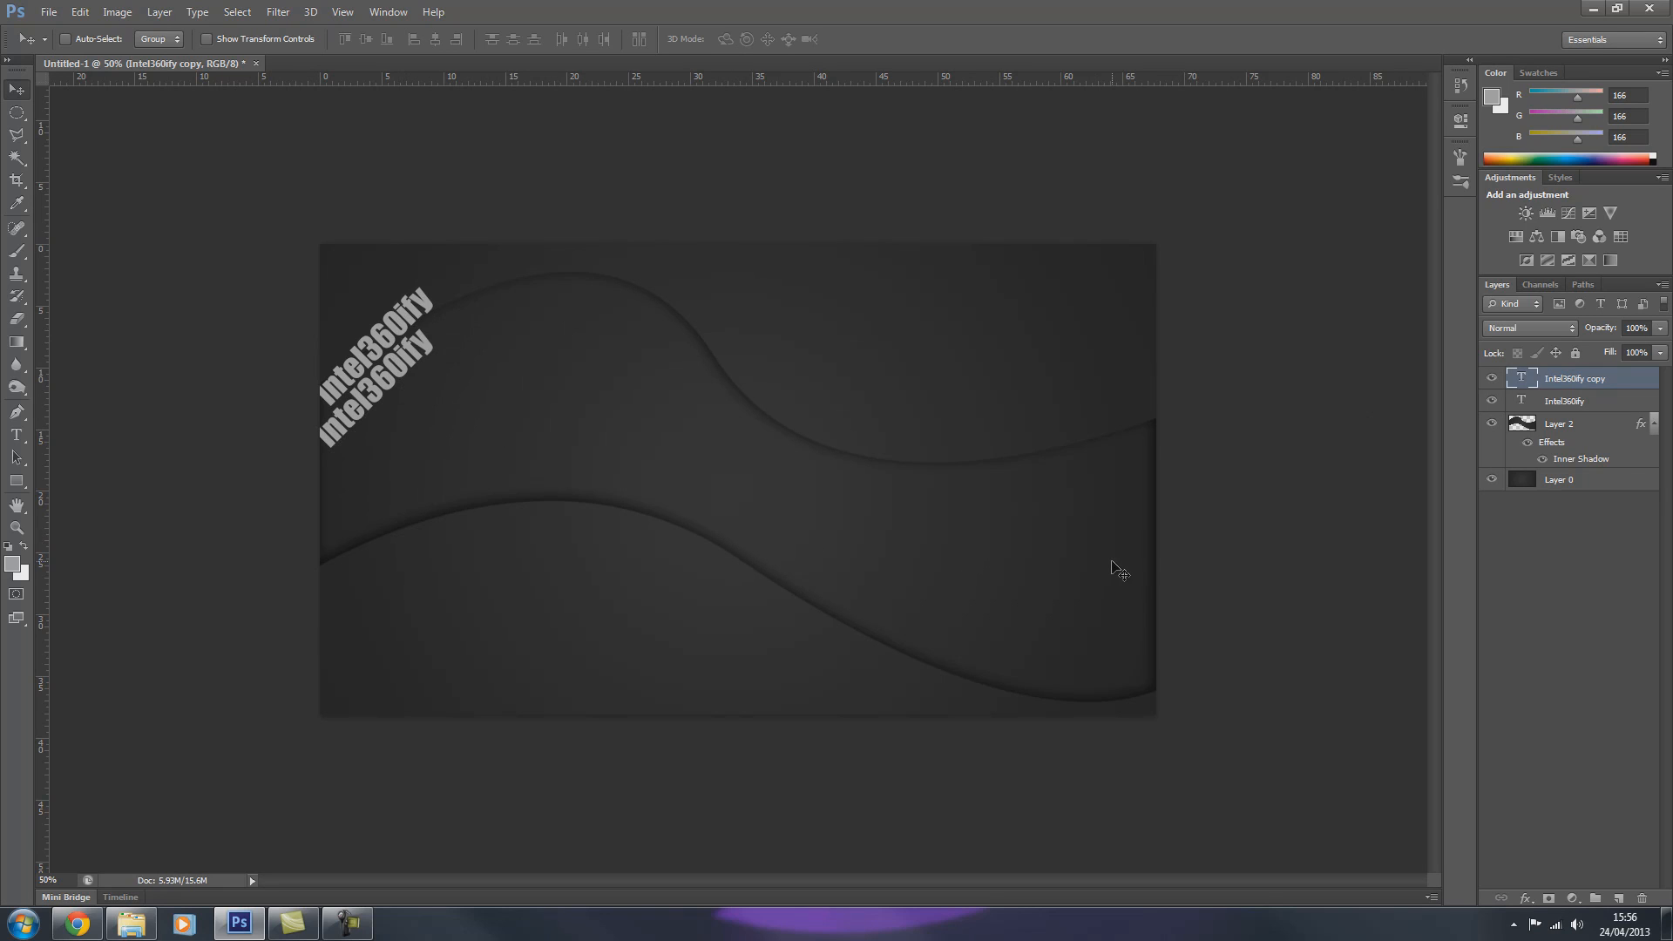
pyautogui.hotkey('ctrl', 'j')
pyautogui.moveTo(385, 369); pyautogui.dragTo(467, 338)
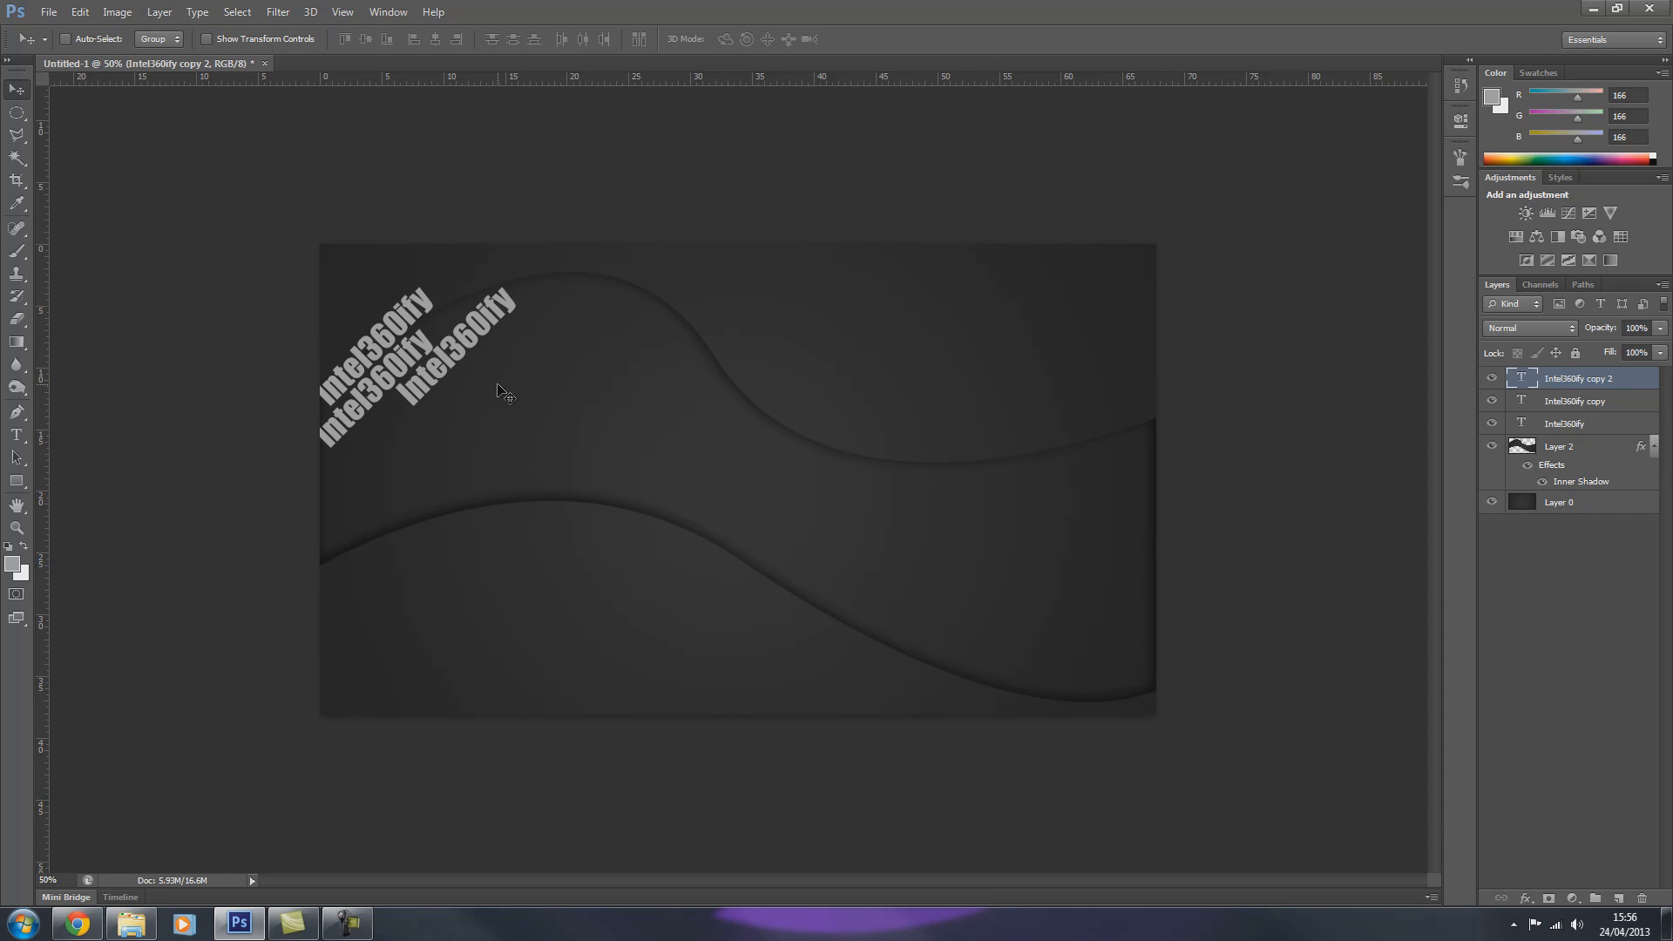
pyautogui.hotkey('ctrl', 'j')
pyautogui.moveTo(455, 357); pyautogui.dragTo(480, 293)
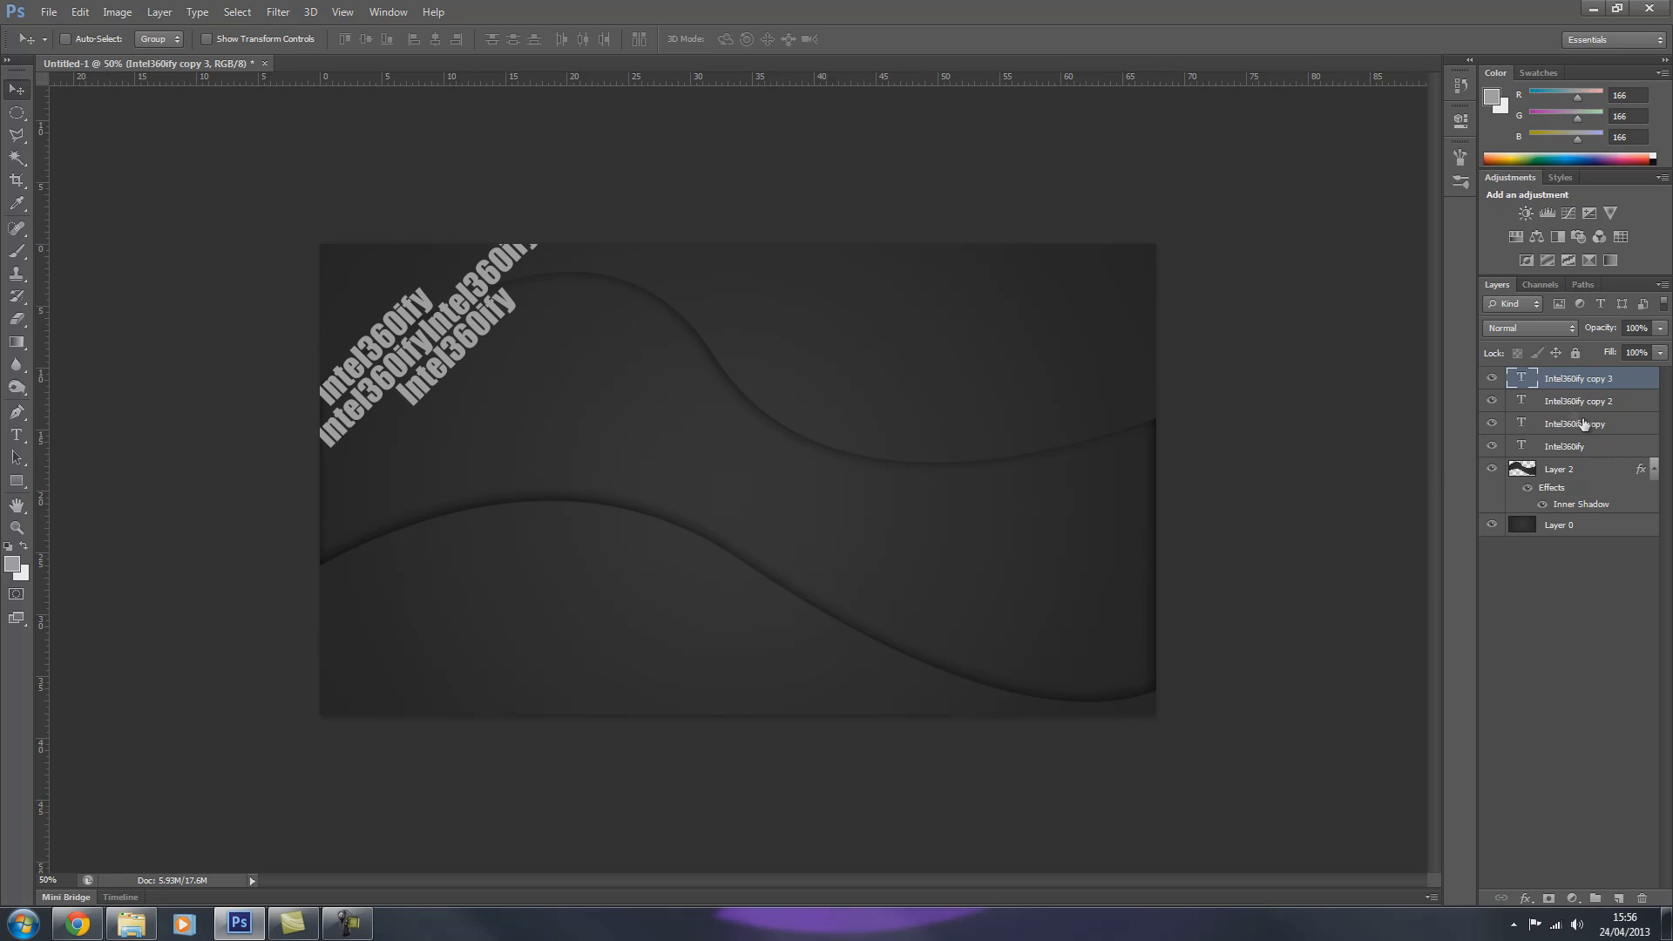
# Step: Merge the four Intel360ify text layers into a single layer, keeping the text block in its place
pyautogui.keyDown('ctrl'); pyautogui.click(1630, 406); pyautogui.keyUp('ctrl')
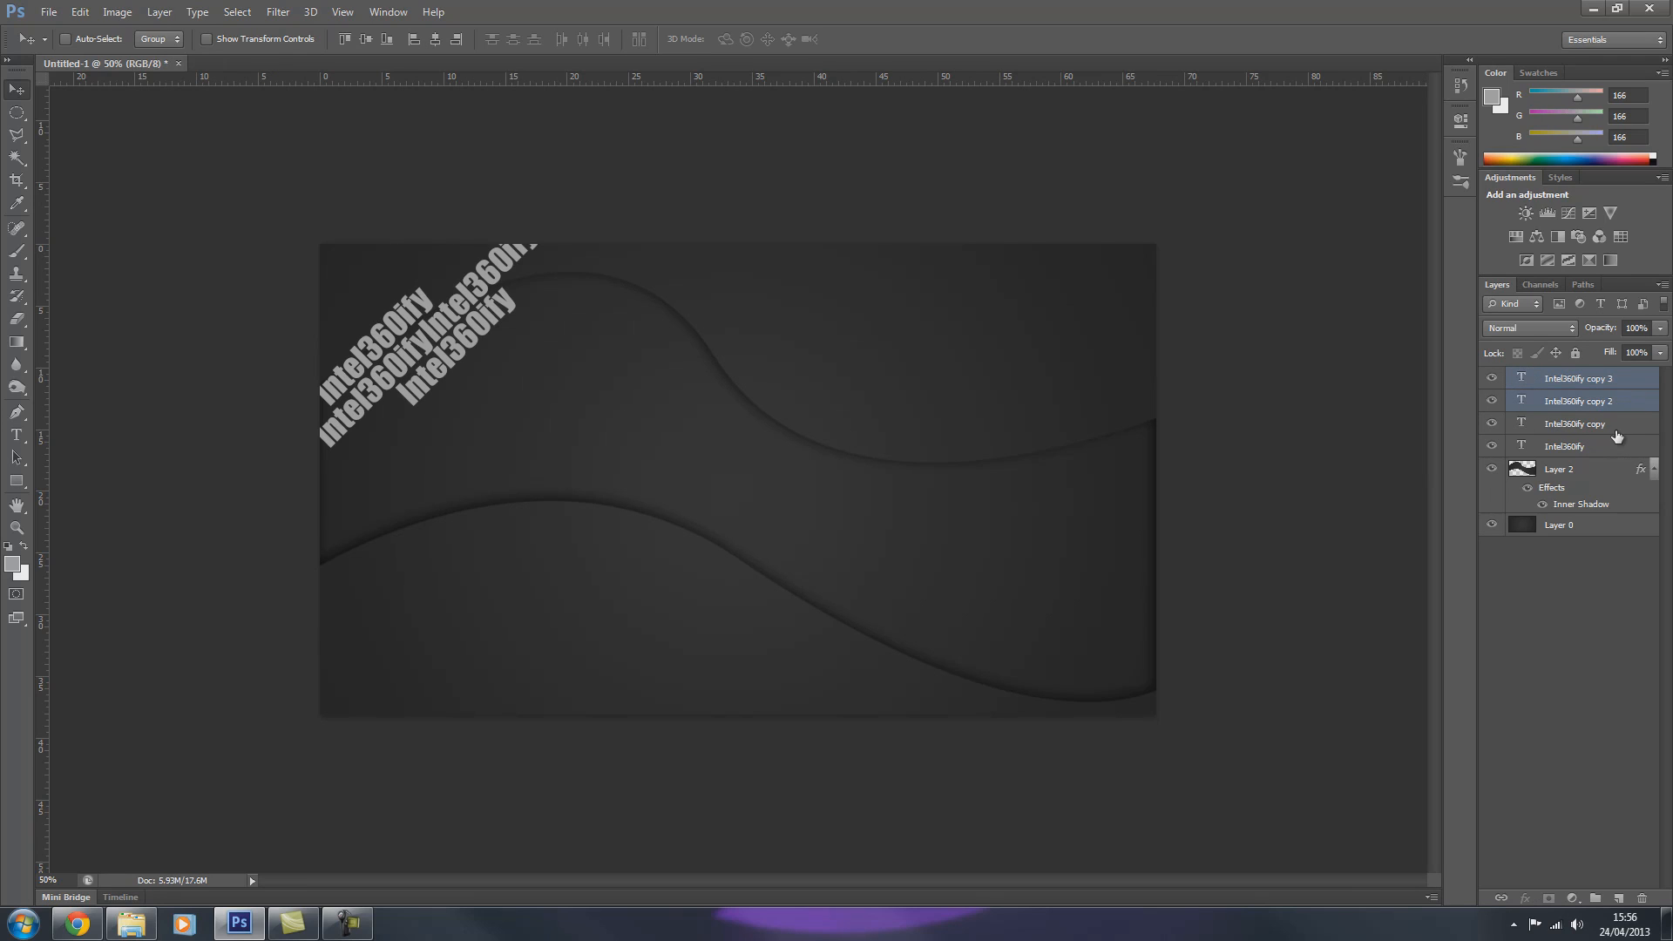
pyautogui.keyDown('ctrl'); pyautogui.click(1617, 436); pyautogui.keyUp('ctrl')
pyautogui.keyDown('ctrl'); pyautogui.click(1615, 451); pyautogui.keyUp('ctrl')
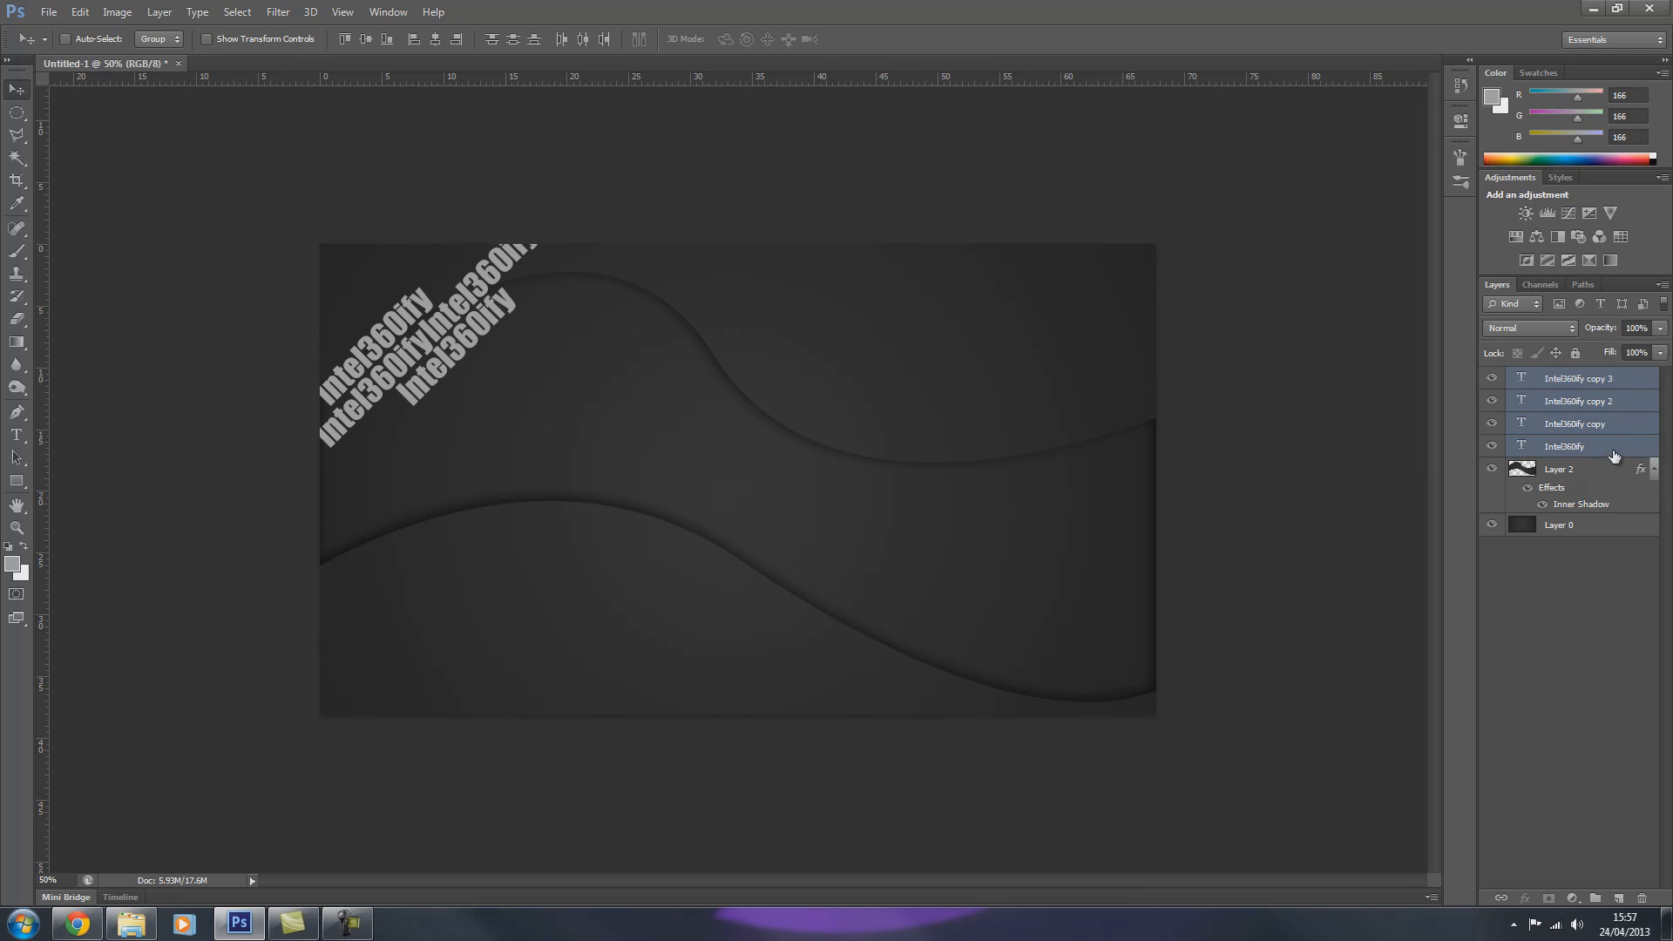
pyautogui.click(1632, 382)
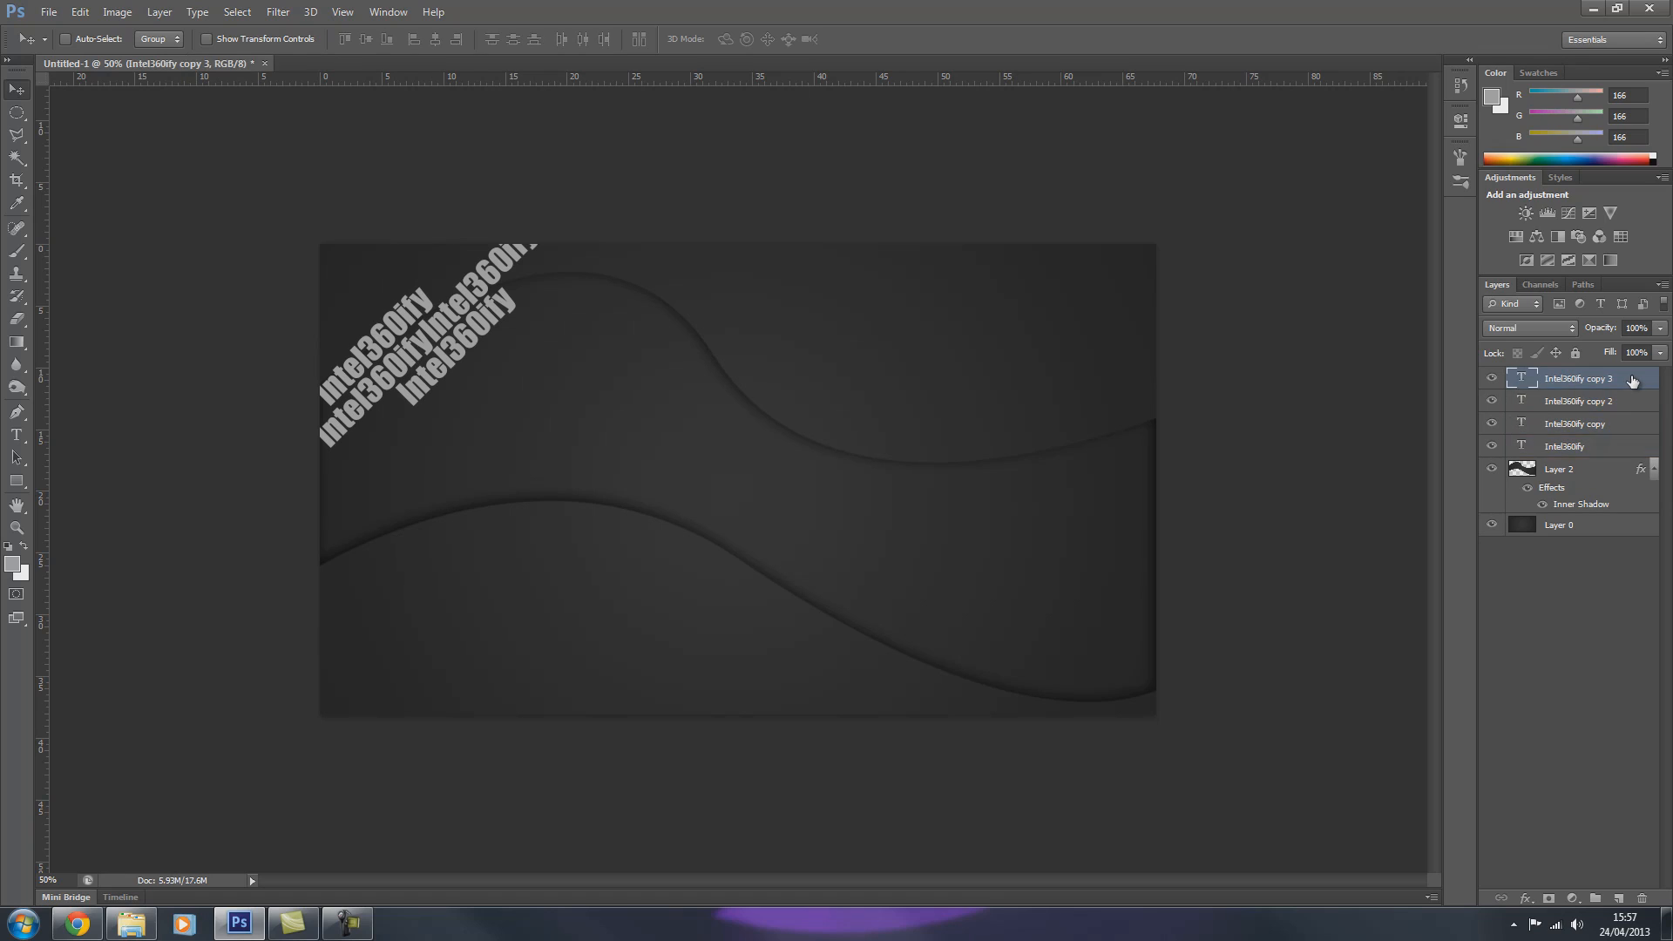
pyautogui.keyDown('shift'); pyautogui.click(1625, 446); pyautogui.keyUp('shift')
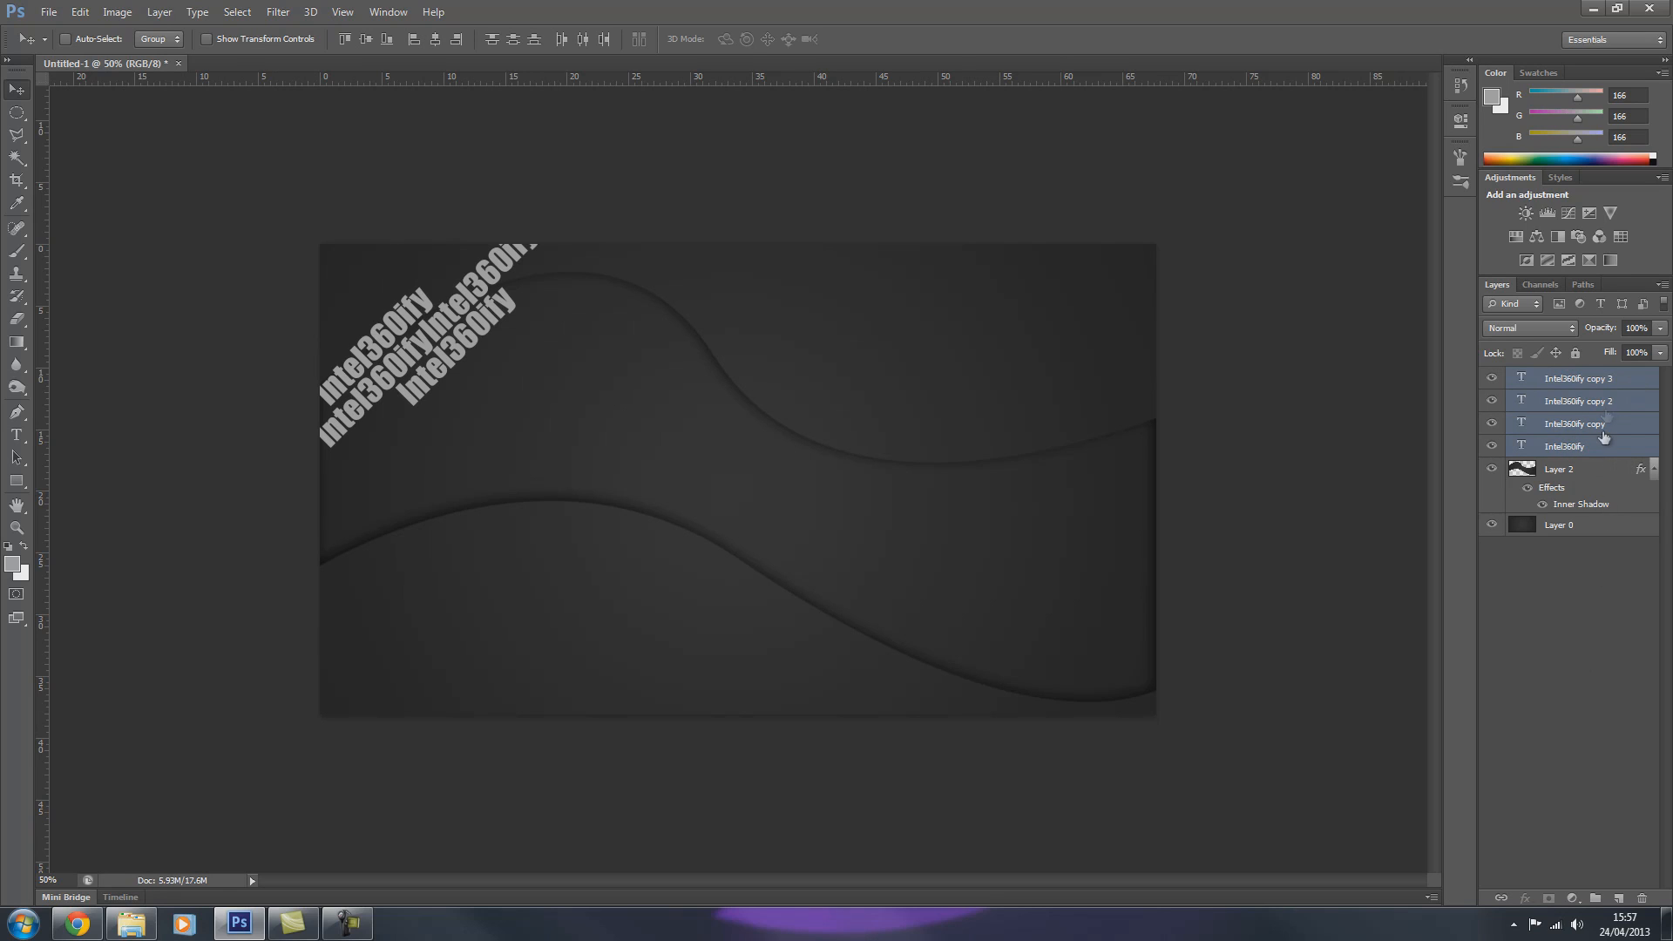
pyautogui.click(1622, 379)
pyautogui.keyDown('shift'); pyautogui.click(1578, 528); pyautogui.keyUp('shift')
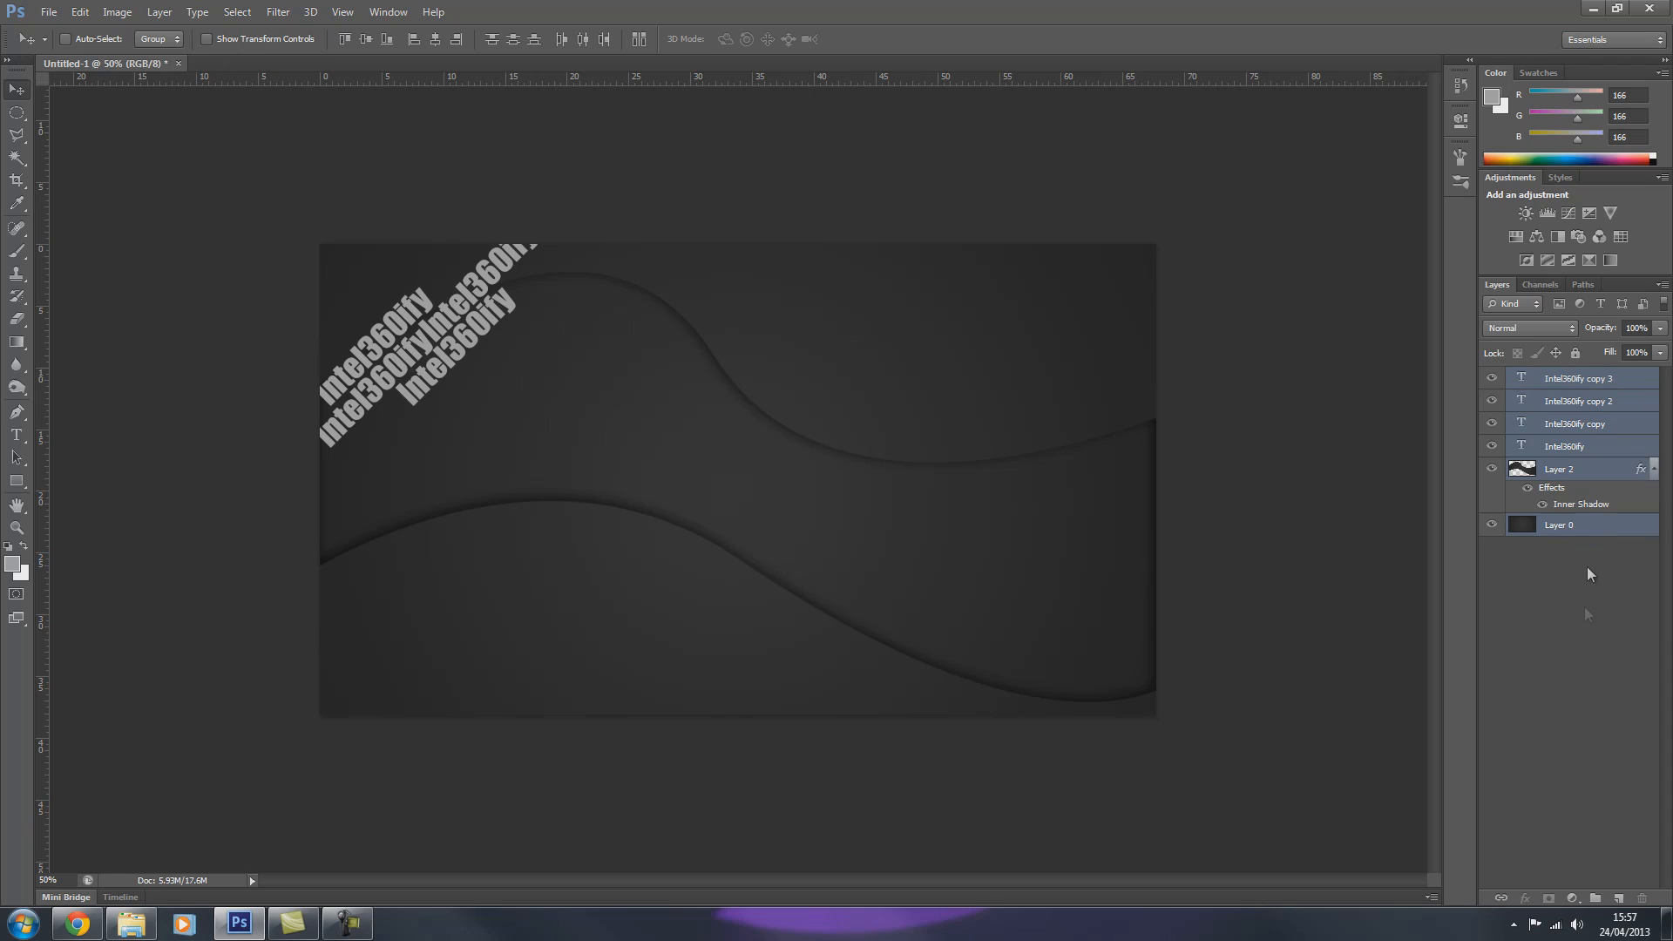
pyautogui.click(1622, 383)
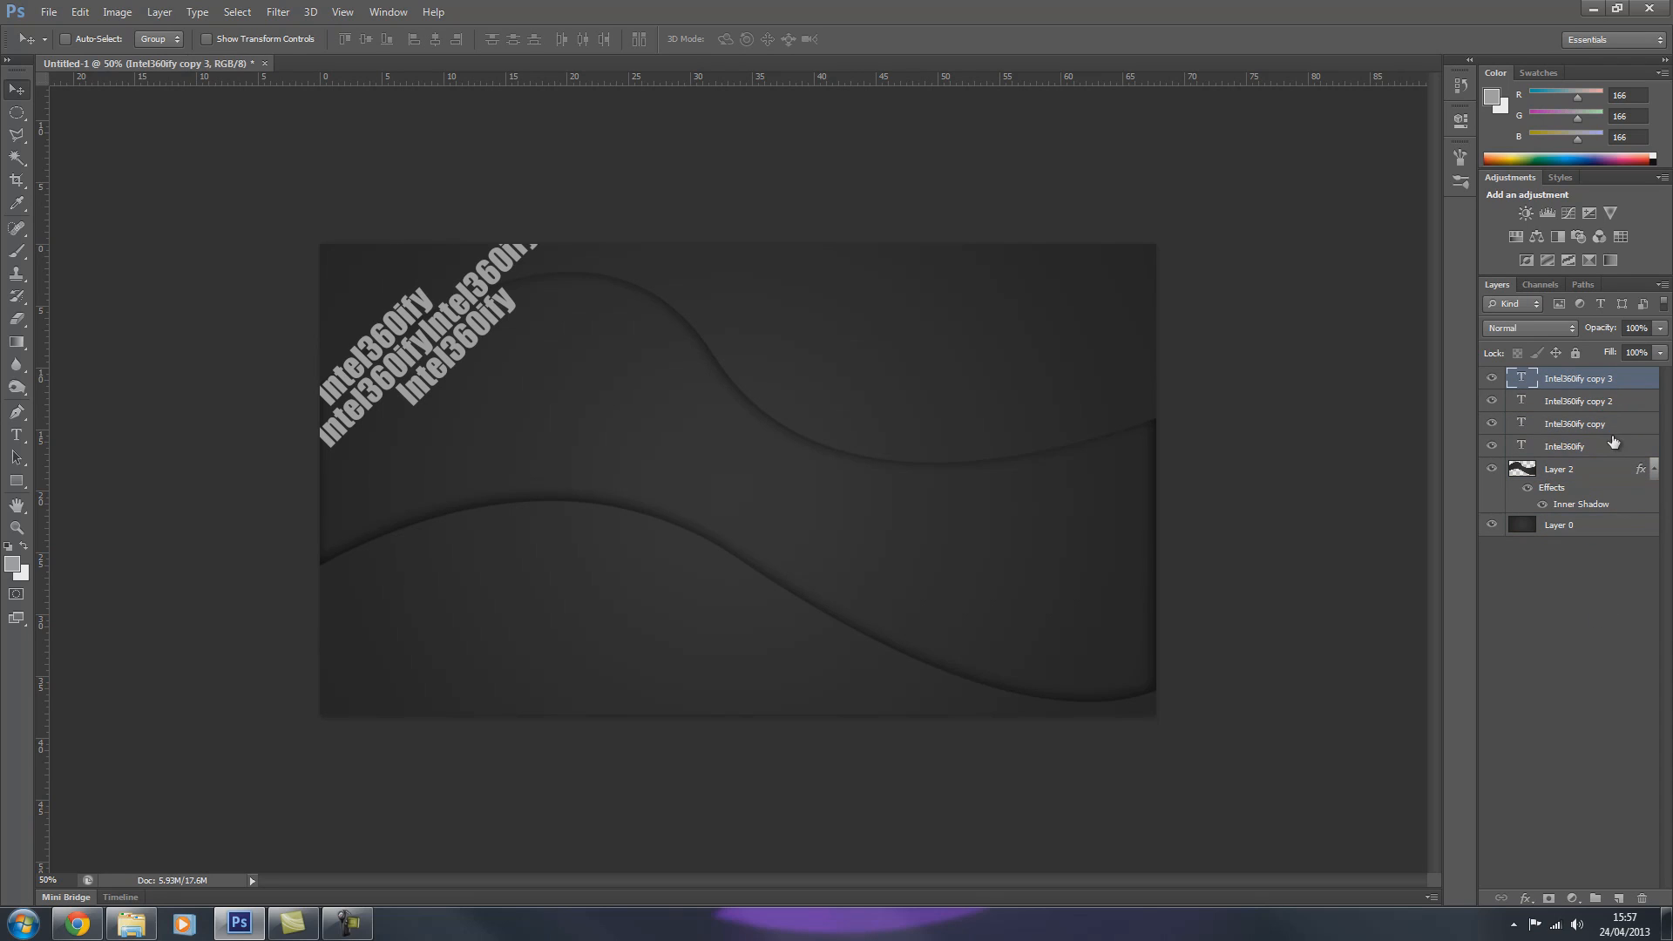
pyautogui.keyDown('shift'); pyautogui.click(1618, 447); pyautogui.keyUp('shift')
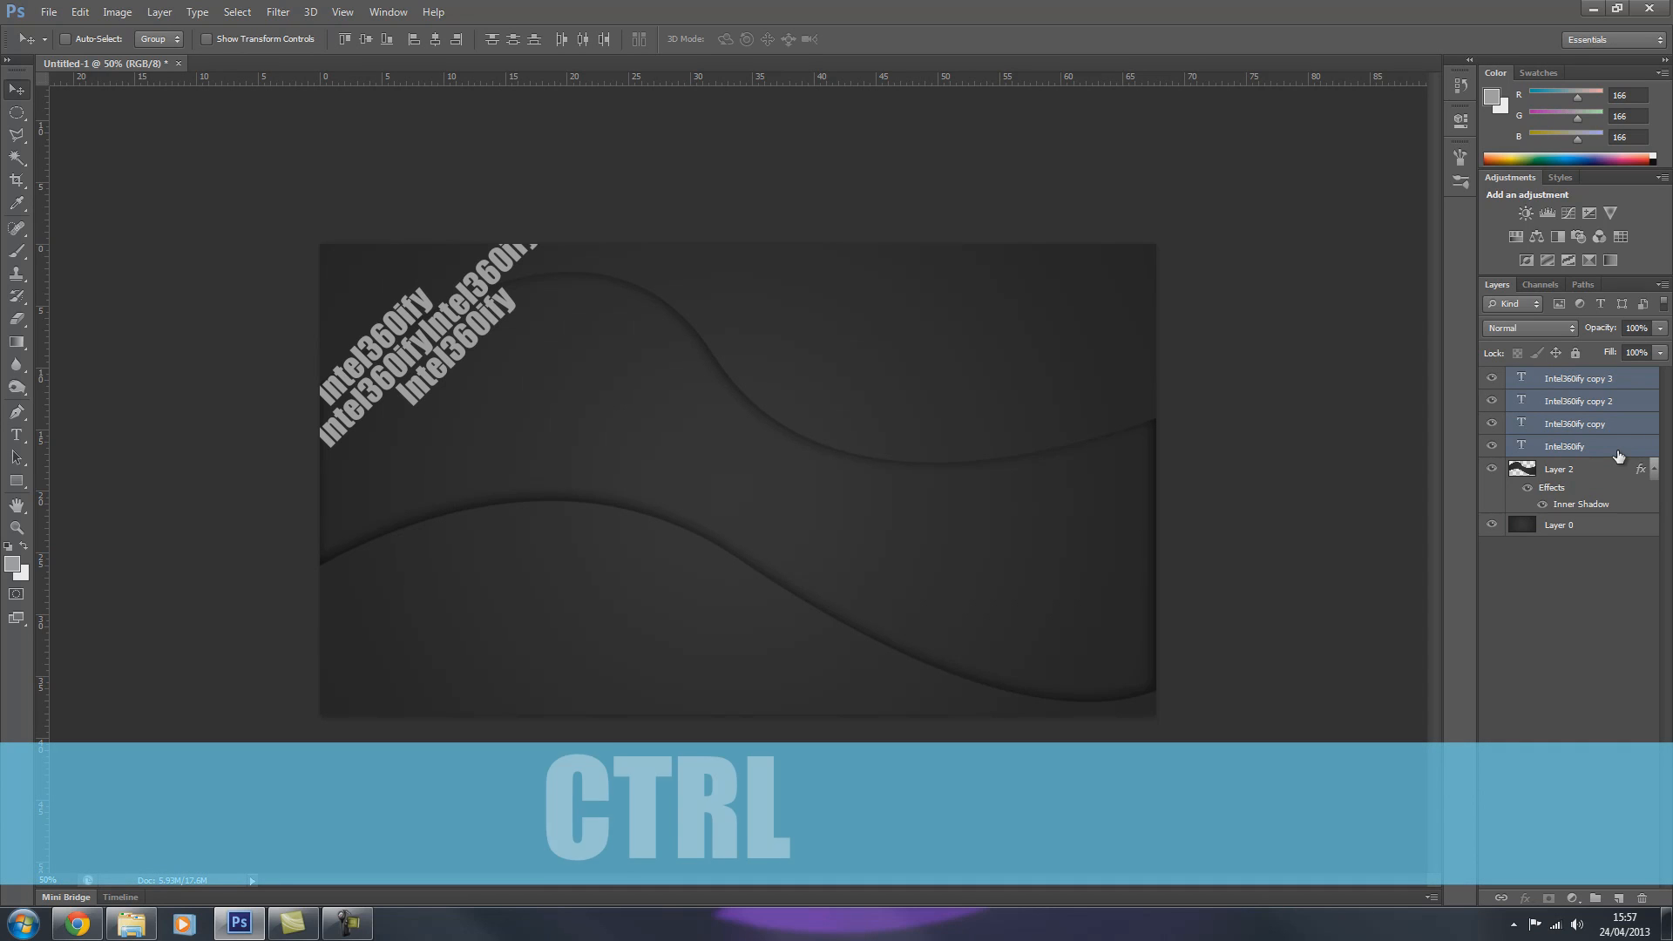
pyautogui.hotkey('ctrl', 'e')
pyautogui.moveTo(452, 356); pyautogui.dragTo(419, 372)
pyautogui.hotkey('ctrl', 'z')
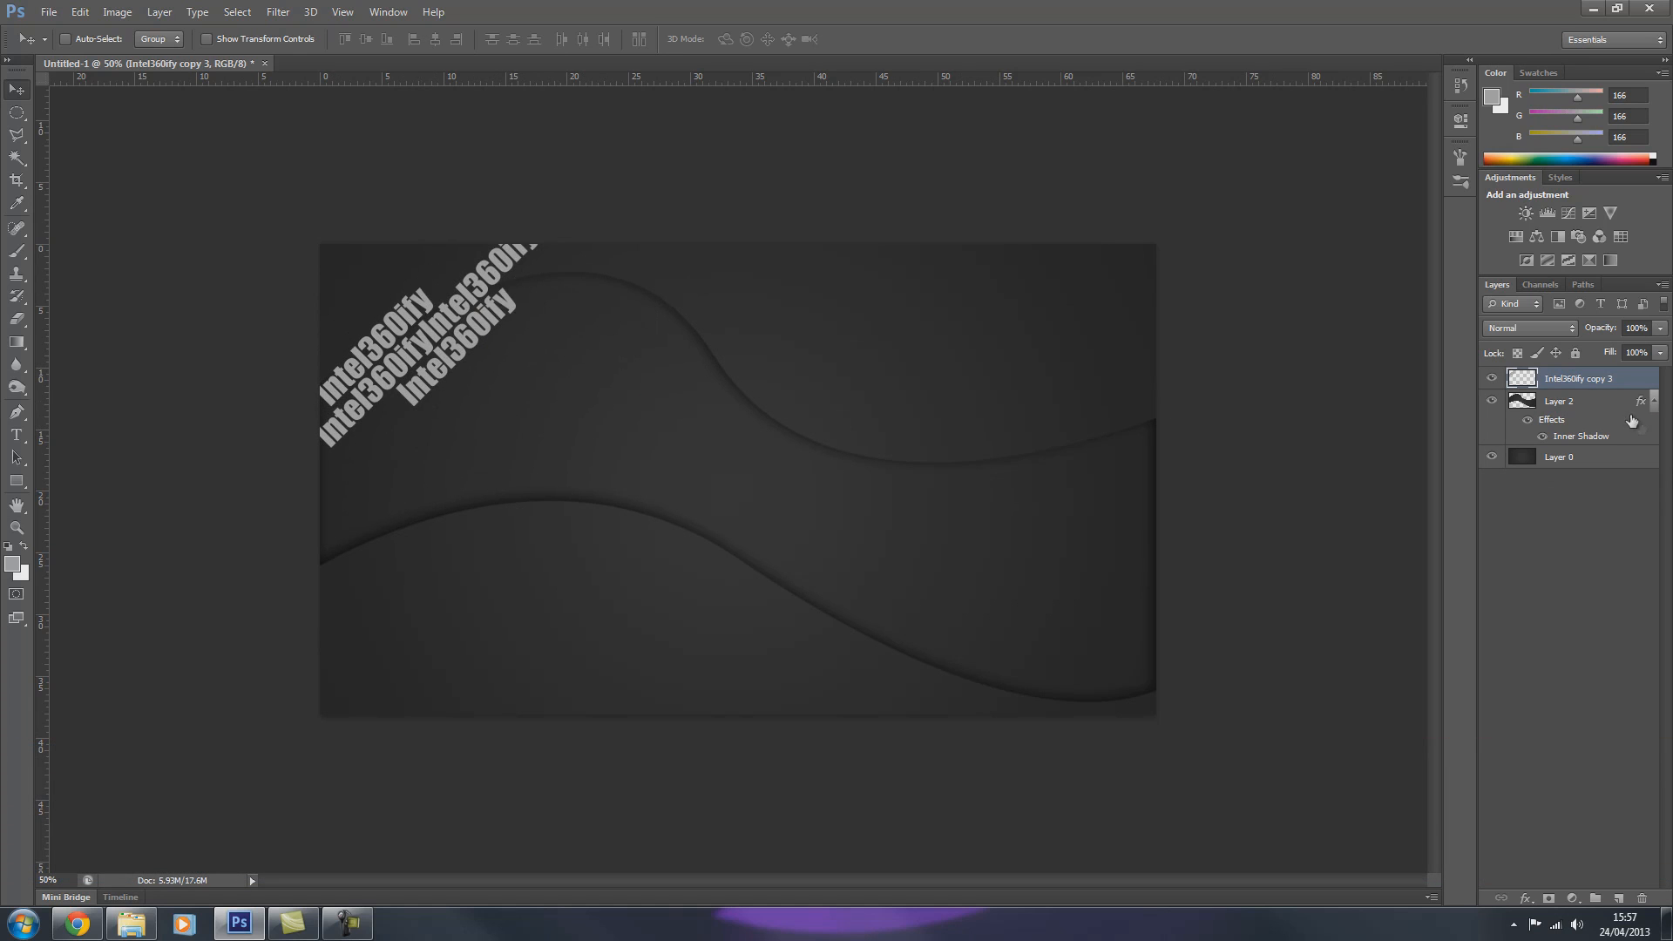
# Step: Duplicate the merged text block and fit the copy closely below the original, continuing the diagonal rows
pyautogui.moveTo(435, 361); pyautogui.dragTo(404, 478)
pyautogui.press('Up')
pyautogui.press('Up')
pyautogui.press('Up')
pyautogui.press('Up')
pyautogui.press('Up')
pyautogui.press('Up')
pyautogui.press('Up')
pyautogui.press('Up')
pyautogui.press('Up')
pyautogui.press('Up')
pyautogui.press('Right')
pyautogui.press('Right')
pyautogui.press('Right')
pyautogui.press('Right')
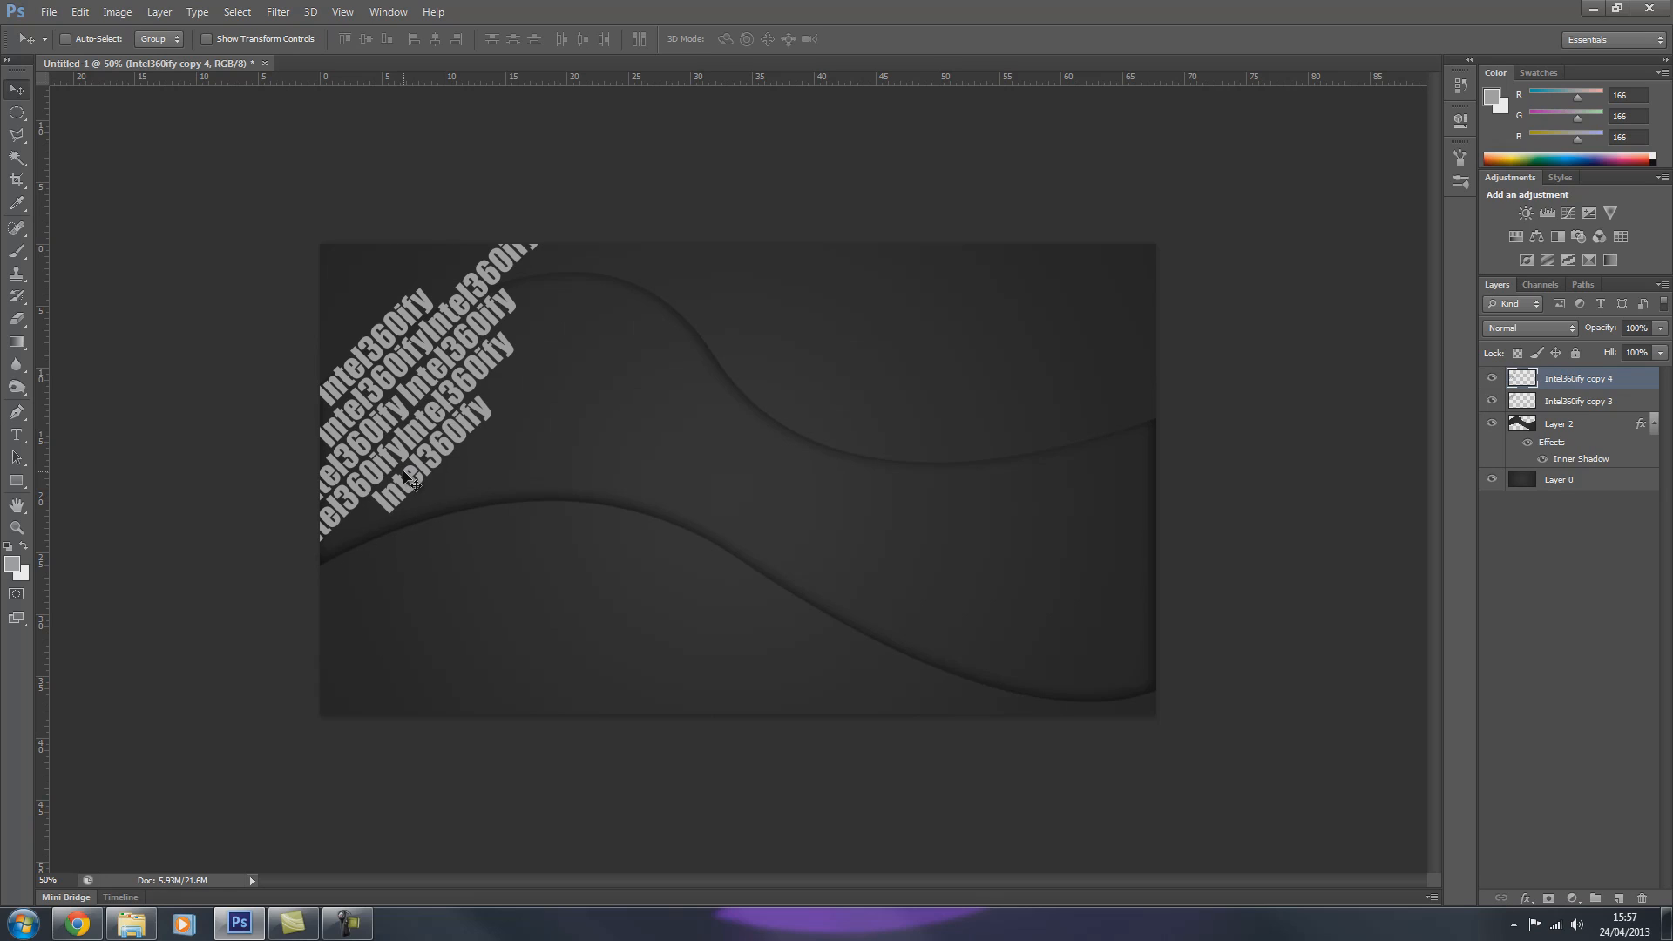
# Step: Merge the two text blocks into one layer and place a duplicate of it closely against the original's right side
pyautogui.keyDown('shift'); pyautogui.click(1626, 403); pyautogui.keyUp('shift')
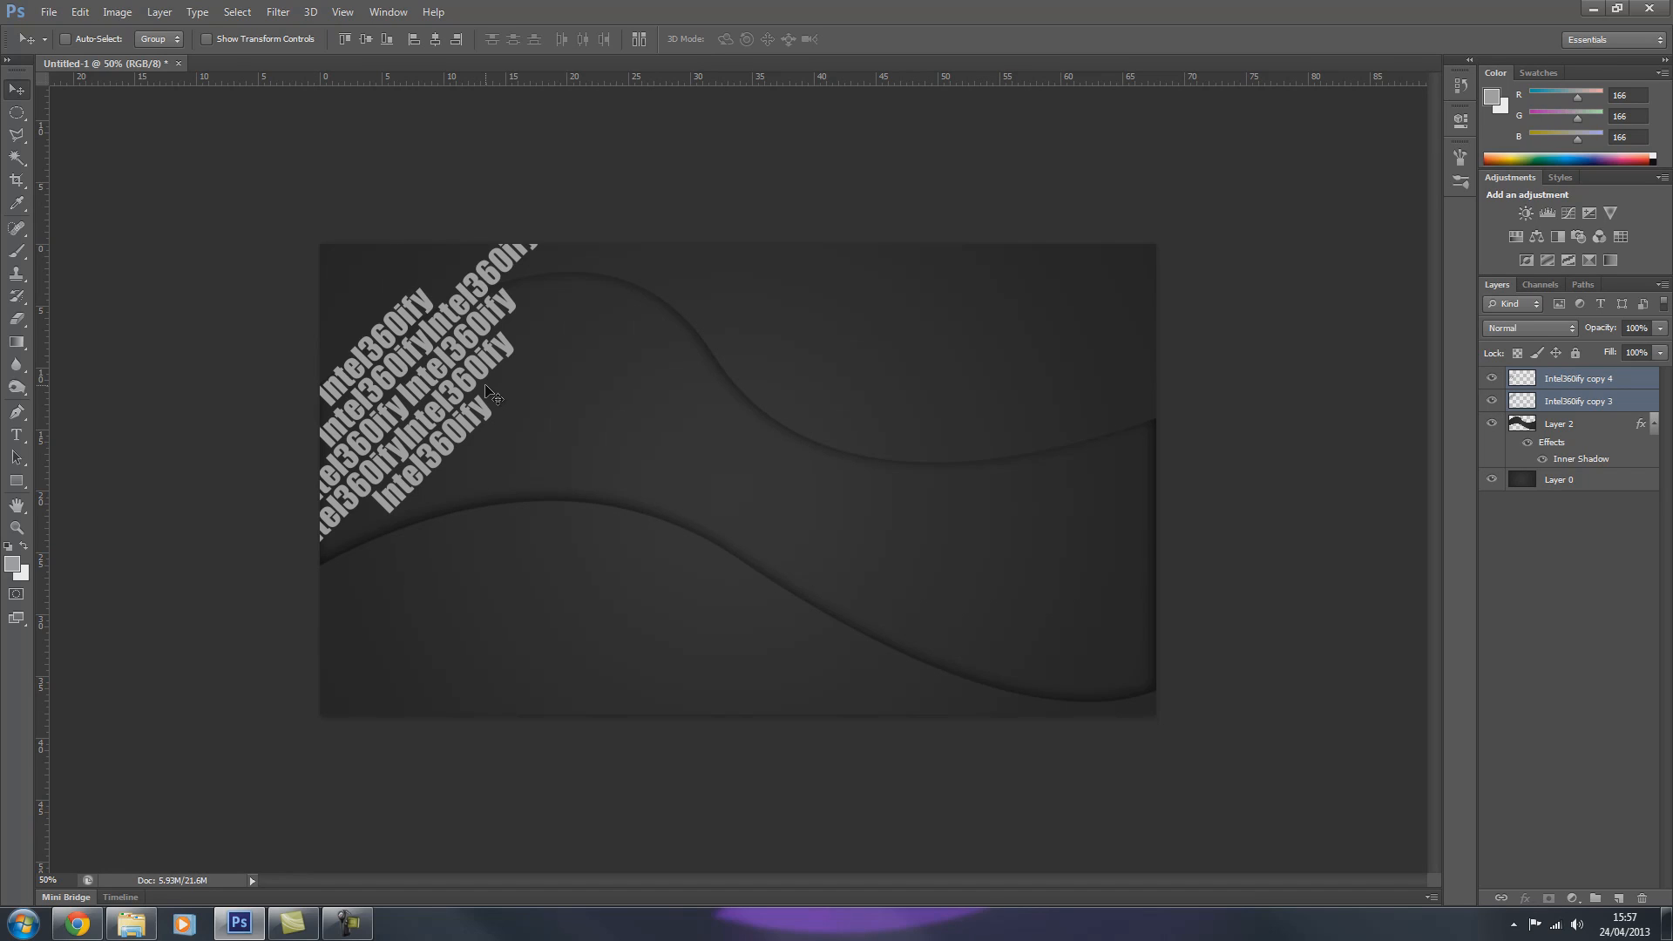
pyautogui.hotkey('ctrl', 'e')
pyautogui.hotkey('ctrl', 'j')
pyautogui.moveTo(382, 383); pyautogui.dragTo(542, 373)
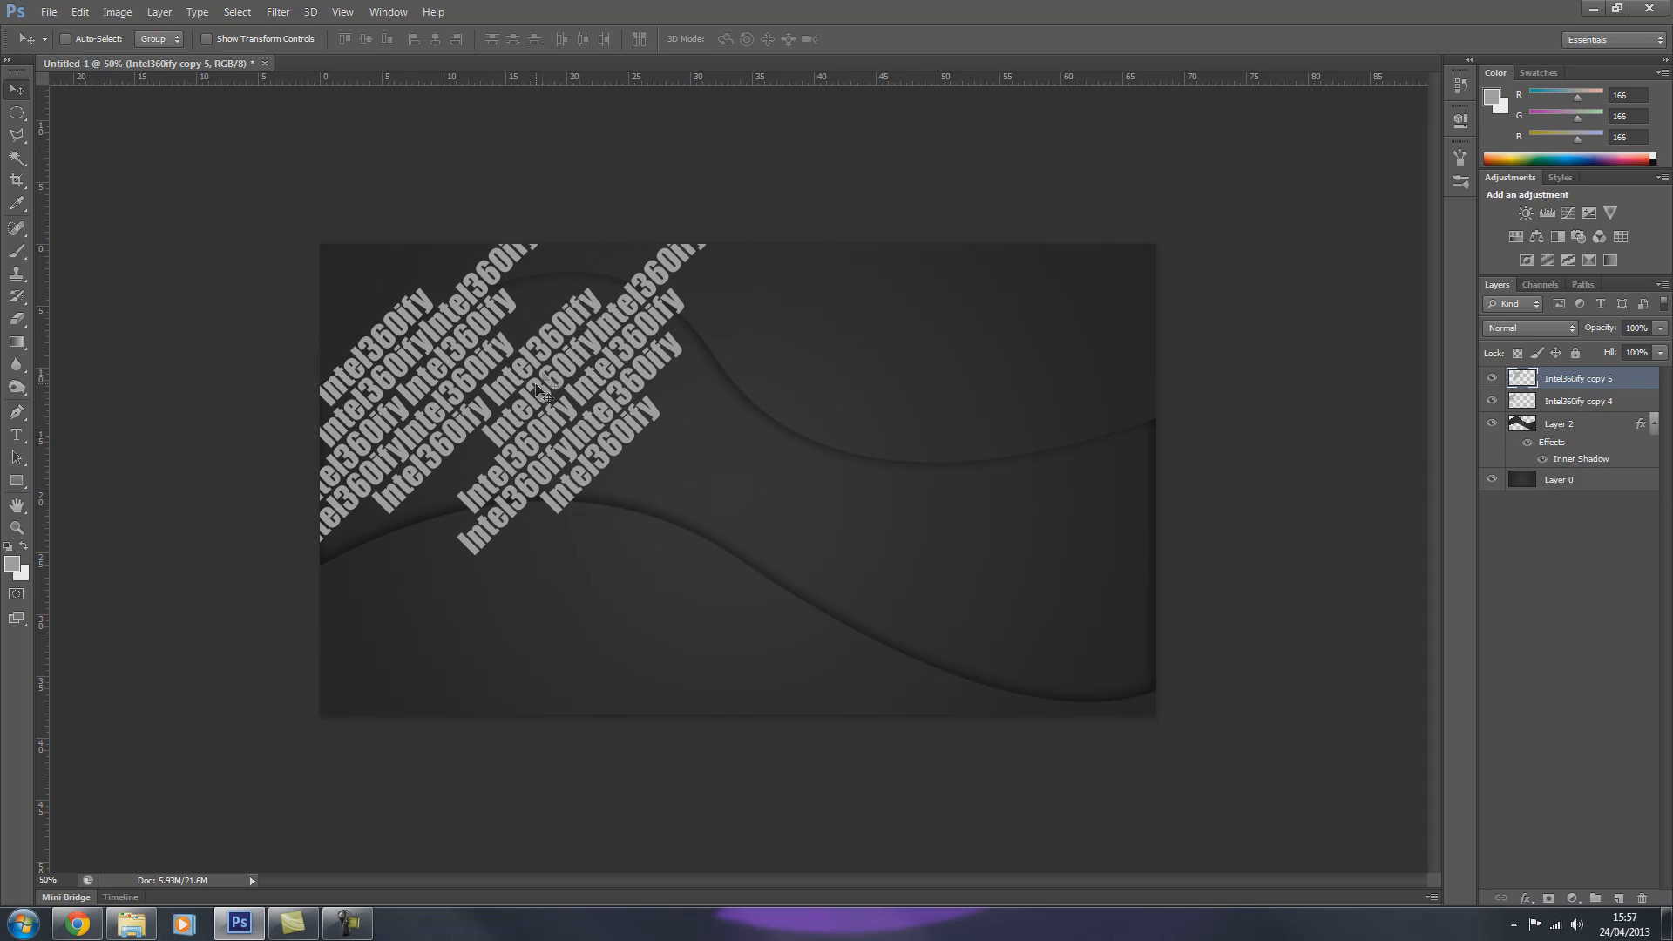
pyautogui.press('Left')
pyautogui.press('Left')
pyautogui.press('Left')
pyautogui.press('Left')
pyautogui.press('Left')
pyautogui.press('Left')
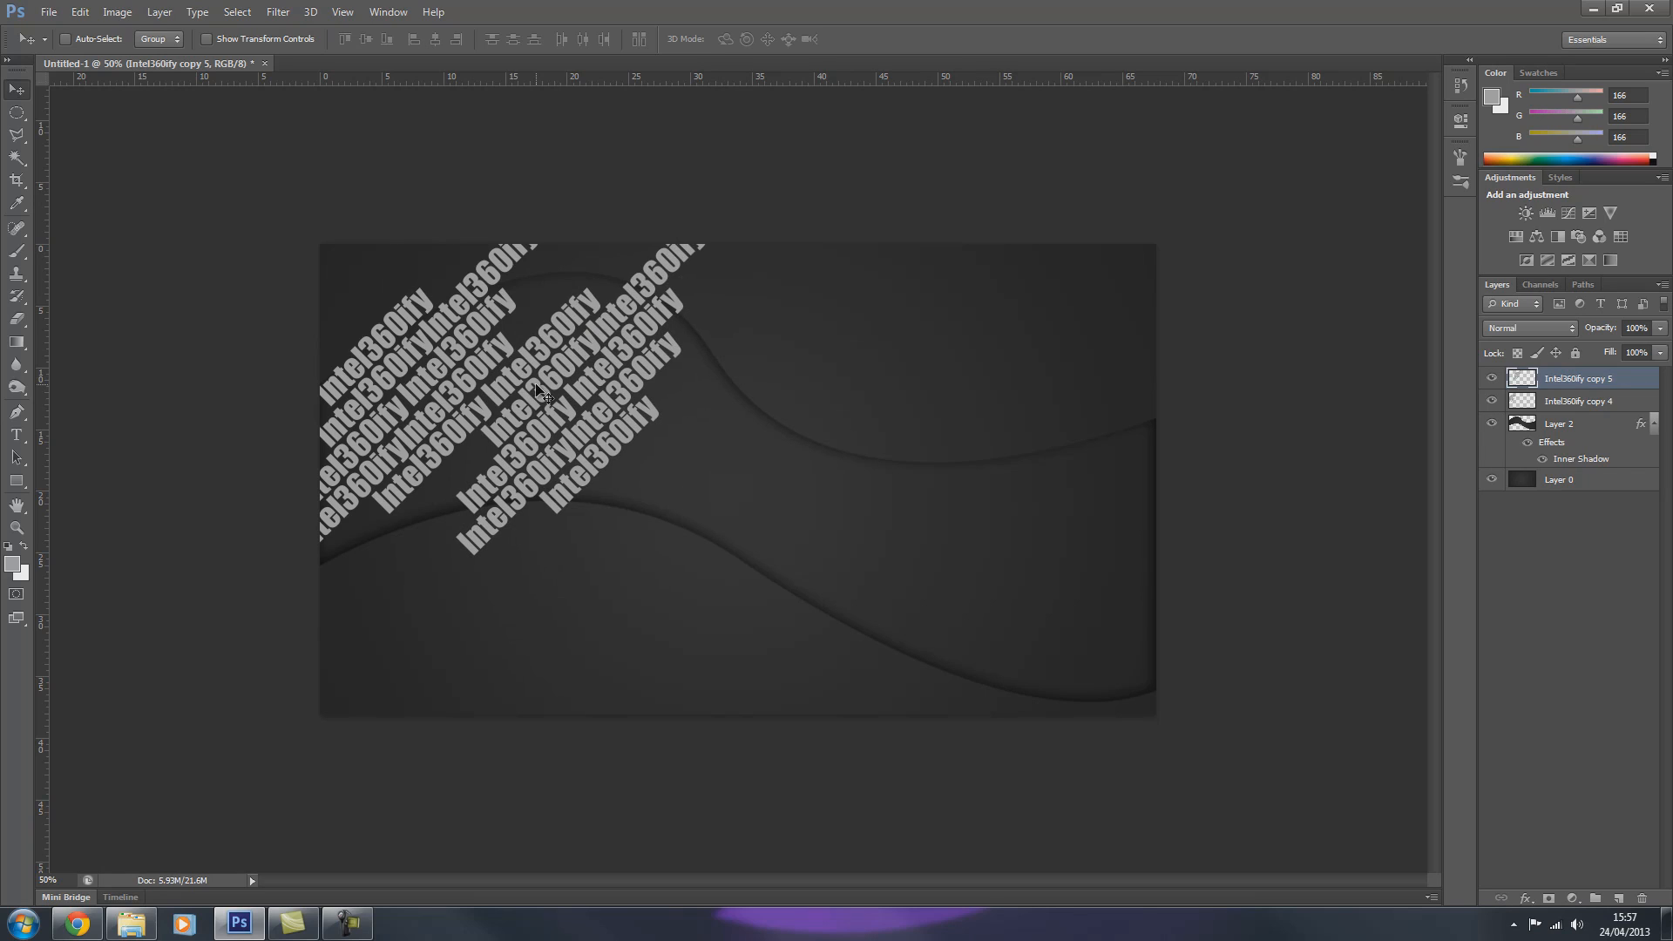
# Step: Duplicate the text block and fit the copy closely against the right side of the existing blocks, continuing the diagonal rows
pyautogui.press('Down')
pyautogui.press('Down')
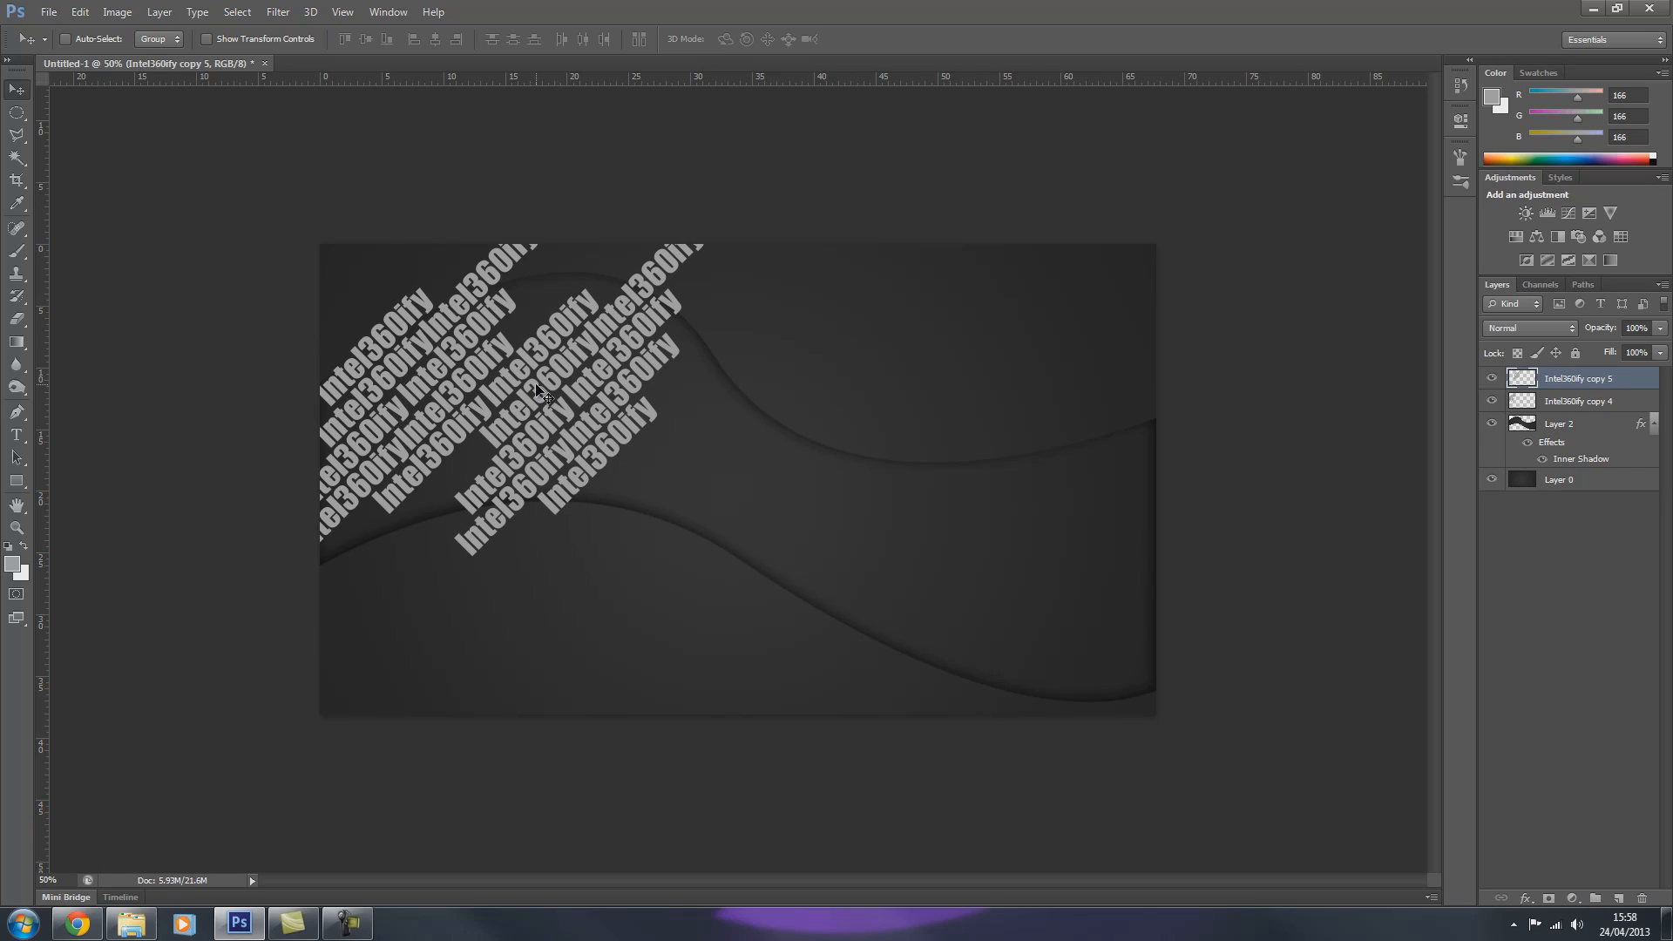
pyautogui.hotkey('ctrl', 'j')
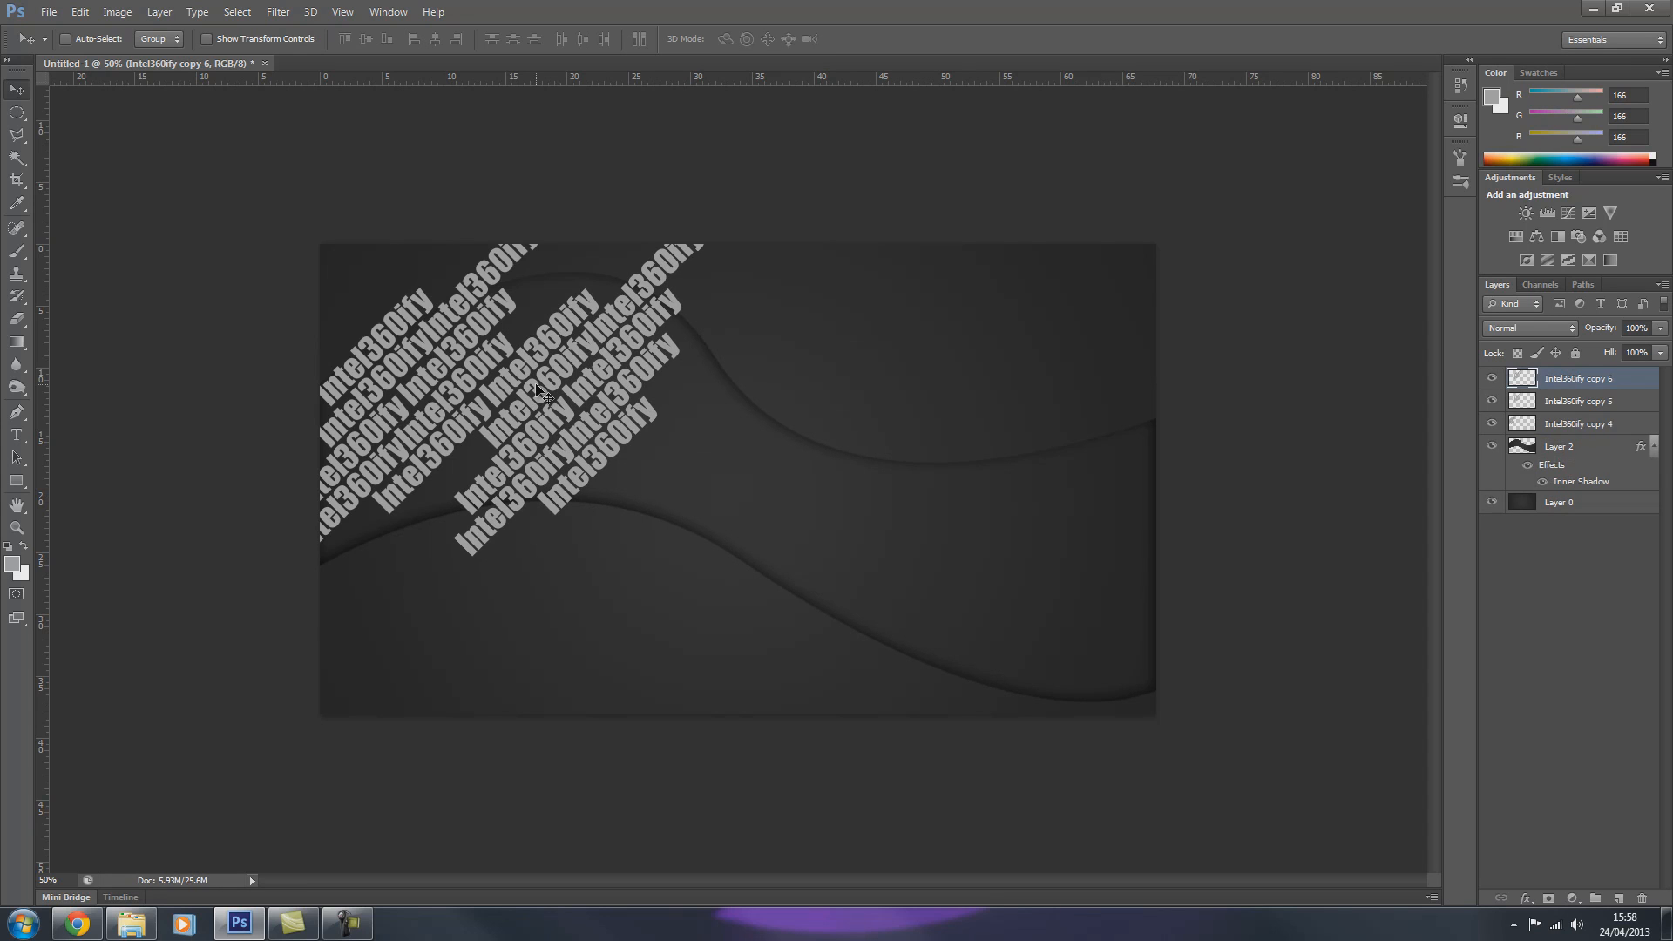
pyautogui.moveTo(538, 391); pyautogui.dragTo(711, 422)
pyautogui.press('Left')
pyautogui.press('Left')
pyautogui.press('Left')
pyautogui.press('Left')
pyautogui.press('Left')
pyautogui.press('Left')
pyautogui.press('Left')
pyautogui.press('Left')
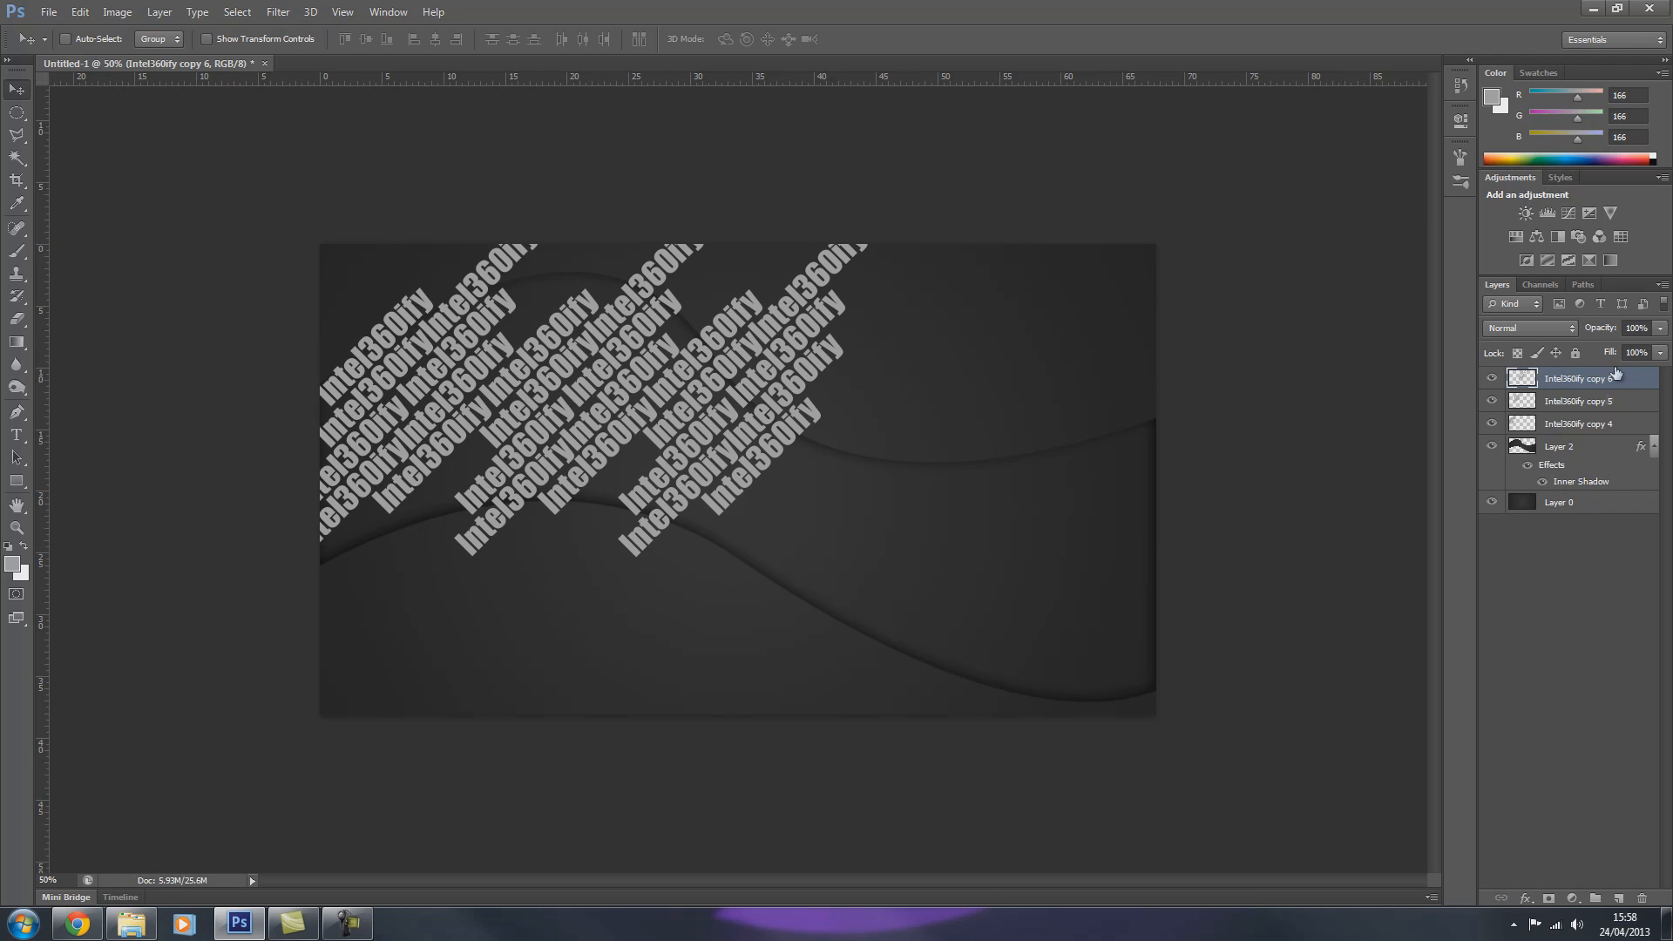
# Step: Merge the three Intel360ify layers into one and place a duplicate to its lower right, covering the right part of the canvas
pyautogui.keyDown('shift'); pyautogui.click(1634, 427); pyautogui.keyUp('shift')
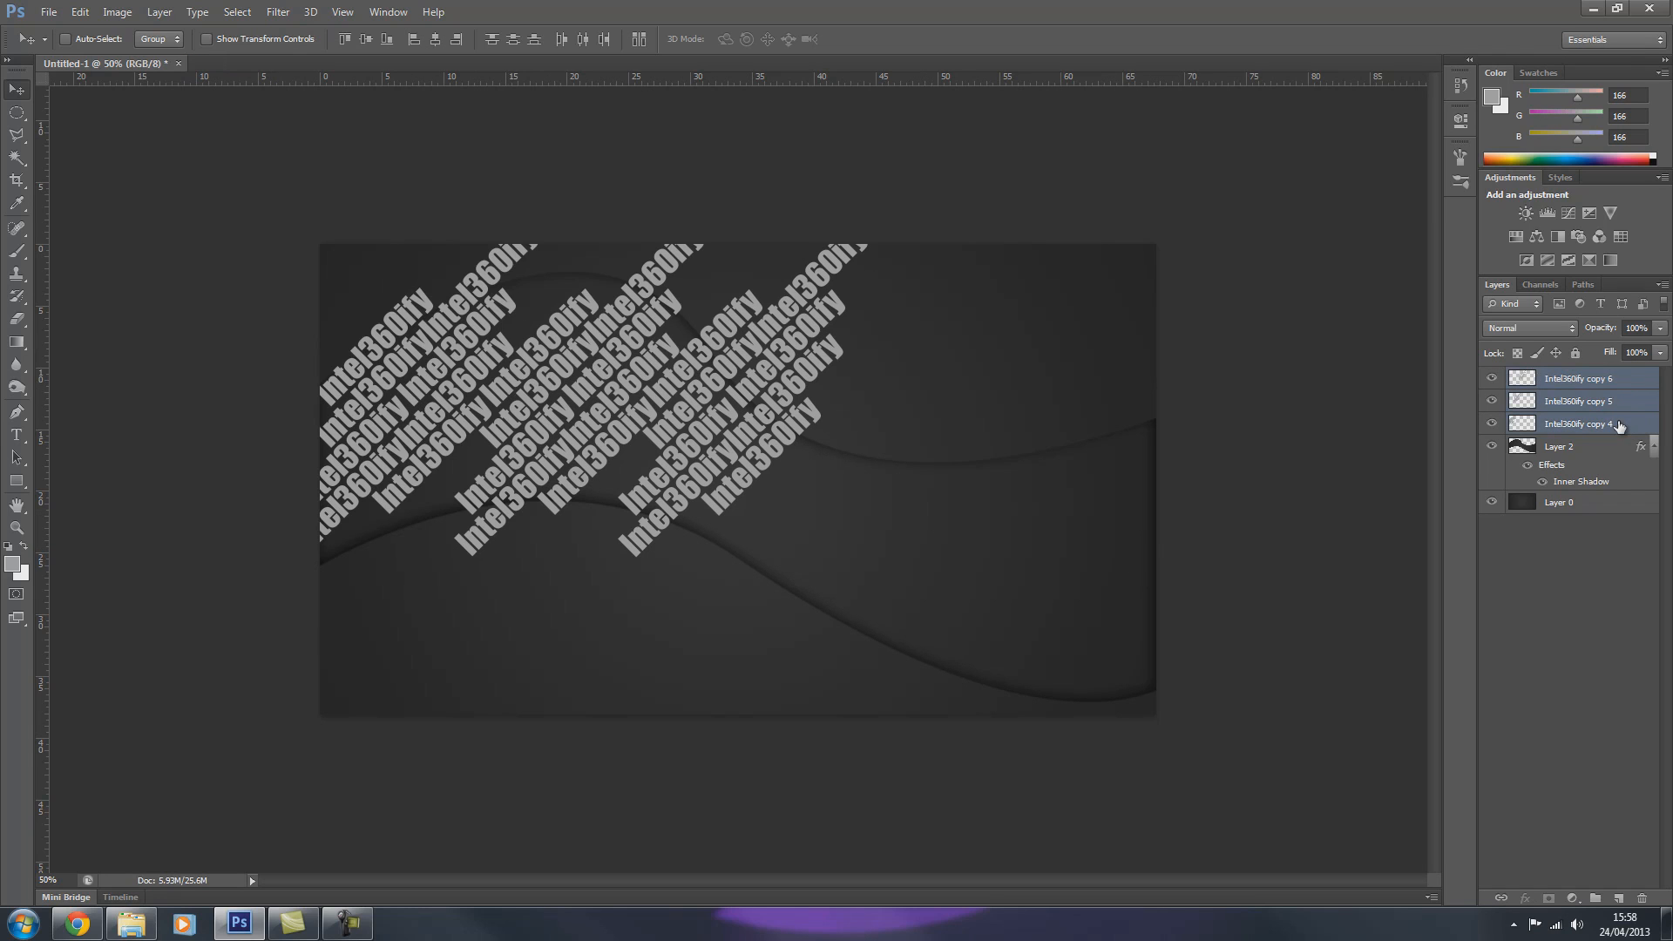
pyautogui.hotkey('ctrl', 'e')
pyautogui.moveTo(617, 414); pyautogui.dragTo(1078, 508)
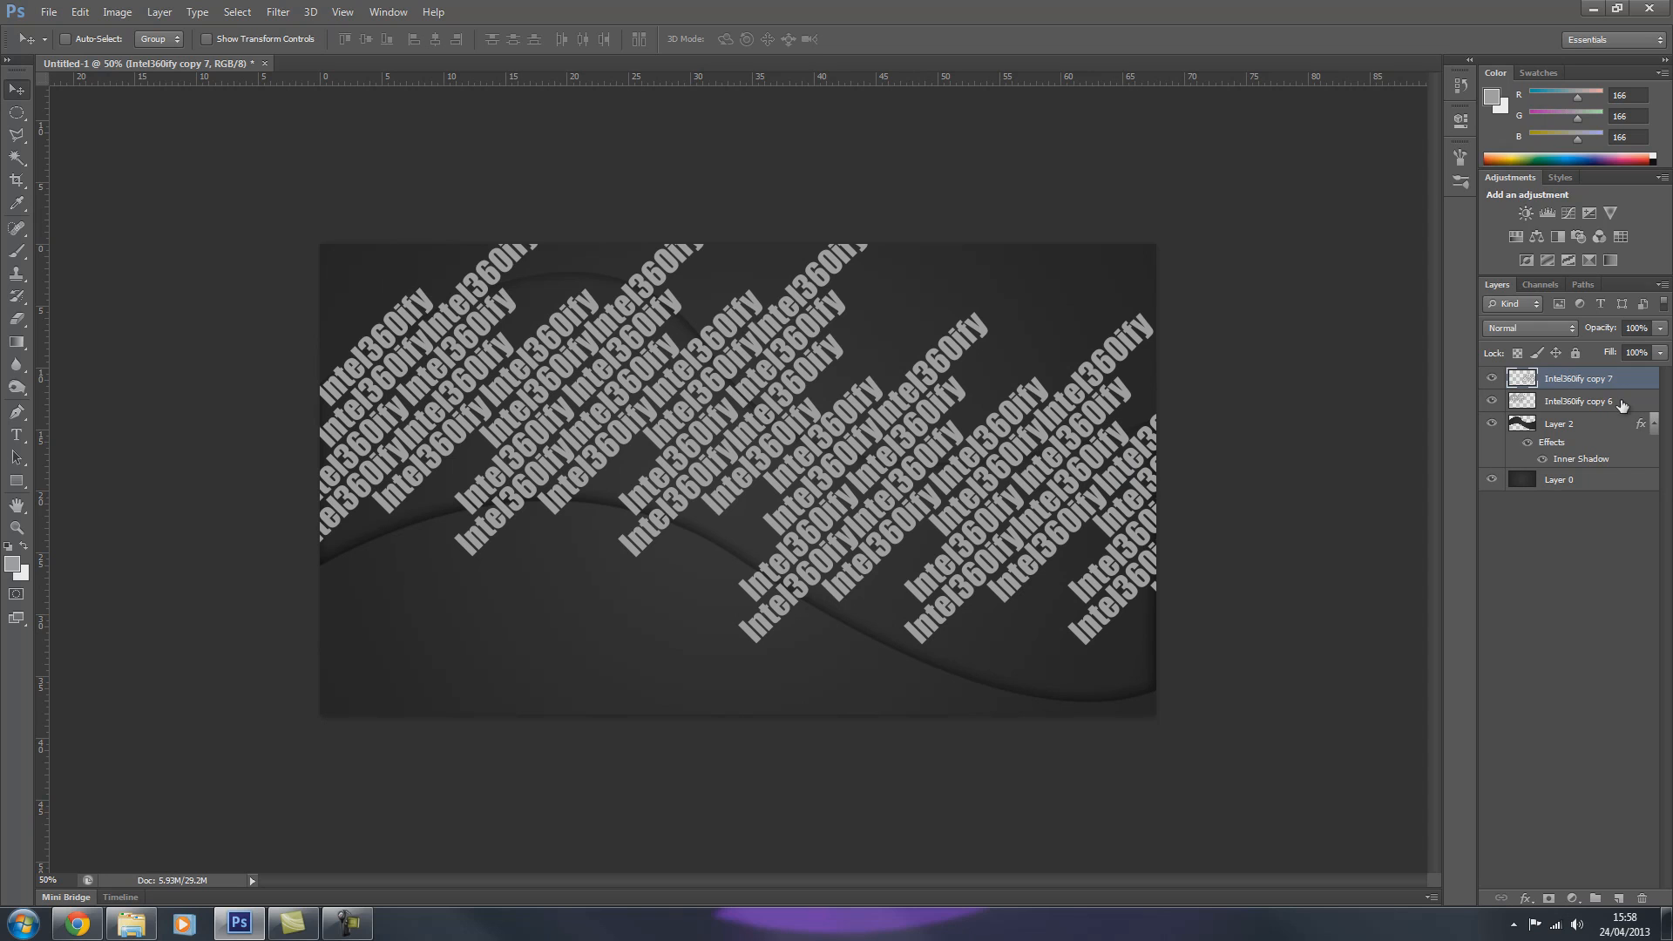
# Step: Duplicate the lower-right text block, fit the copy below and left of it along the canvas bottom, and merge all text layers
pyautogui.hotkey('ctrl', 'j')
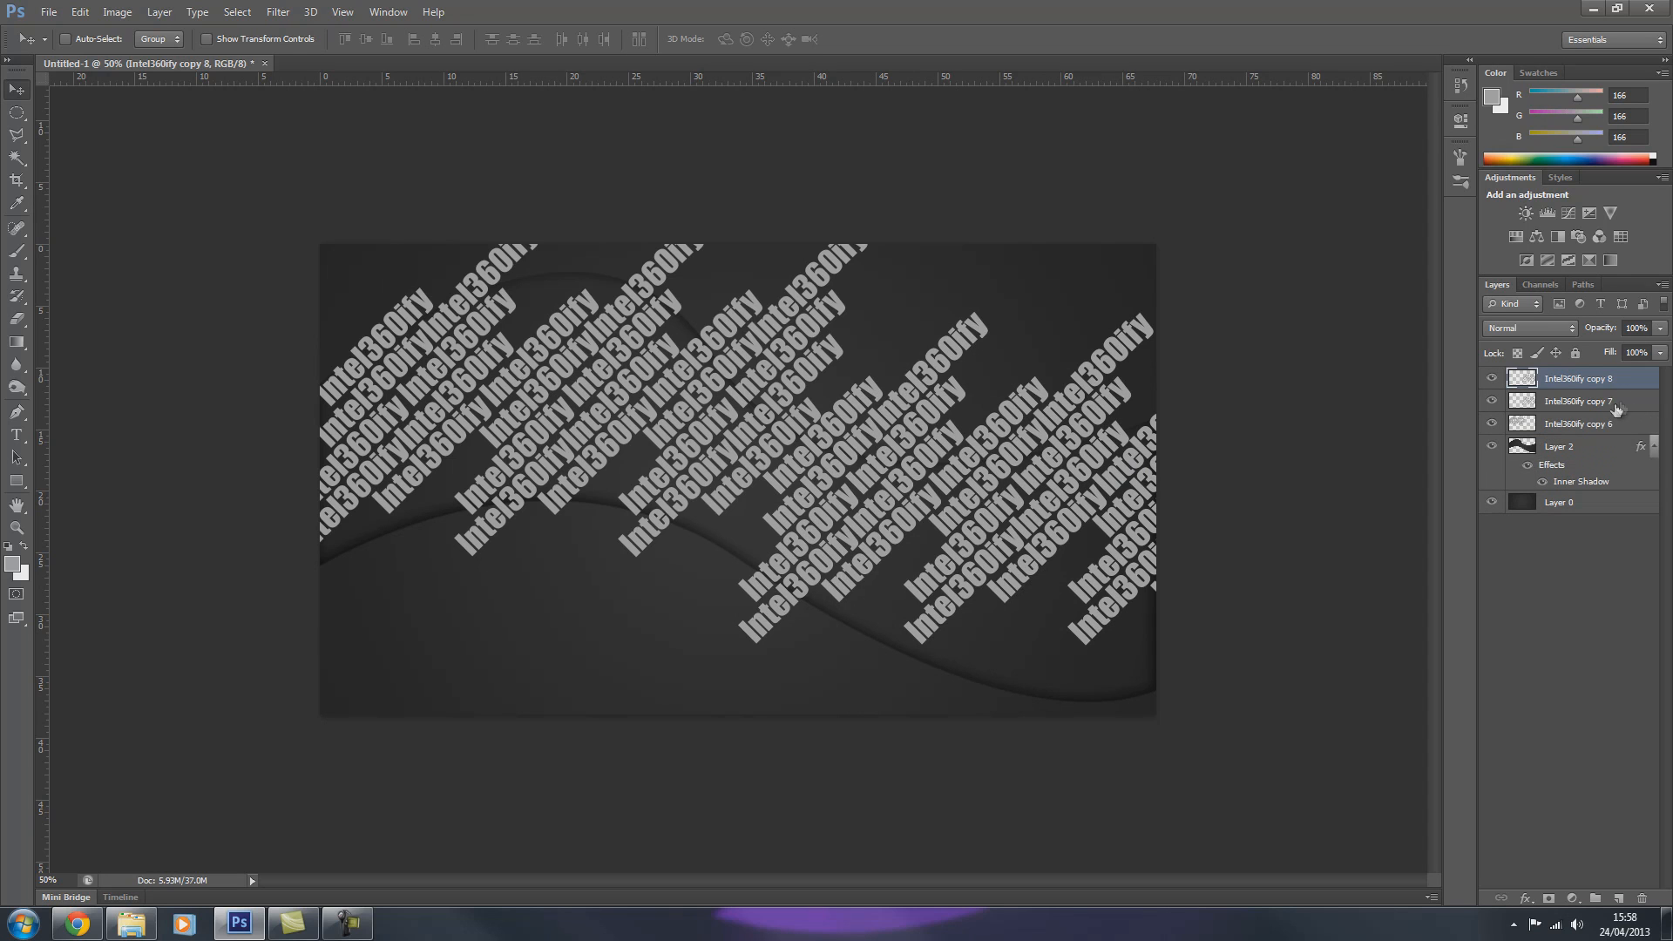
pyautogui.moveTo(935, 500); pyautogui.dragTo(716, 701)
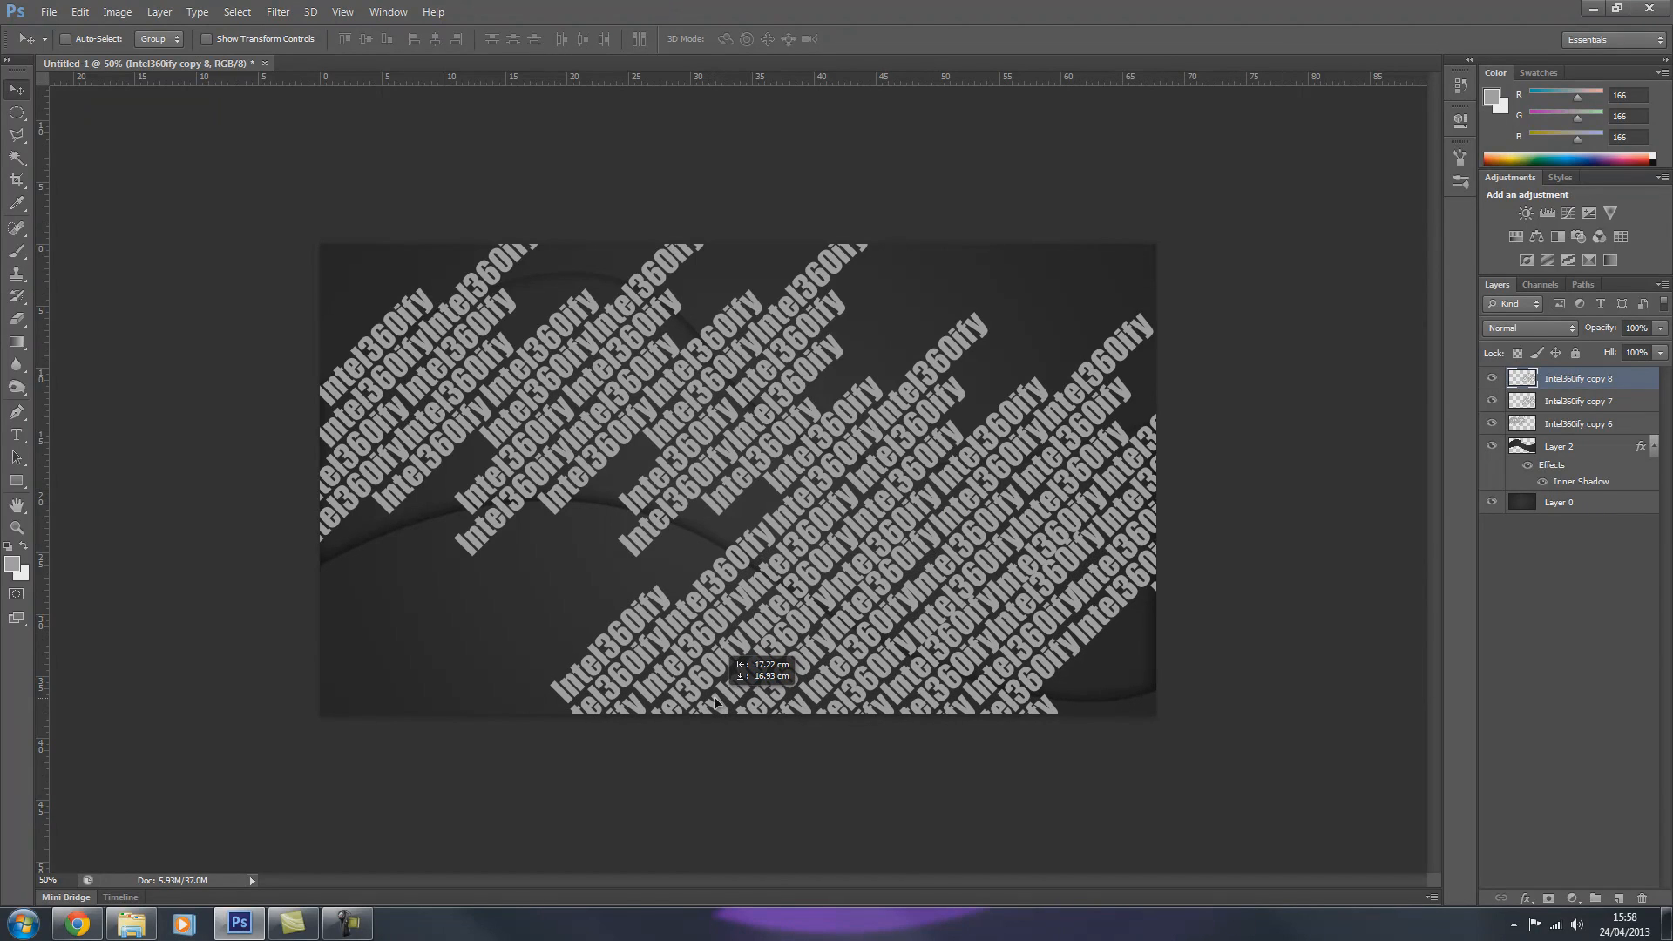
pyautogui.moveTo(714, 701); pyautogui.dragTo(715, 702)
pyautogui.keyDown('ctrl'); pyautogui.click(1622, 425); pyautogui.keyUp('ctrl')
pyautogui.keyDown('ctrl'); pyautogui.click(1627, 403); pyautogui.keyUp('ctrl')
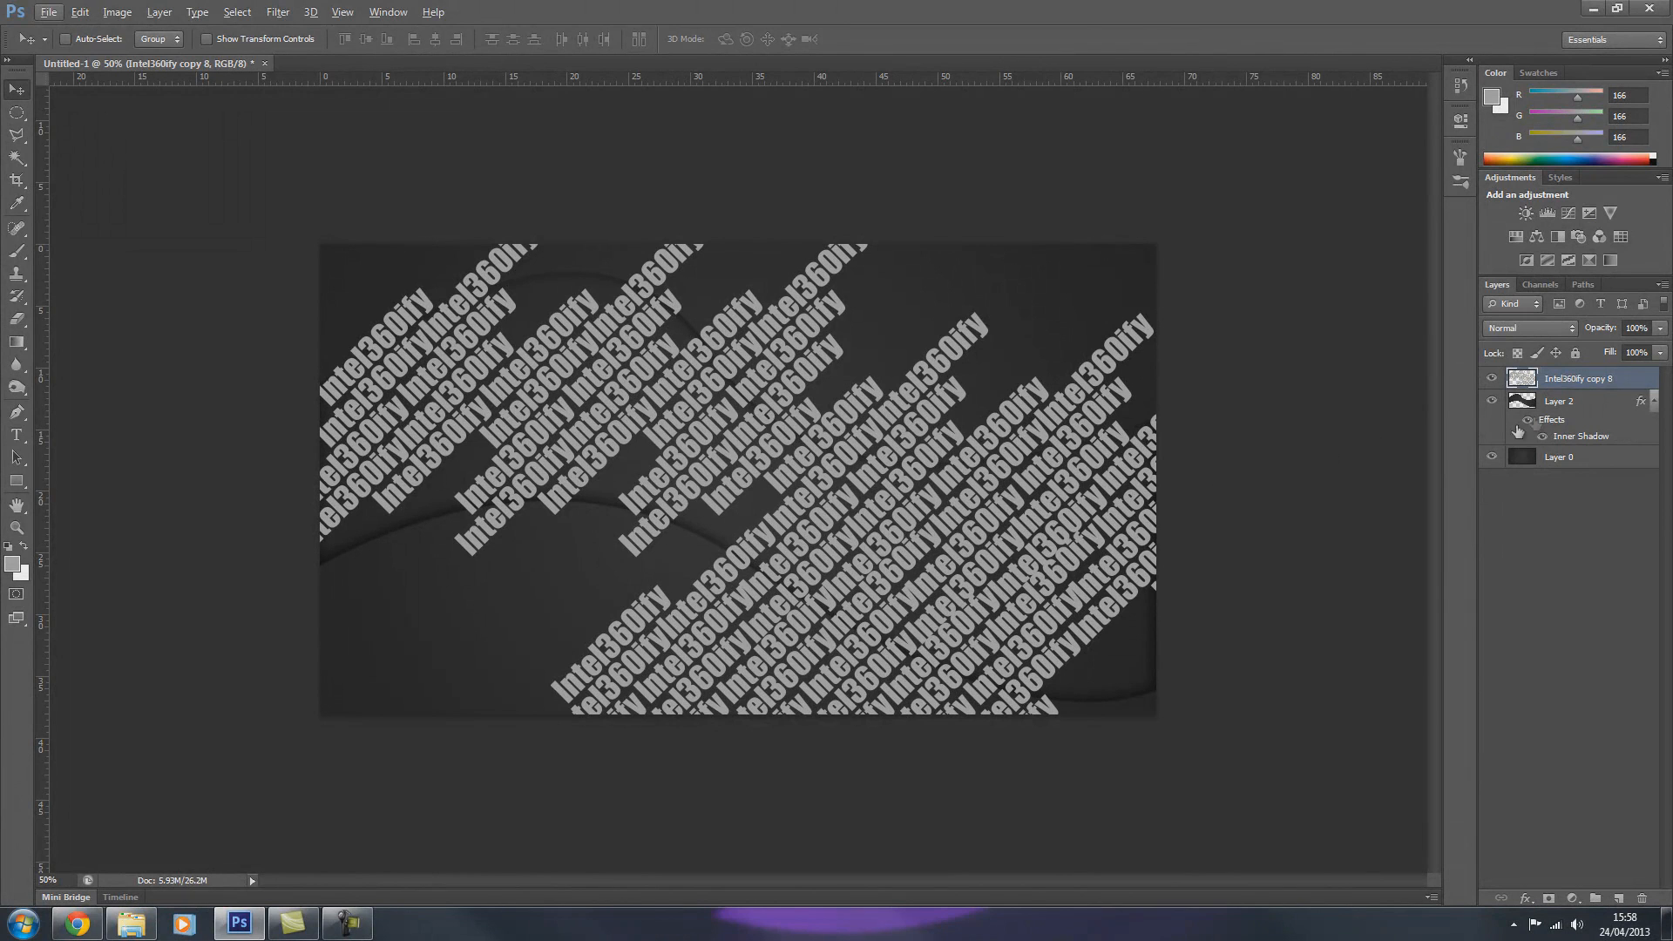
# Step: Clip the merged Intel360ify text layer to the wave band on Layer 2, releasing and reapplying the clipping mask once
pyautogui.moveTo(1612, 402); pyautogui.dragTo(1615, 383)
pyautogui.keyDown('alt'); pyautogui.click(1614, 384); pyautogui.keyUp('alt')
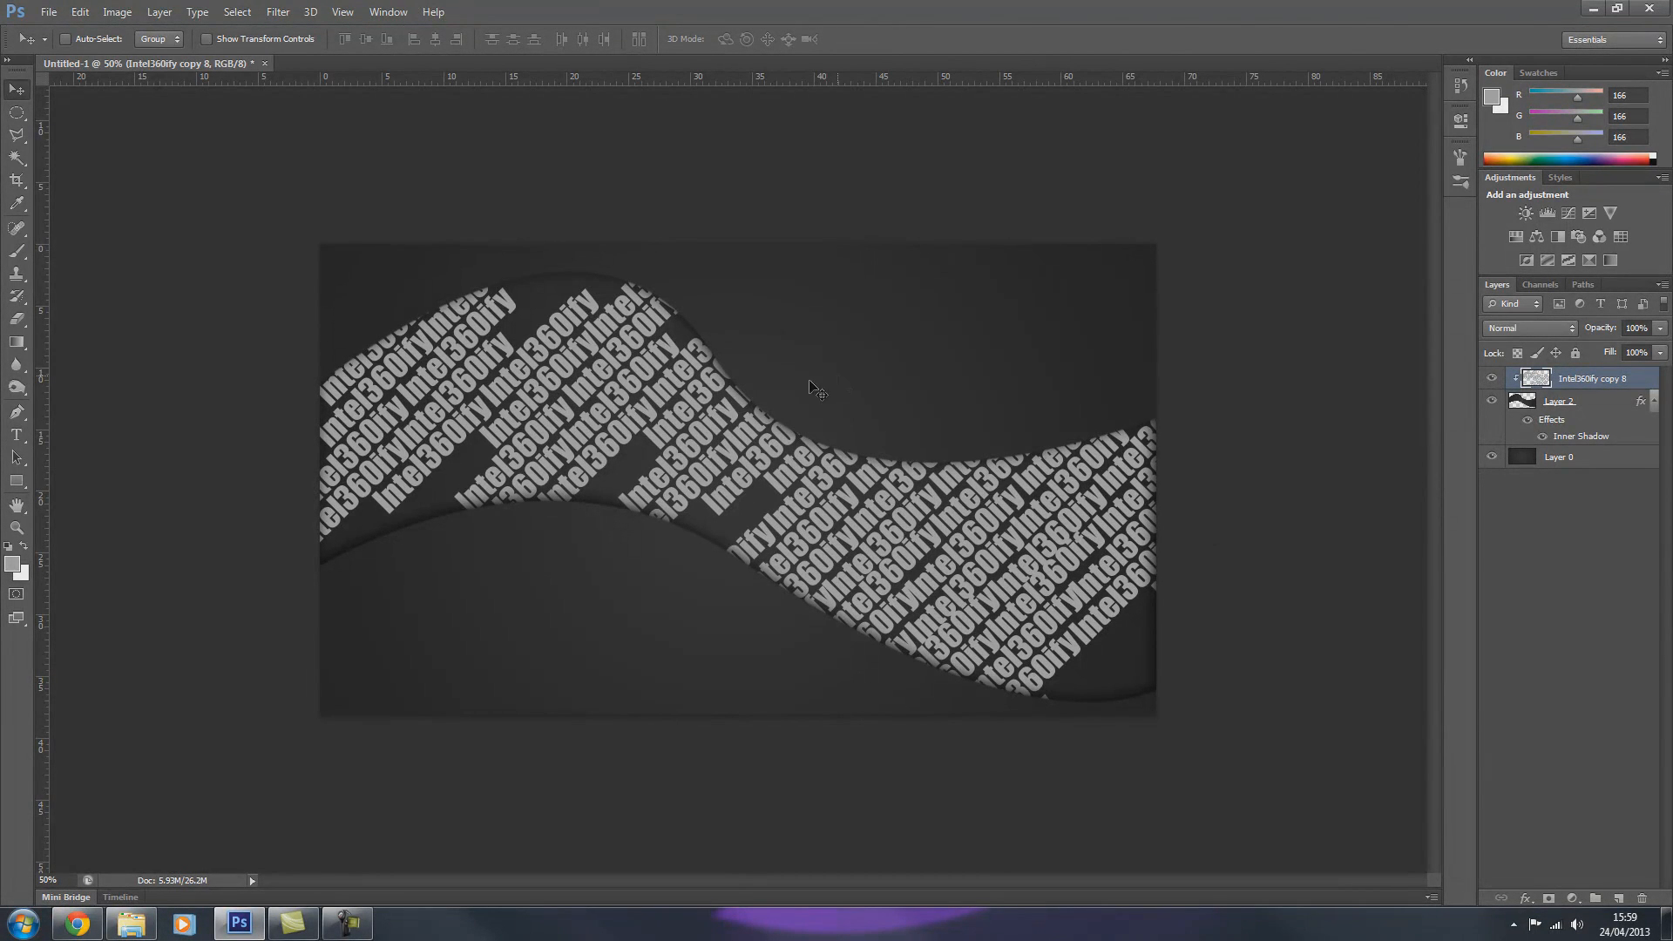
pyautogui.hotkey('ctrl', 'alt', 'g')
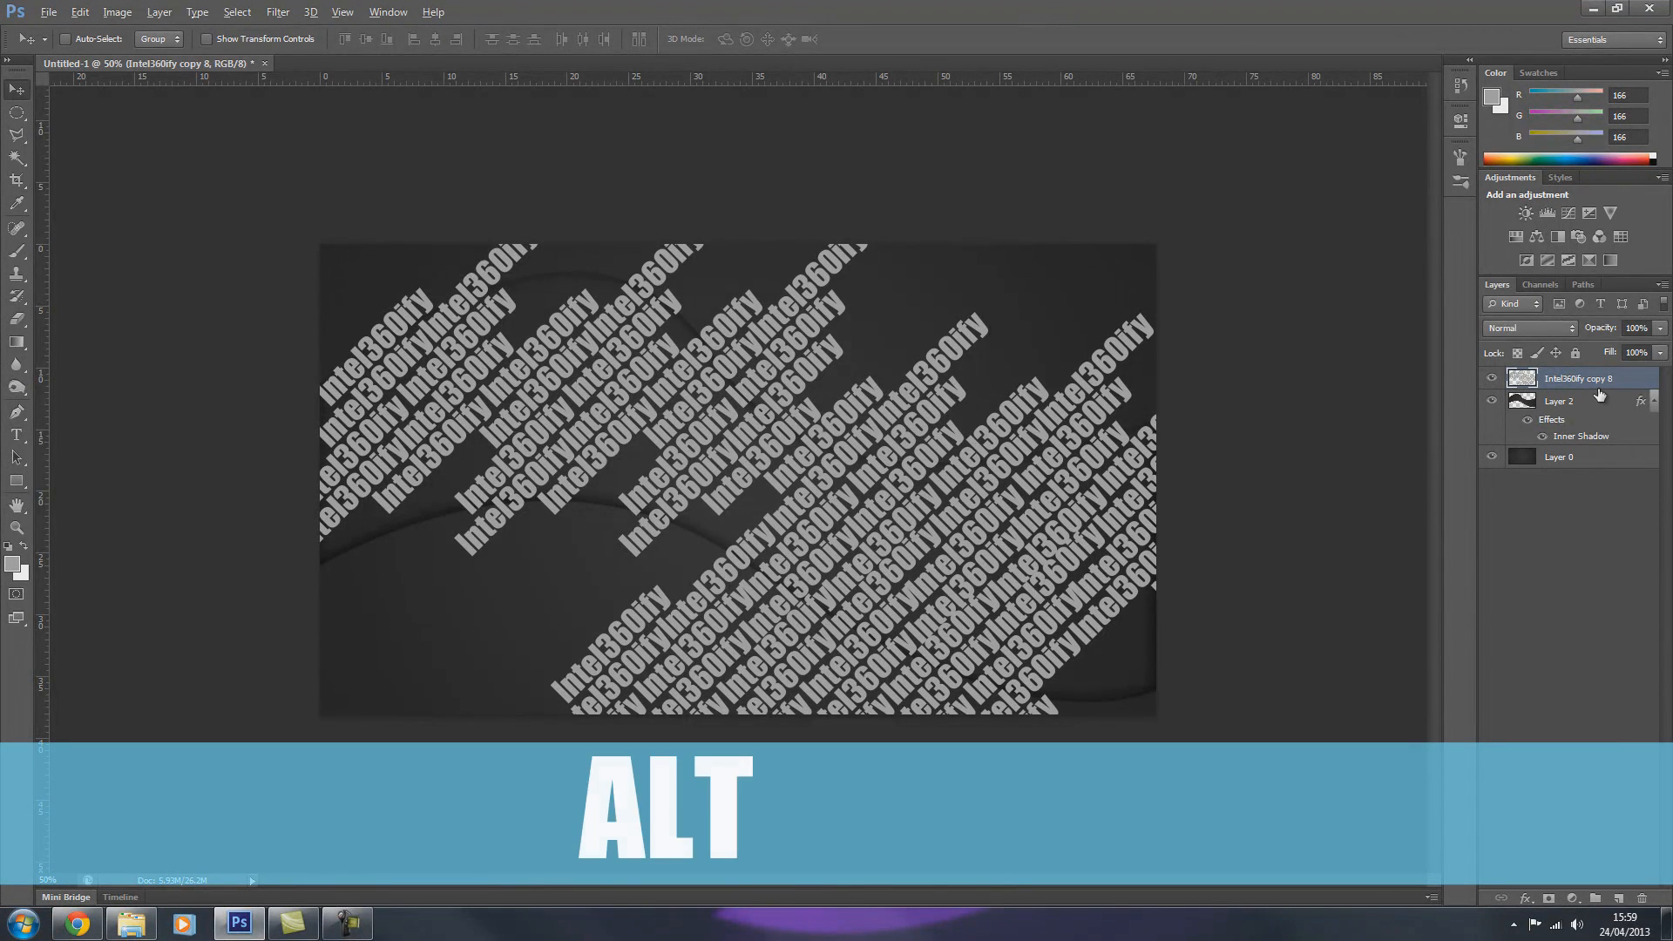
pyautogui.keyDown('alt'); pyautogui.click(1593, 385); pyautogui.keyUp('alt')
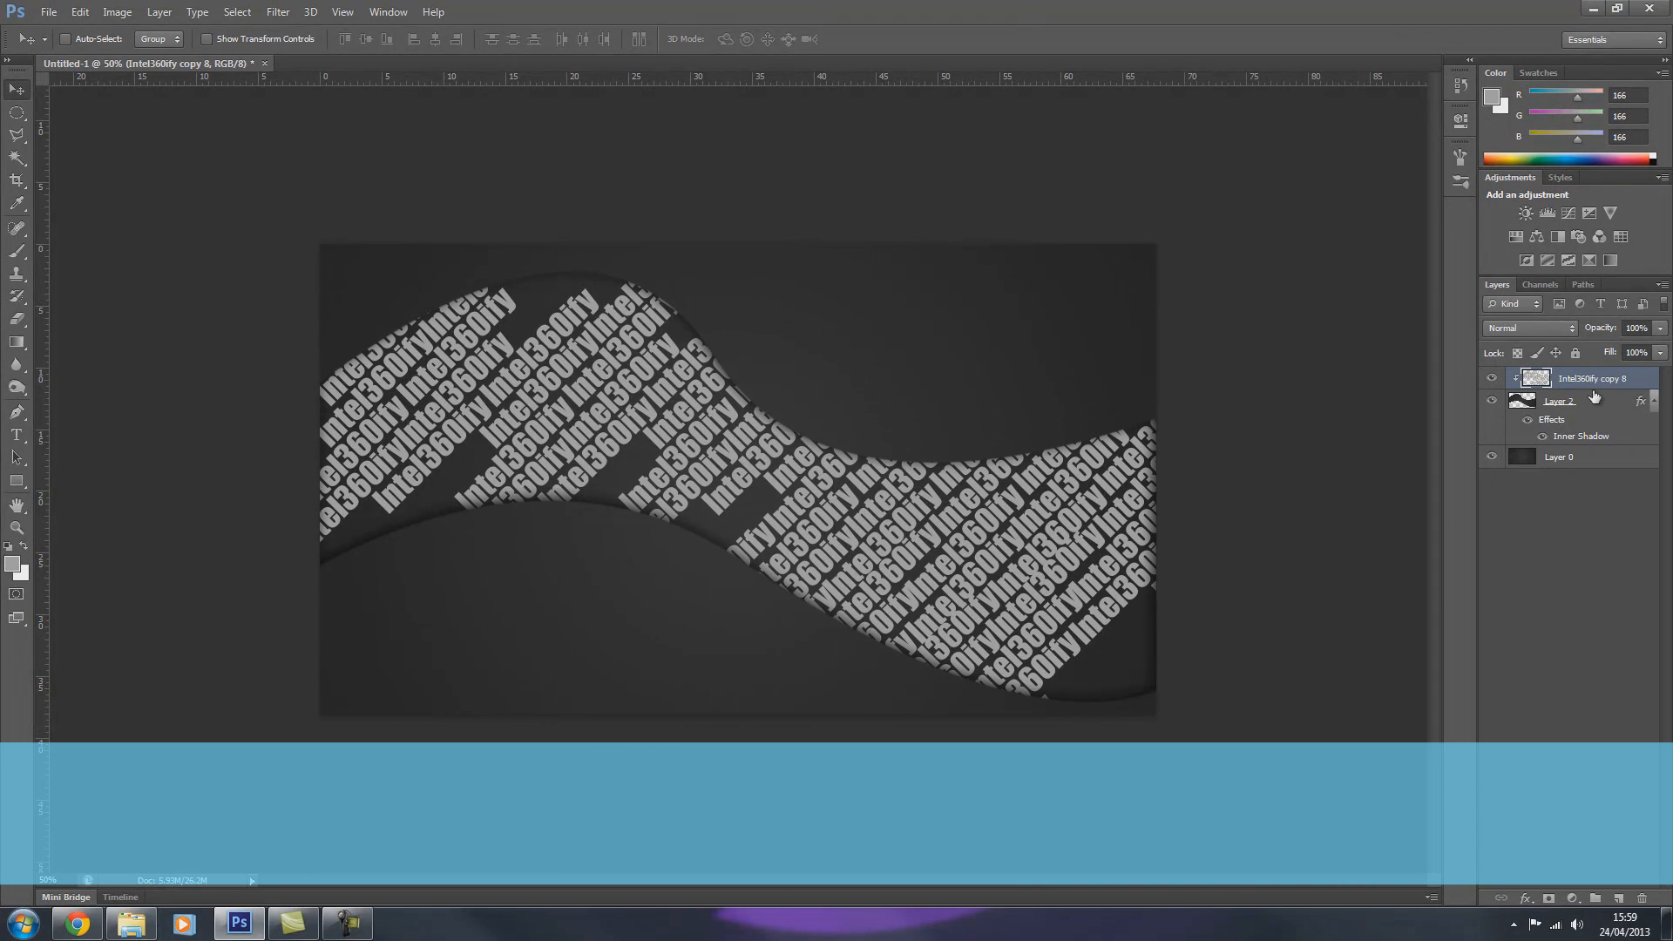
# Step: Reduce the clipped text layer's opacity to 46%
pyautogui.click(1659, 327)
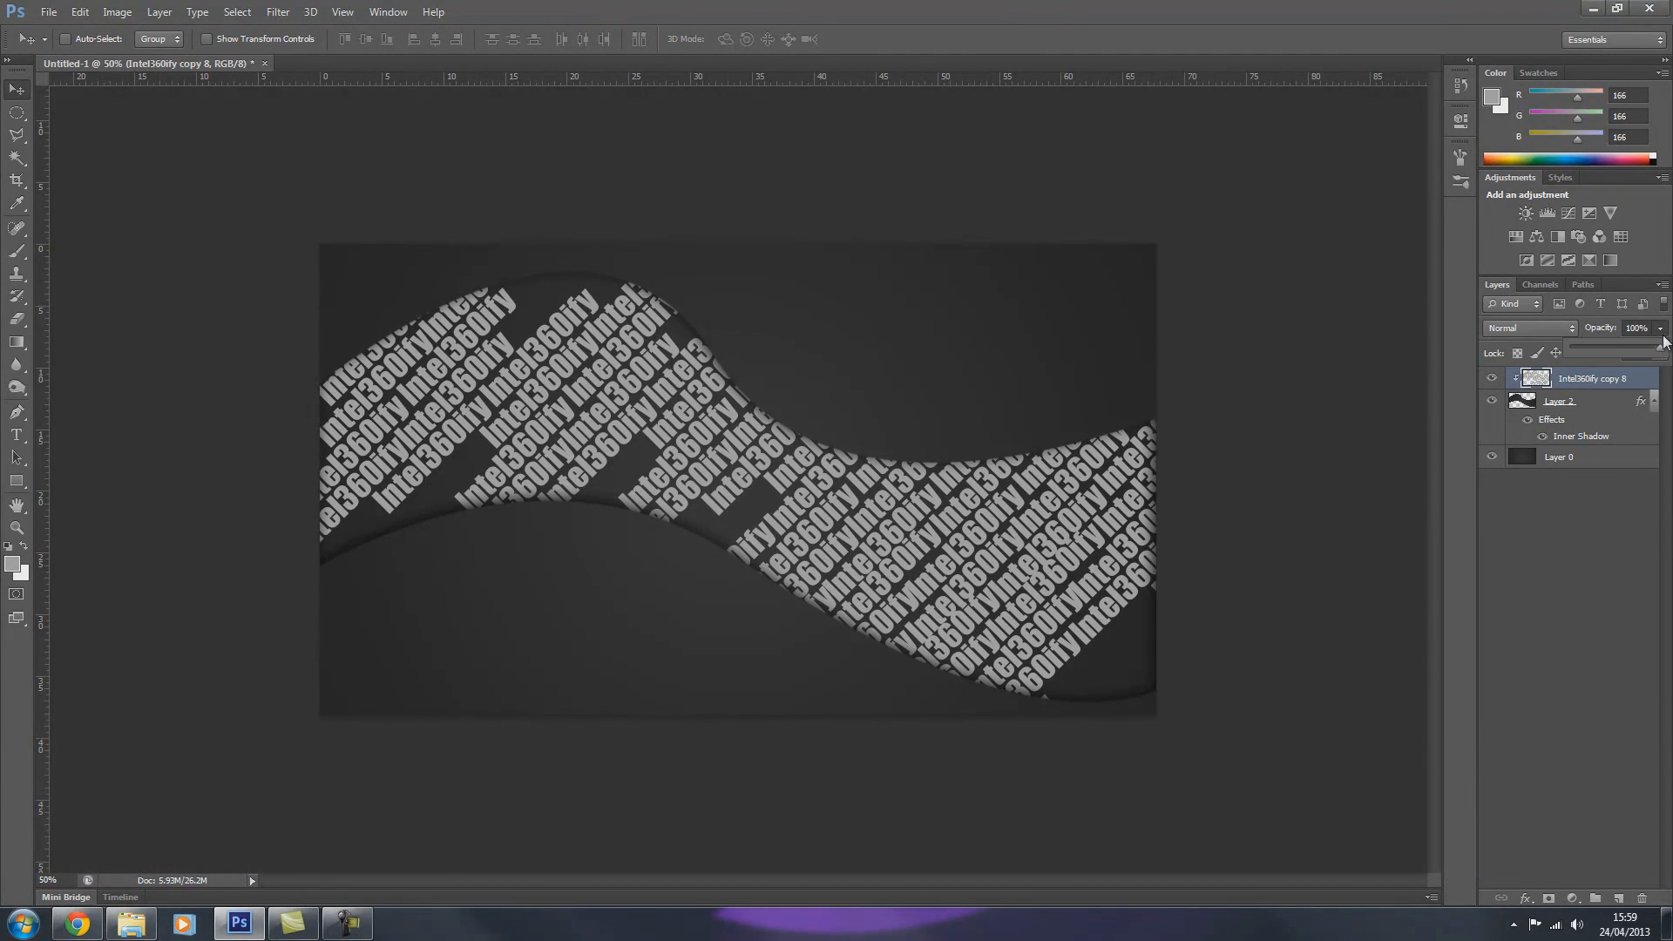
pyautogui.moveTo(1661, 351); pyautogui.dragTo(1569, 353)
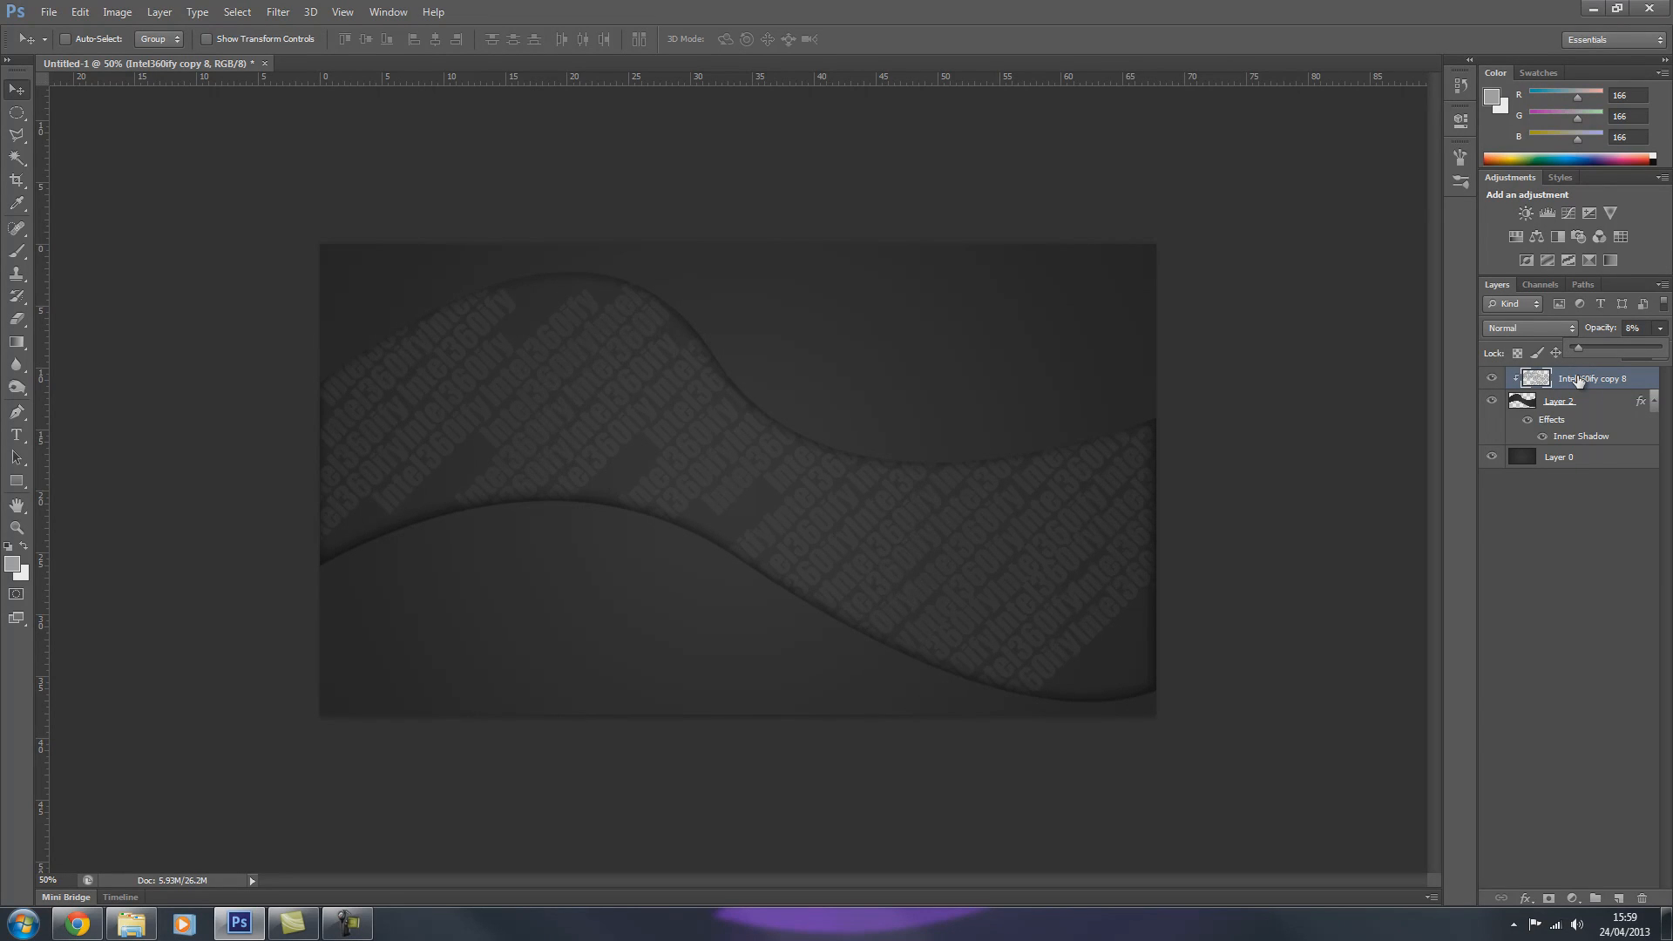
pyautogui.moveTo(1580, 348); pyautogui.dragTo(1611, 348)
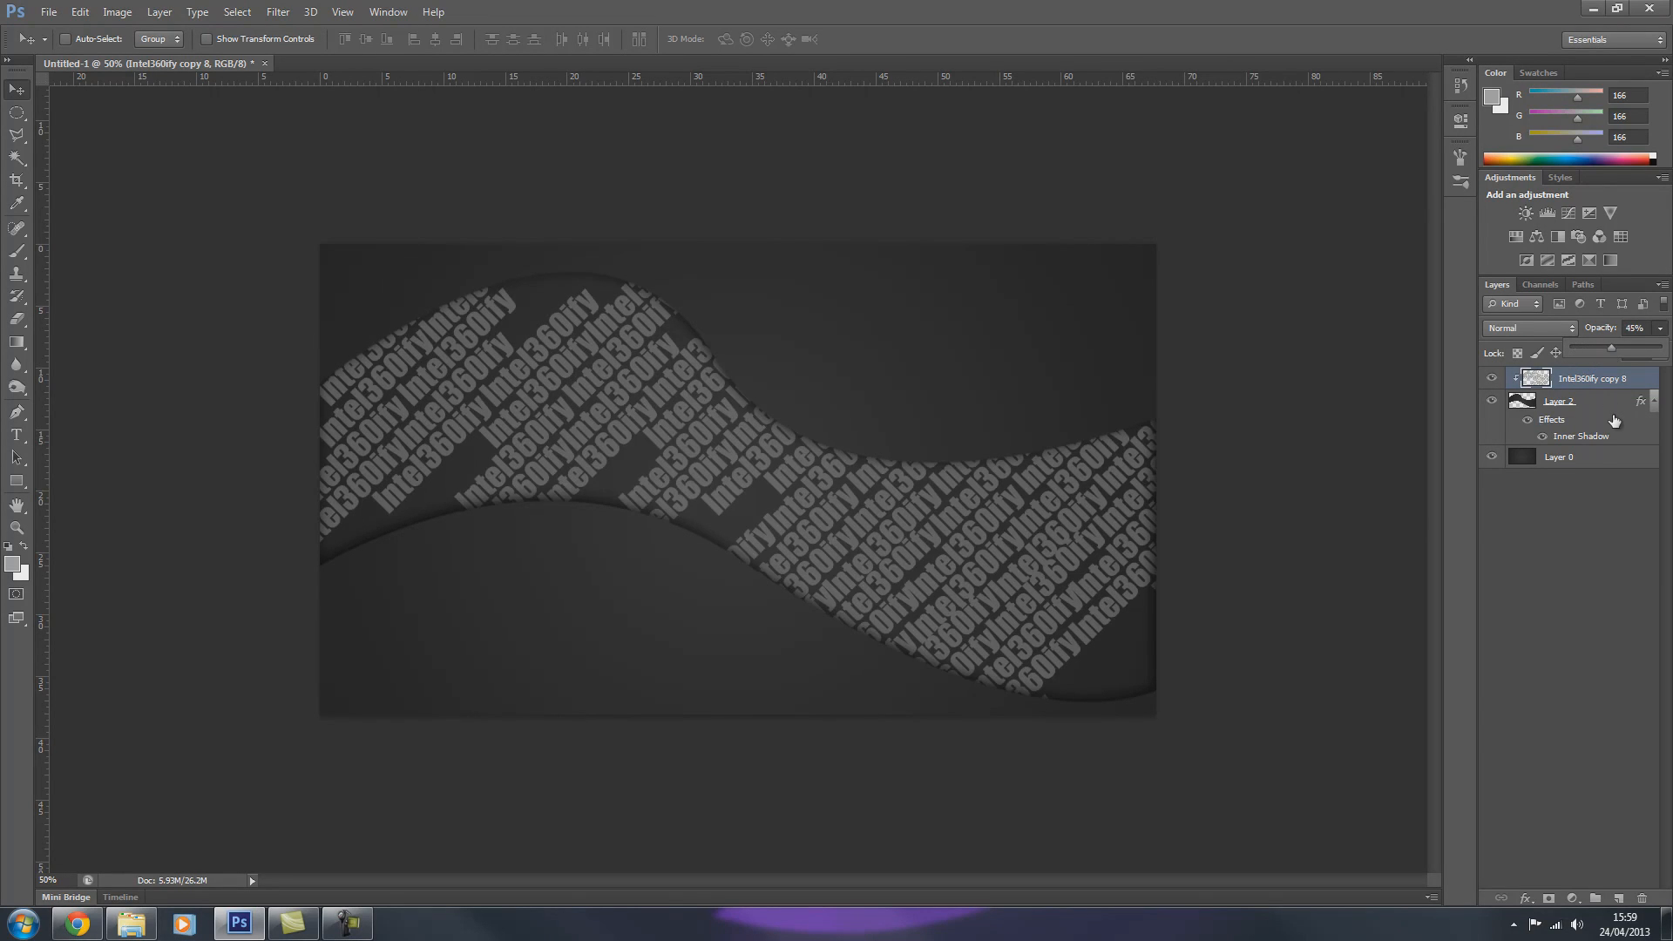
pyautogui.click(1612, 350)
pyautogui.click(1640, 377)
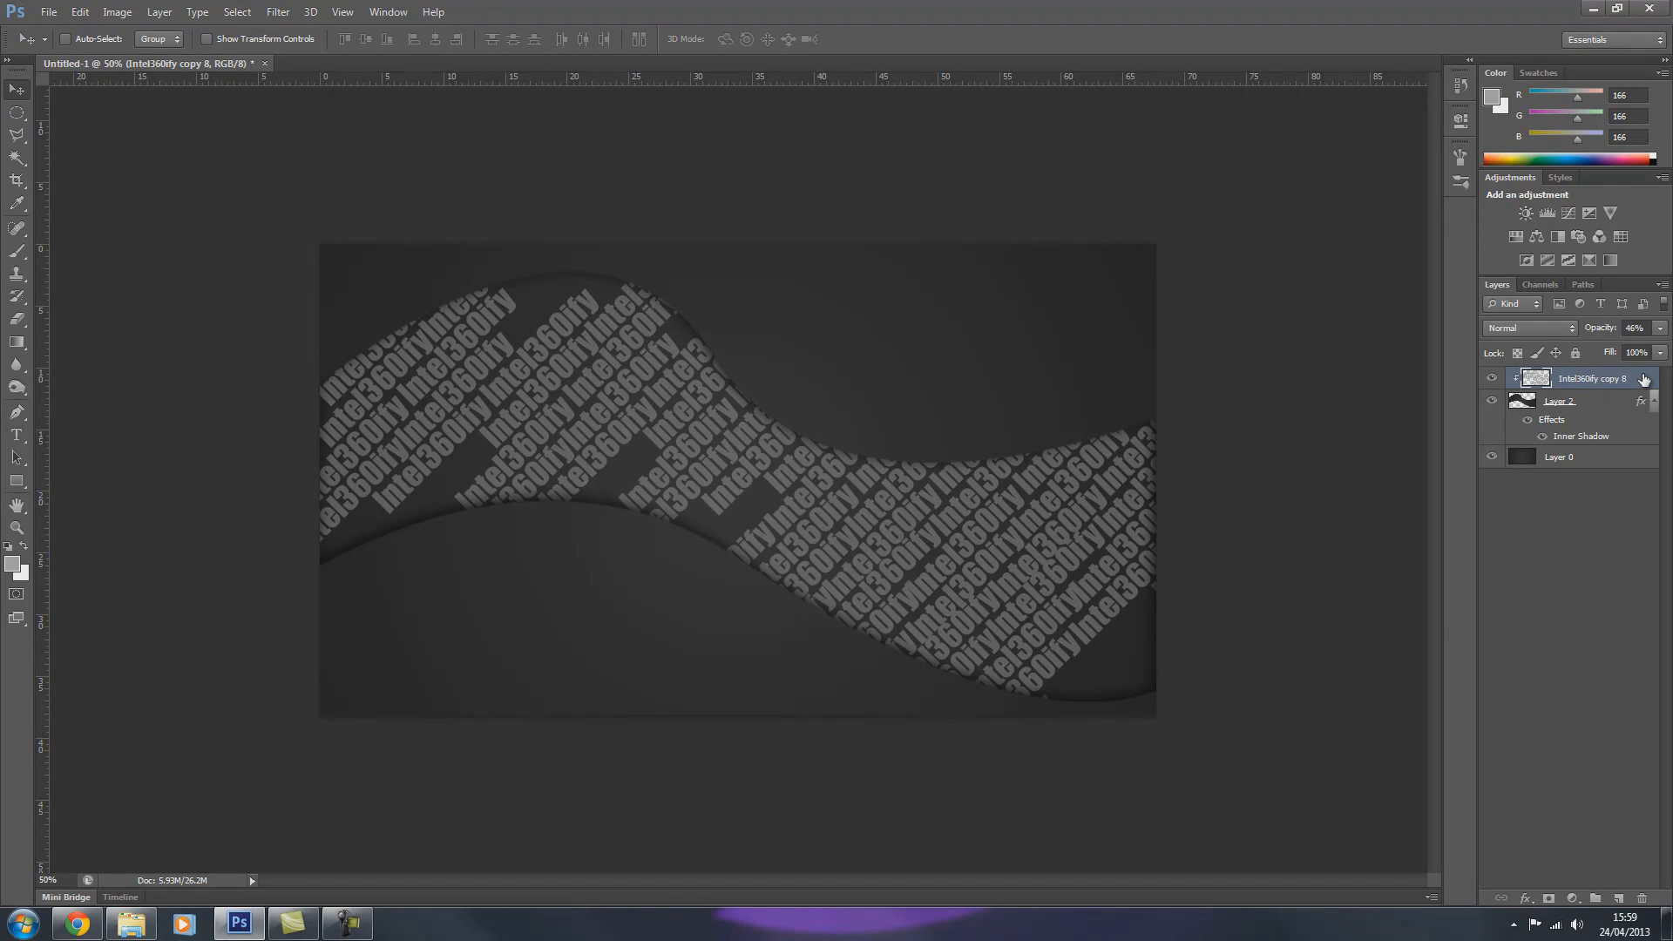
# Step: Delete the Intel360ify text layer and turn off the Inner Shadow effect on the wave band's Layer 2
pyautogui.press('Delete')
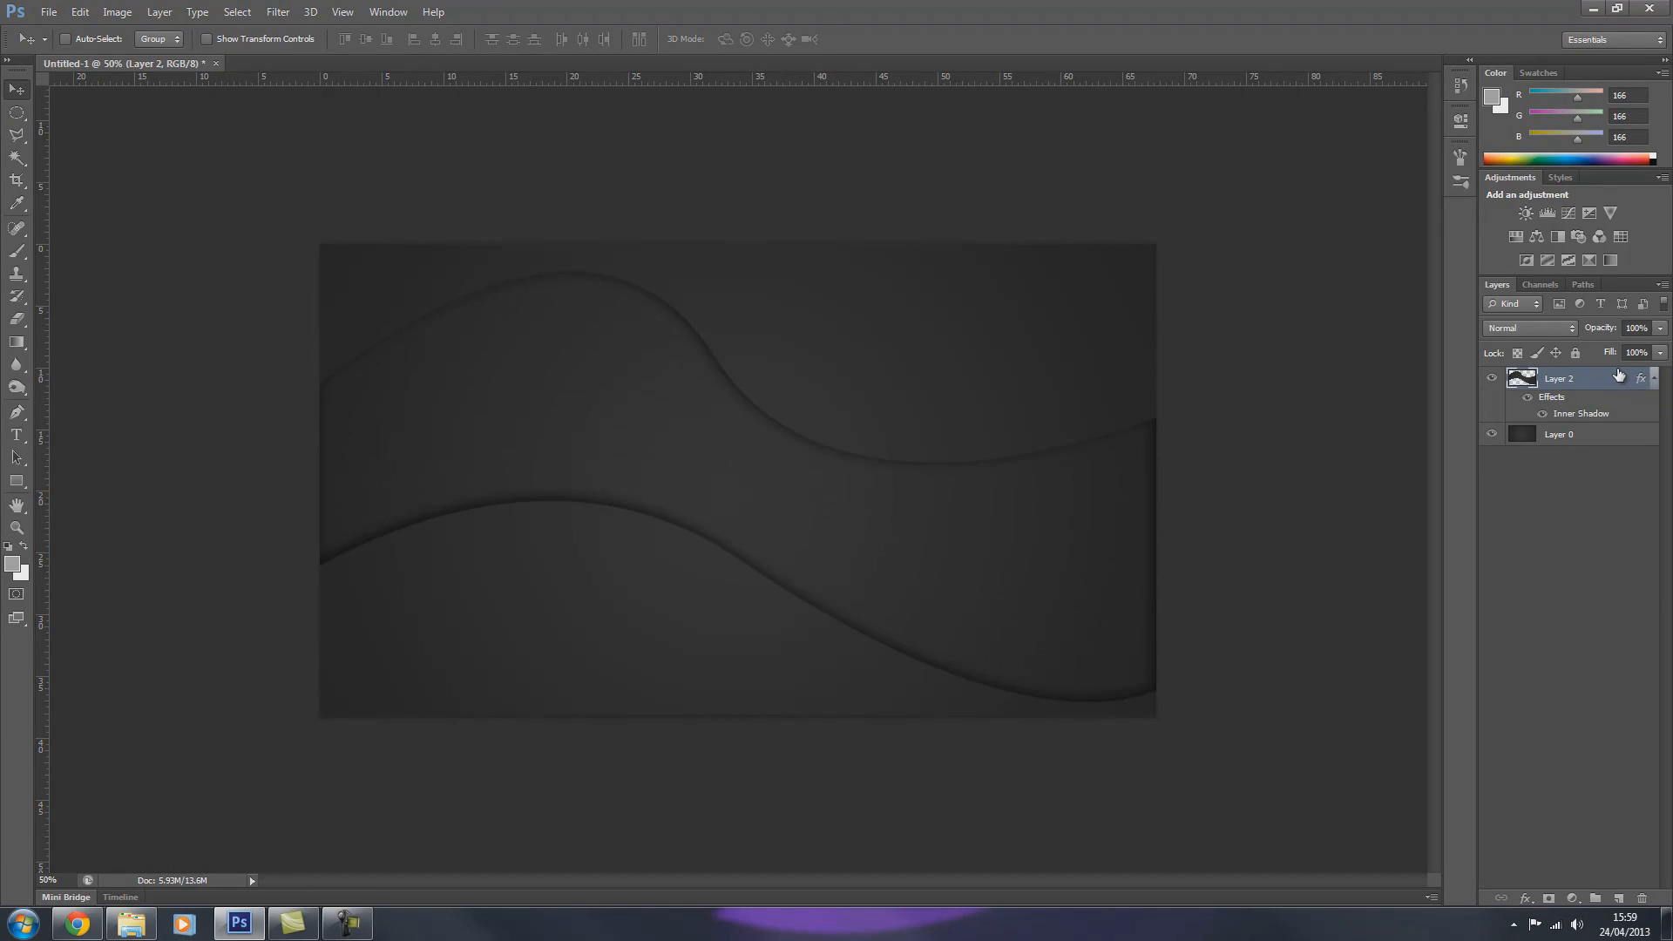
pyautogui.doubleClick(1617, 375)
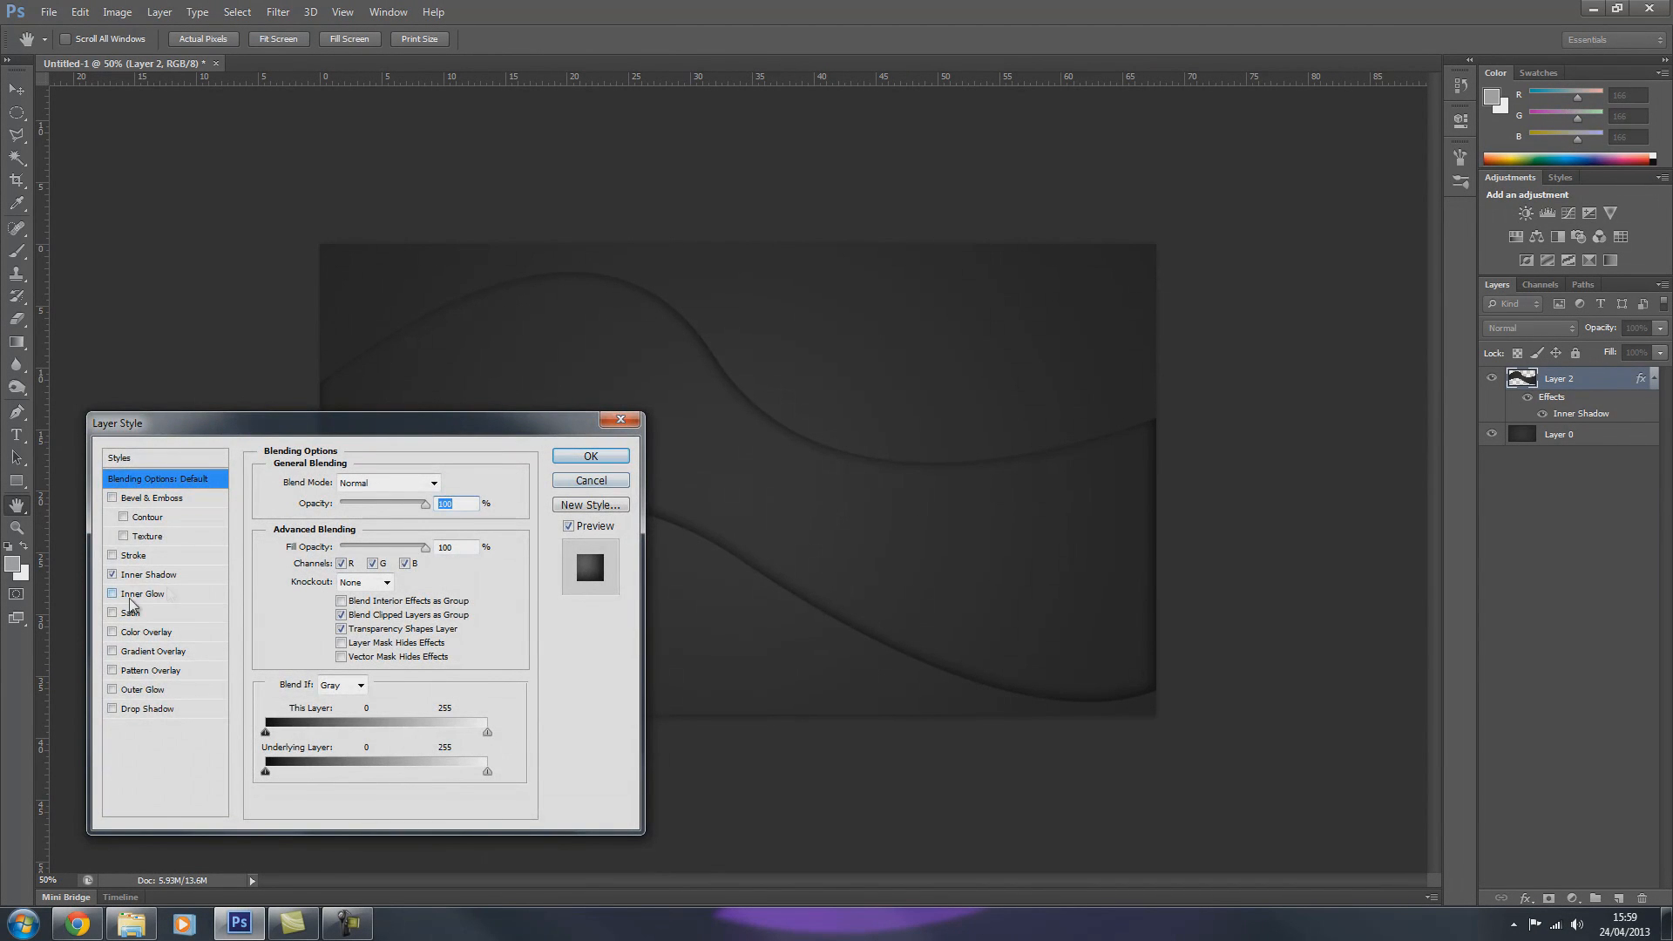
pyautogui.click(149, 577)
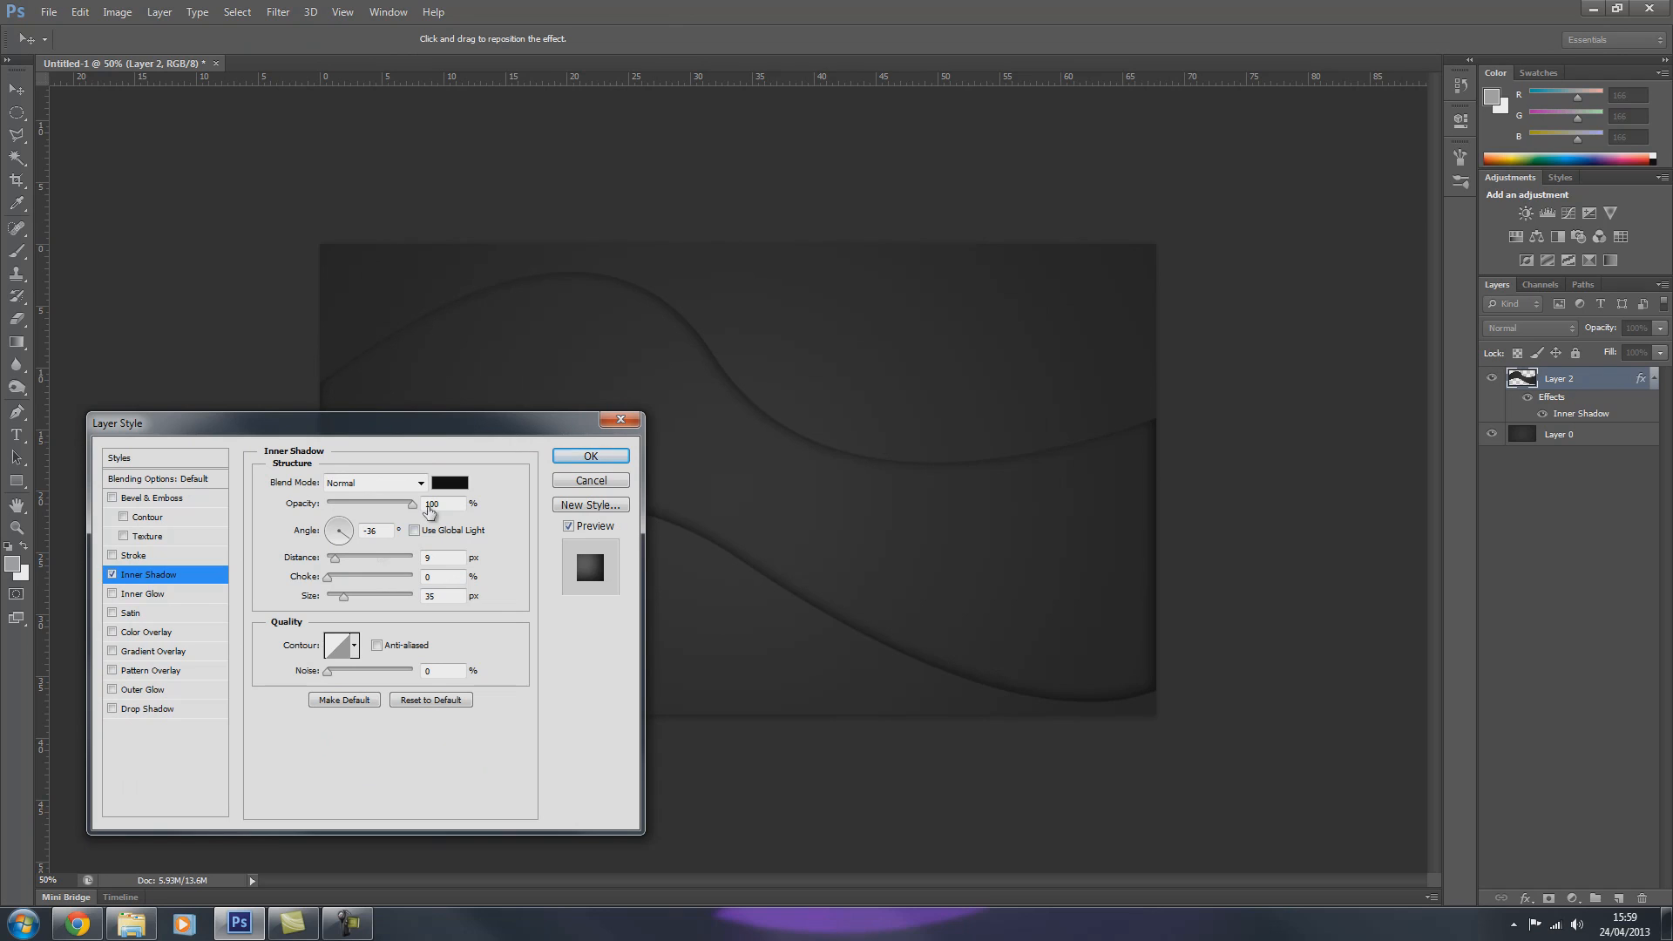
pyautogui.click(113, 575)
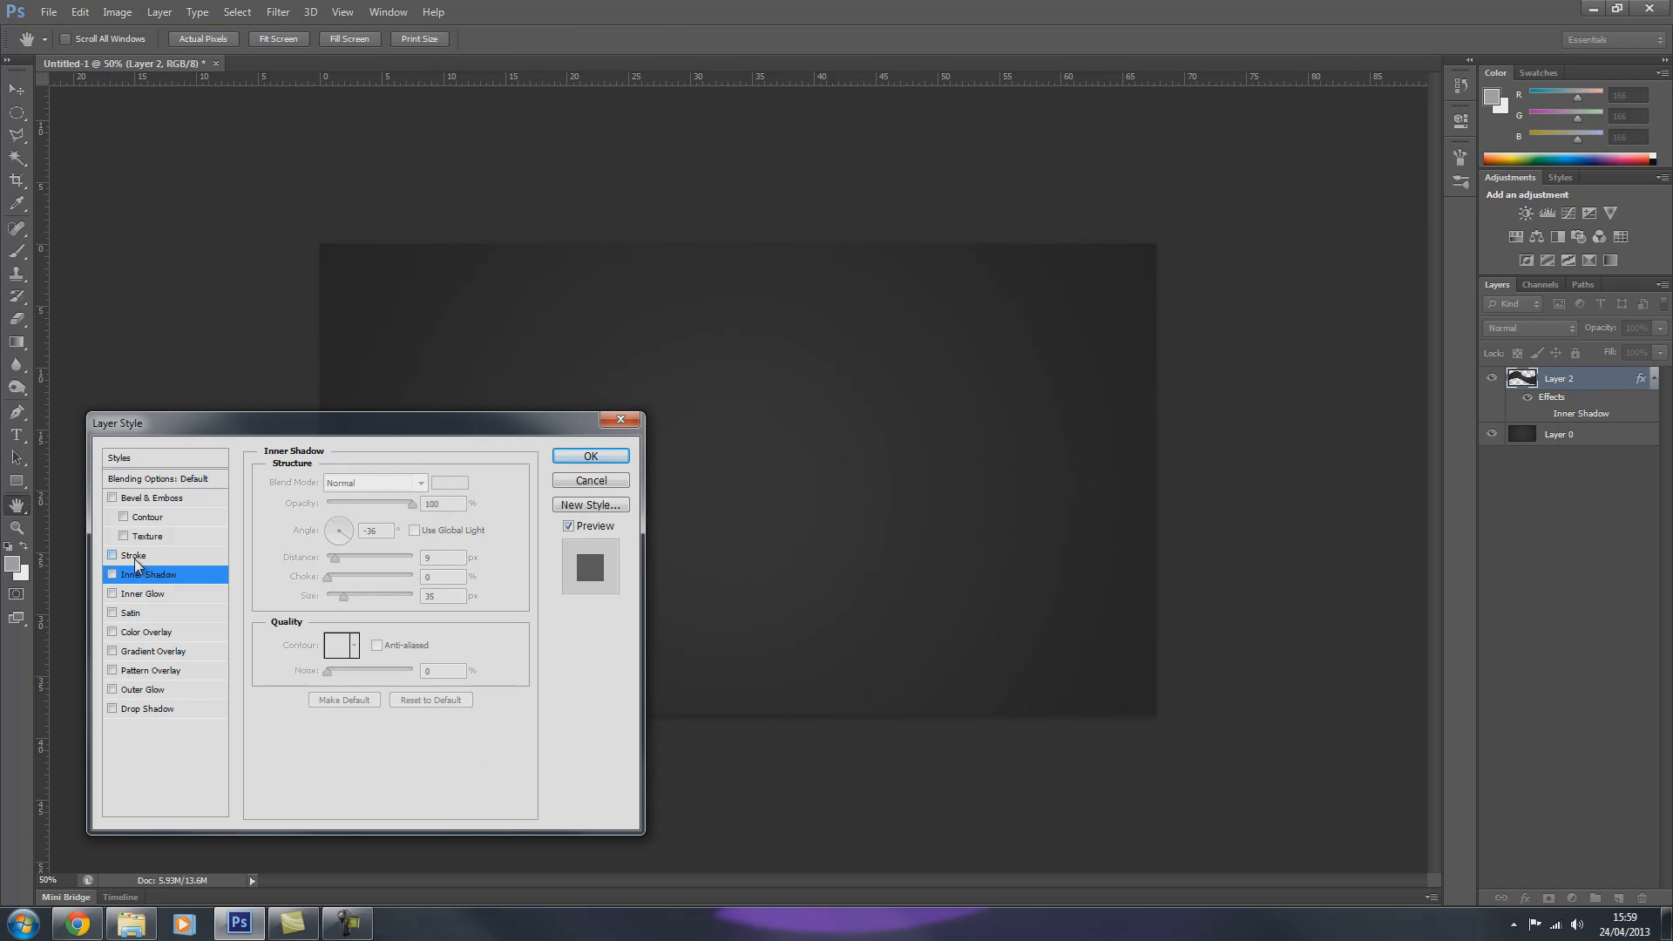
# Step: Add a mid-grey outside Stroke with a size of 9 px to the wave band and apply the layer style
pyautogui.click(133, 556)
pyautogui.moveTo(330, 420); pyautogui.dragTo(1059, 240)
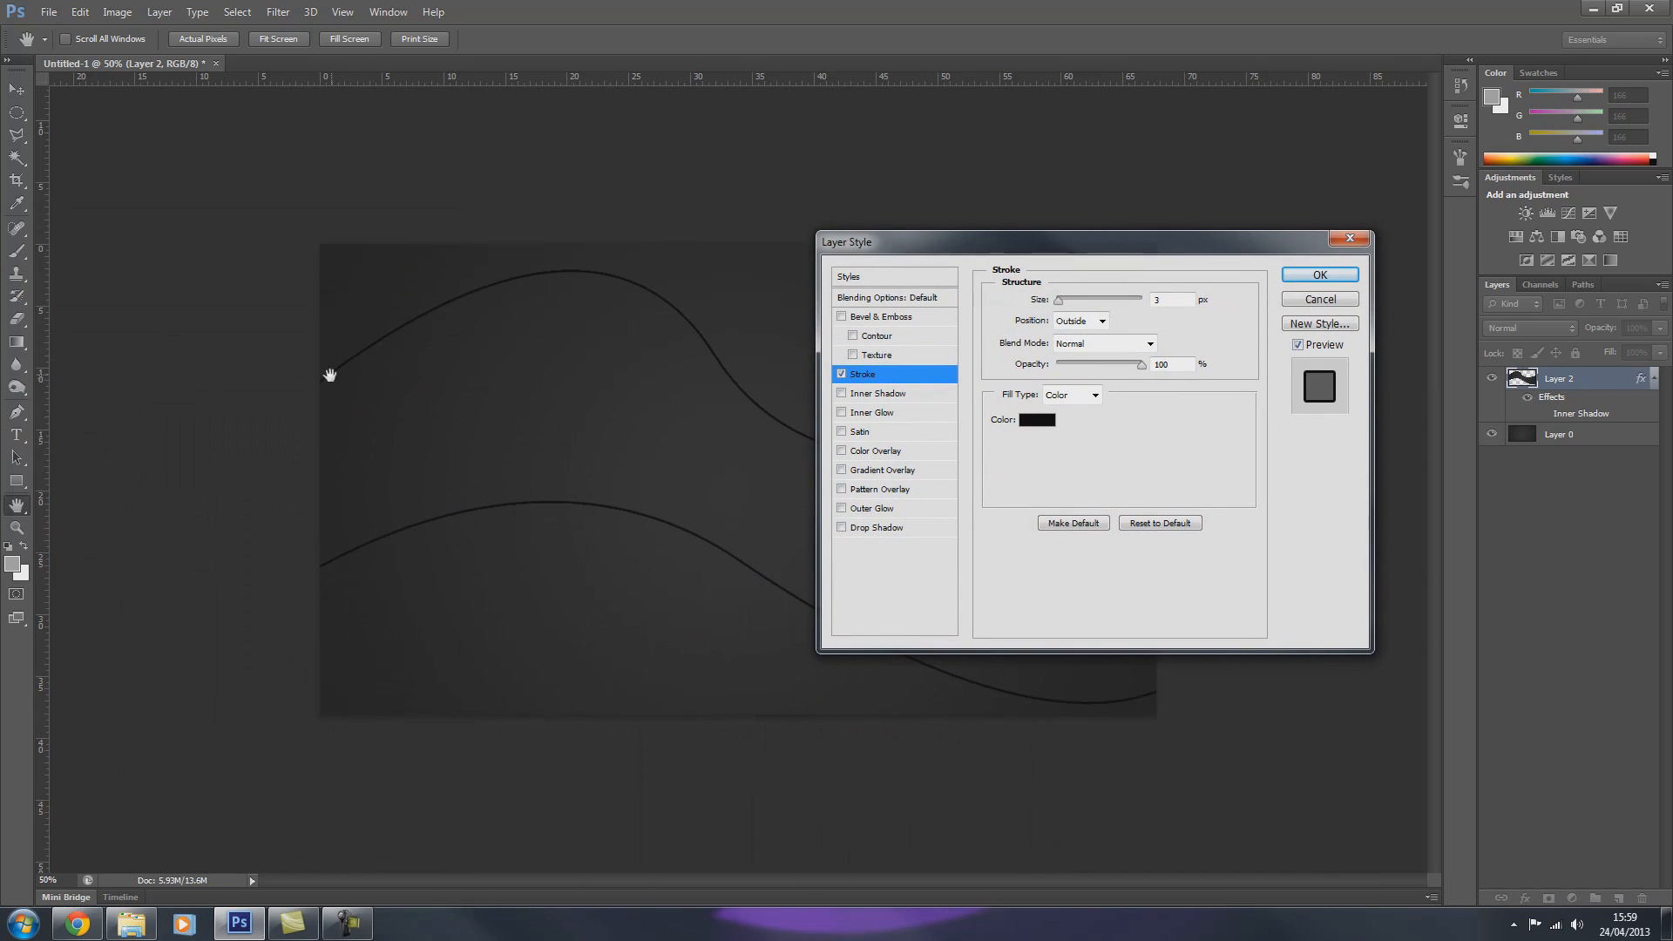
pyautogui.click(1045, 423)
pyautogui.click(798, 355)
pyautogui.click(1036, 421)
pyautogui.moveTo(418, 472); pyautogui.dragTo(367, 439)
pyautogui.click(782, 323)
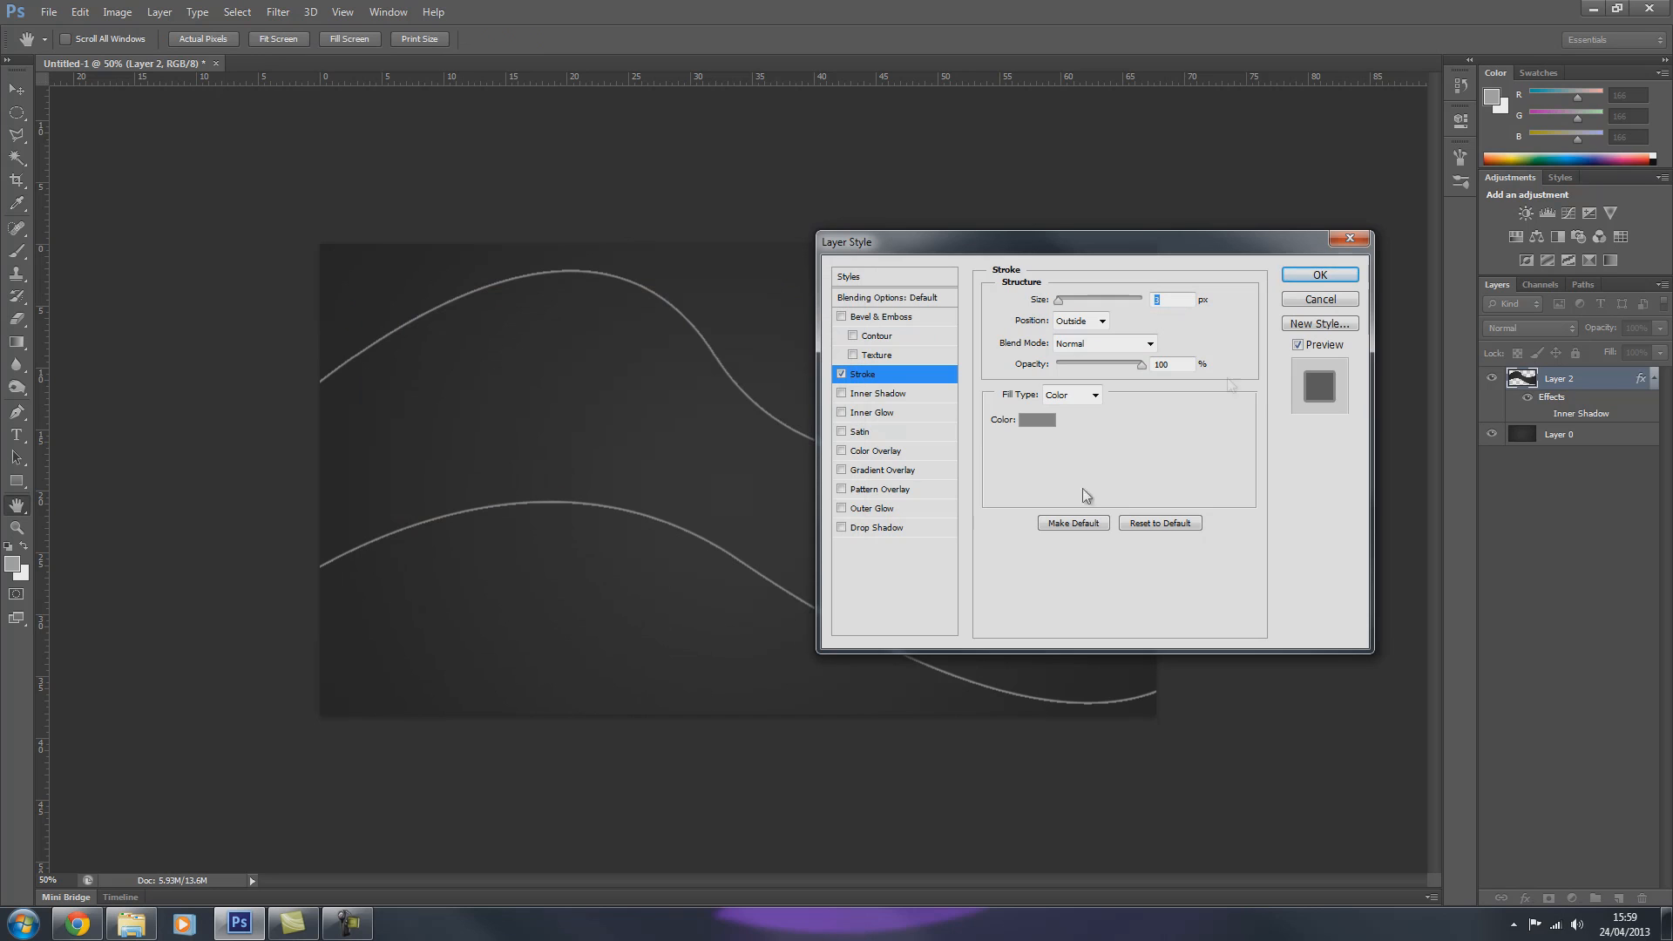
pyautogui.moveTo(1059, 301); pyautogui.dragTo(1066, 305)
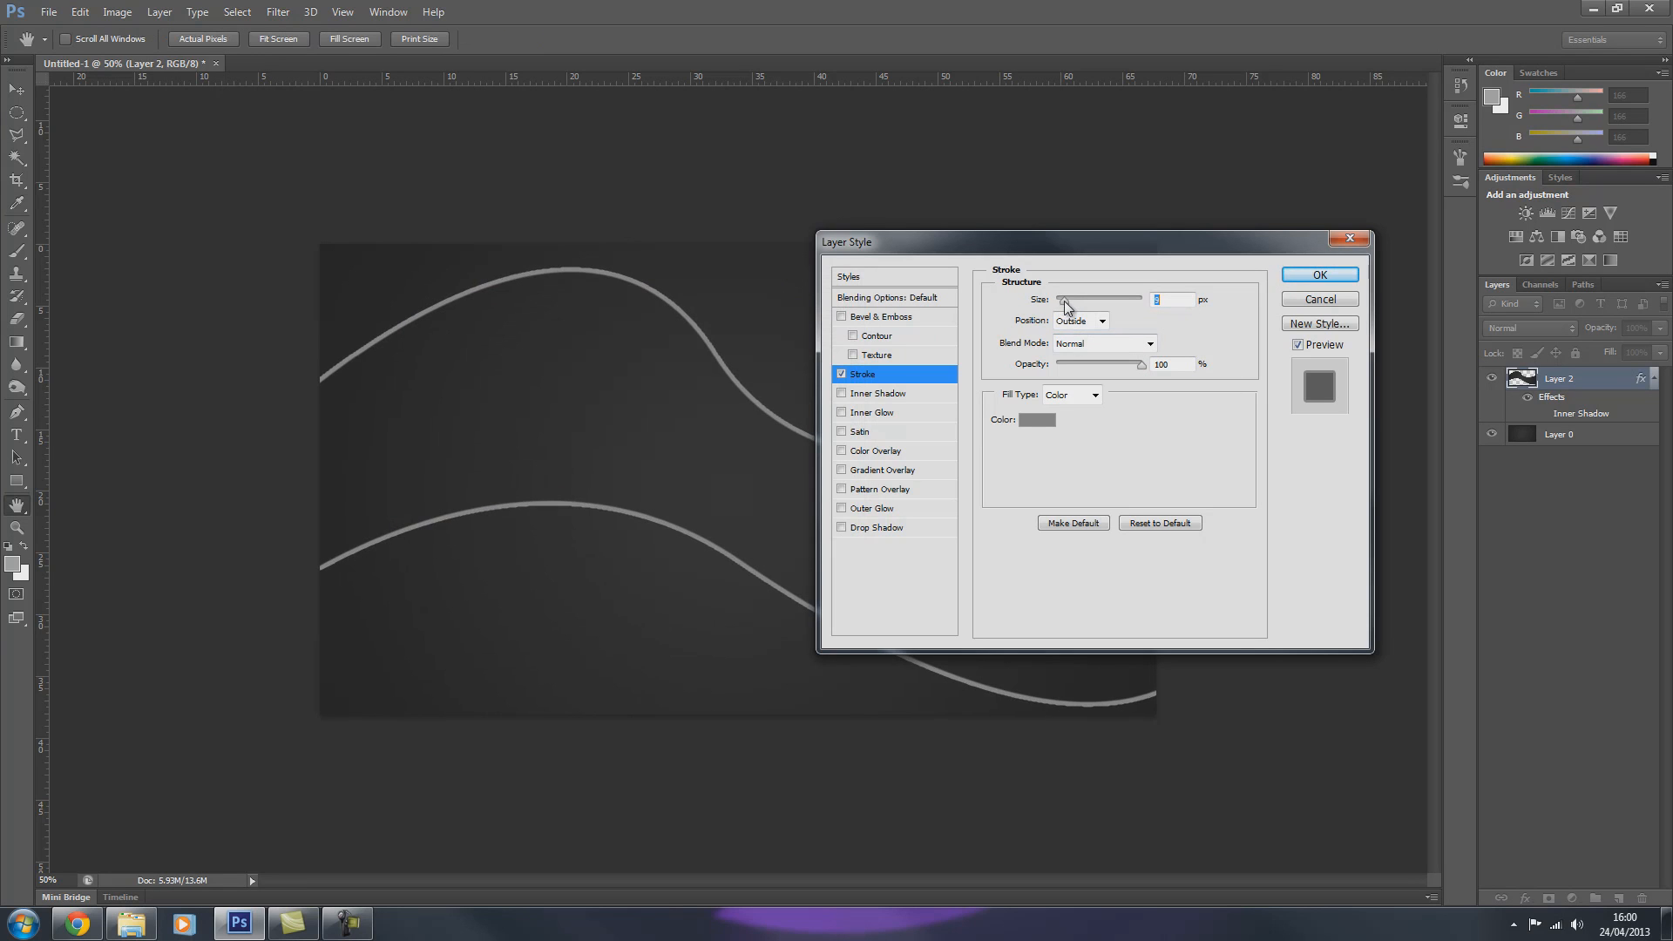
pyautogui.click(1322, 275)
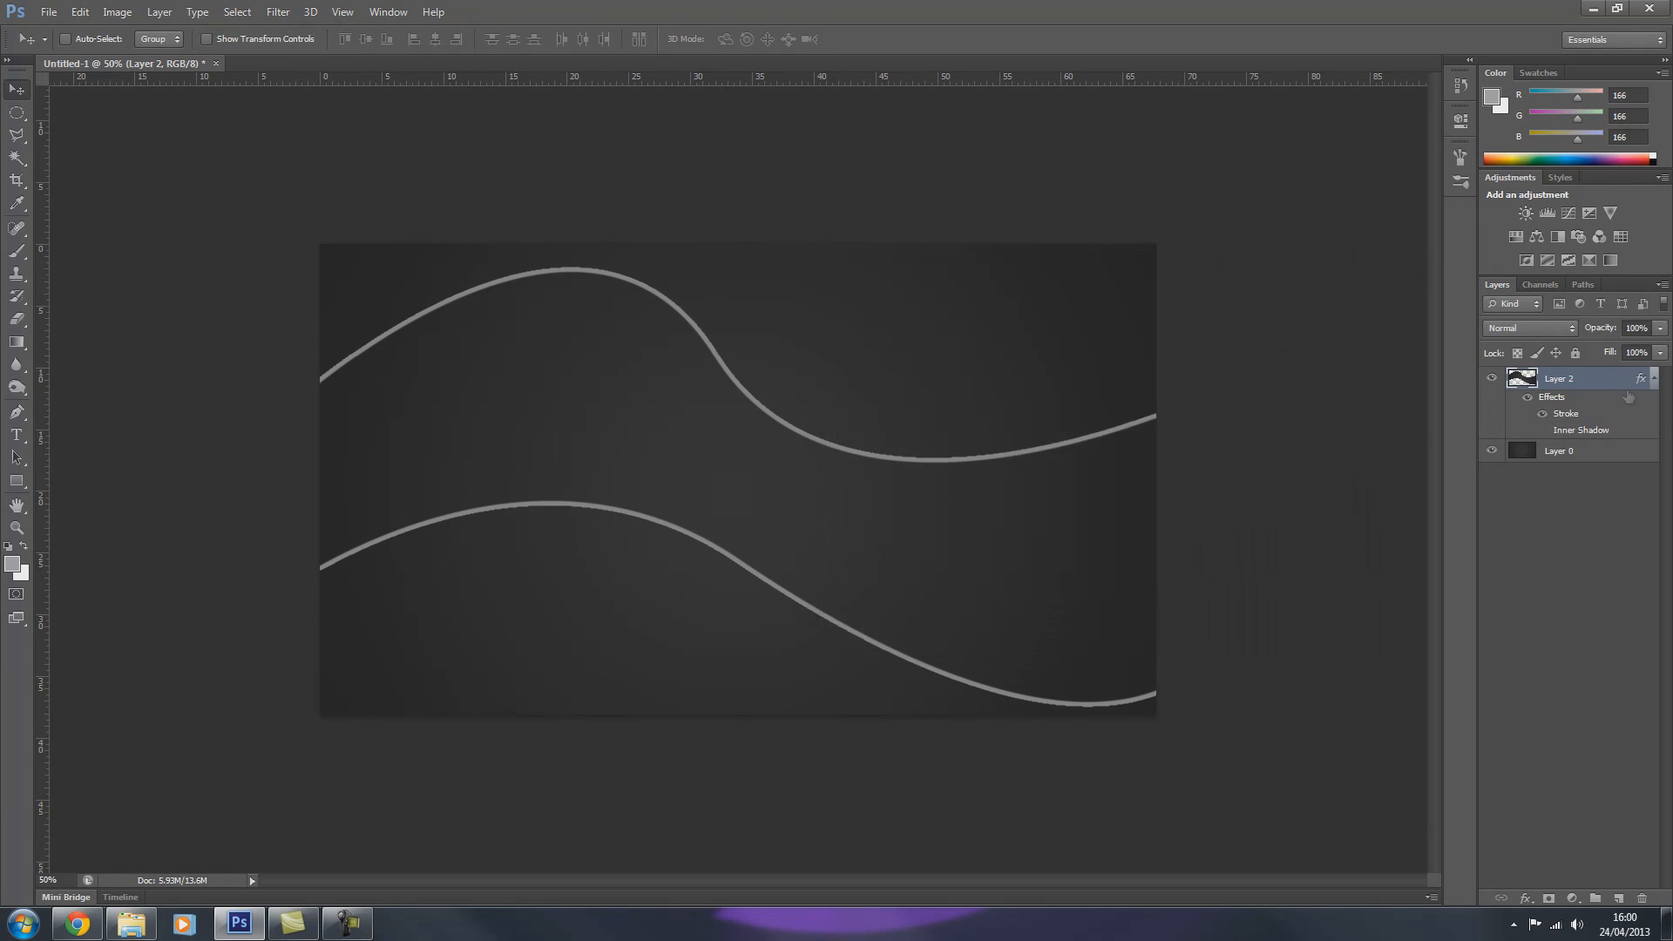
# Step: Add a Gradient Overlay to the wave band and set its style to Reflected
pyautogui.doubleClick(1608, 383)
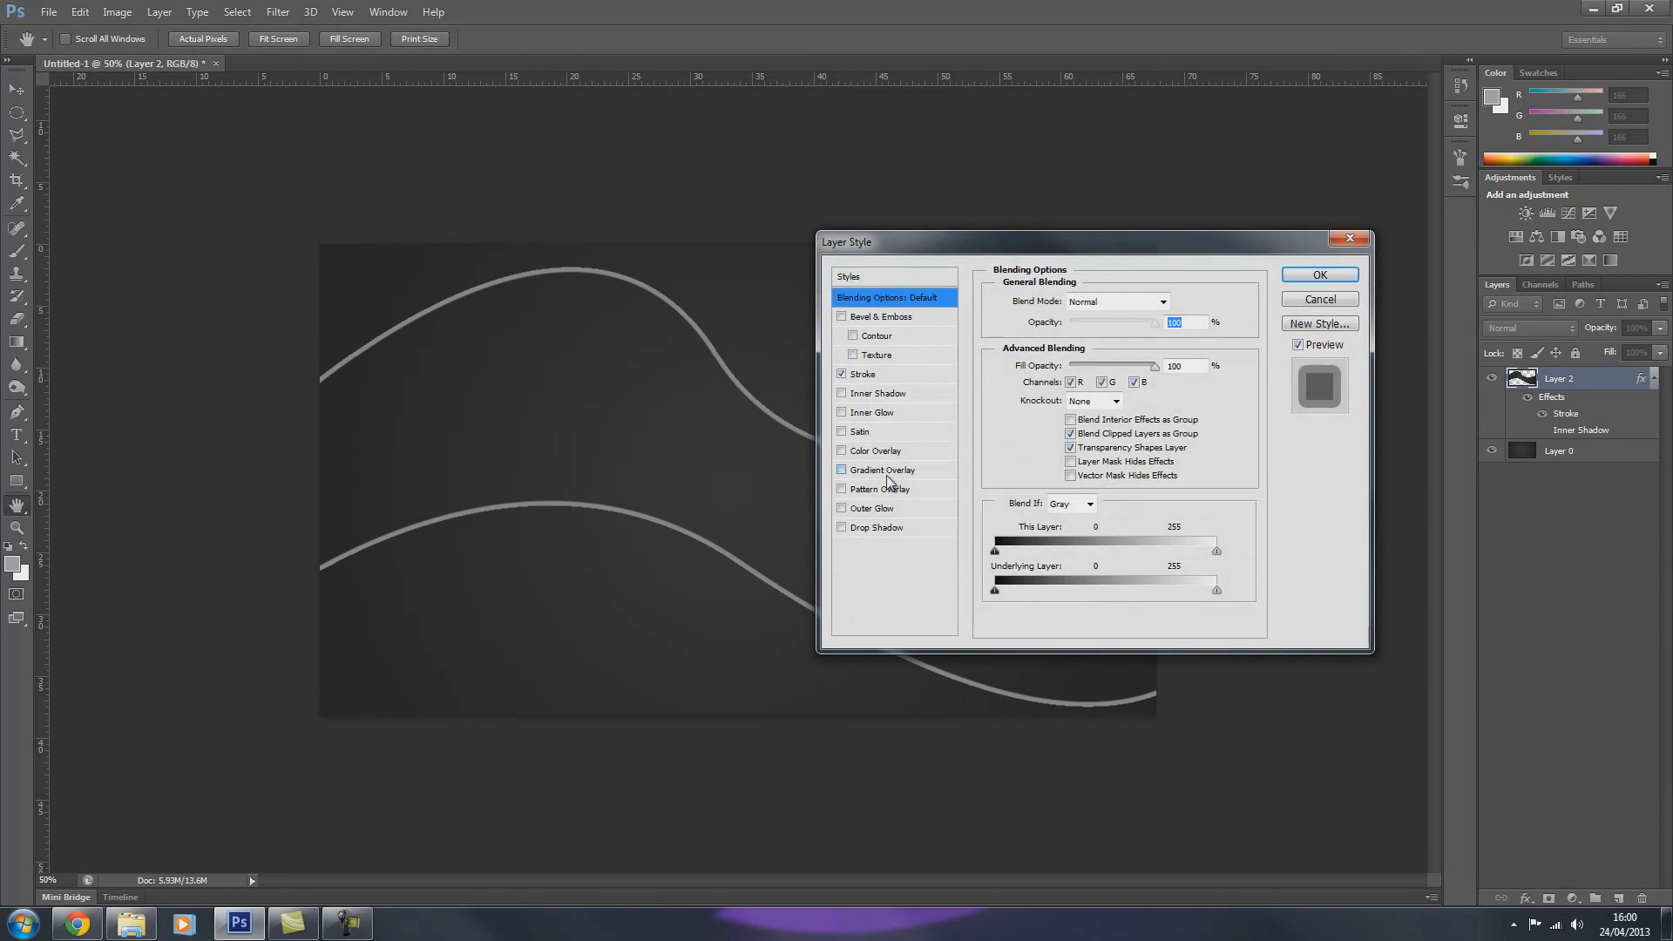
pyautogui.click(882, 469)
pyautogui.click(1093, 364)
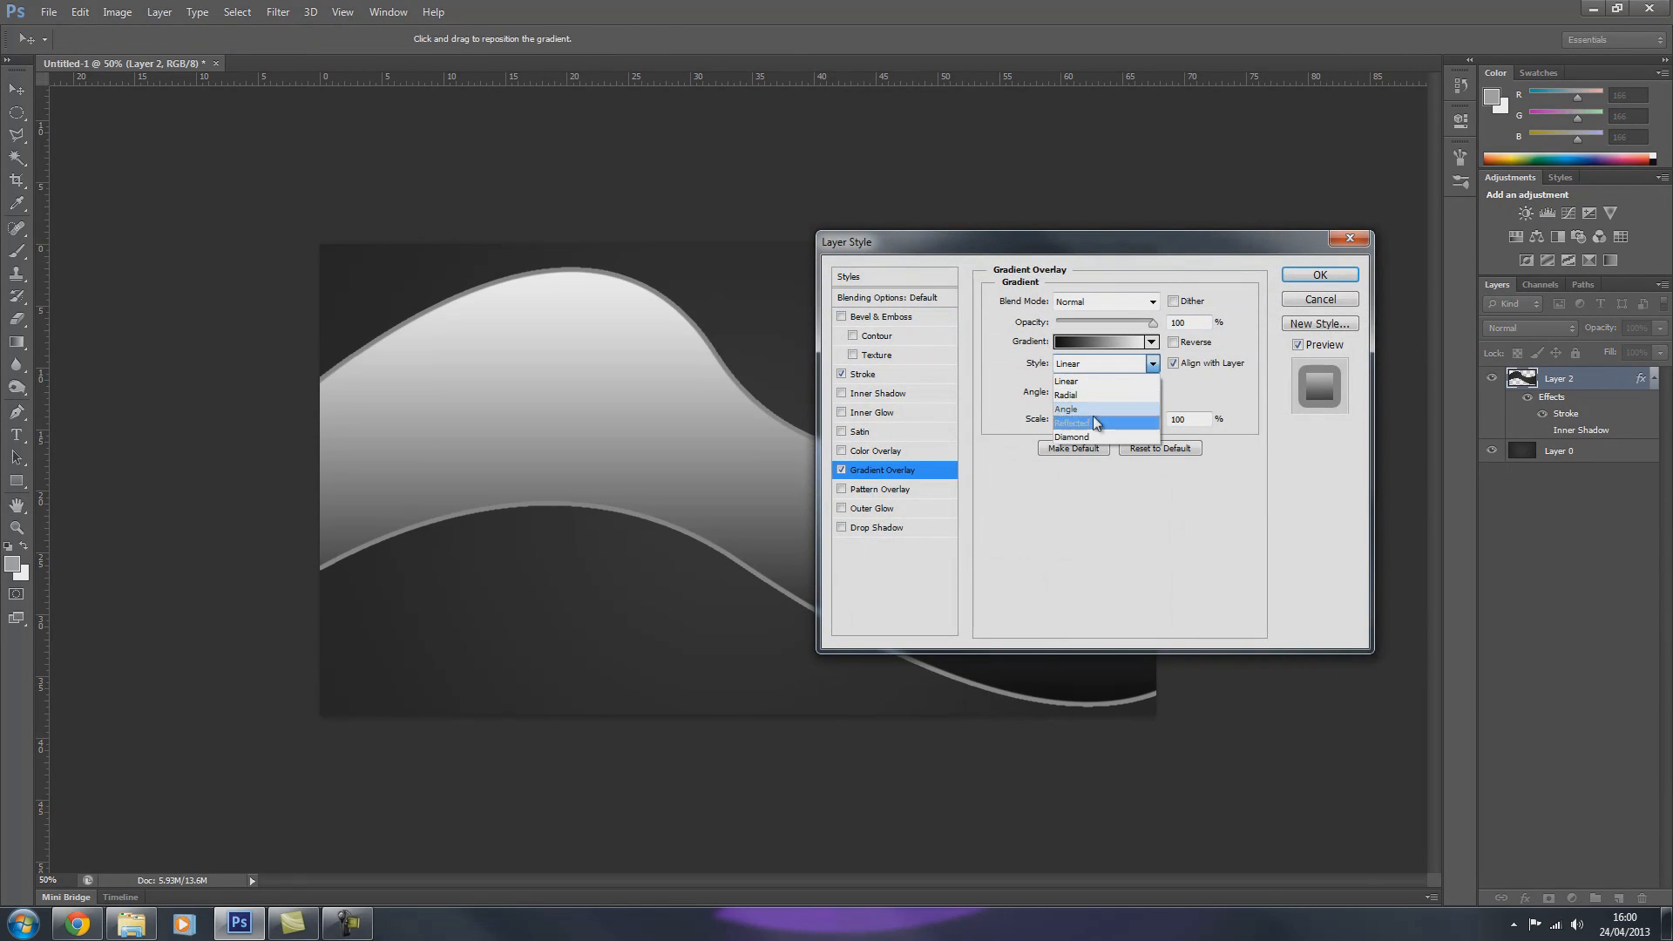
pyautogui.click(1096, 424)
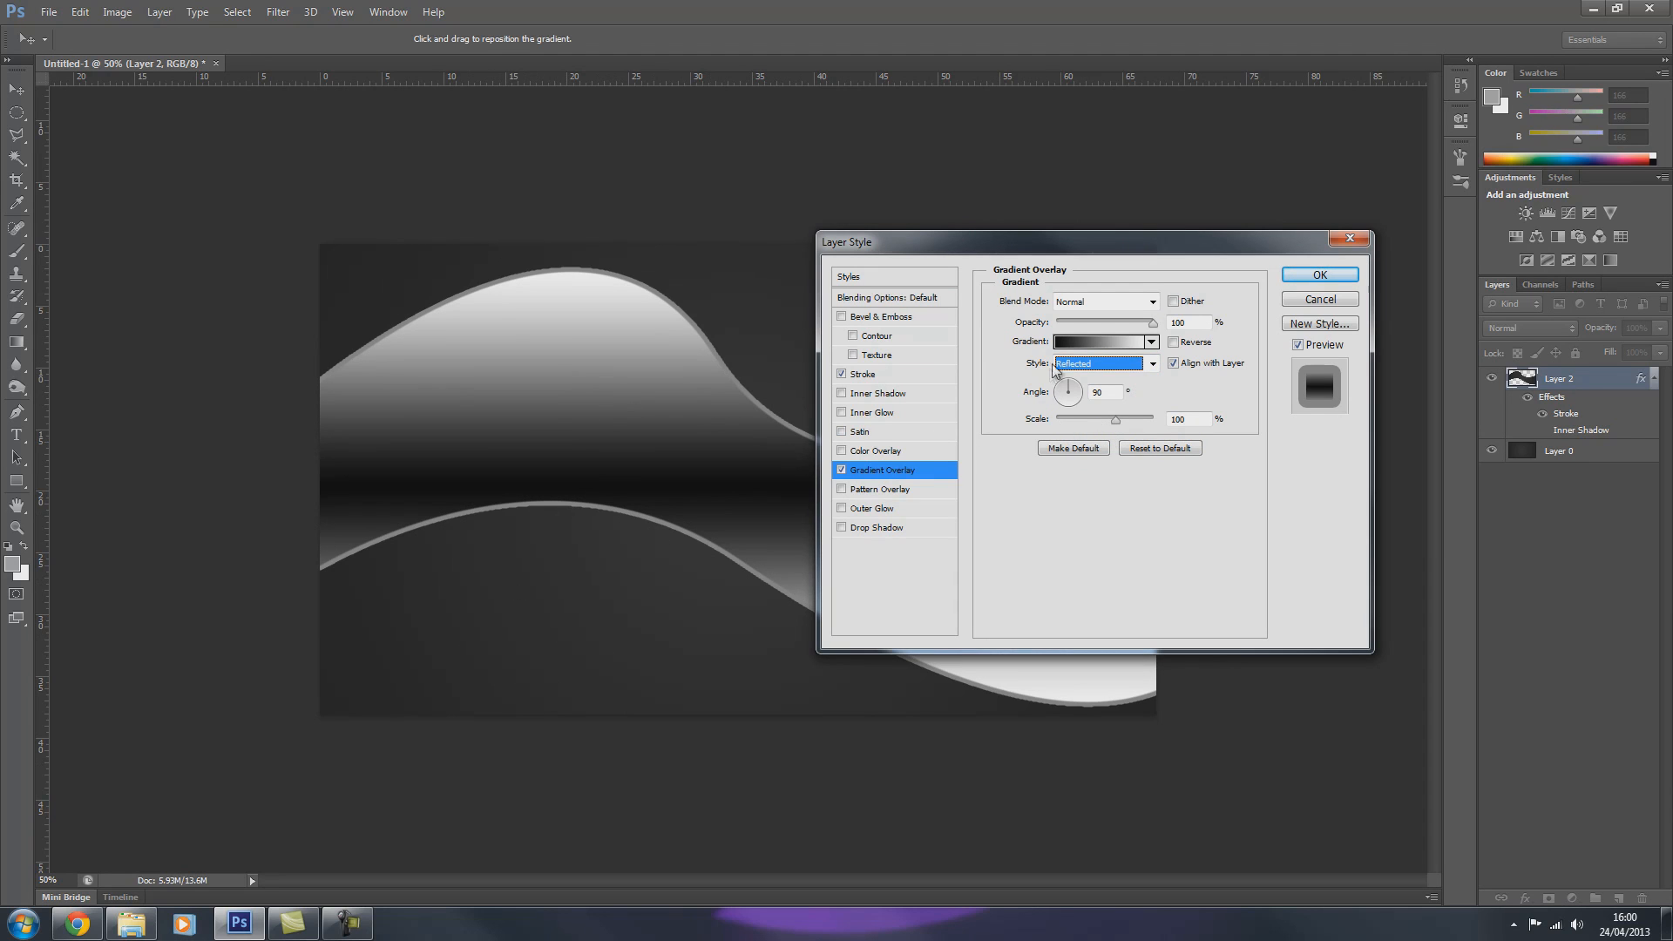
# Step: Set both colour stops of the overlay gradient to dark grey and apply the layer style
pyautogui.click(1087, 342)
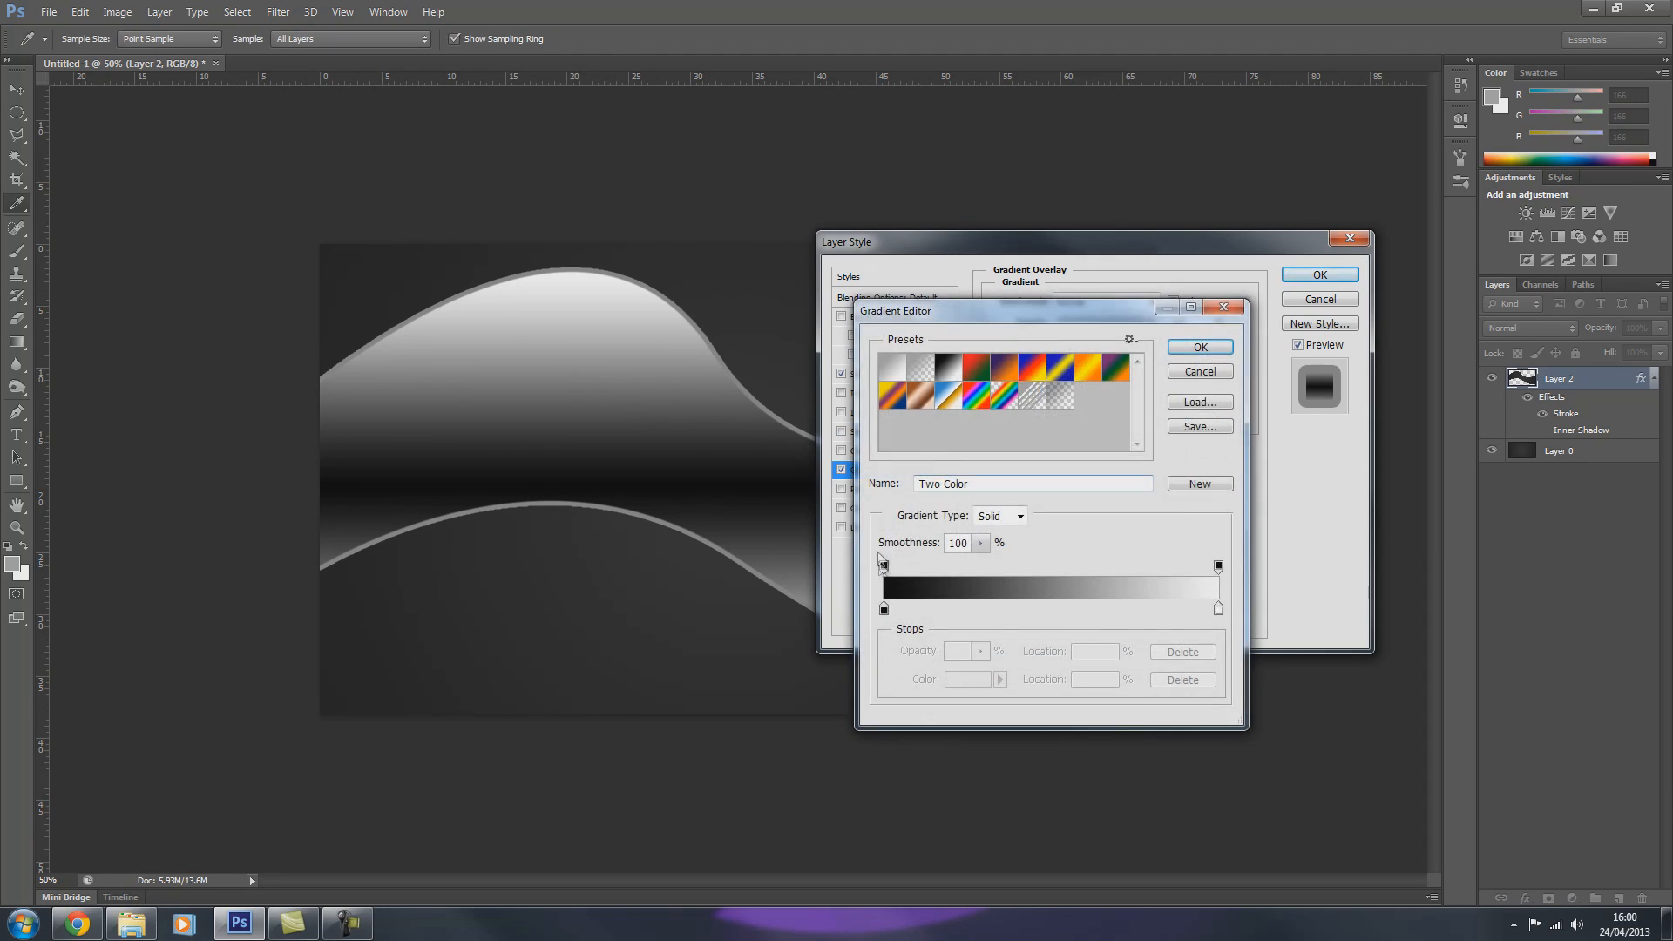
pyautogui.doubleClick(884, 608)
pyautogui.moveTo(408, 511); pyautogui.dragTo(357, 515)
pyautogui.click(783, 323)
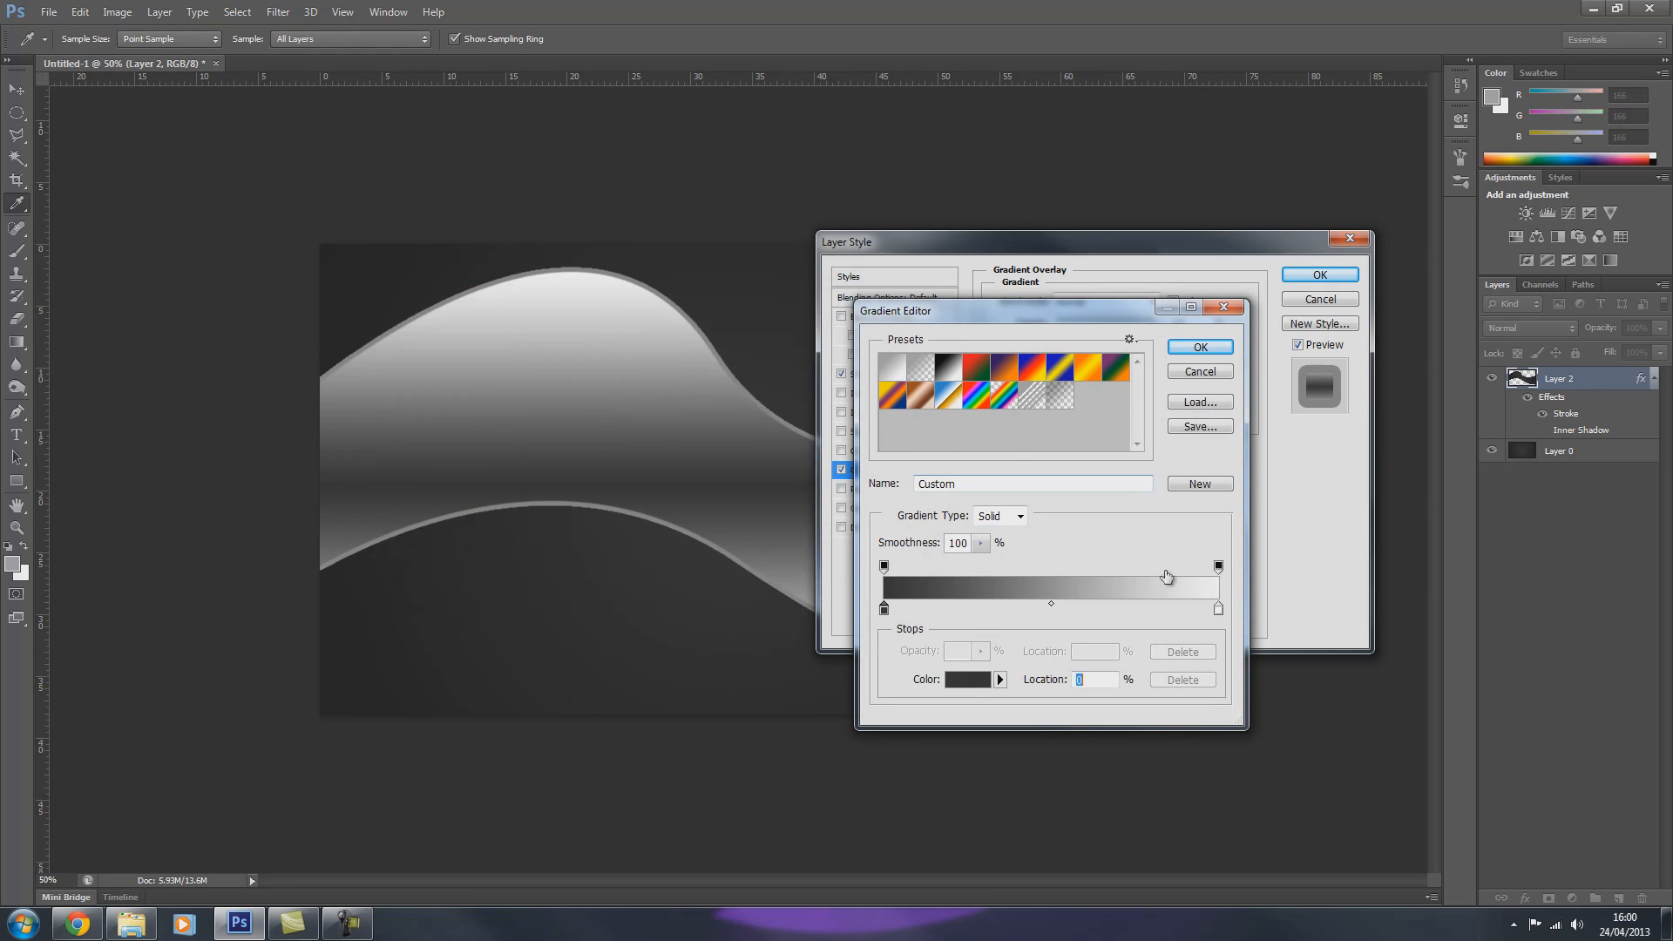
pyautogui.doubleClick(1218, 608)
pyautogui.moveTo(396, 487); pyautogui.dragTo(353, 516)
pyautogui.click(775, 324)
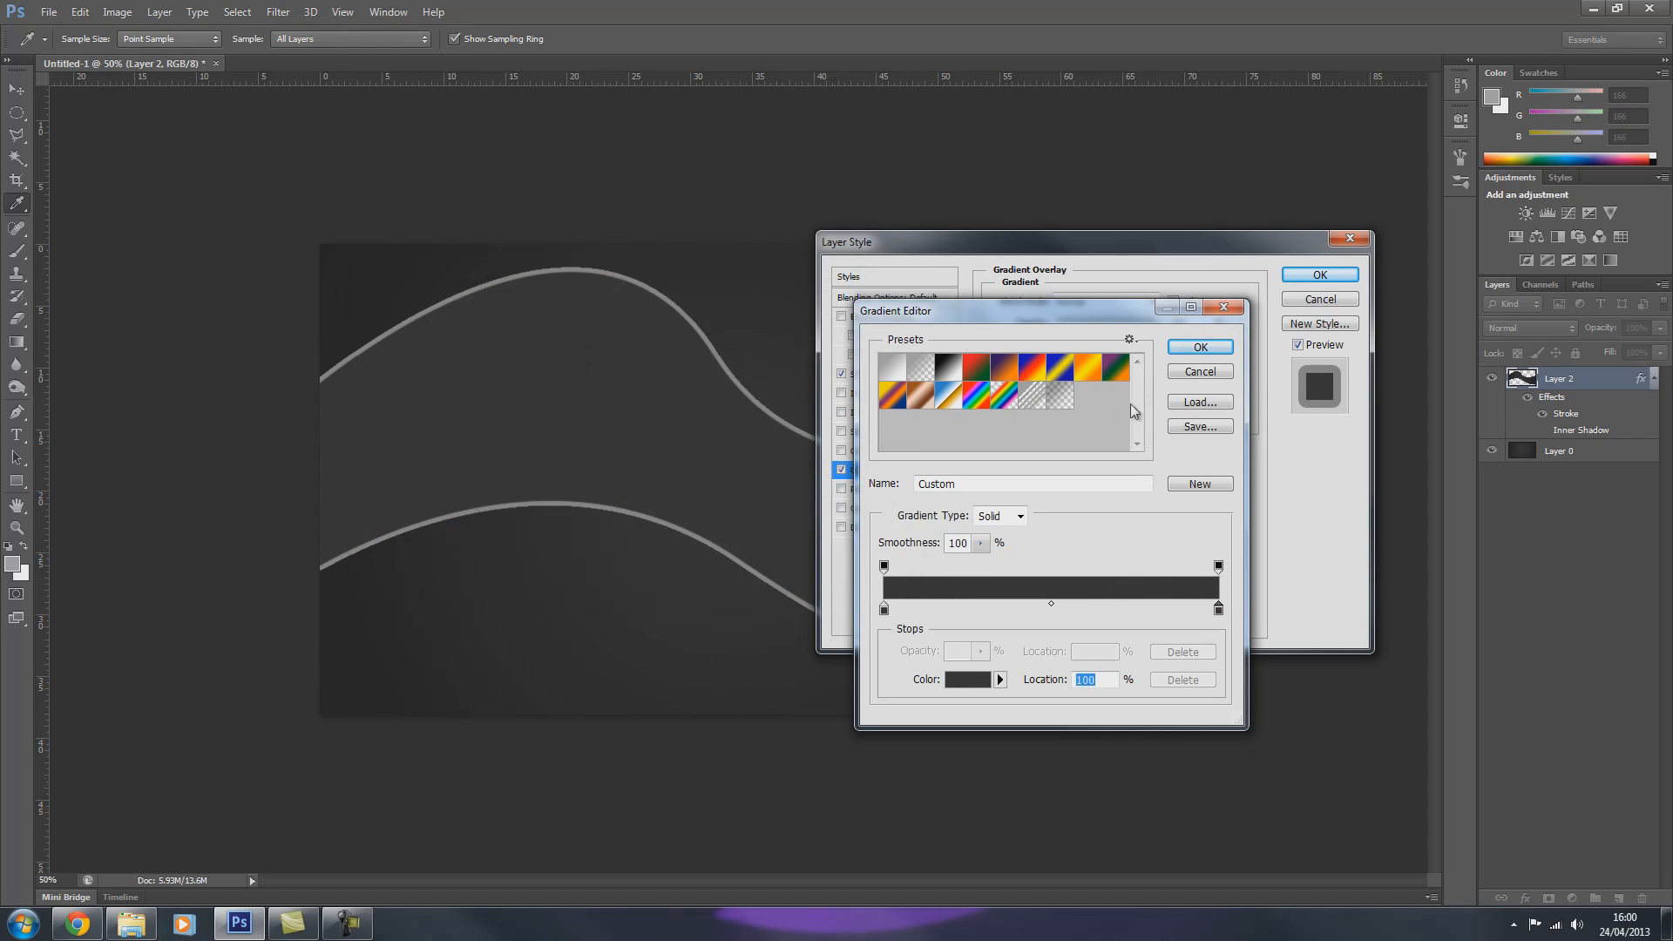
pyautogui.click(1200, 347)
pyautogui.click(1320, 276)
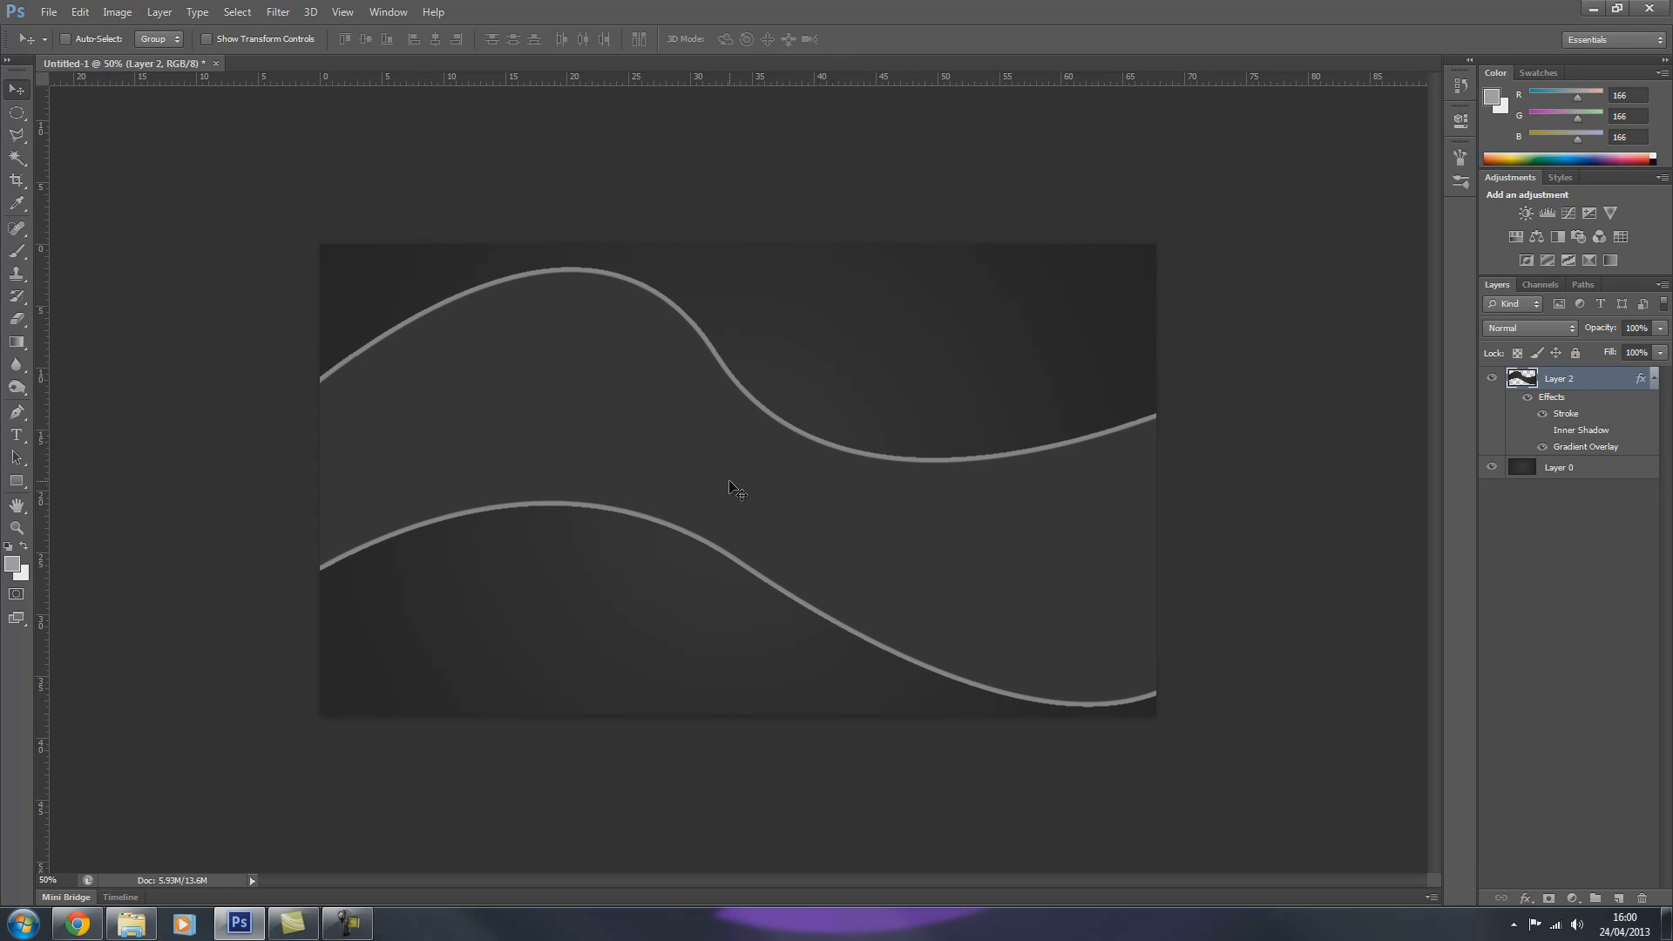
# Step: Try the Linear style for the wave band's Gradient Overlay and set it back to Reflected
pyautogui.doubleClick(1607, 381)
pyautogui.click(889, 473)
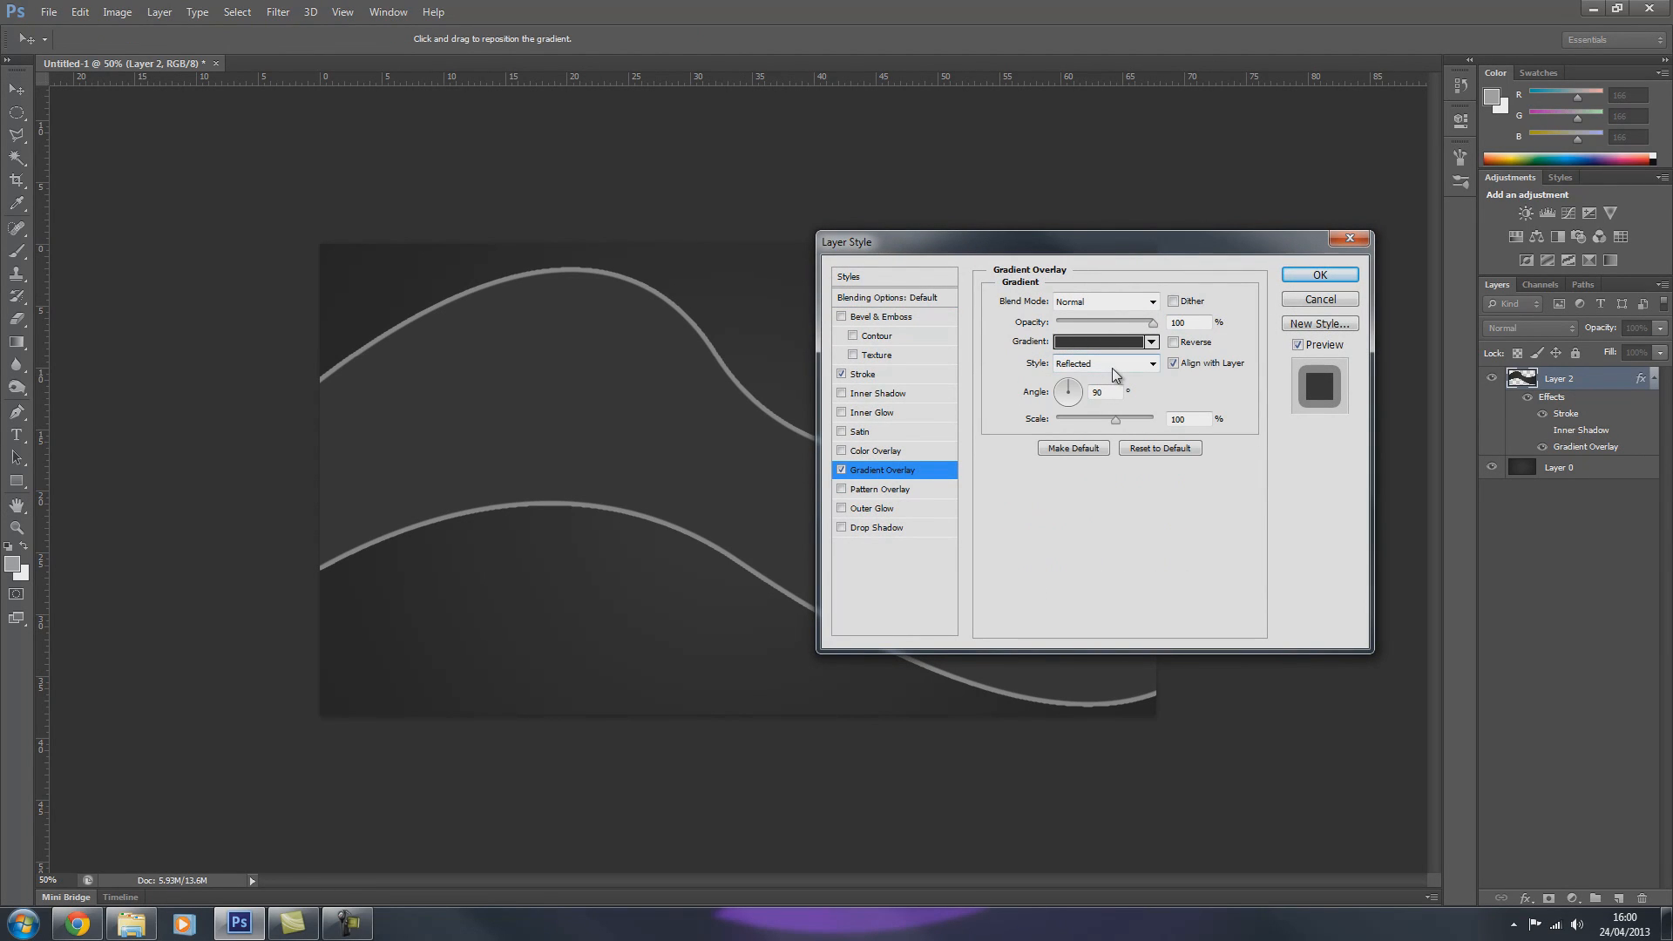
pyautogui.click(1111, 368)
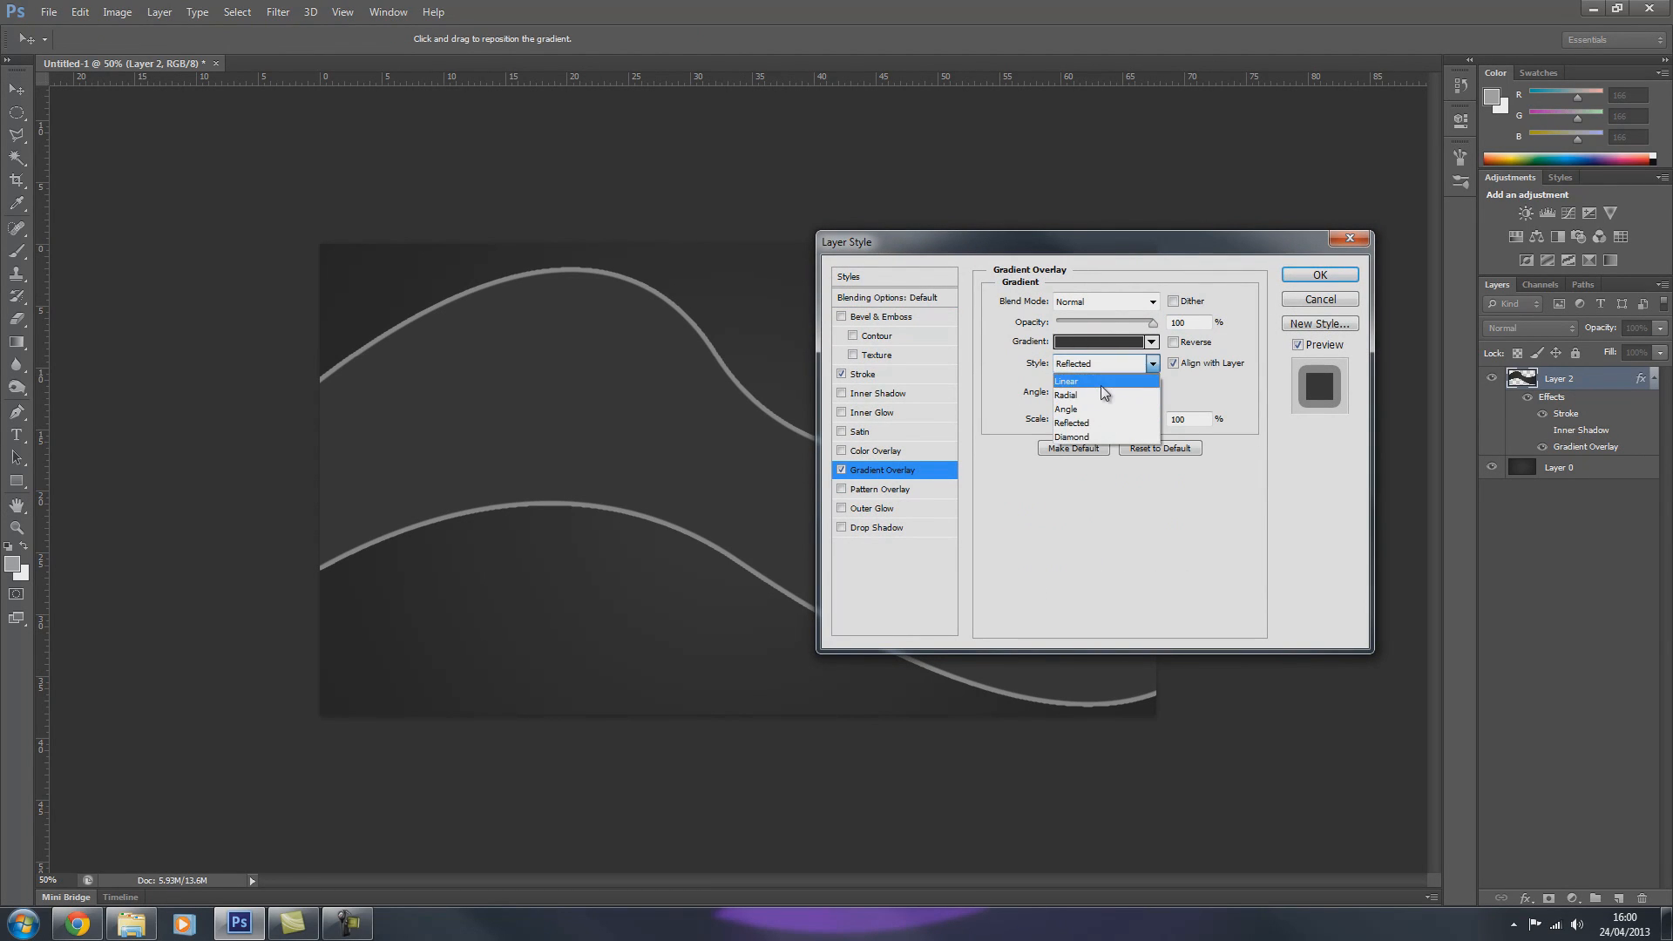
pyautogui.click(1100, 383)
pyautogui.click(1115, 365)
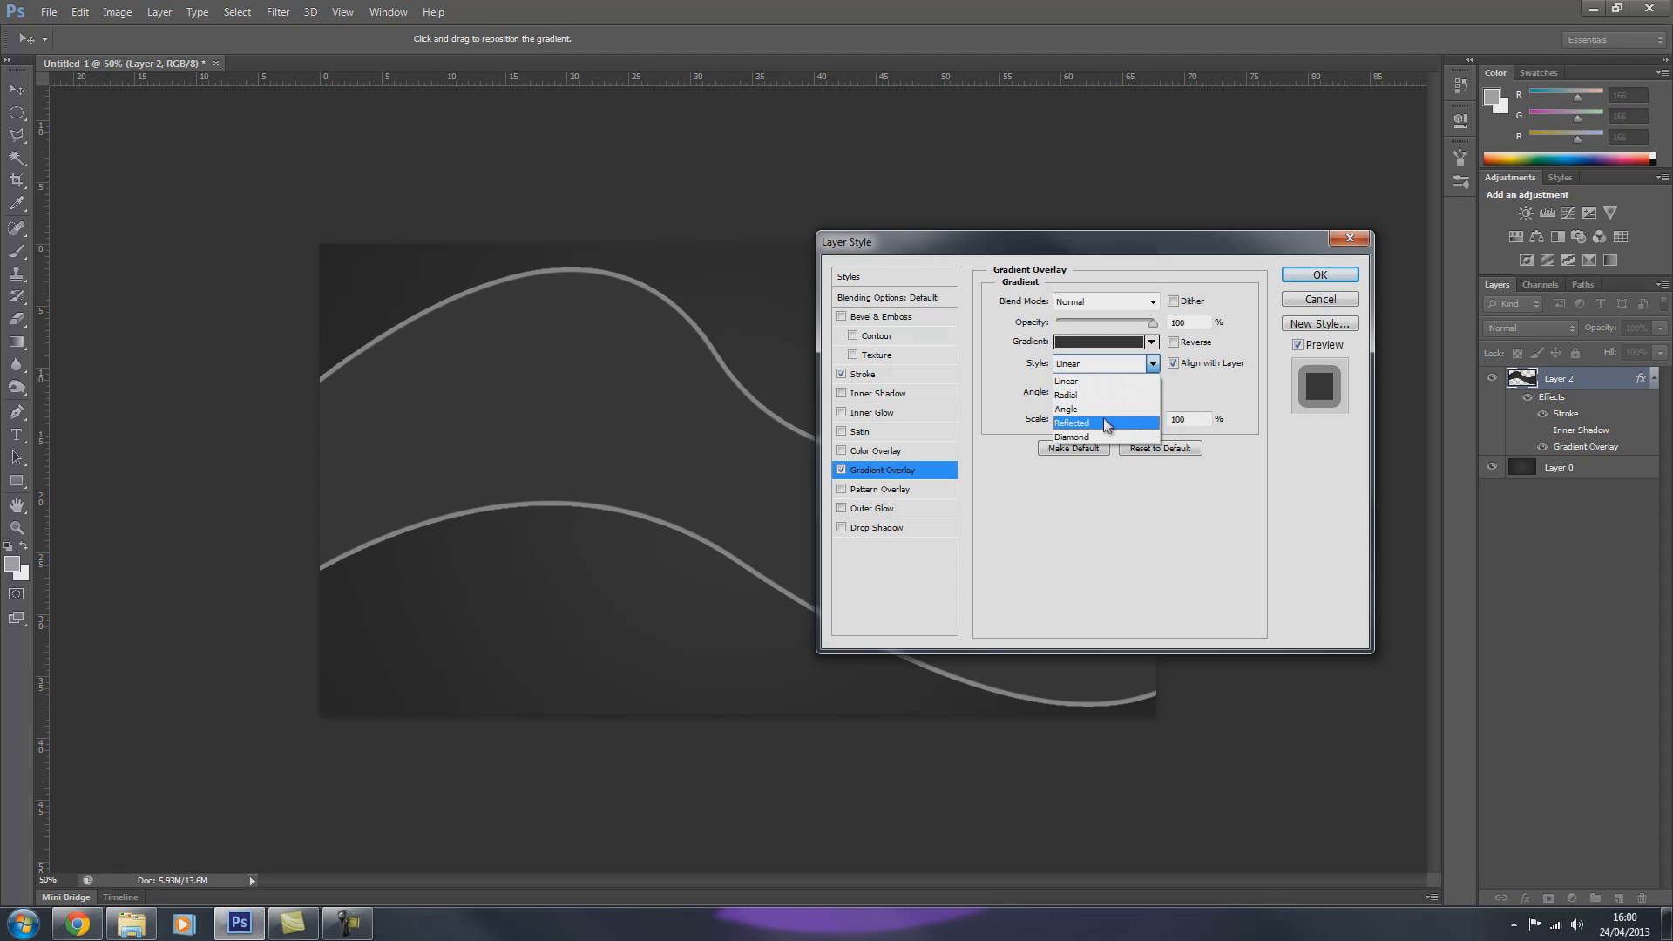
pyautogui.click(1105, 422)
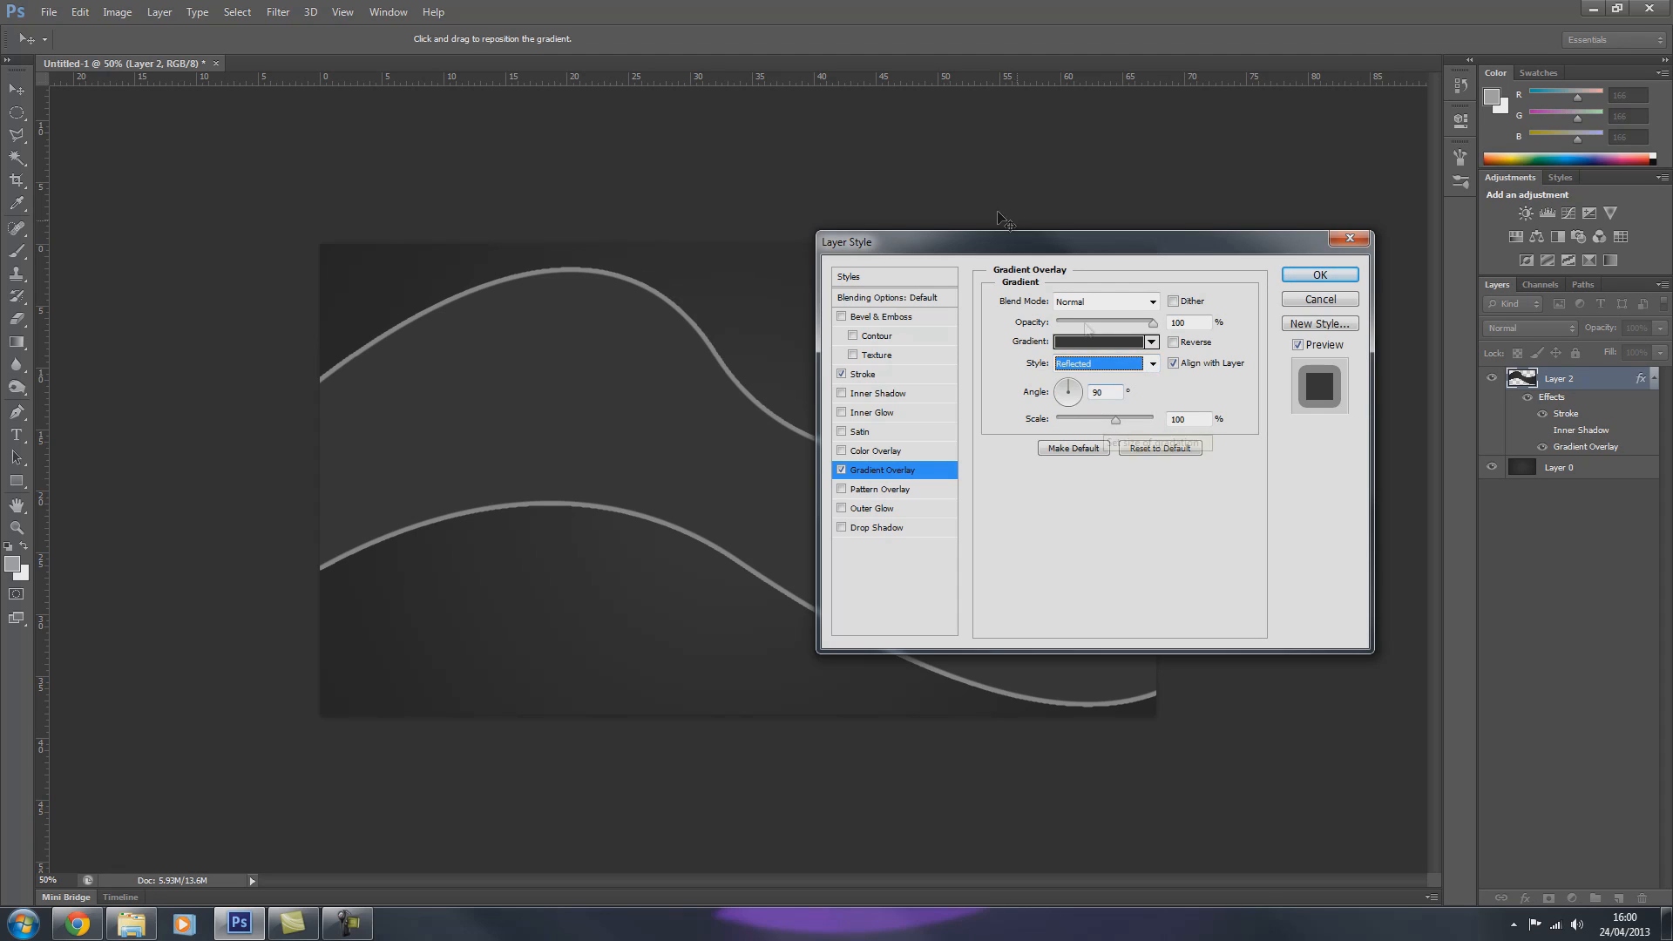
# Step: Try Stroke sizes of 3 px and 15 px on the wave band, return to 9 px and apply the layer style
pyautogui.click(871, 374)
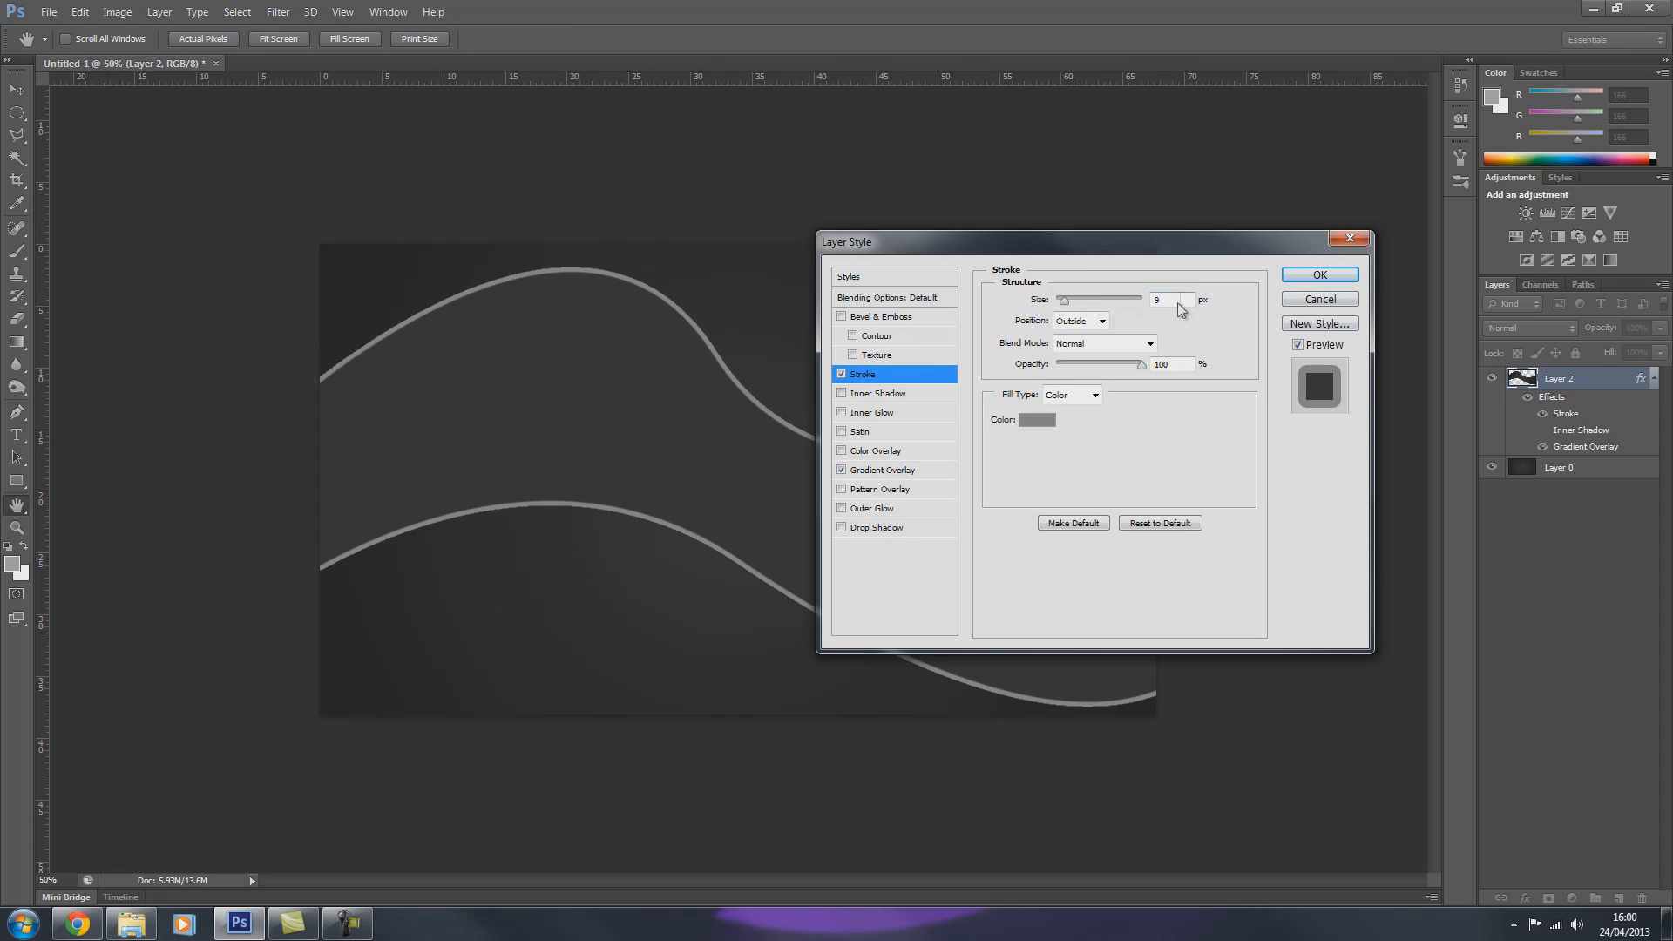
pyautogui.write('3')
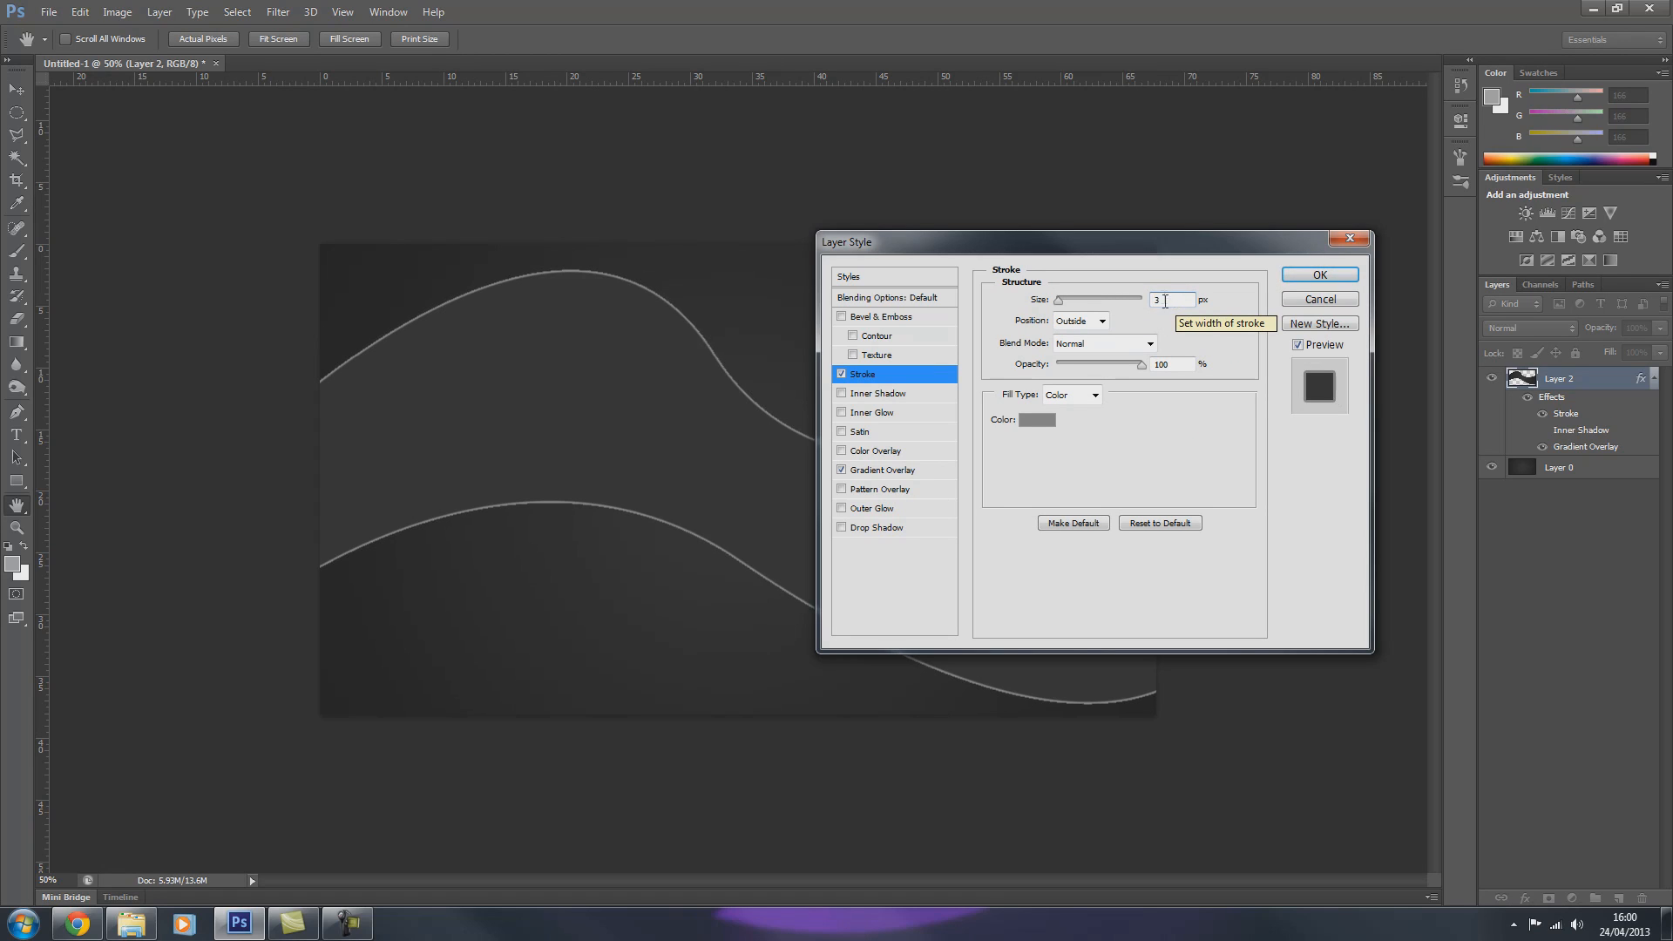
pyautogui.doubleClick(1169, 302)
pyautogui.write('15')
pyautogui.press('BackSpace')
pyautogui.press('BackSpace')
pyautogui.write('9')
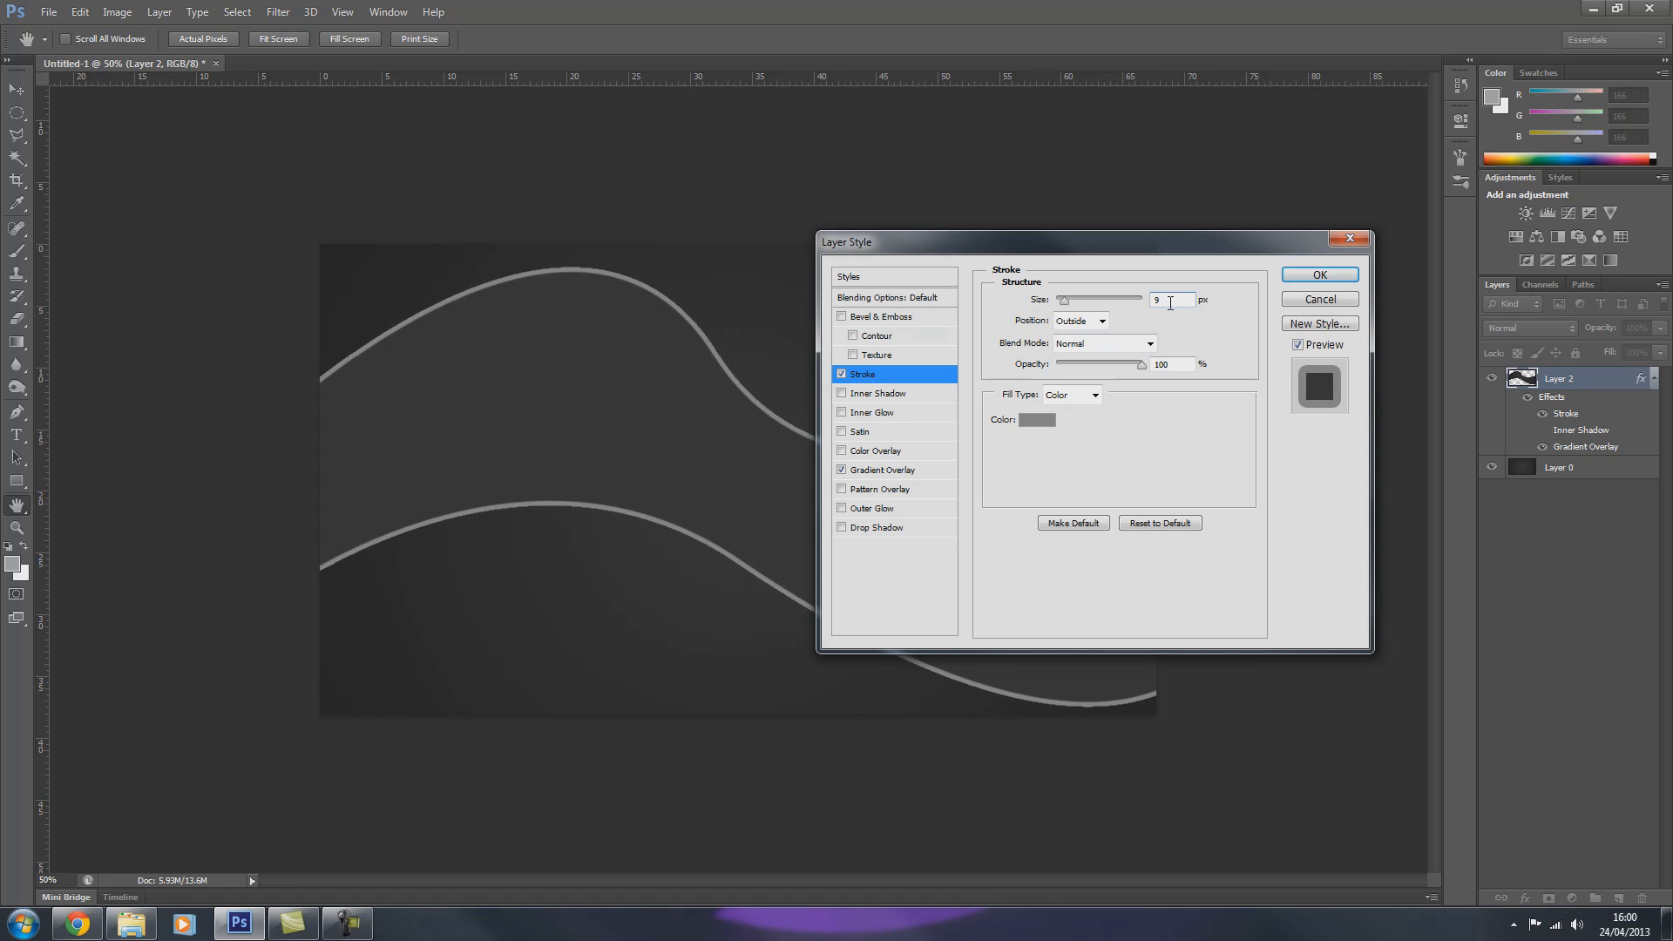
pyautogui.press('Return')
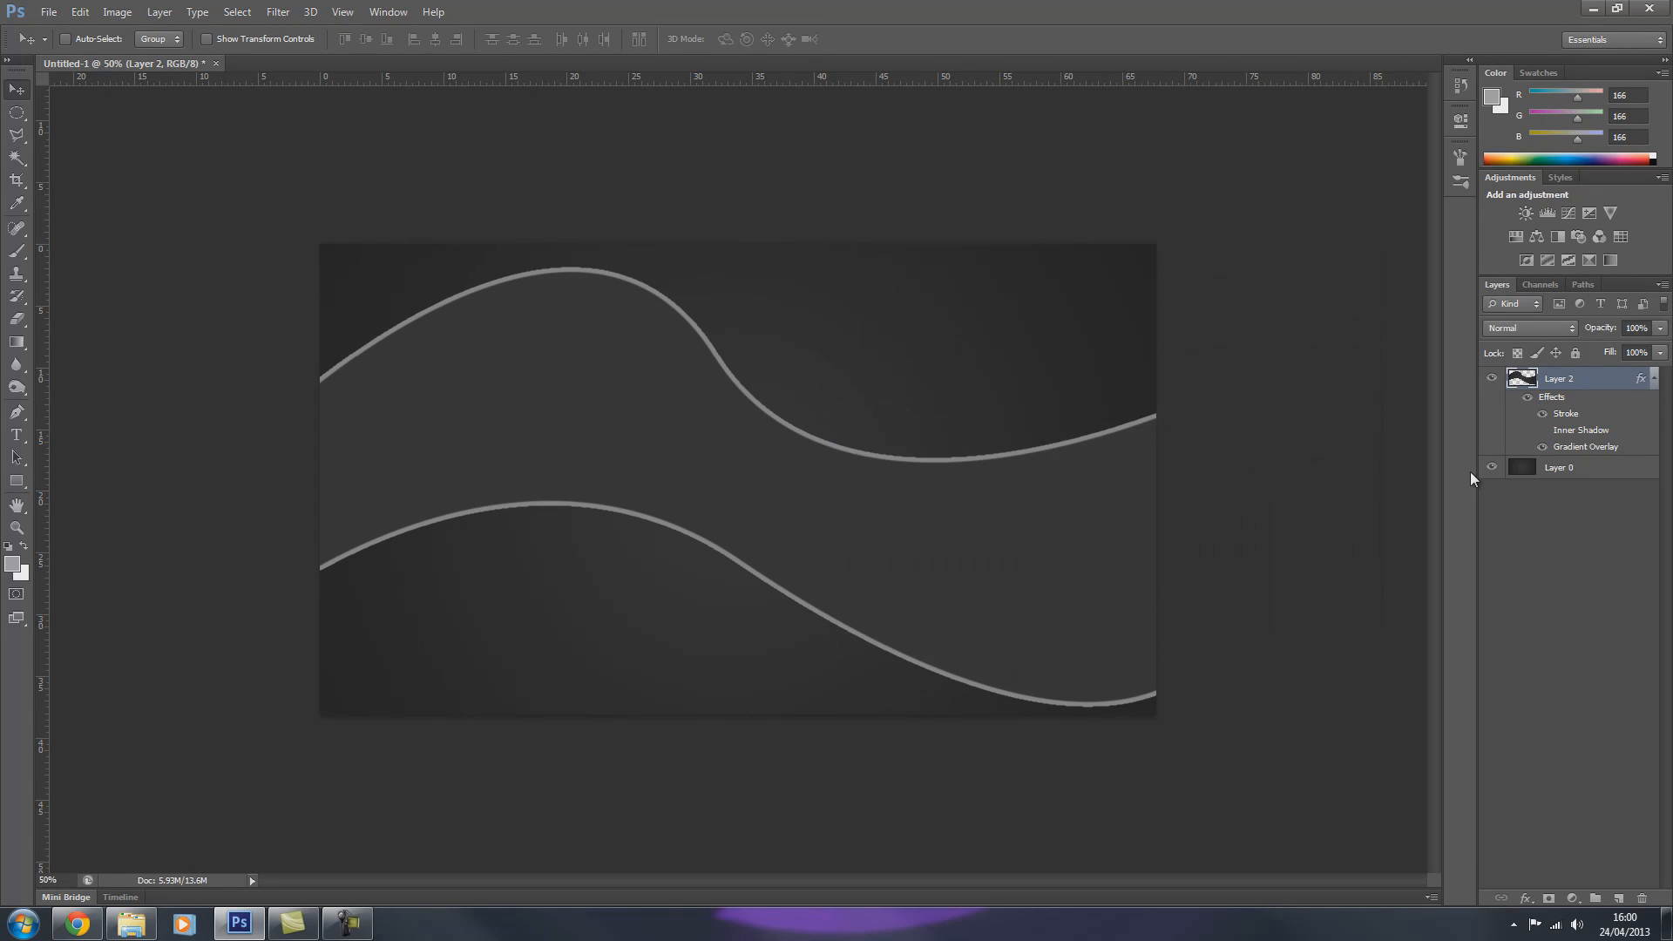
# Step: Duplicate the wave band's Layer 2
pyautogui.hotkey('ctrl', 'j')
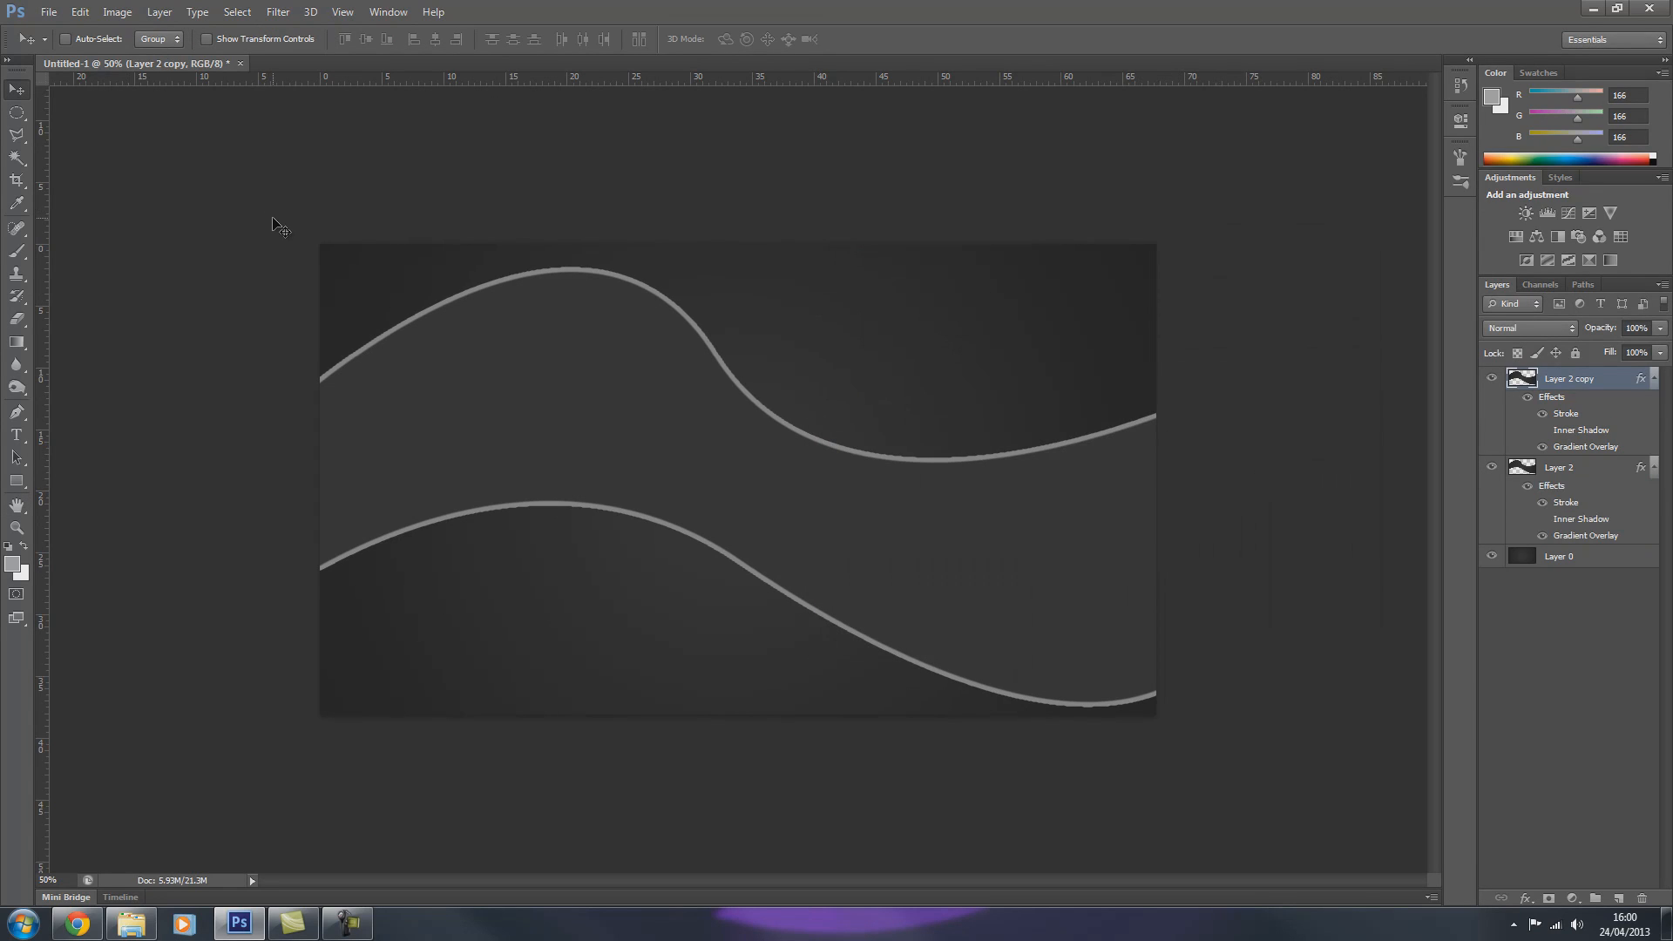
# Step: Try shifting the duplicated wave band upward and to the left, and undo the move
pyautogui.hotkey('shift', 'Up')
pyautogui.hotkey('shift', 'Up')
pyautogui.hotkey('shift', 'Up')
pyautogui.hotkey('shift', 'Up')
pyautogui.hotkey('shift', 'Up')
pyautogui.hotkey('shift', 'Up')
pyautogui.hotkey('shift', 'Up')
pyautogui.hotkey('shift', 'Up')
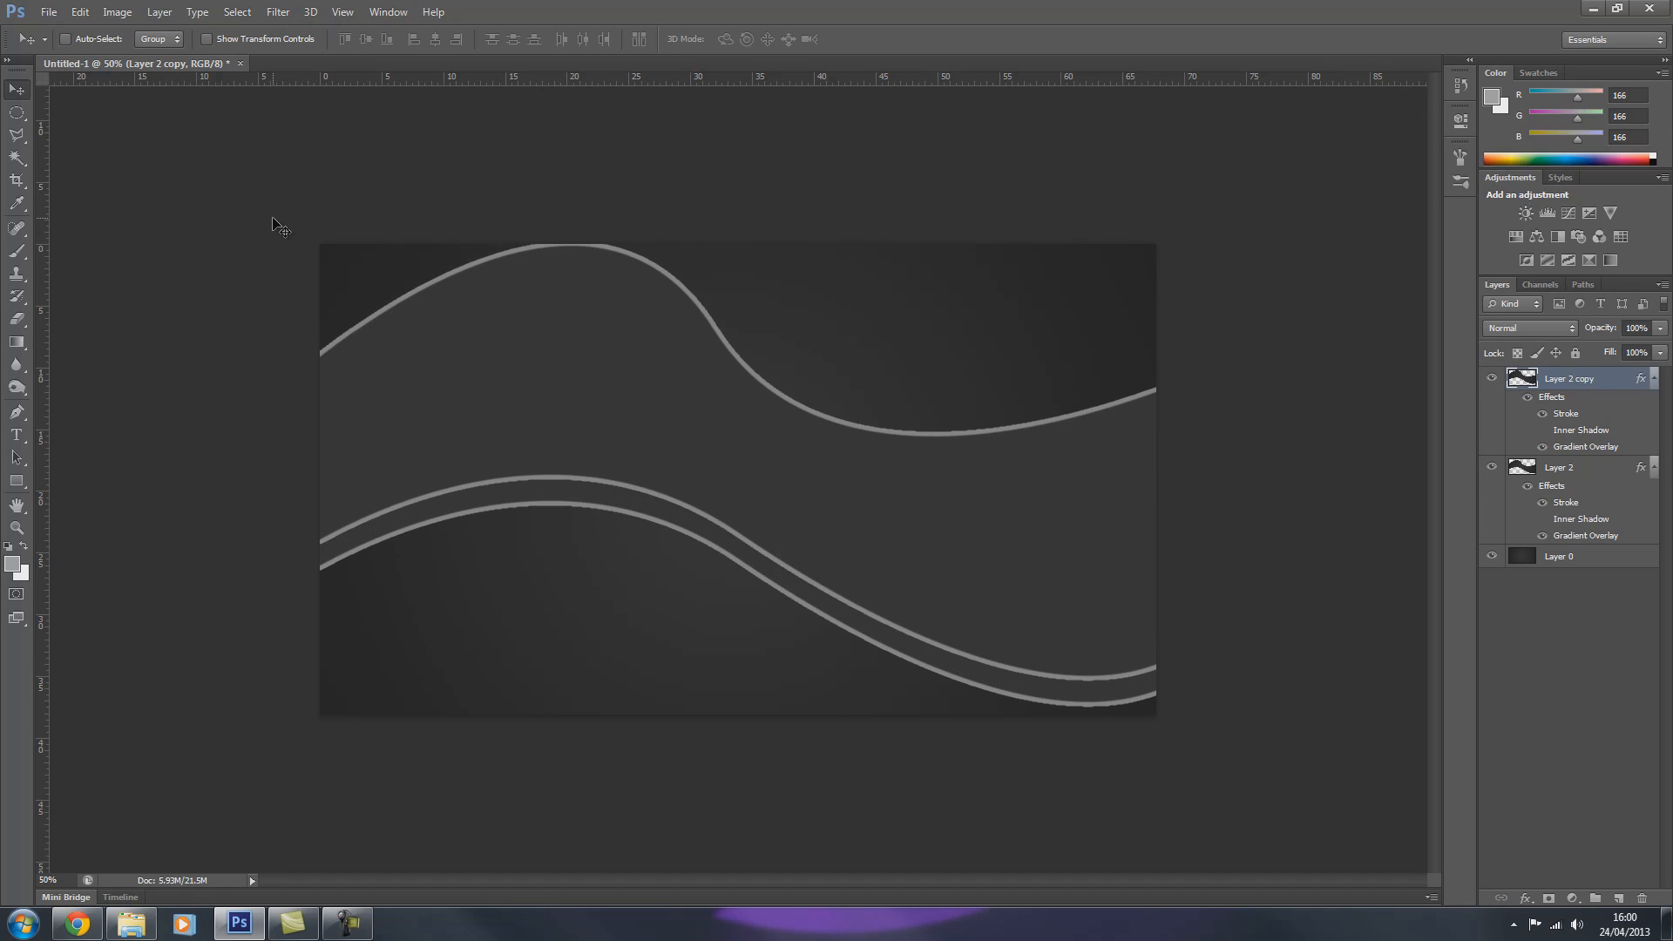
pyautogui.hotkey('shift', 'Down')
pyautogui.hotkey('shift', 'Down')
pyautogui.moveTo(920, 479); pyautogui.dragTo(888, 432)
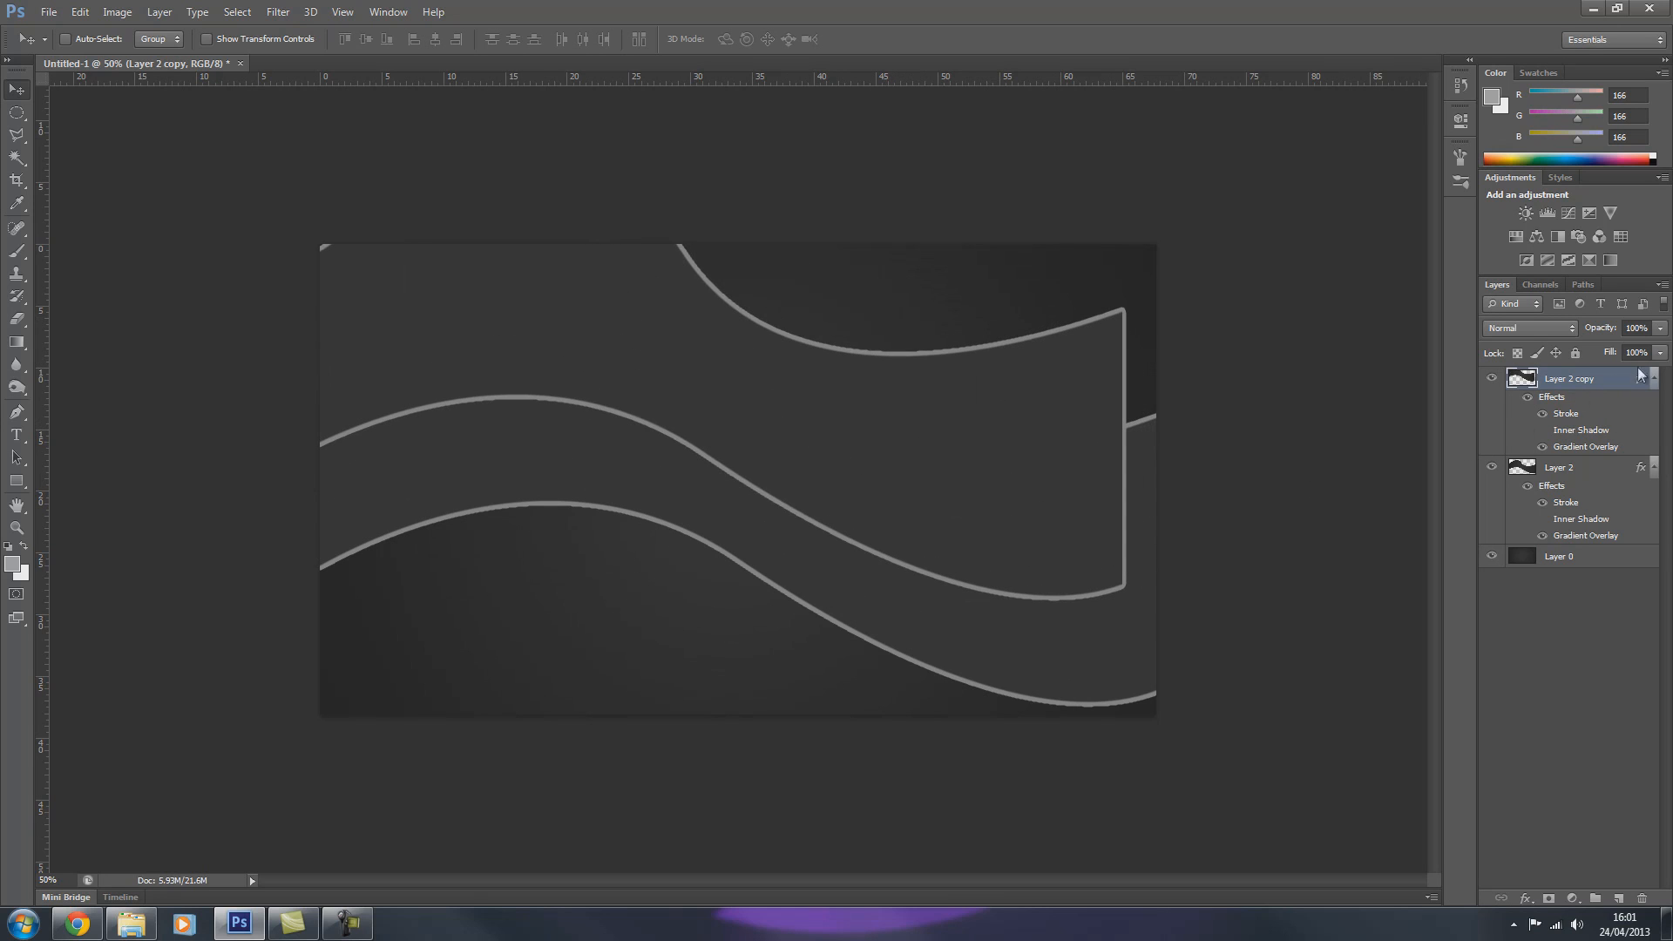
pyautogui.hotkey('ctrl', 'z')
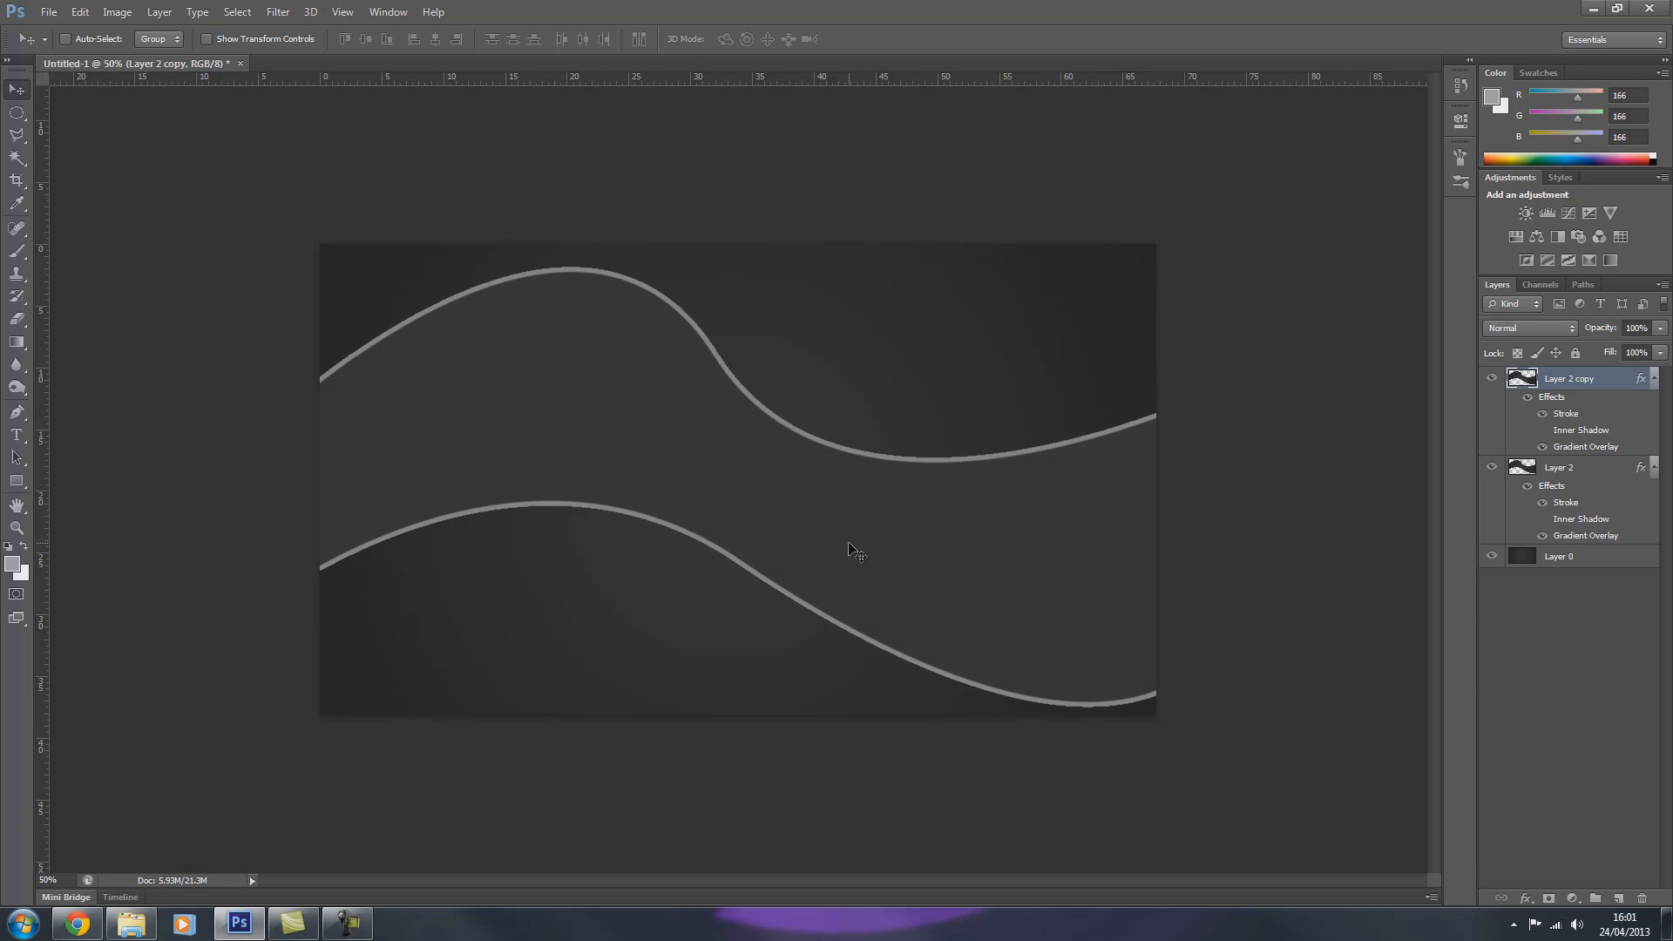
# Step: Nudge the duplicated wave band straight up so a narrow strip of the original shows beneath its lower edge
pyautogui.hotkey('shift', 'Up')
pyautogui.hotkey('shift', 'Up')
pyautogui.hotkey('shift', 'Up')
pyautogui.hotkey('shift', 'Up')
pyautogui.hotkey('shift', 'Up')
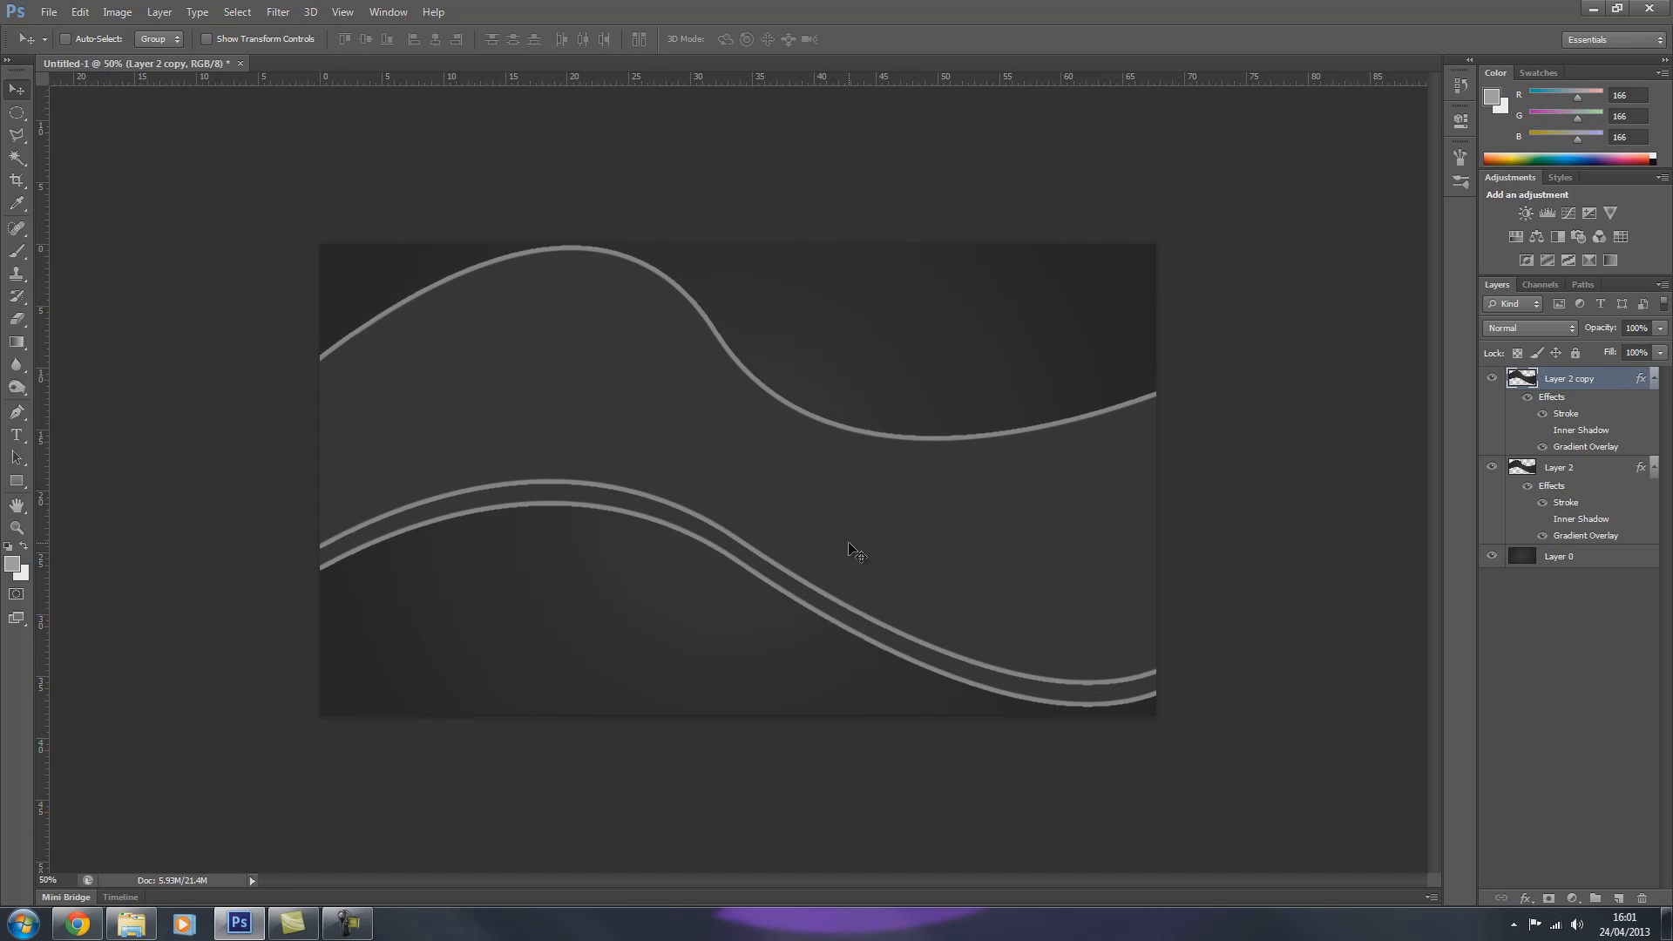
pyautogui.hotkey('shift', 'Up')
pyautogui.hotkey('shift', 'Up')
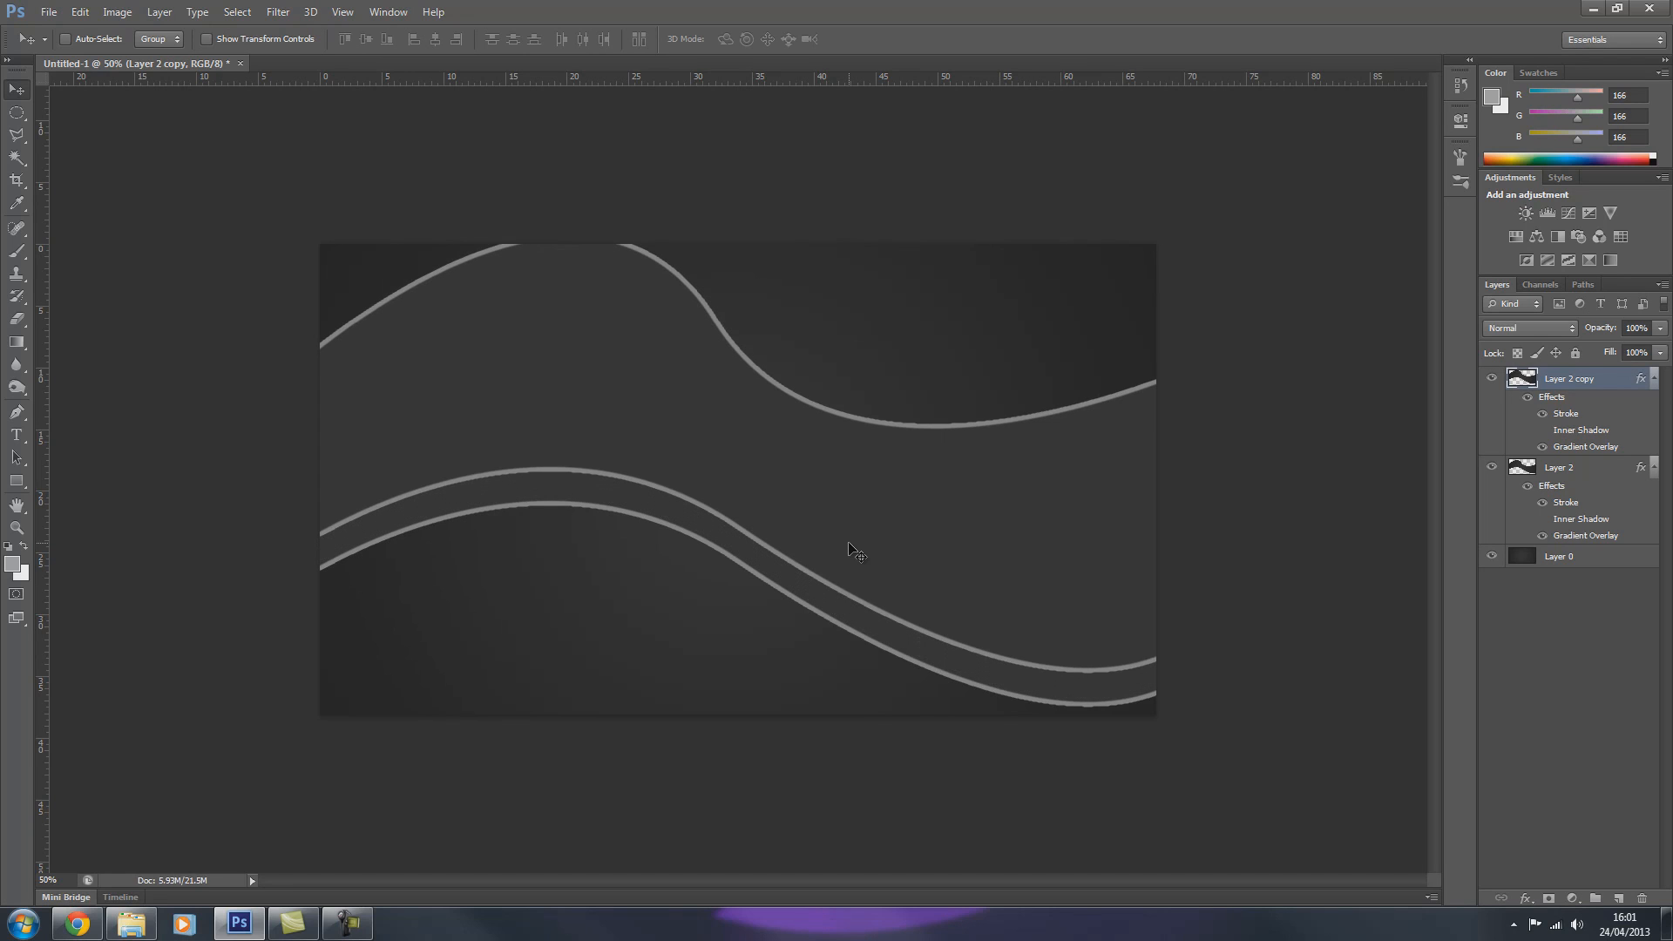
pyautogui.hotkey('shift', 'Down')
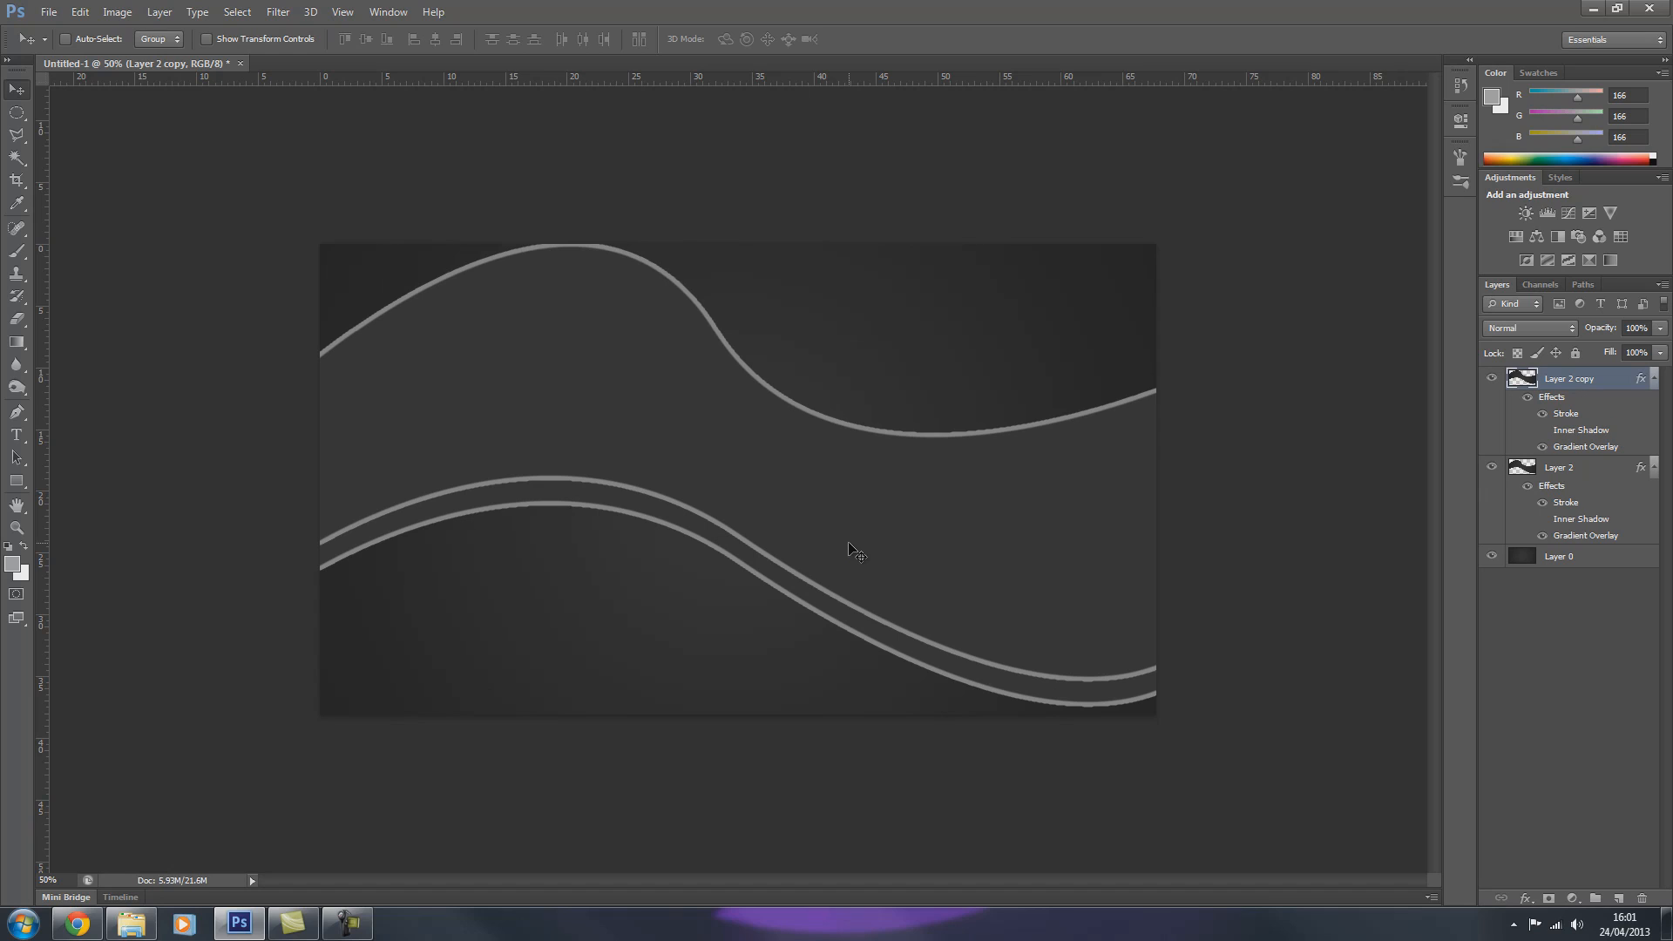
pyautogui.hotkey('shift', 'Down')
pyautogui.hotkey('shift', 'Up')
pyautogui.hotkey('shift', 'Down')
pyautogui.hotkey('shift', 'Up')
pyautogui.hotkey('shift', 'Up')
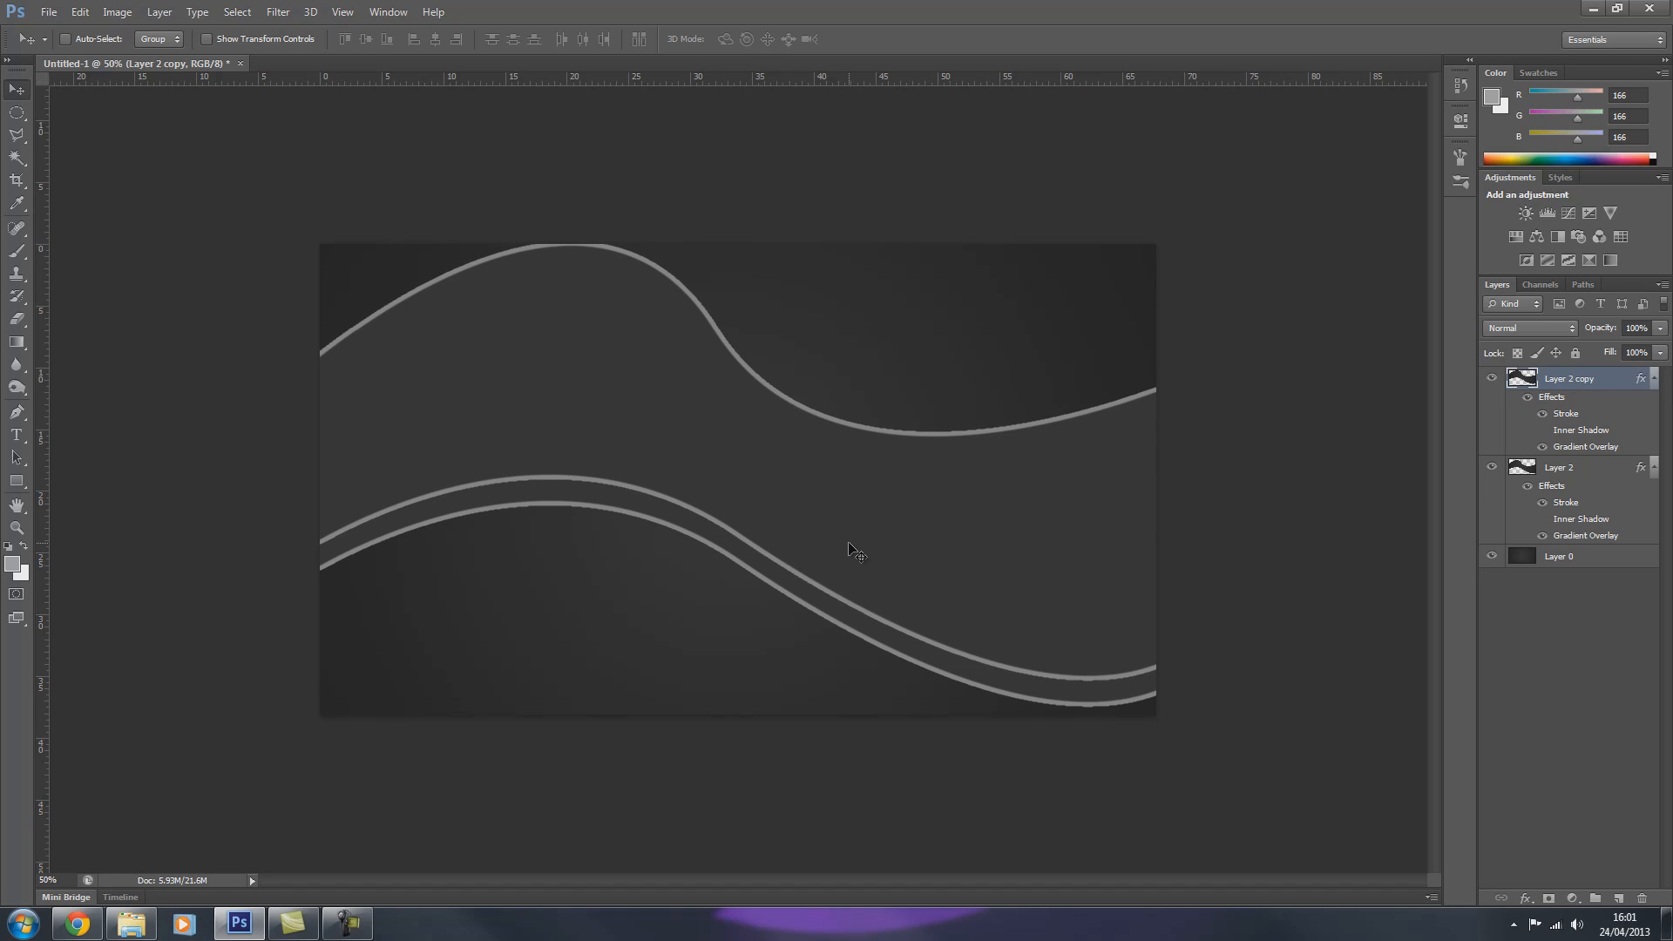
# Step: Add a Drop Shadow to Layer 2 copy without global light, at a 125° angle and 29 px distance, with a moderately soft size
pyautogui.doubleClick(1609, 389)
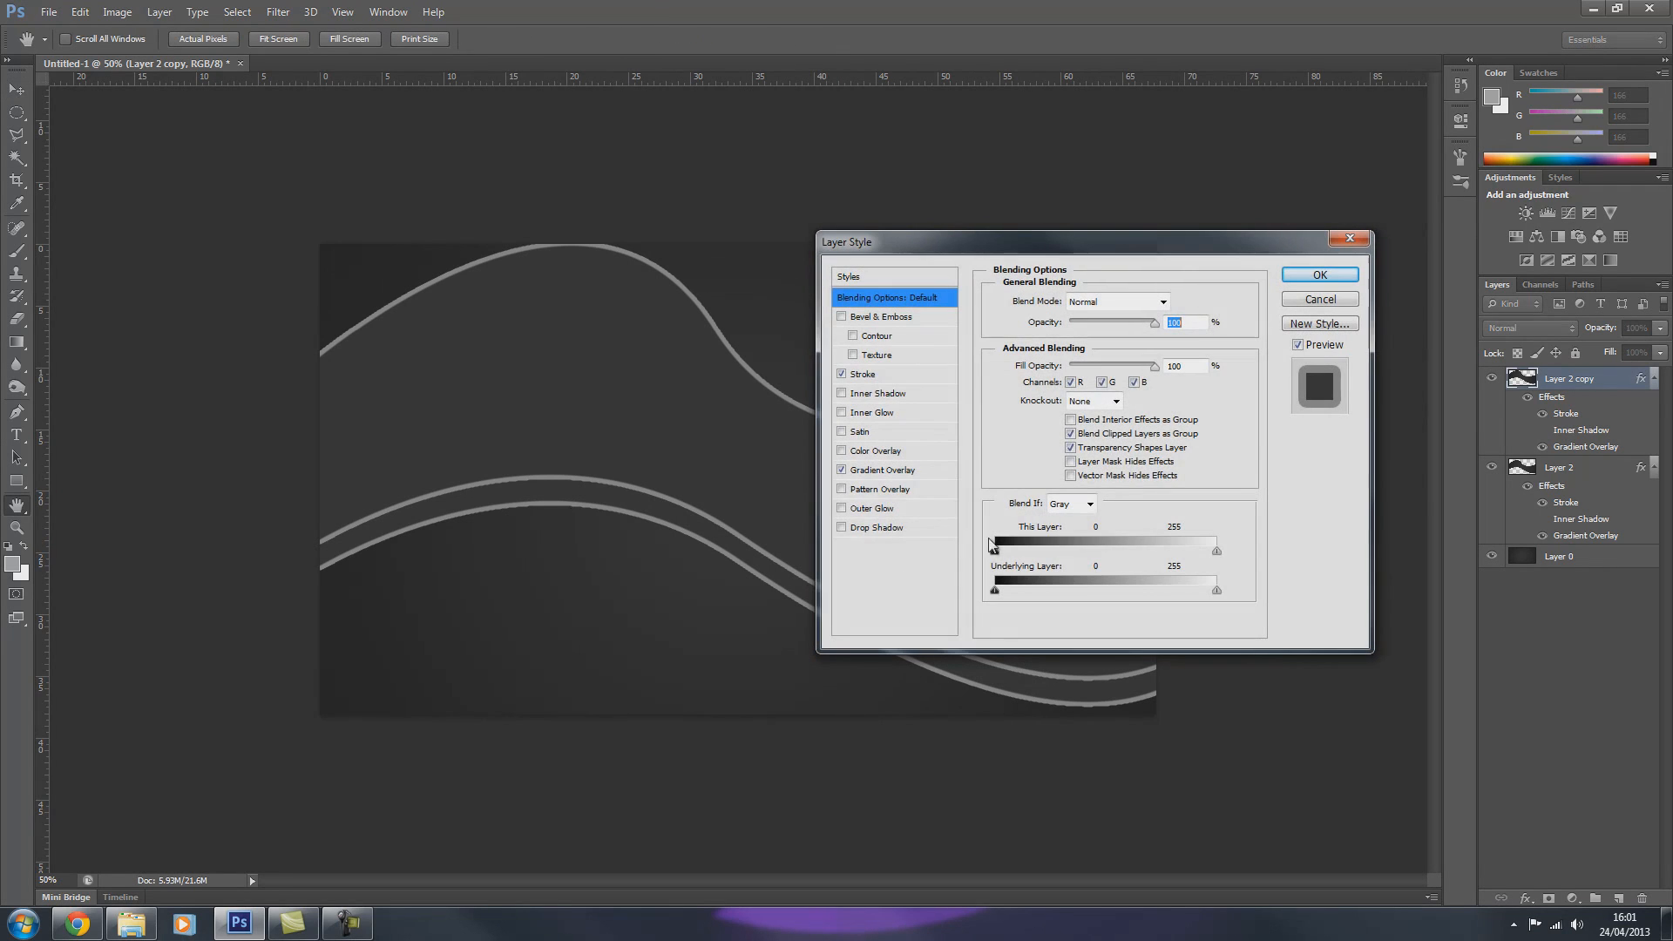
pyautogui.click(876, 528)
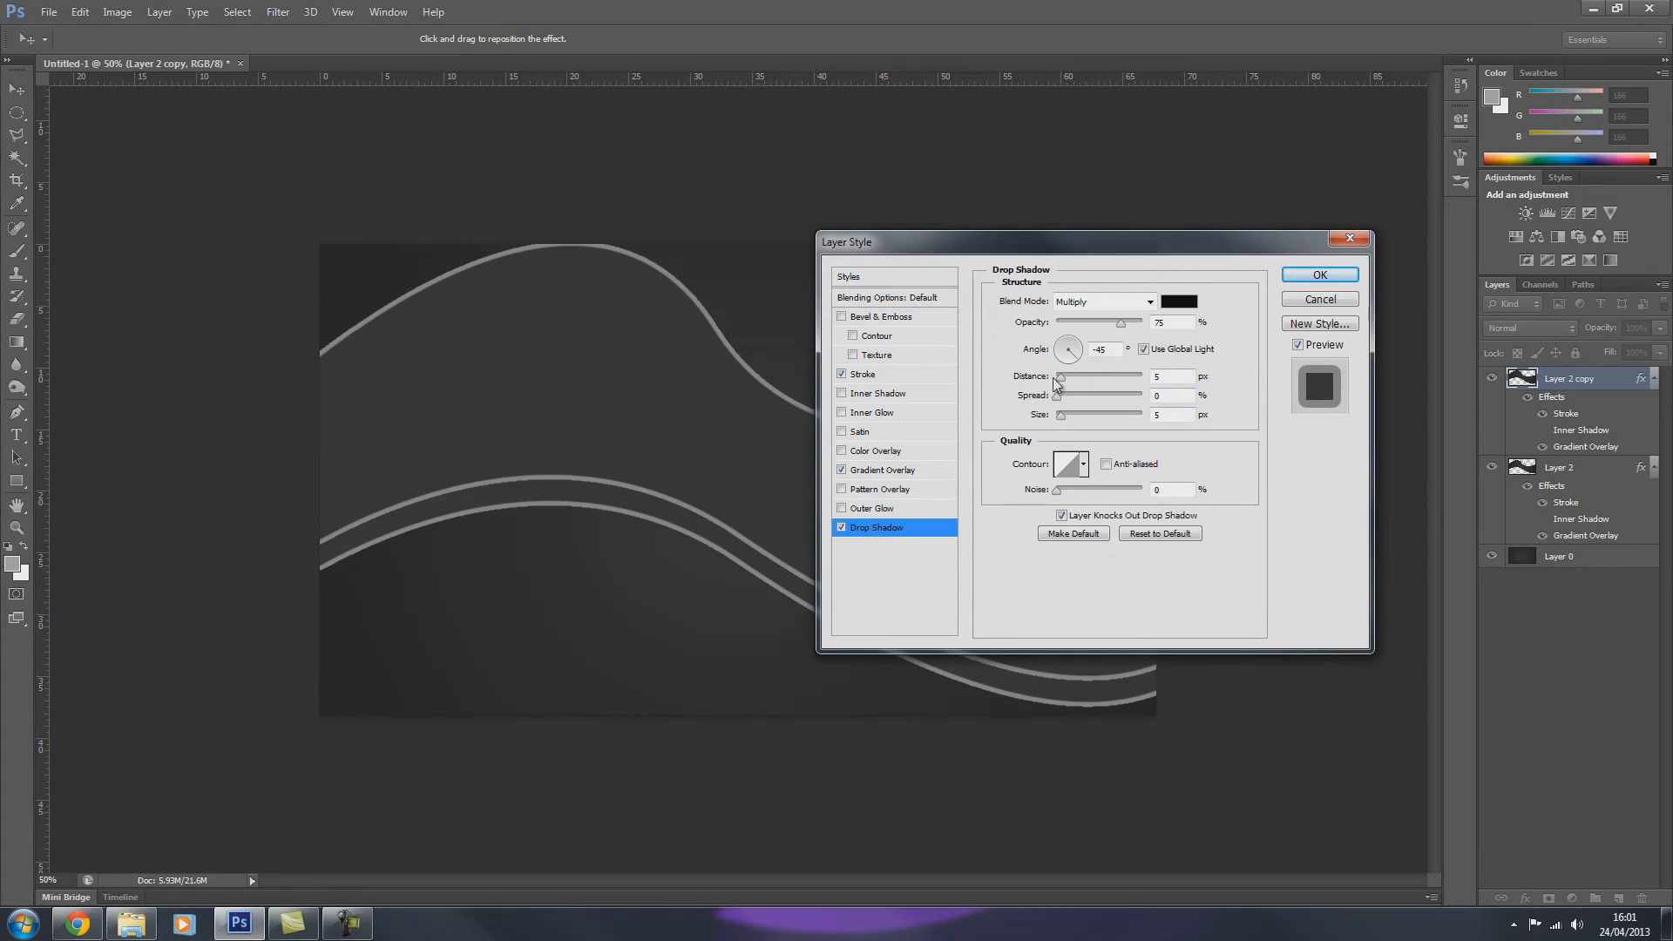
pyautogui.click(1143, 350)
pyautogui.moveTo(1075, 356); pyautogui.dragTo(1077, 427)
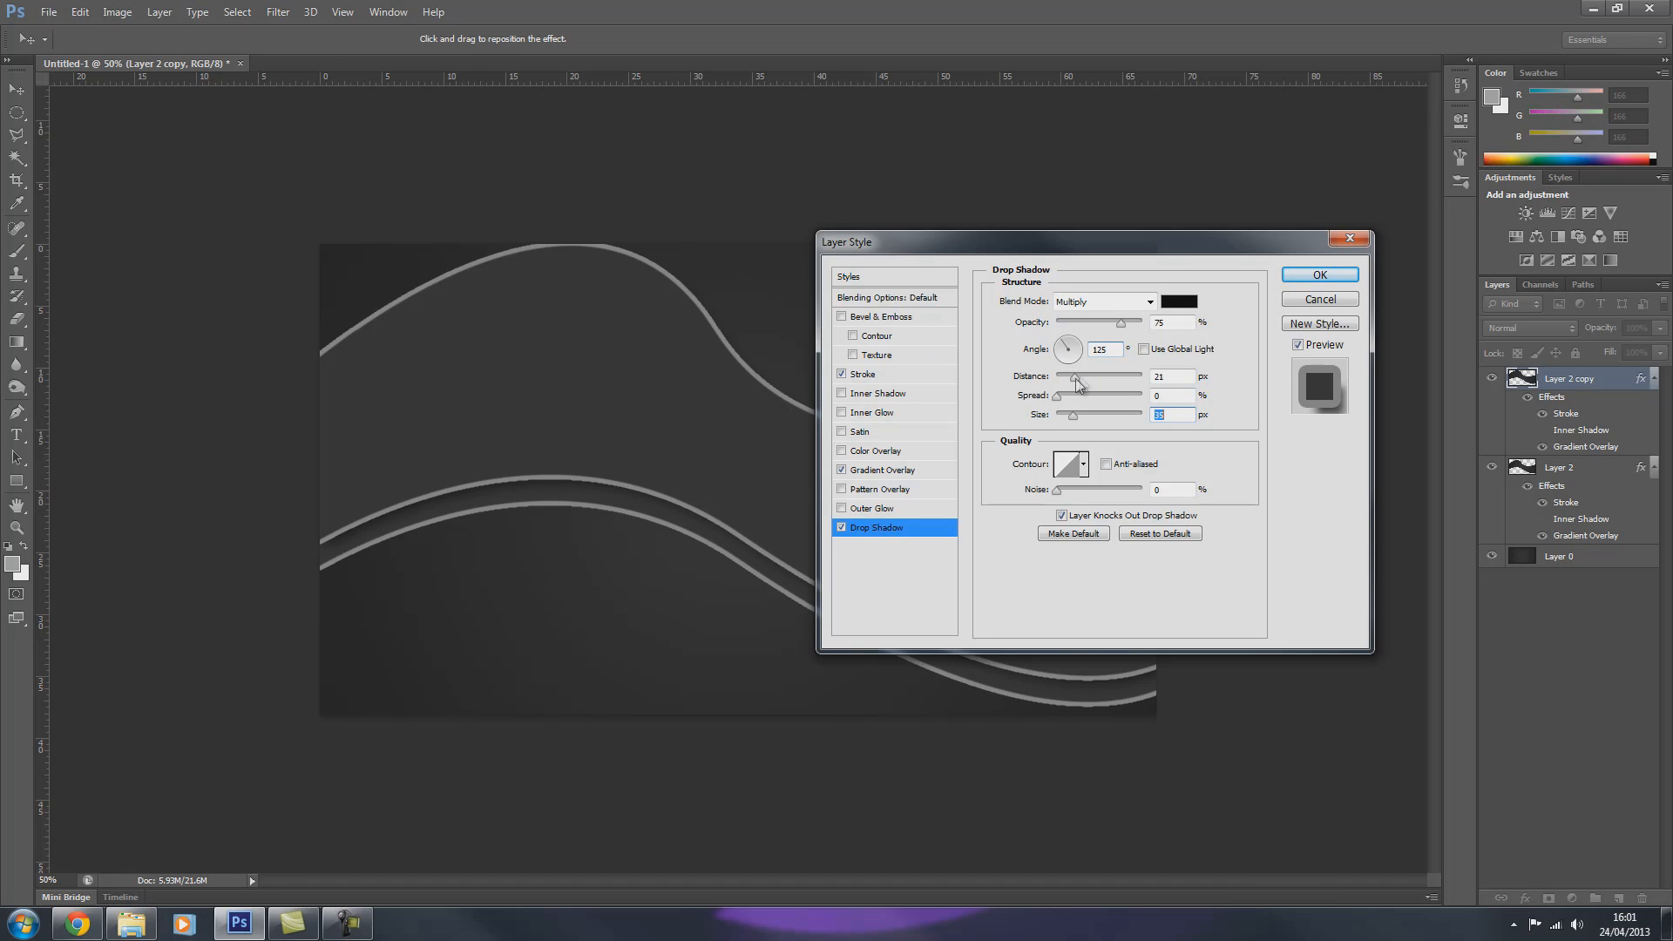
pyautogui.moveTo(1077, 383); pyautogui.dragTo(1081, 385)
pyautogui.moveTo(1073, 416); pyautogui.dragTo(1070, 419)
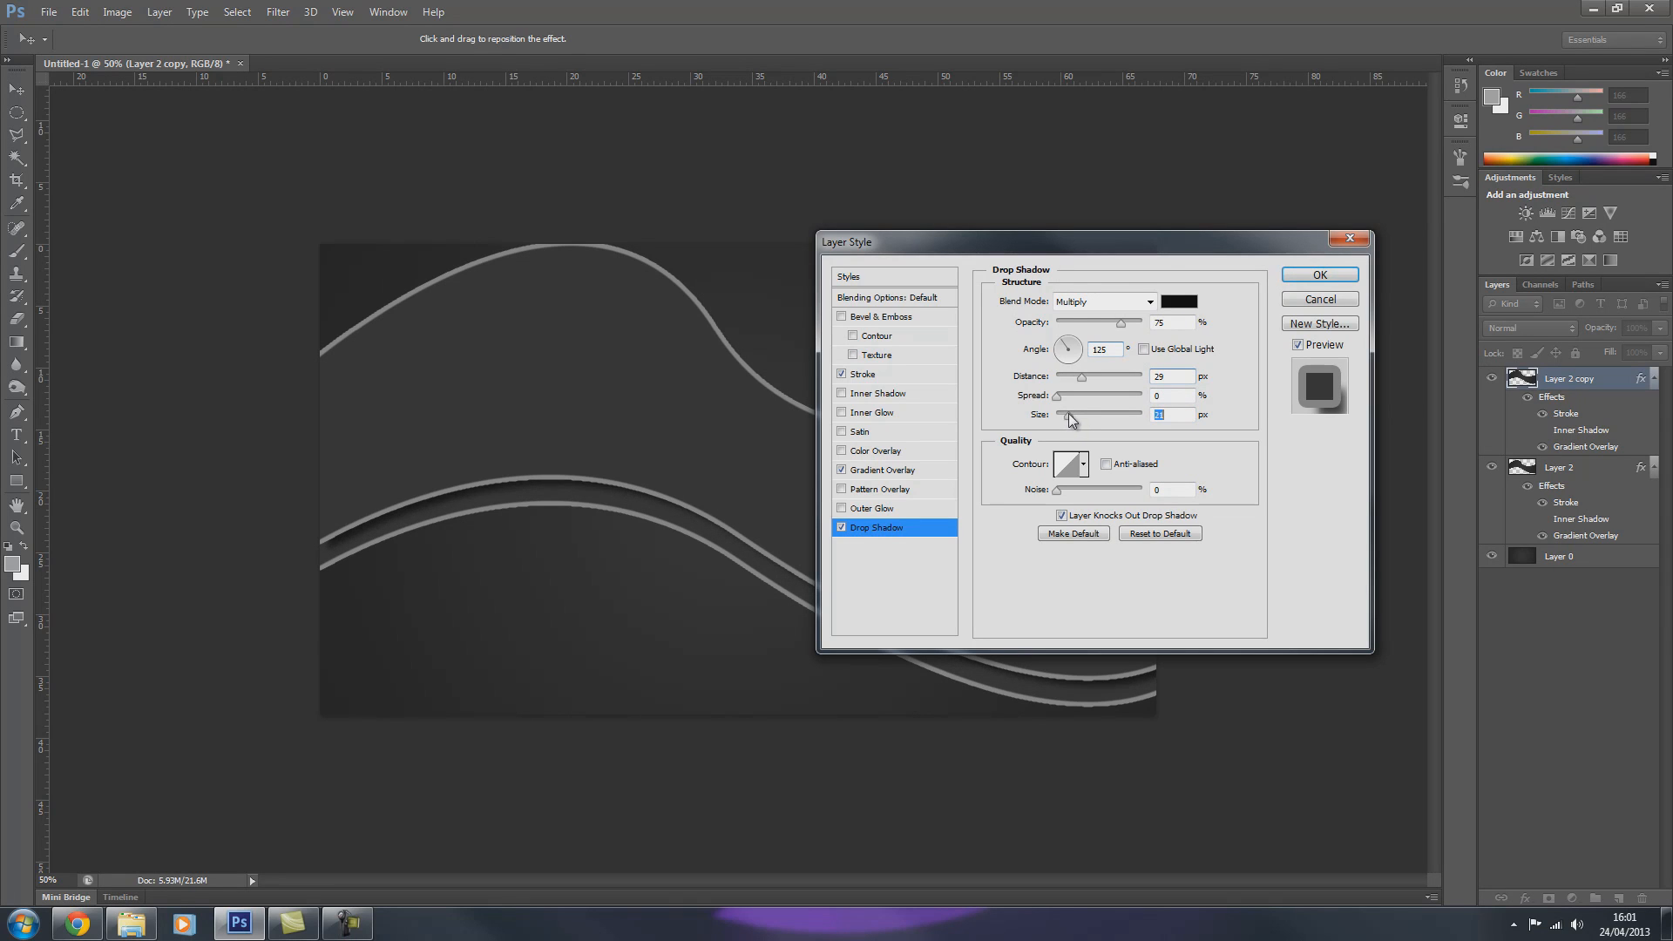
pyautogui.click(1320, 277)
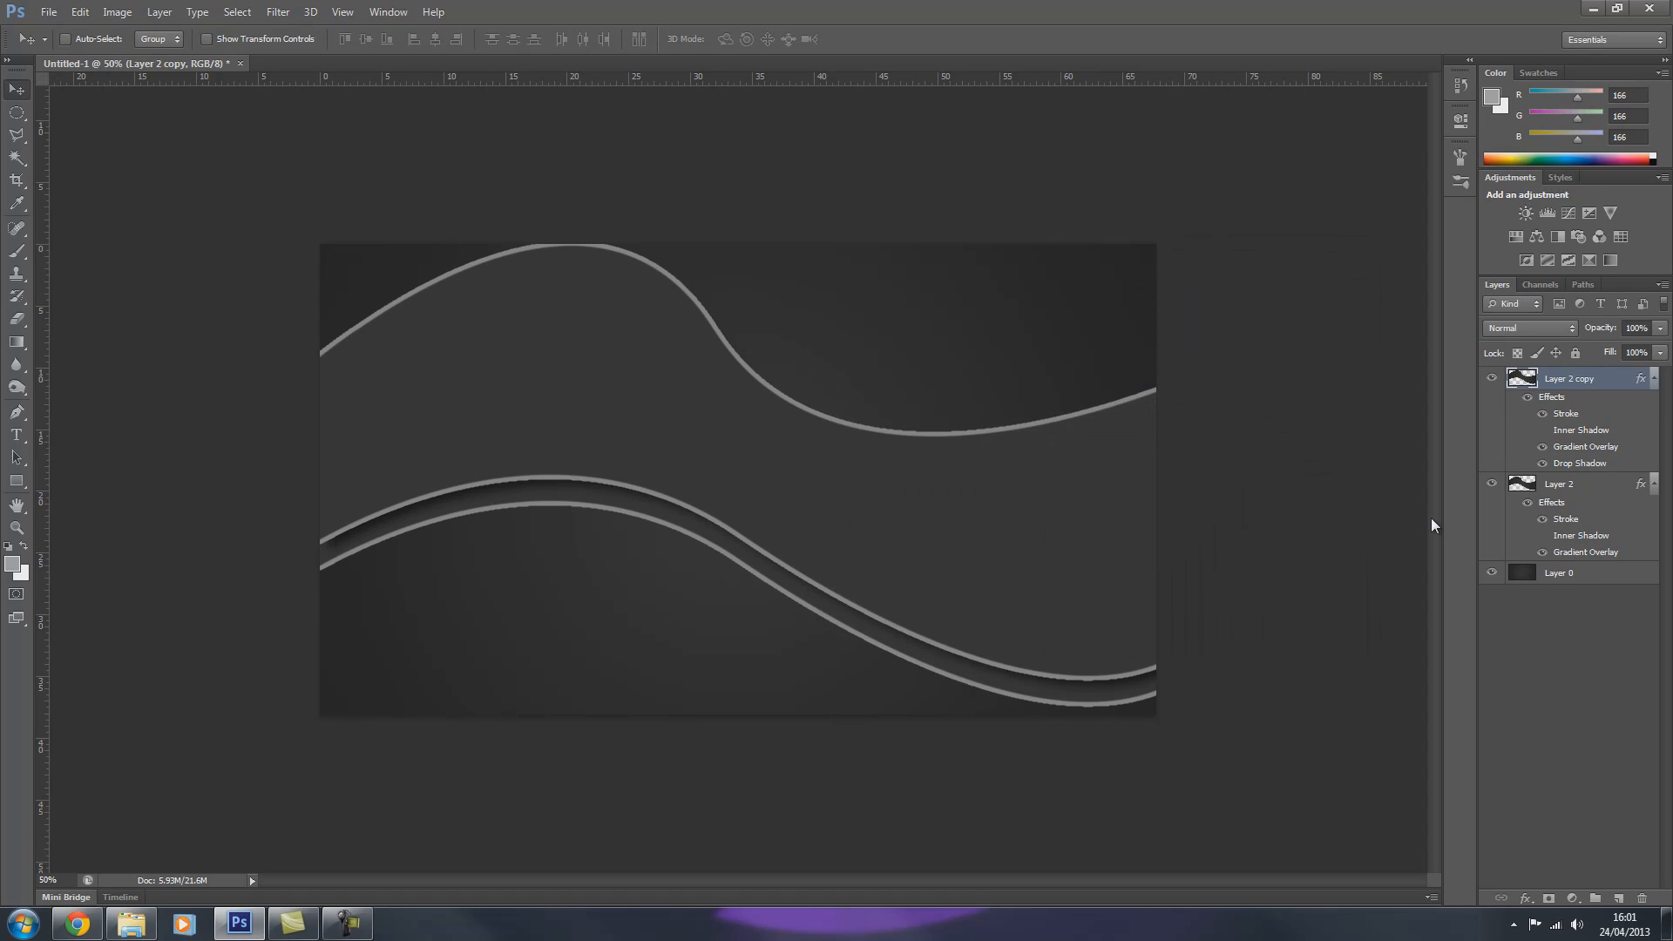
# Step: Duplicate the shadowed wave band and nudge the new copy upward to form a third evenly spaced edge line
pyautogui.hotkey('ctrl', 'j')
pyautogui.hotkey('shift', 'Up')
pyautogui.hotkey('shift', 'Up')
pyautogui.hotkey('shift', 'Up')
pyautogui.hotkey('shift', 'Up')
pyautogui.hotkey('shift', 'Up')
pyautogui.press('Down')
pyautogui.press('Down')
pyautogui.press('Down')
pyautogui.press('Down')
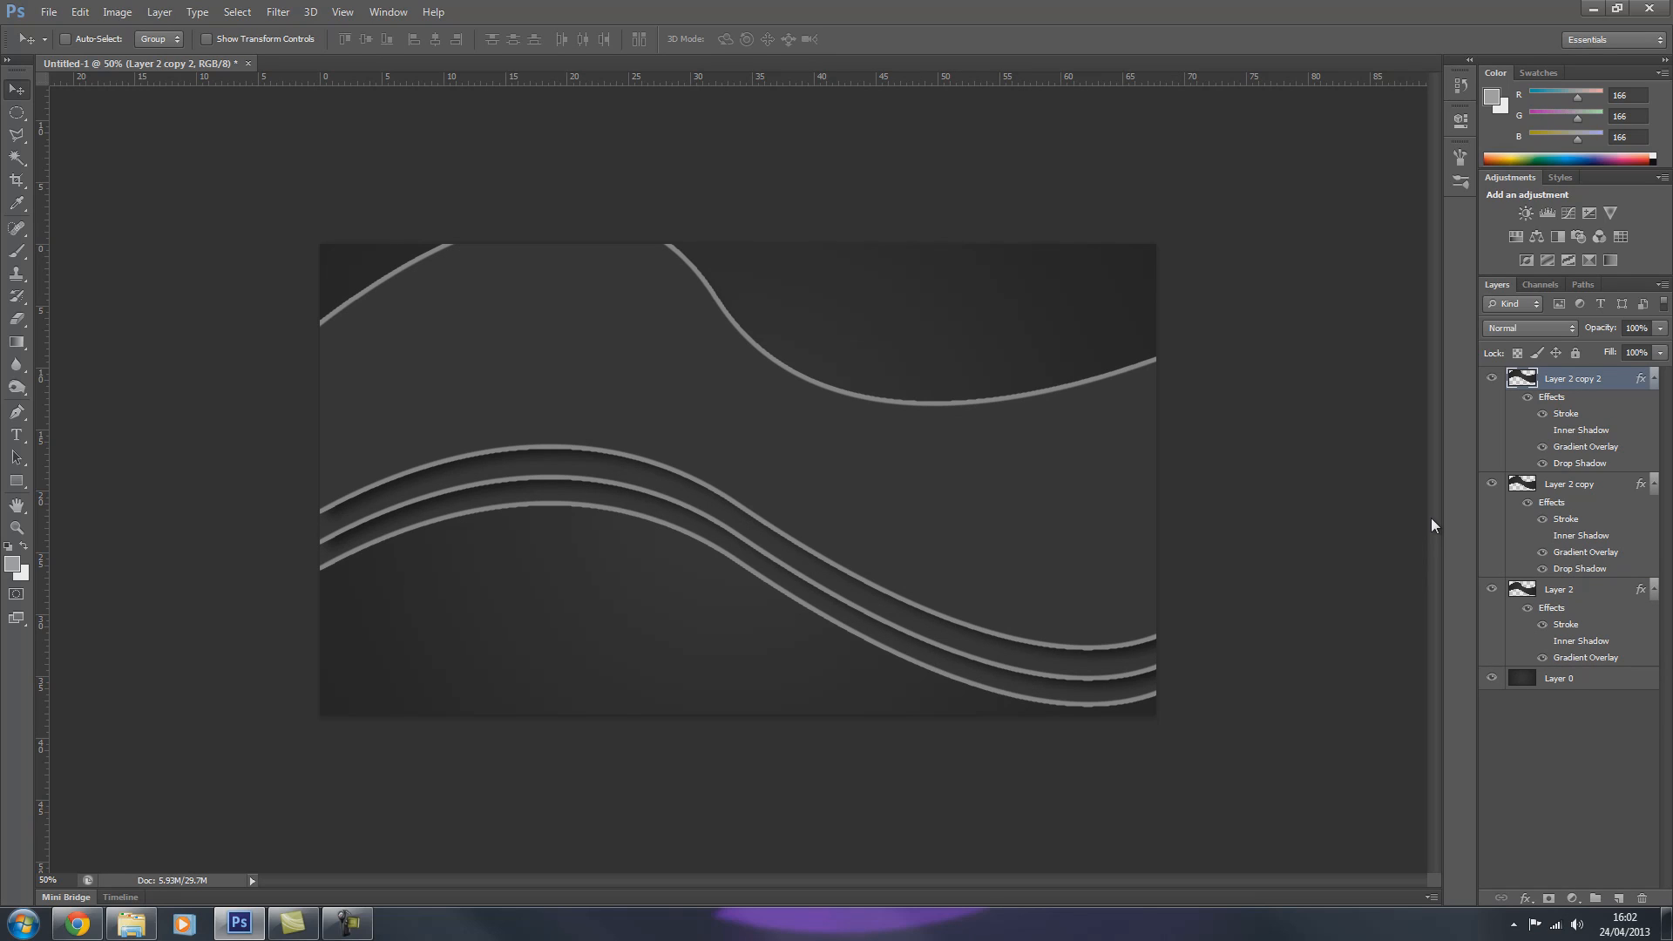
# Step: Try drawing a Chrome preset radial gradient on Layer 2 copy, undo each attempt and return to the Move tool
pyautogui.click(17, 343)
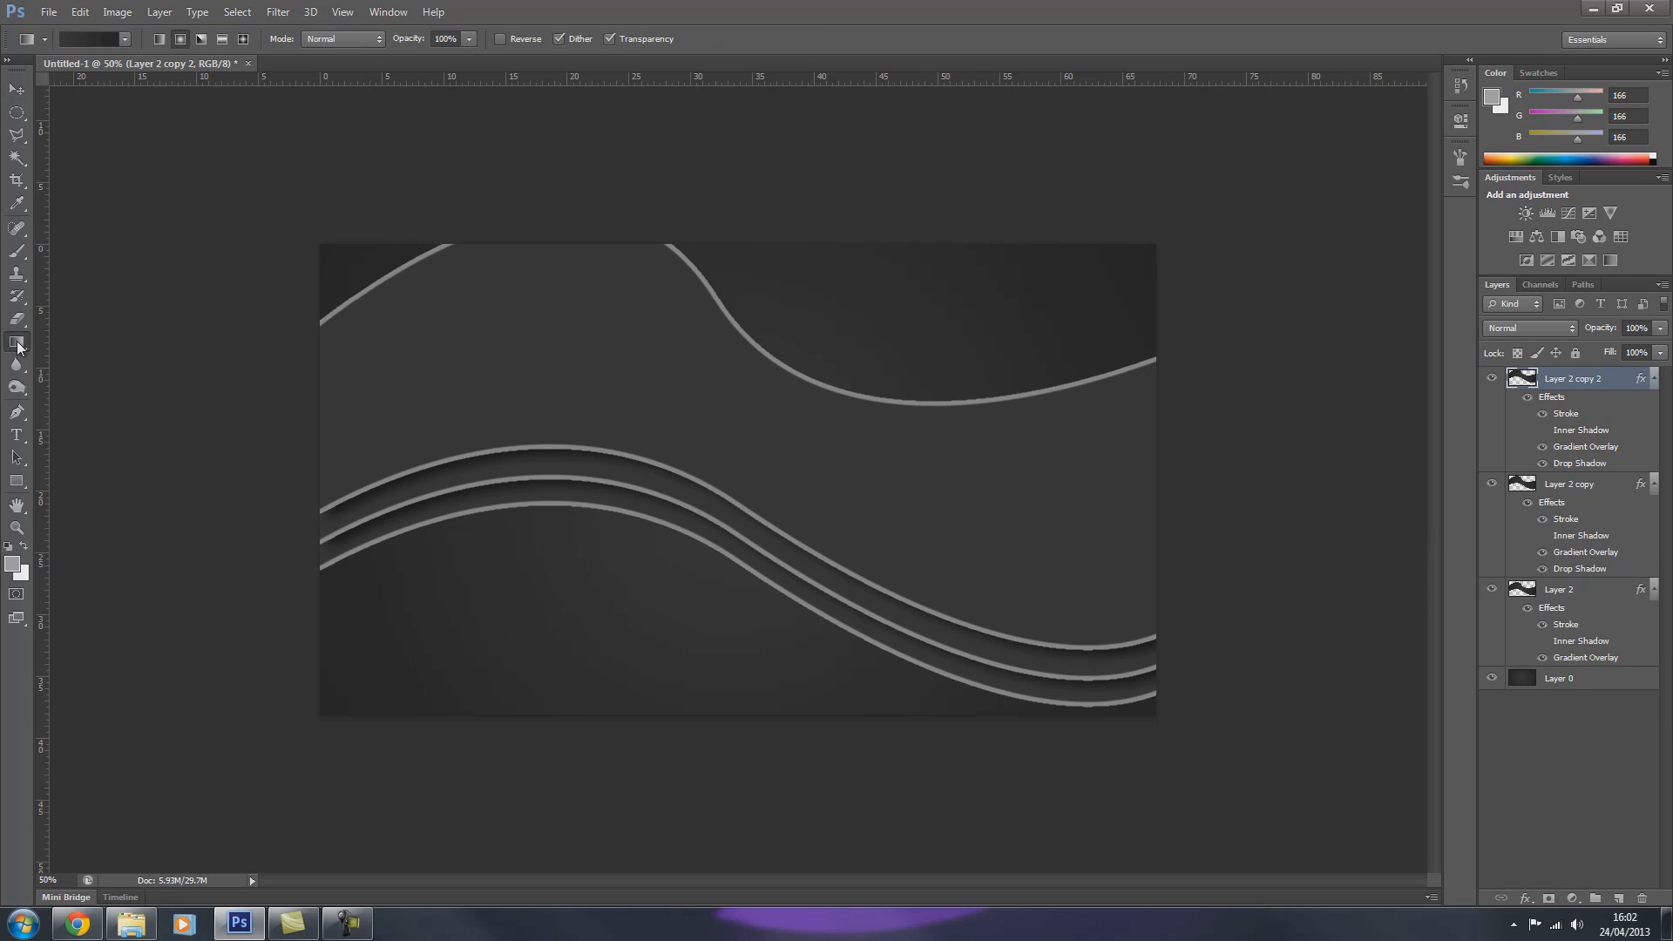
pyautogui.click(1607, 486)
pyautogui.click(83, 38)
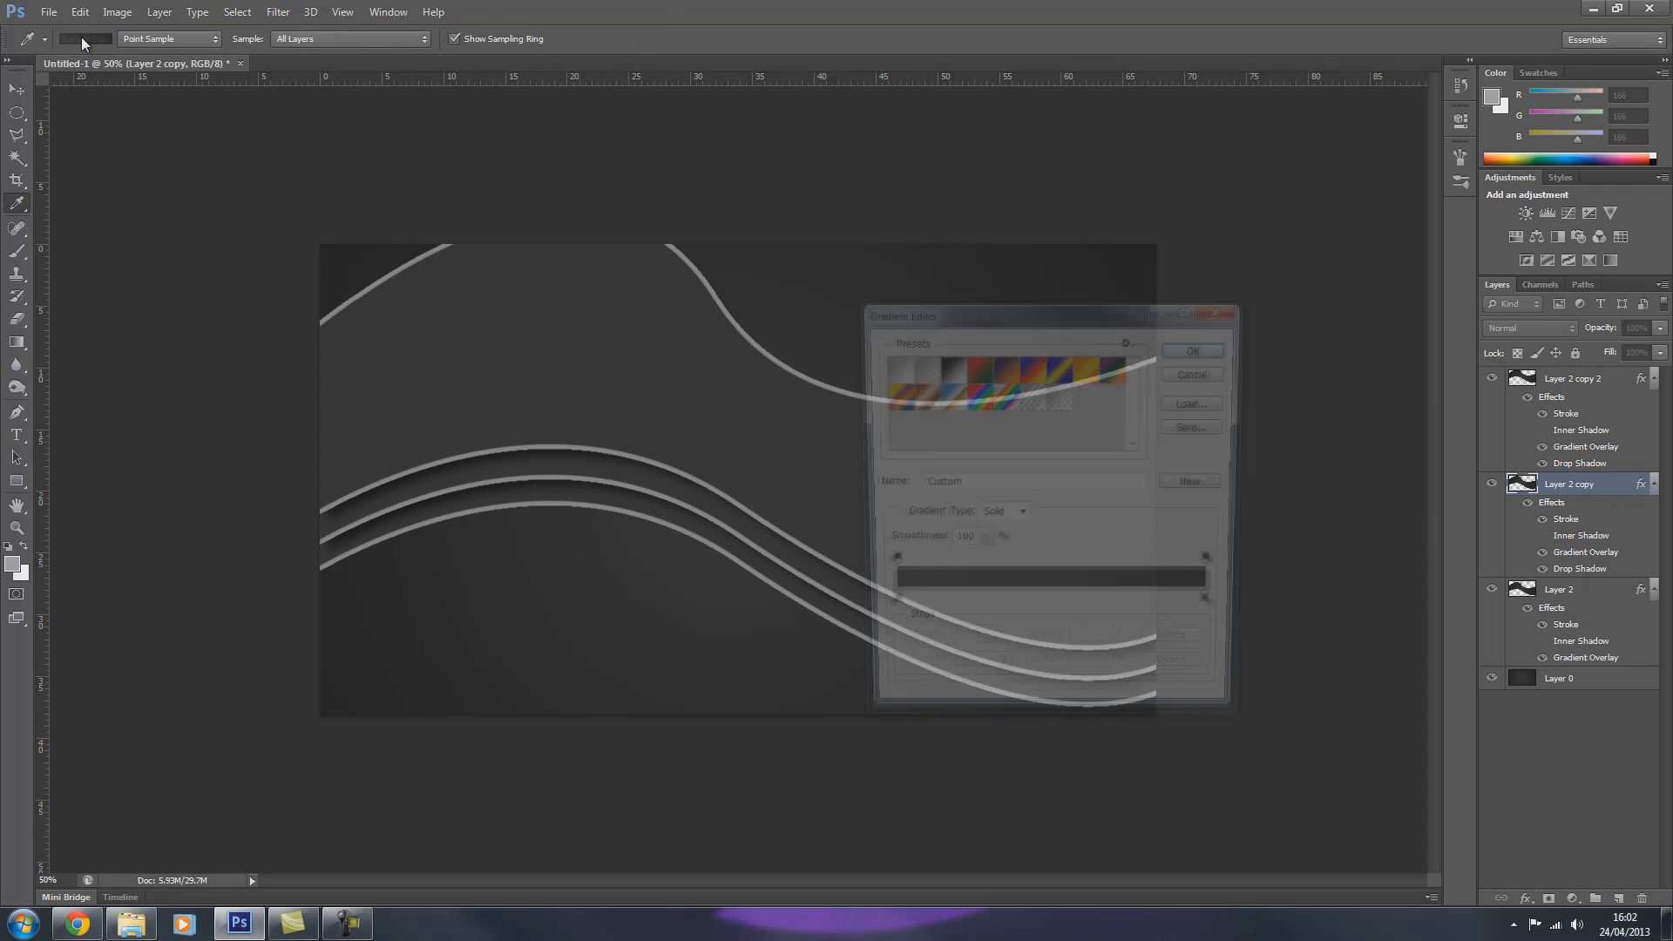
pyautogui.click(949, 402)
pyautogui.click(1201, 348)
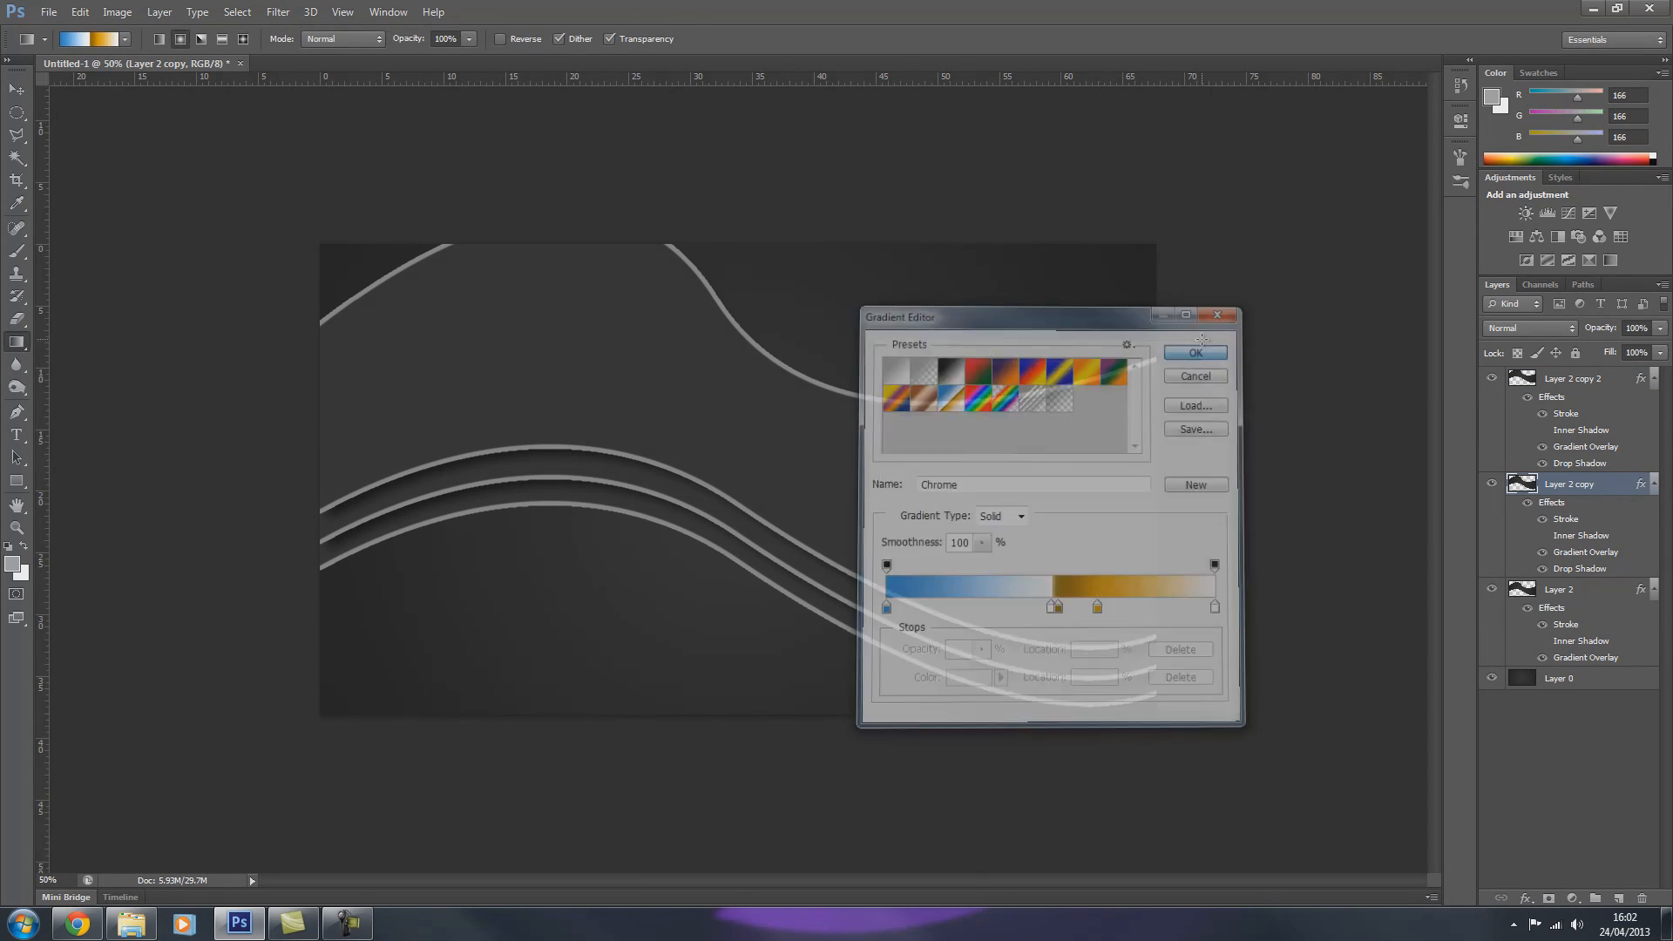
pyautogui.moveTo(682, 495); pyautogui.dragTo(696, 505)
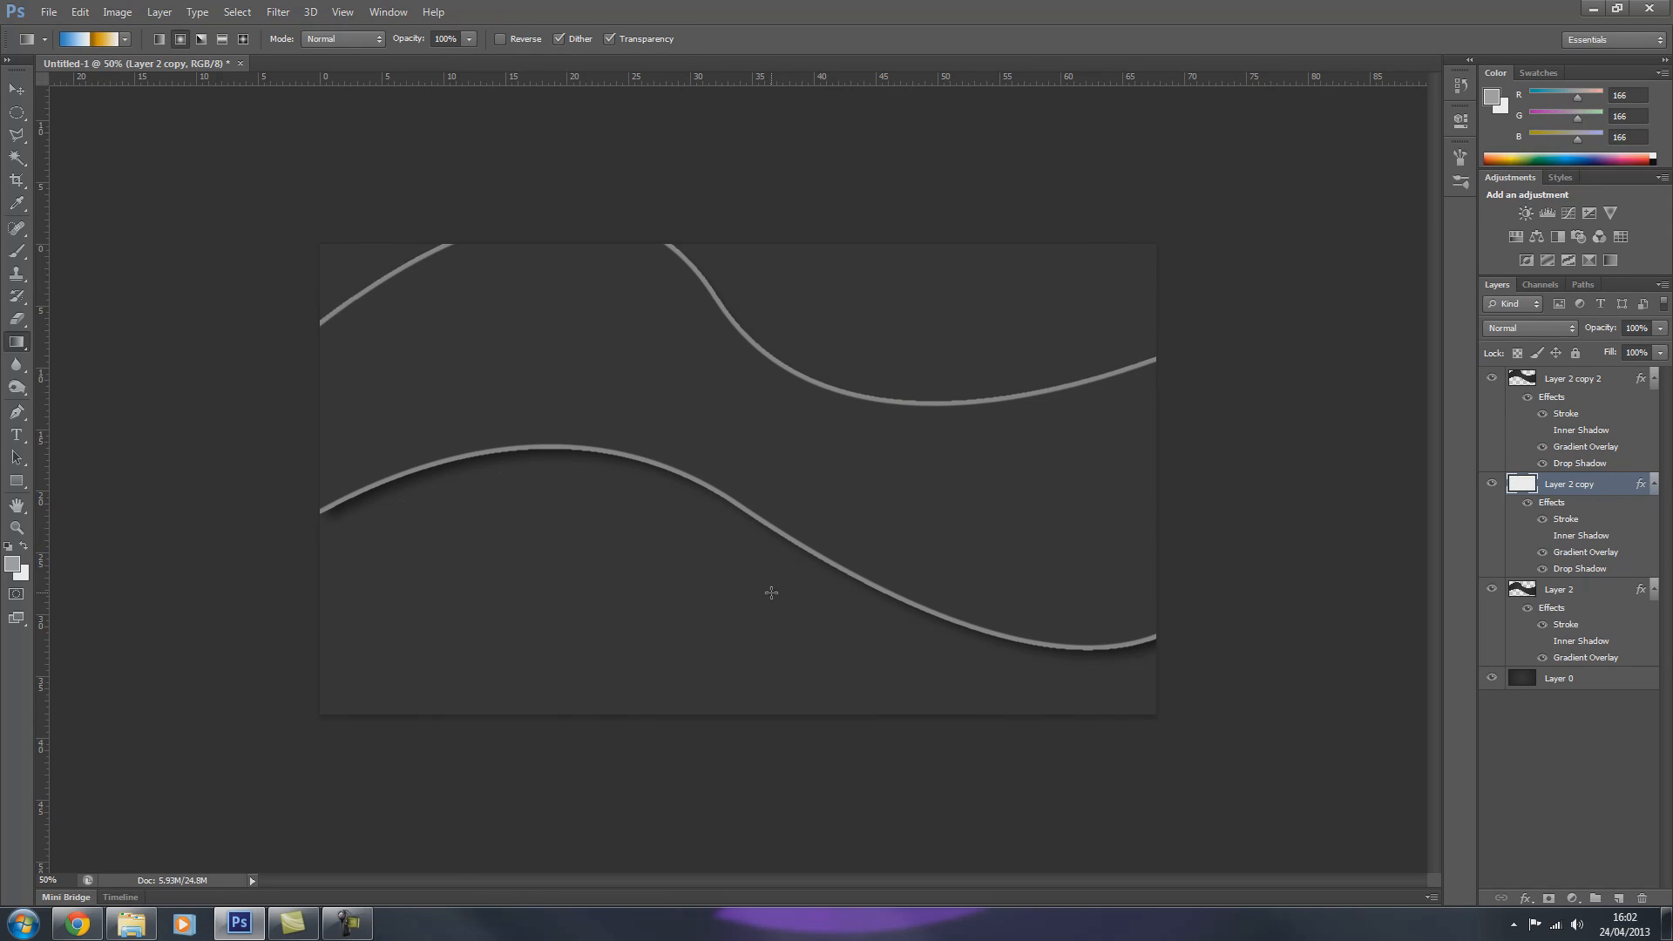
pyautogui.hotkey('ctrl', 'z')
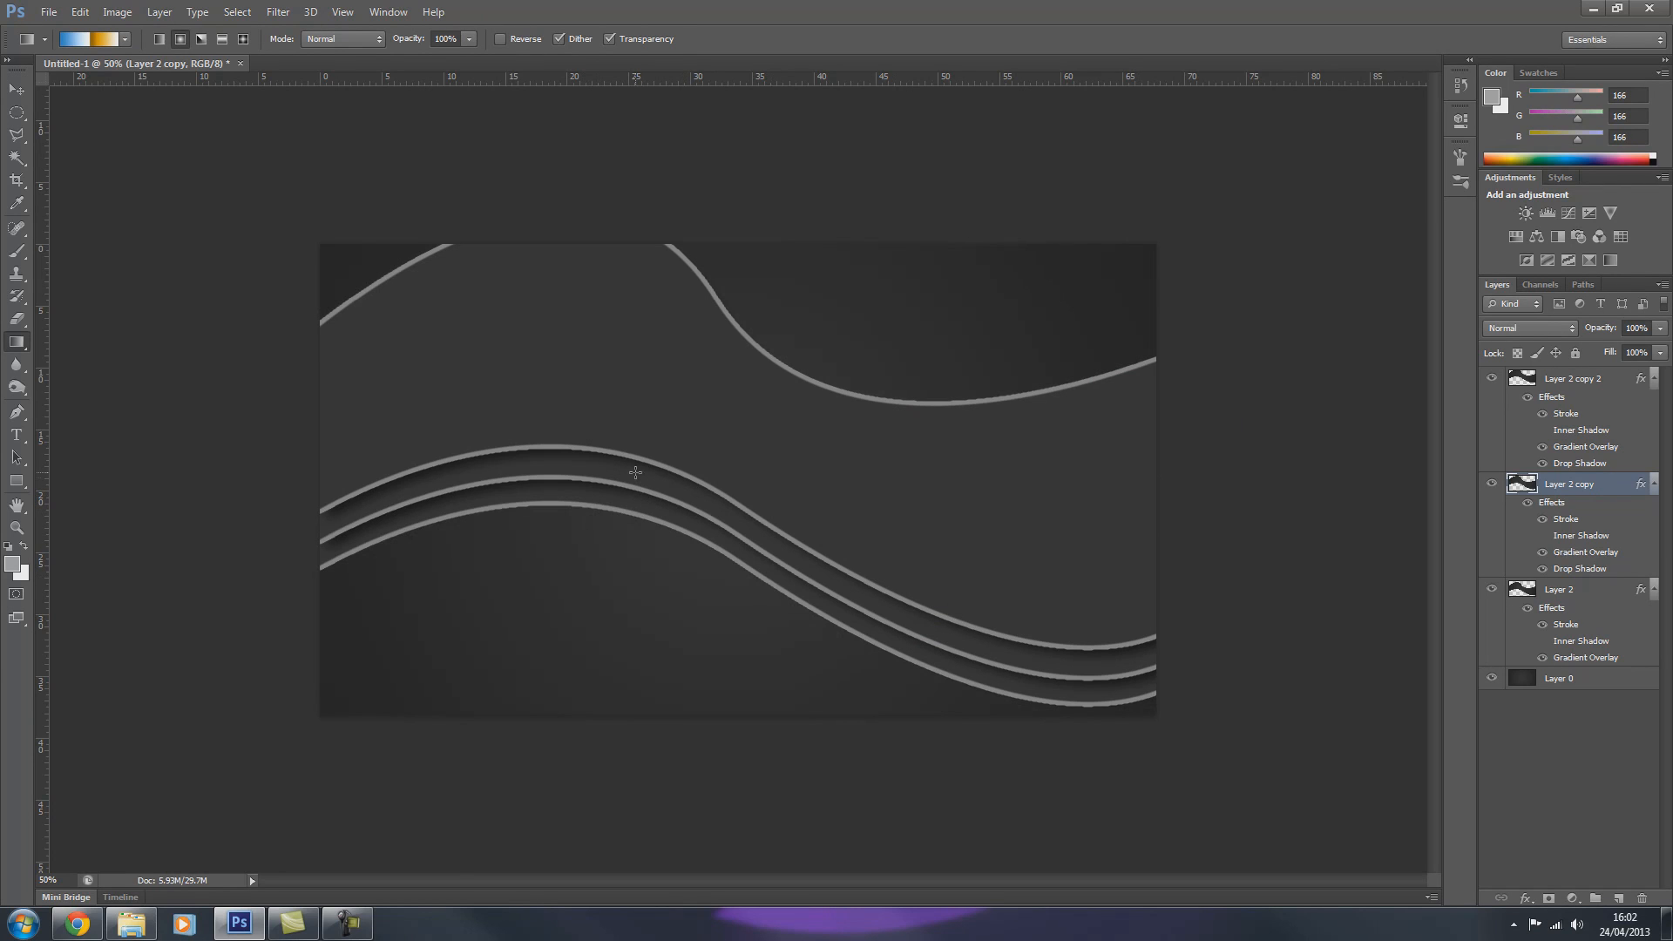
pyautogui.moveTo(709, 468); pyautogui.dragTo(714, 507)
pyautogui.hotkey('ctrl', 'z')
pyautogui.press('v')
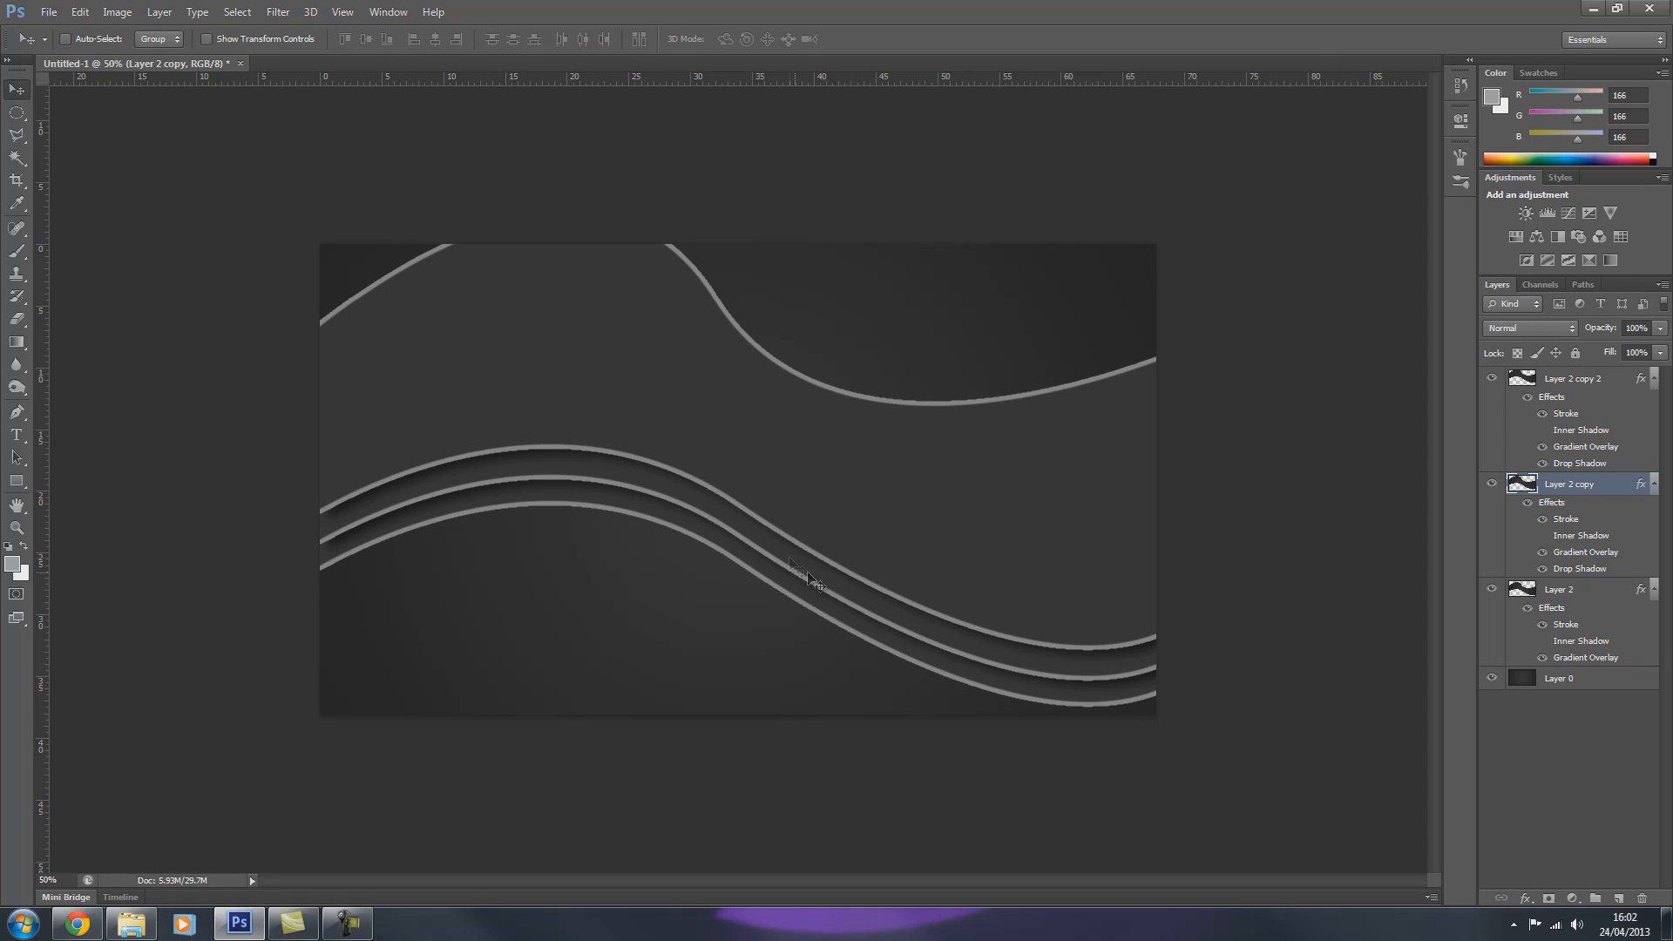
# Step: Enable the Inner Shadow on Layer 2 copy 2 with a distance of 35 px and a size of 90 px
pyautogui.click(1620, 380)
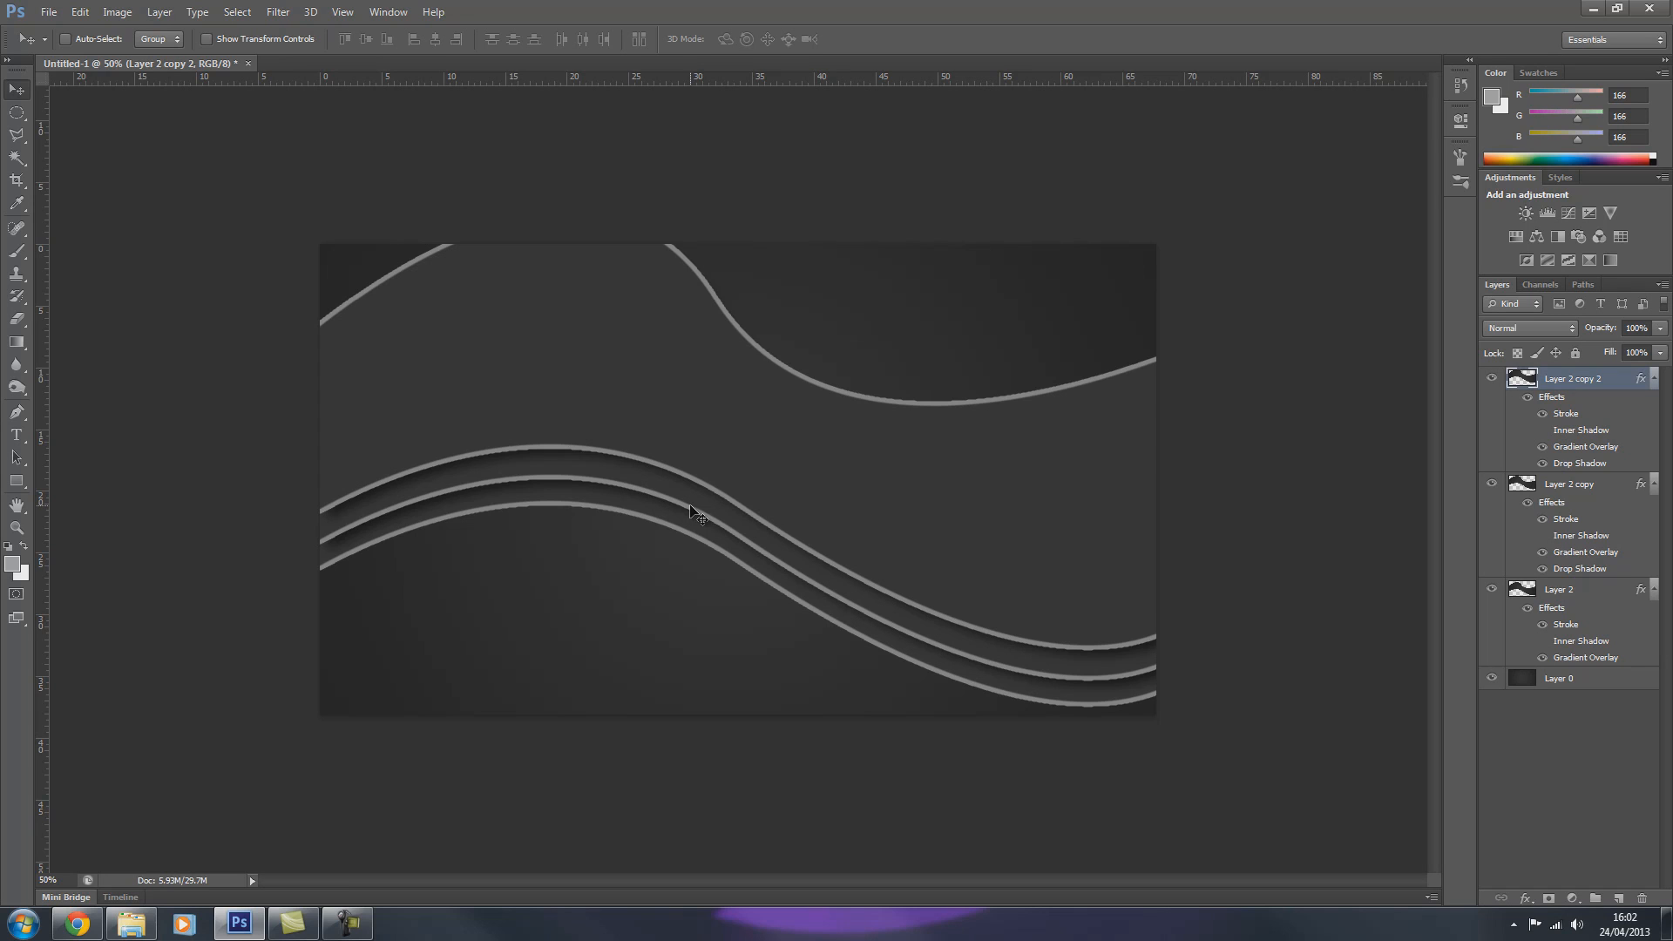
pyautogui.doubleClick(1618, 384)
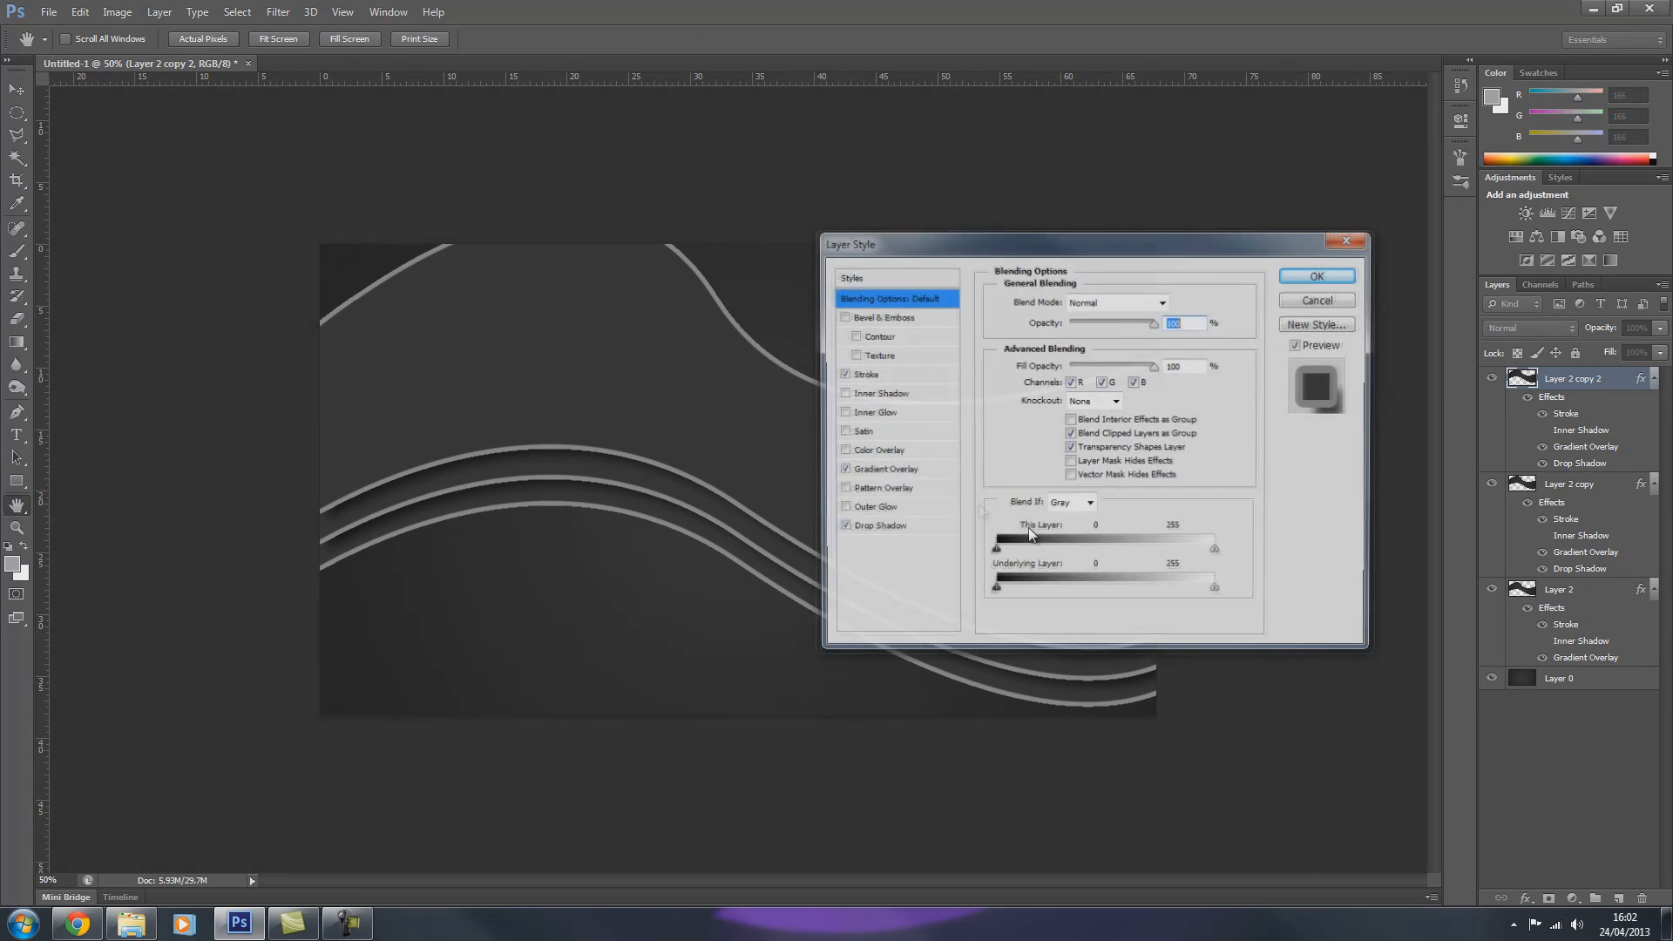
pyautogui.click(875, 396)
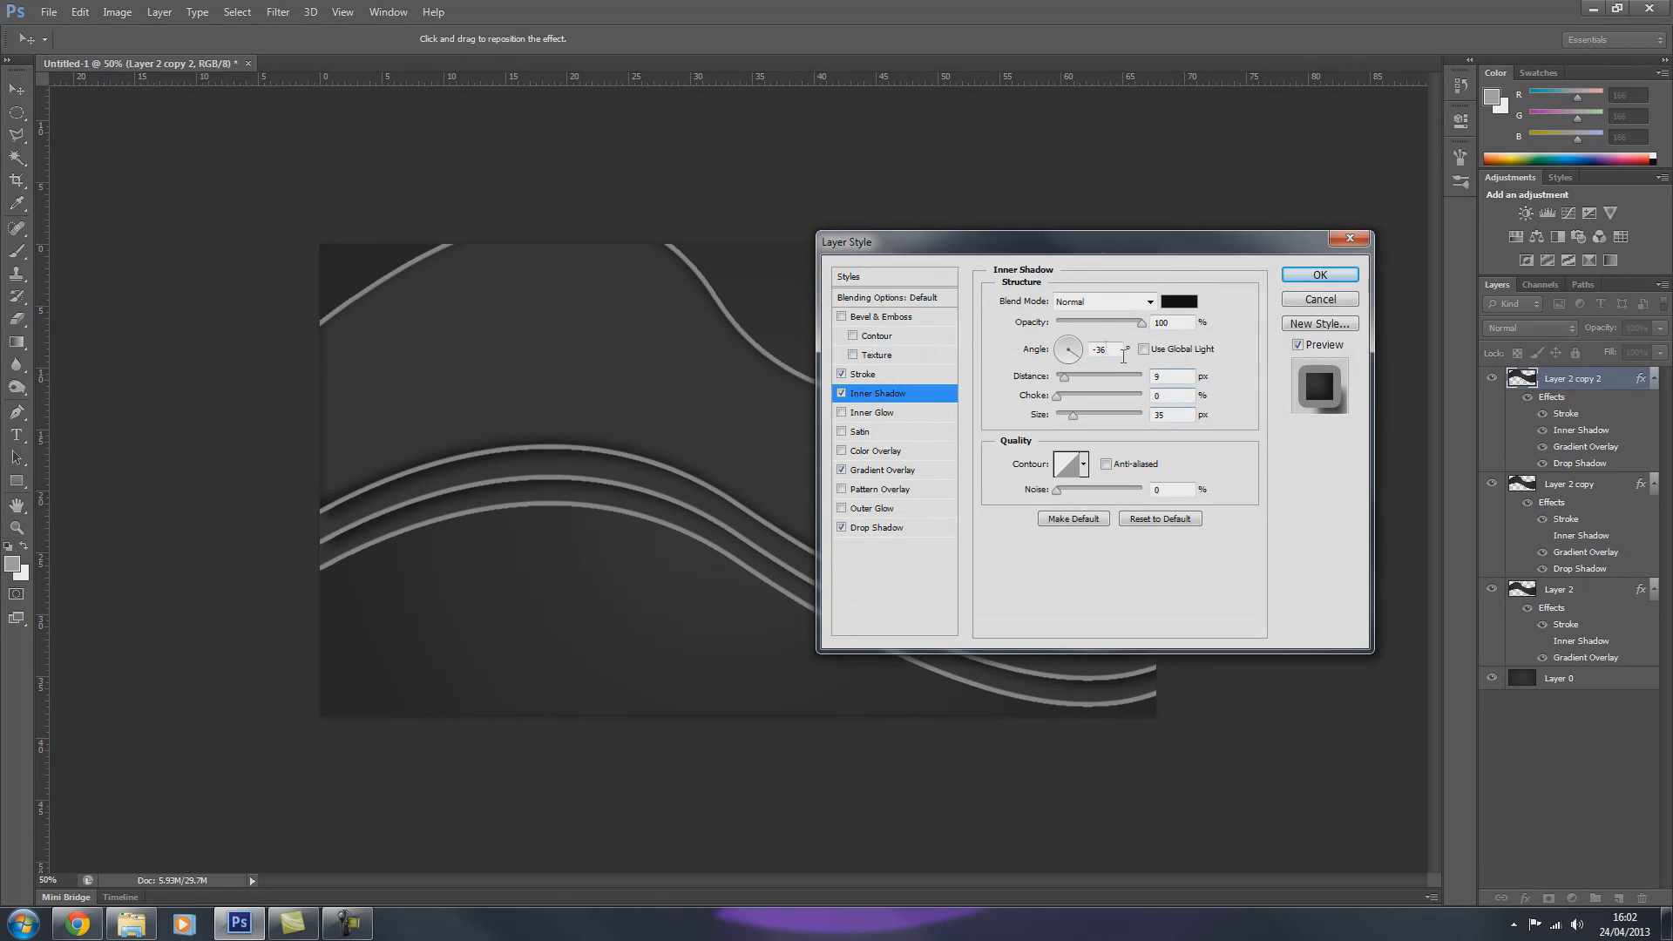
pyautogui.moveTo(1086, 246); pyautogui.dragTo(1356, 272)
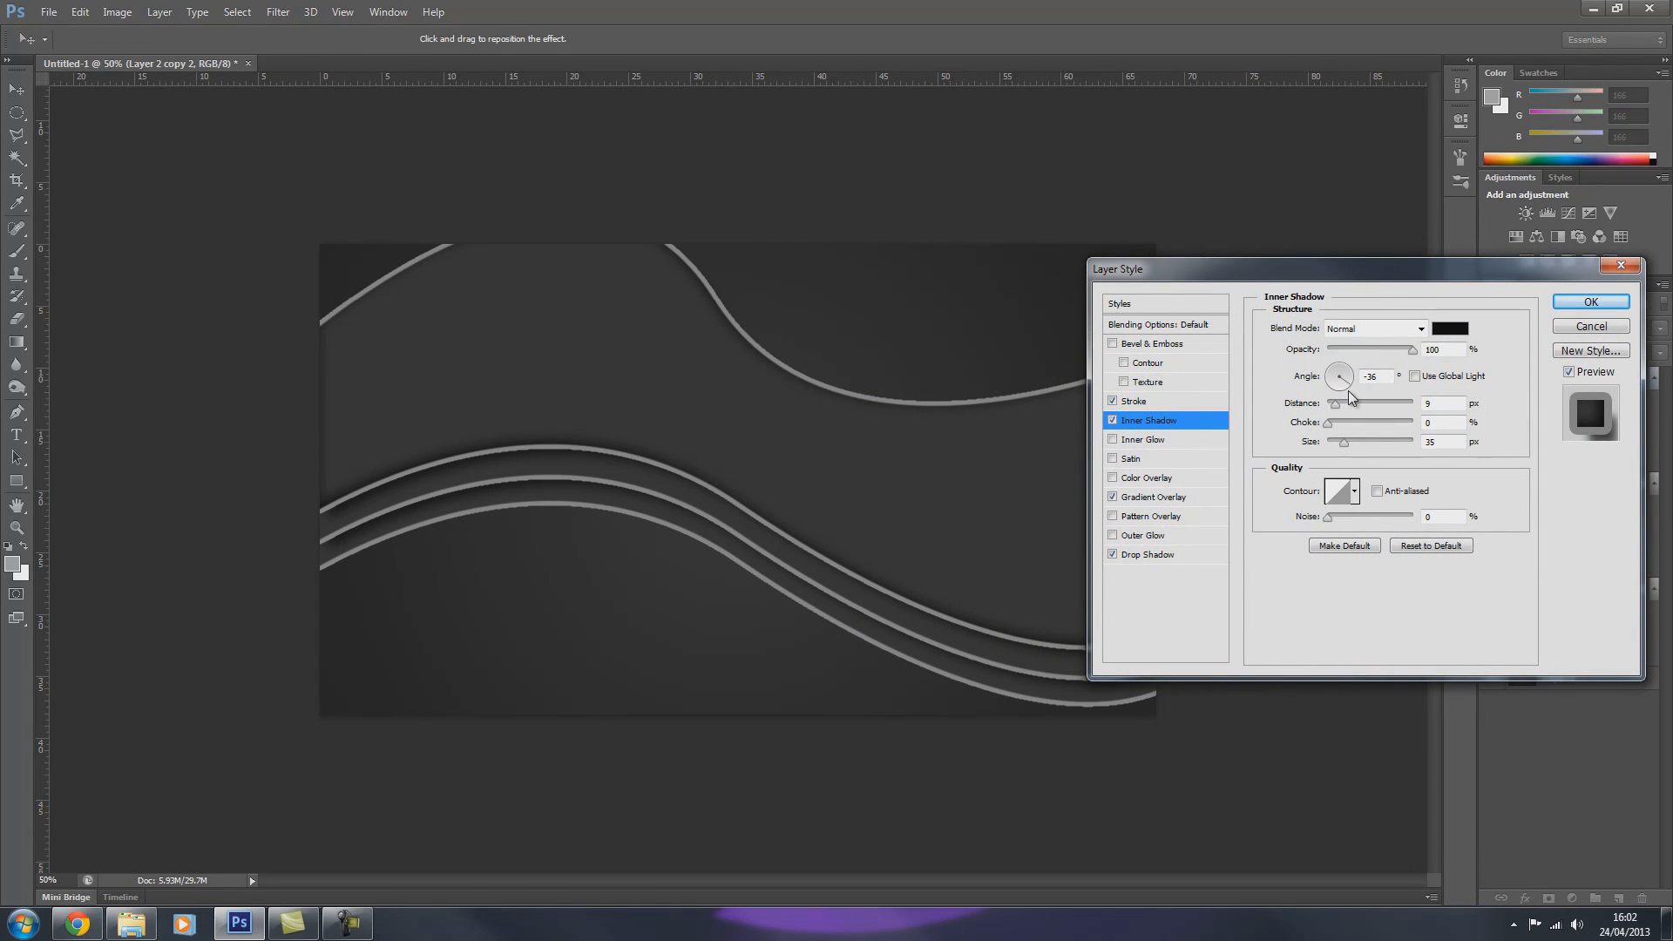
pyautogui.moveTo(1335, 405); pyautogui.dragTo(1364, 444)
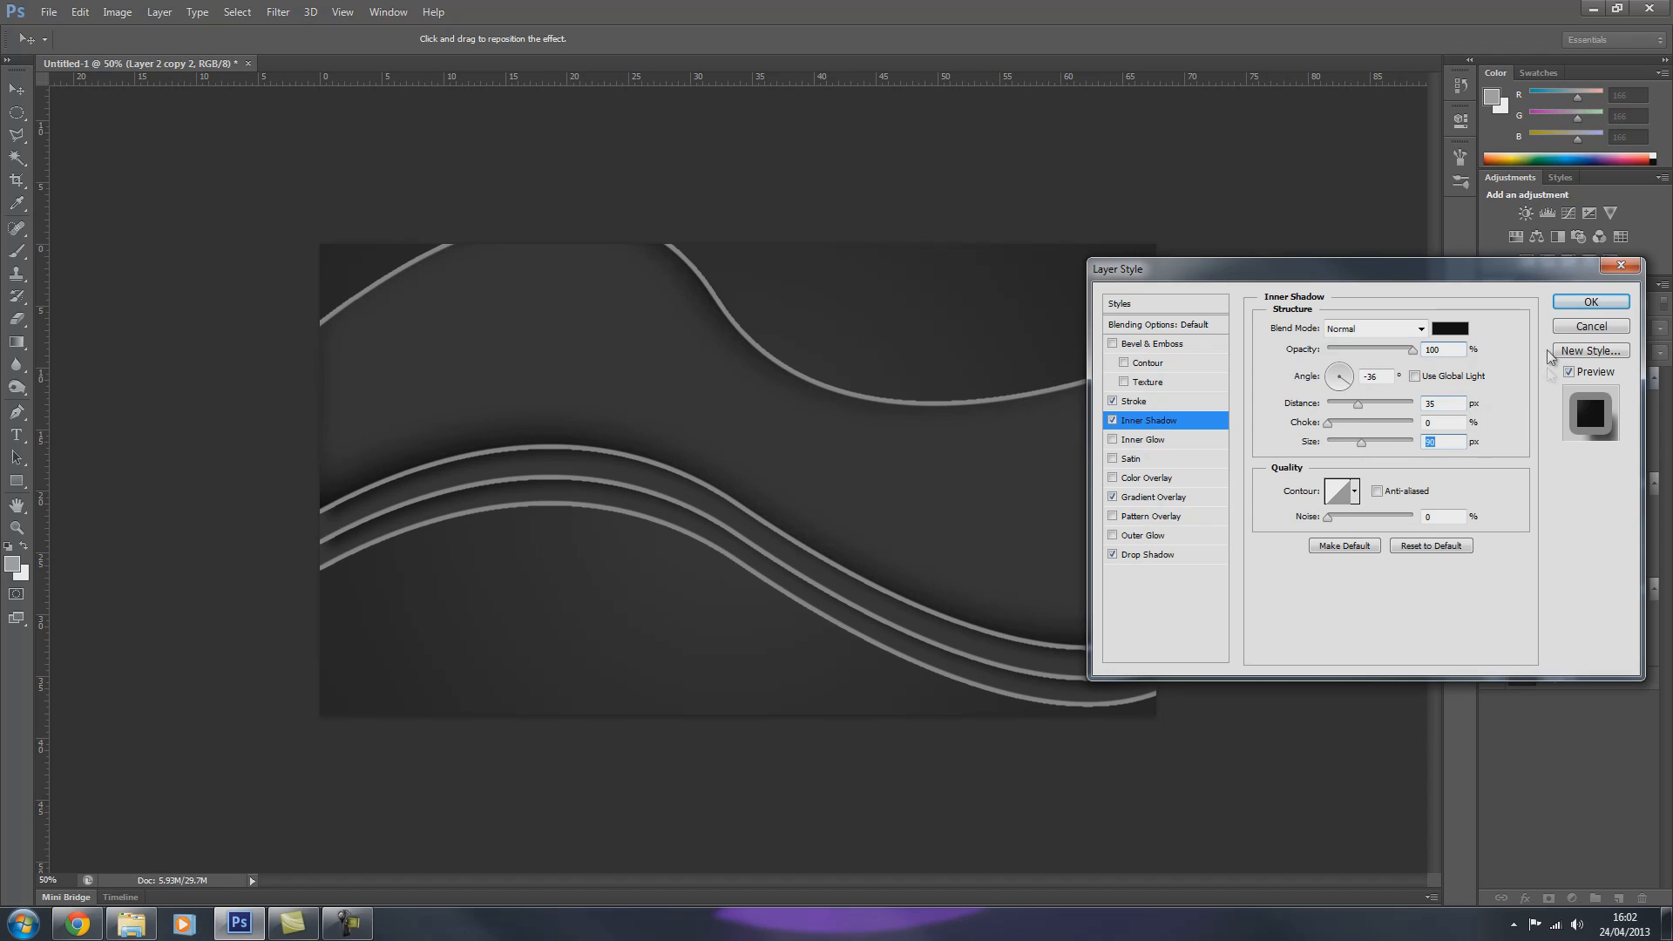
pyautogui.click(1590, 302)
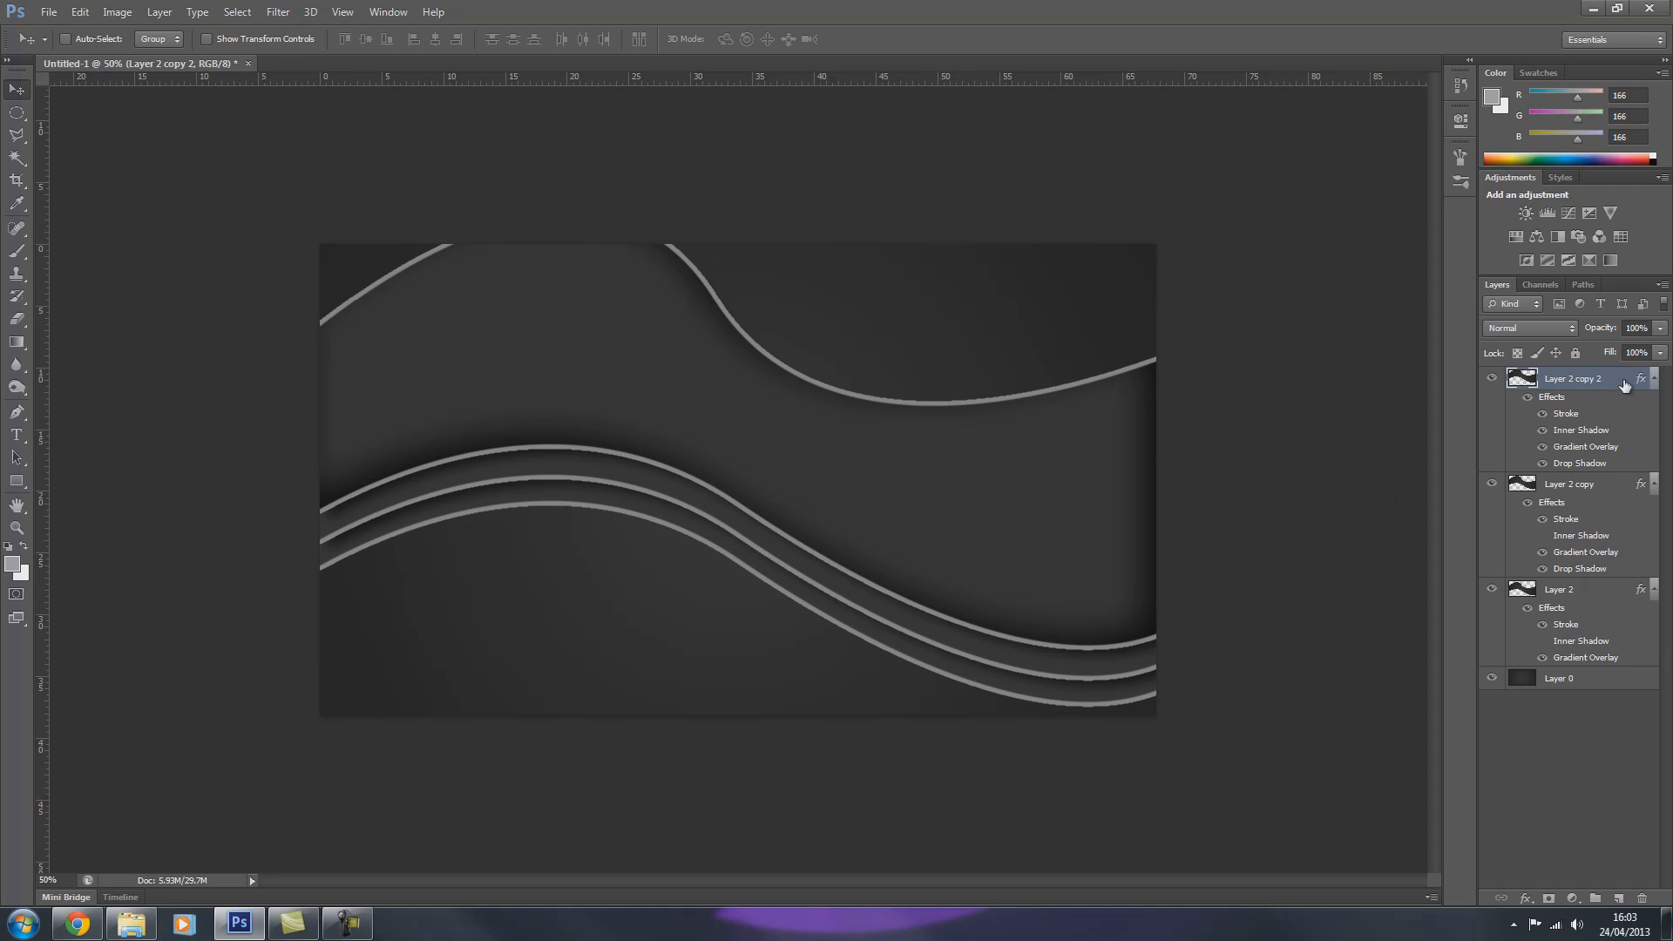
# Step: Set the Inner Shadow distance on Layer 2 copy 2 to 11 px and turn its angle towards the upper left
pyautogui.doubleClick(1597, 390)
pyautogui.click(1146, 422)
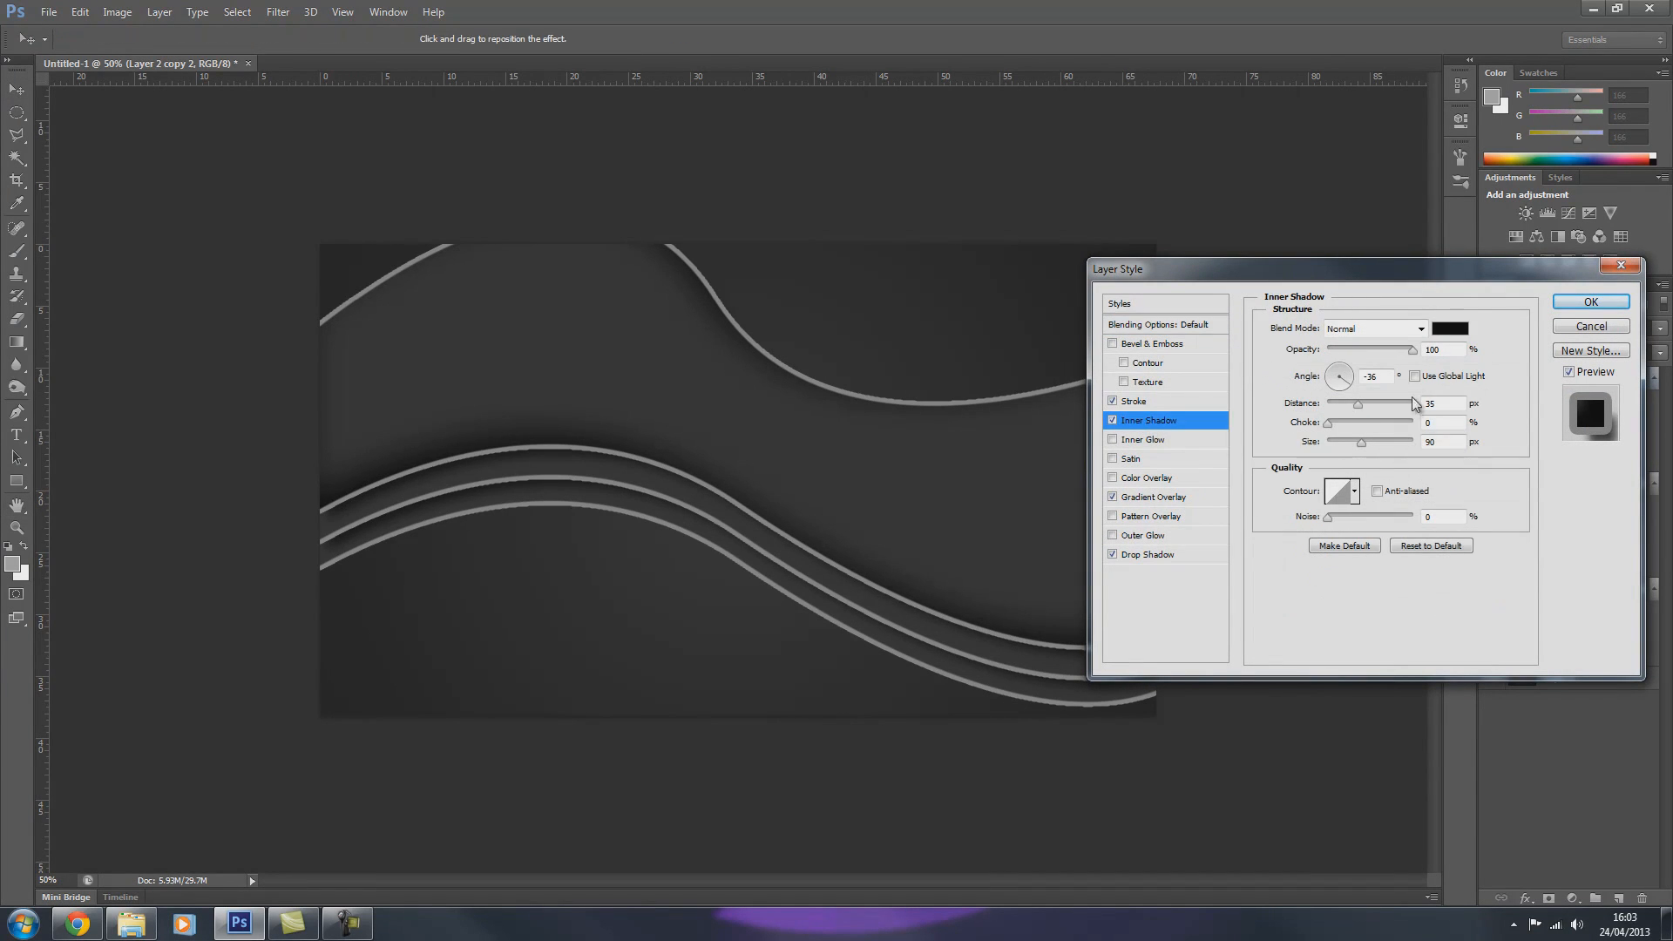
pyautogui.click(1356, 409)
pyautogui.moveTo(1356, 411); pyautogui.dragTo(1343, 410)
pyautogui.moveTo(1369, 283); pyautogui.dragTo(1168, 639)
pyautogui.moveTo(1142, 760); pyautogui.dragTo(1123, 718)
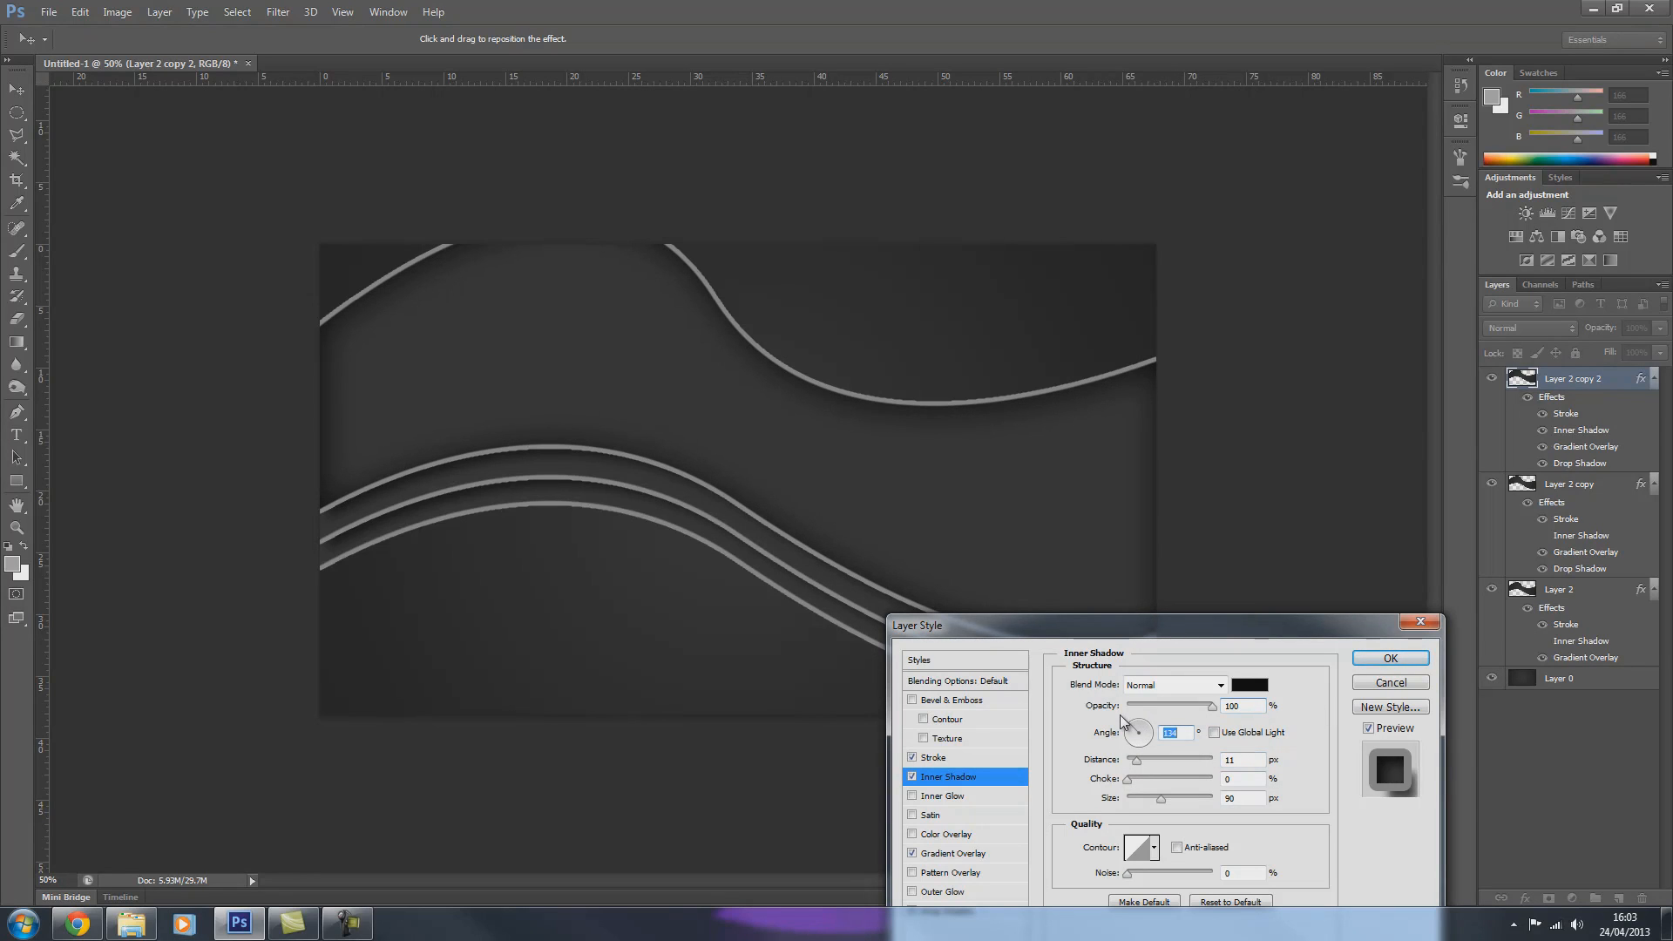
pyautogui.click(1389, 658)
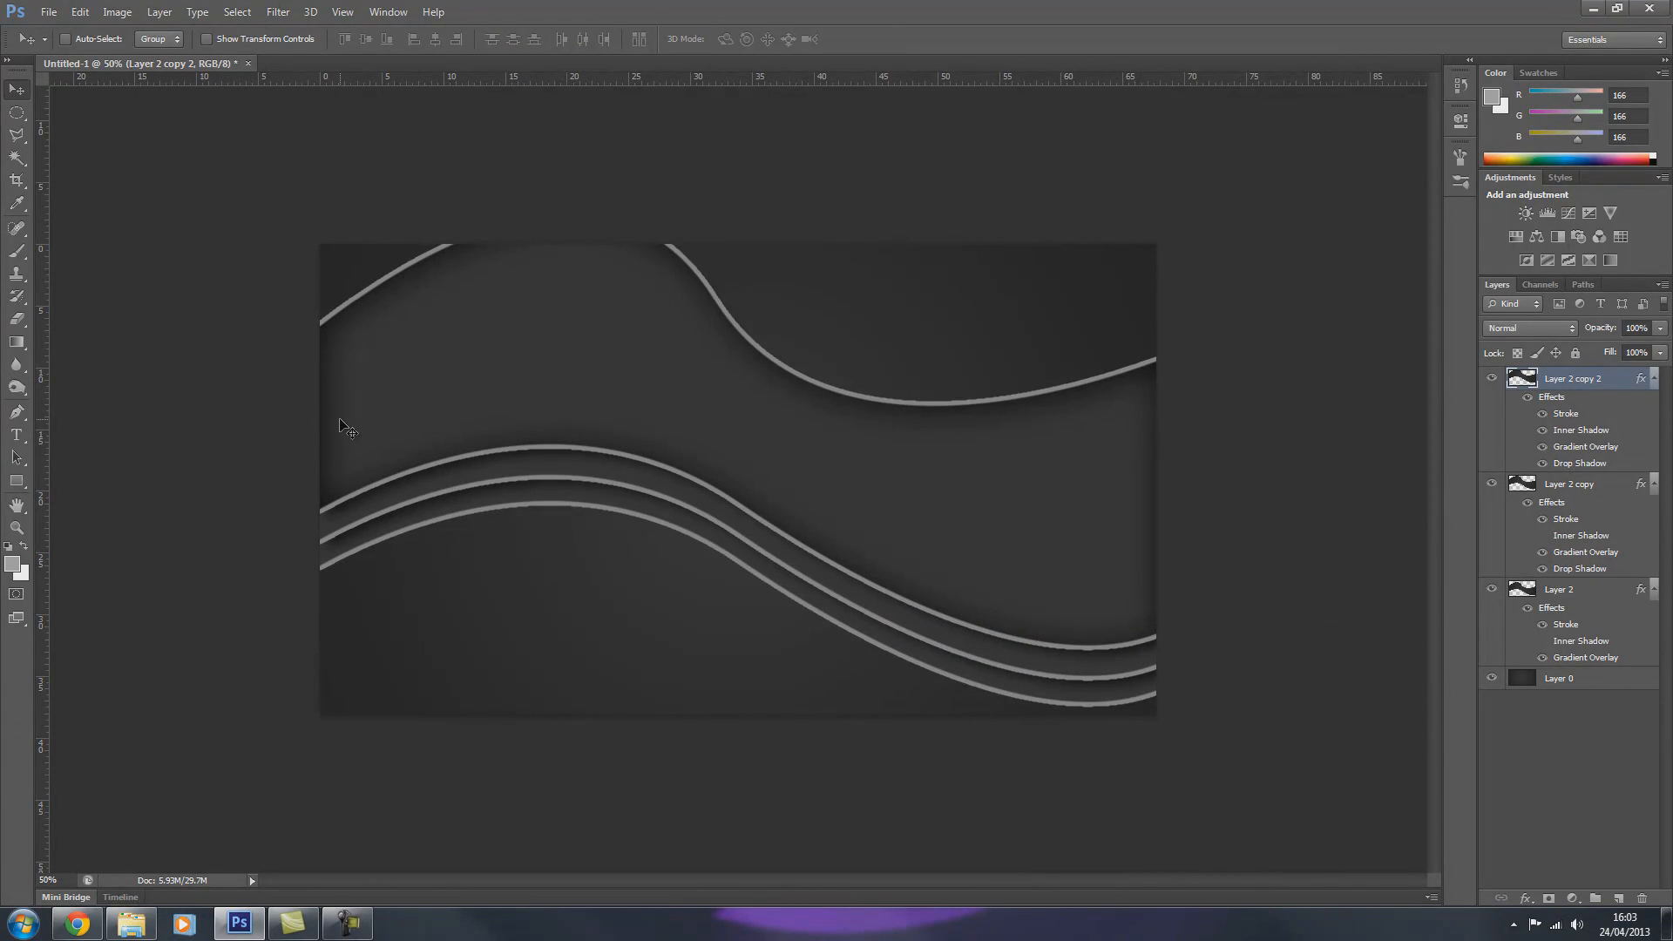
# Step: Add the text "Intel360ify" in the MineCrafter 2.0 font on the upper wave band
pyautogui.click(17, 435)
pyautogui.click(186, 39)
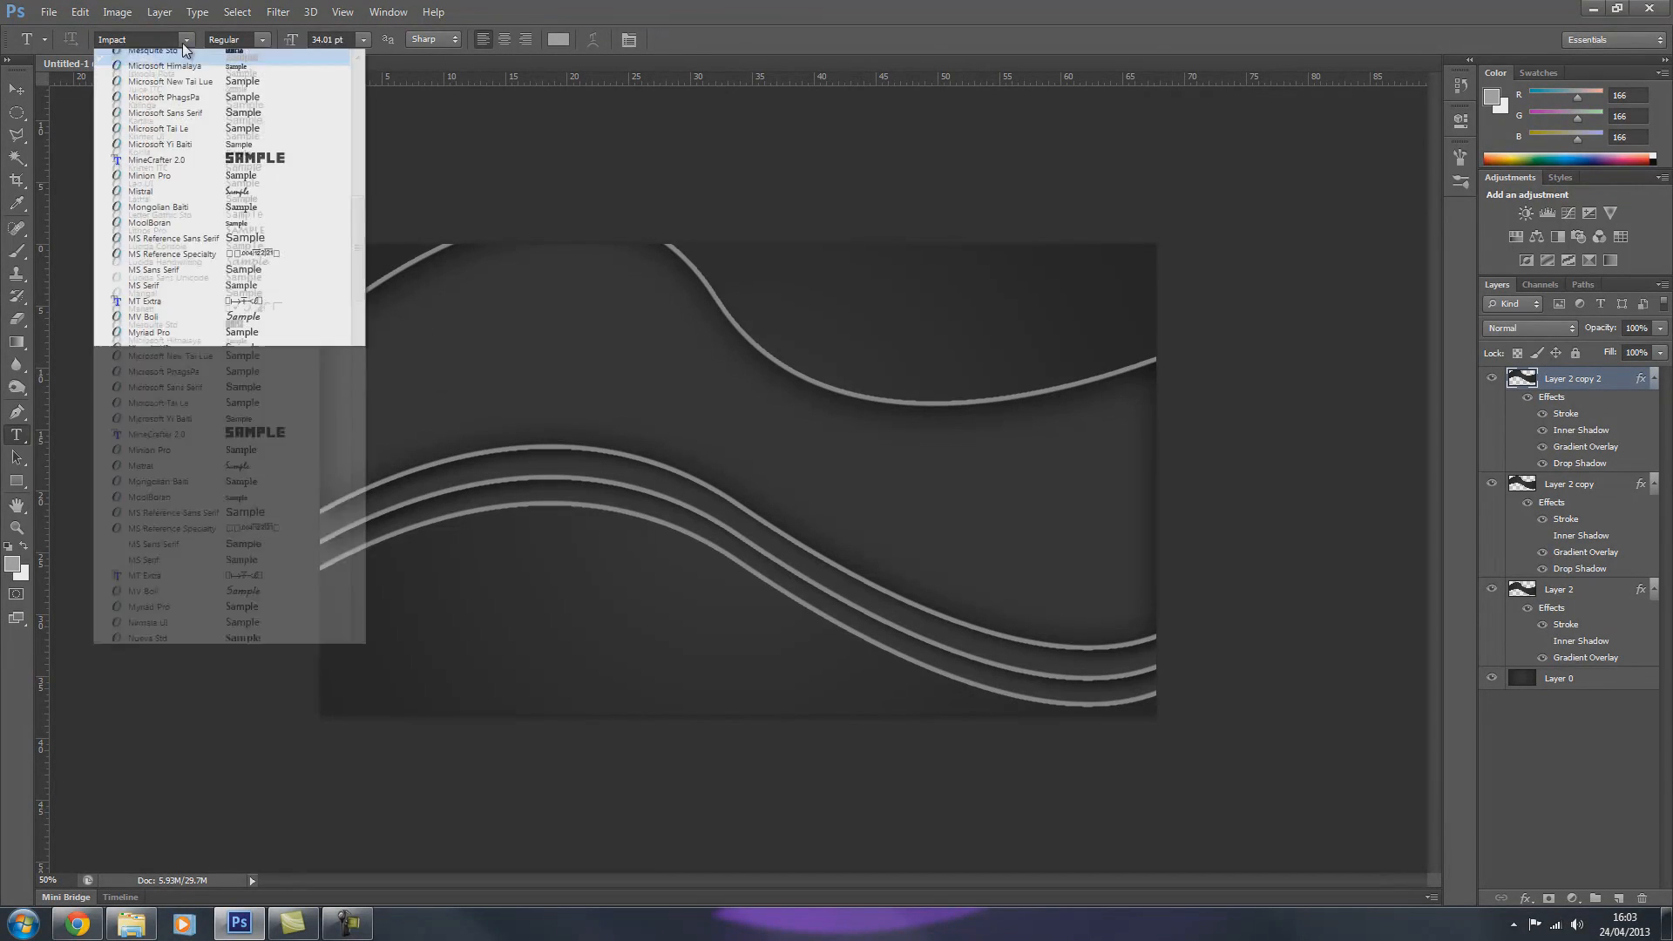
pyautogui.click(291, 419)
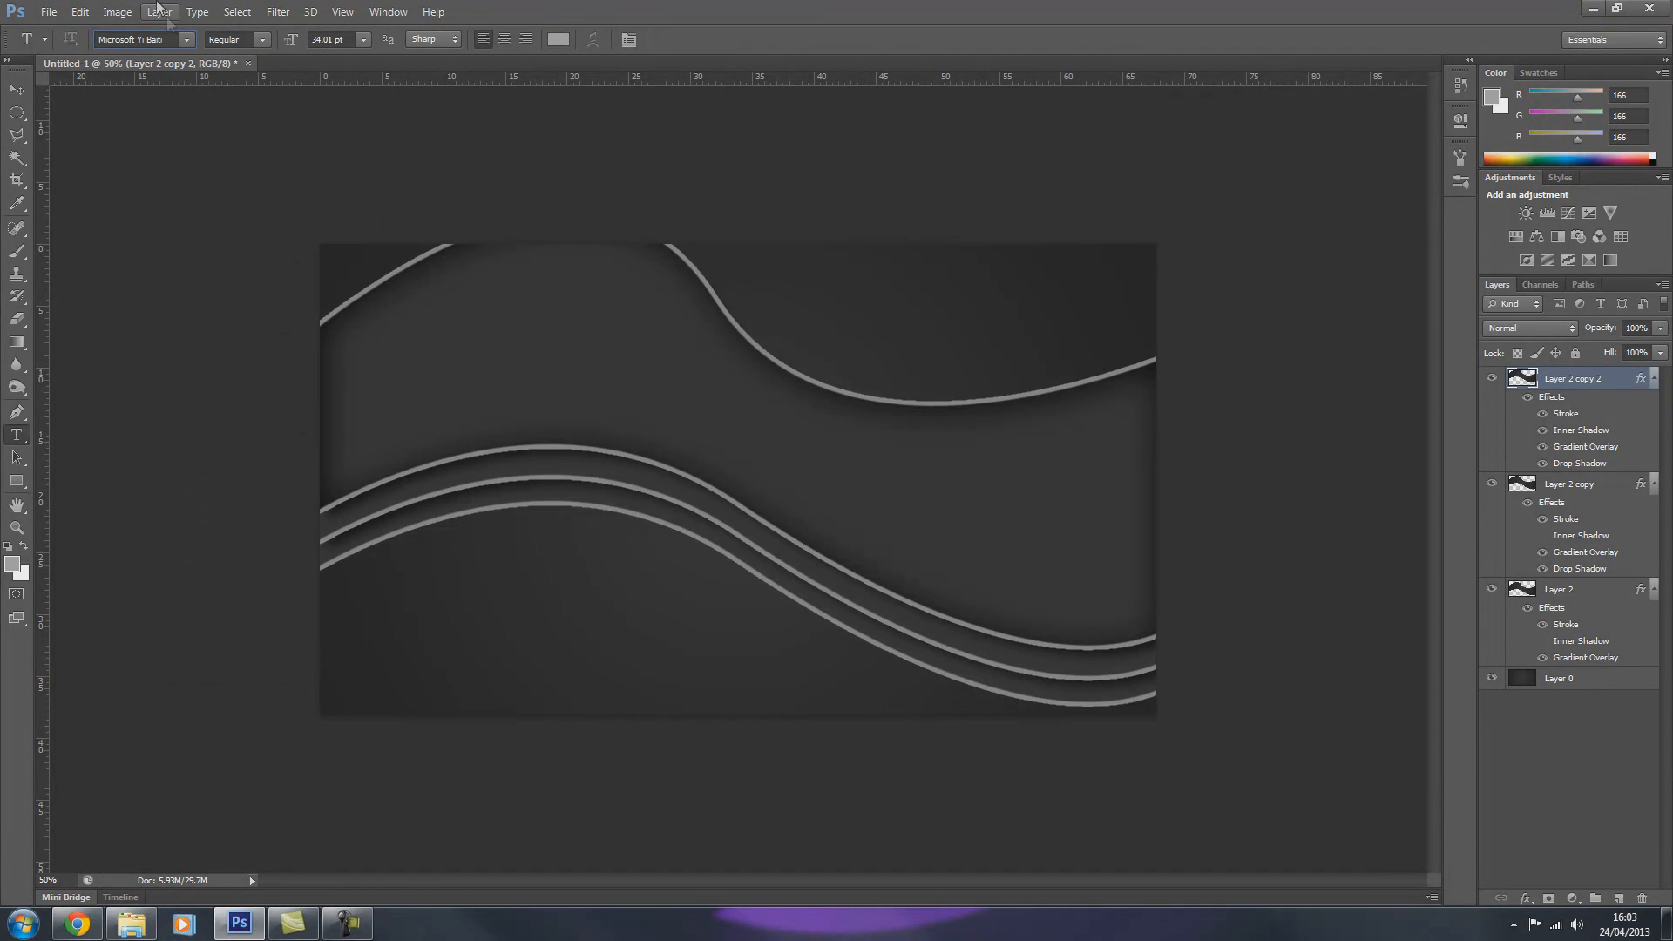
pyautogui.click(185, 40)
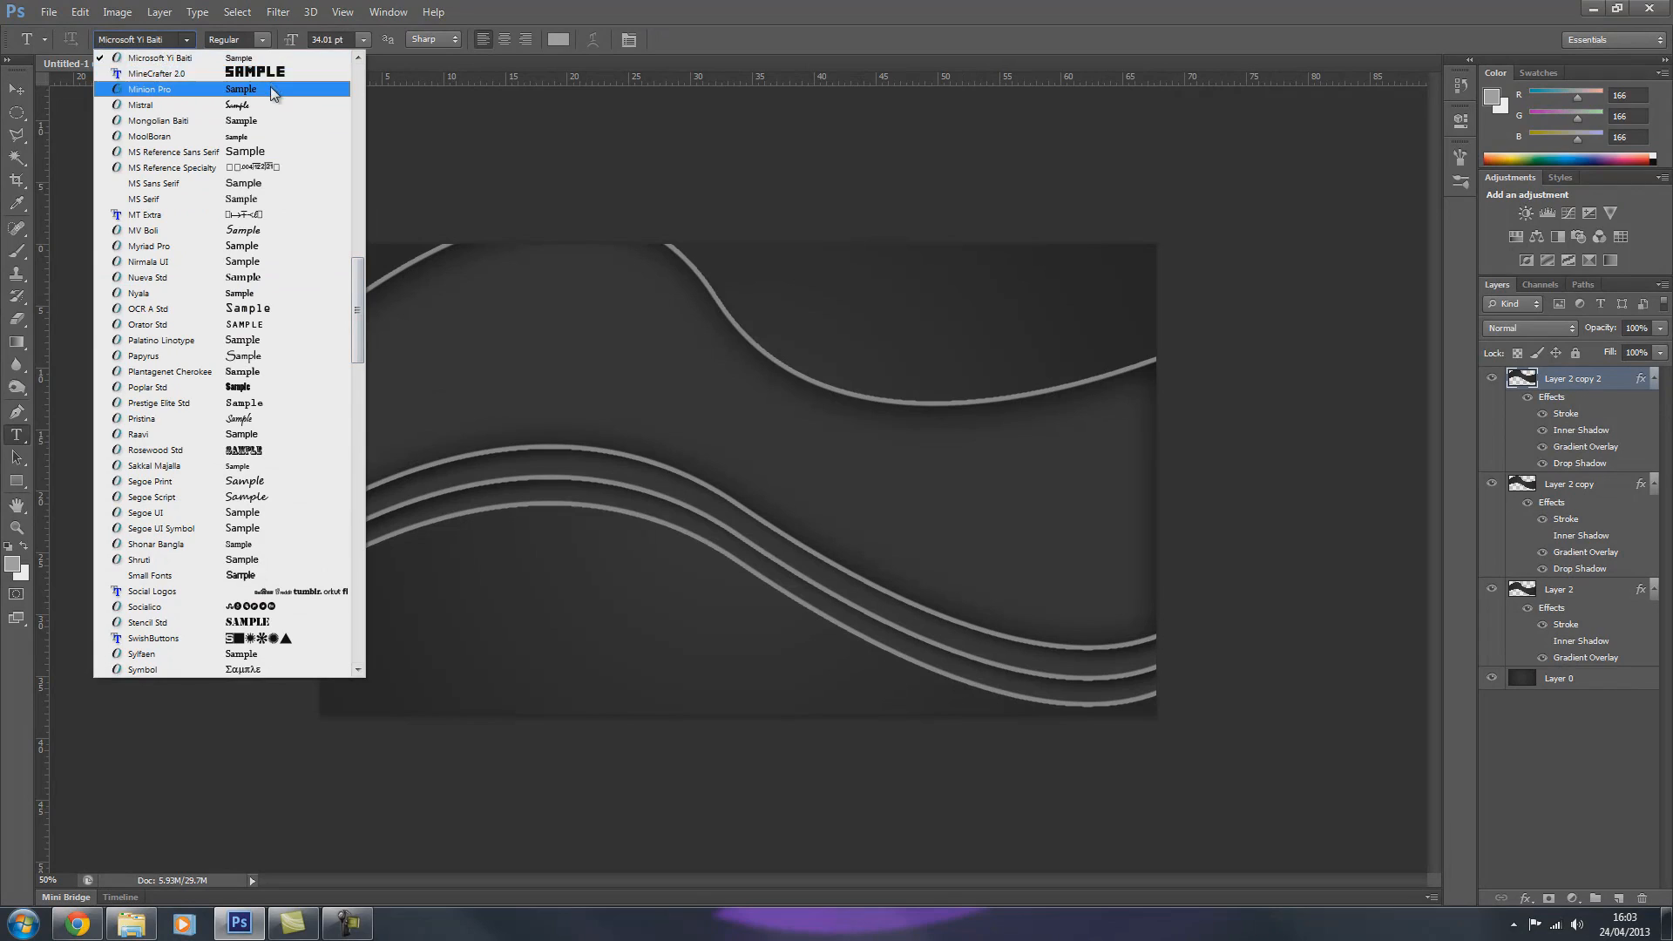
pyautogui.click(262, 75)
pyautogui.click(415, 378)
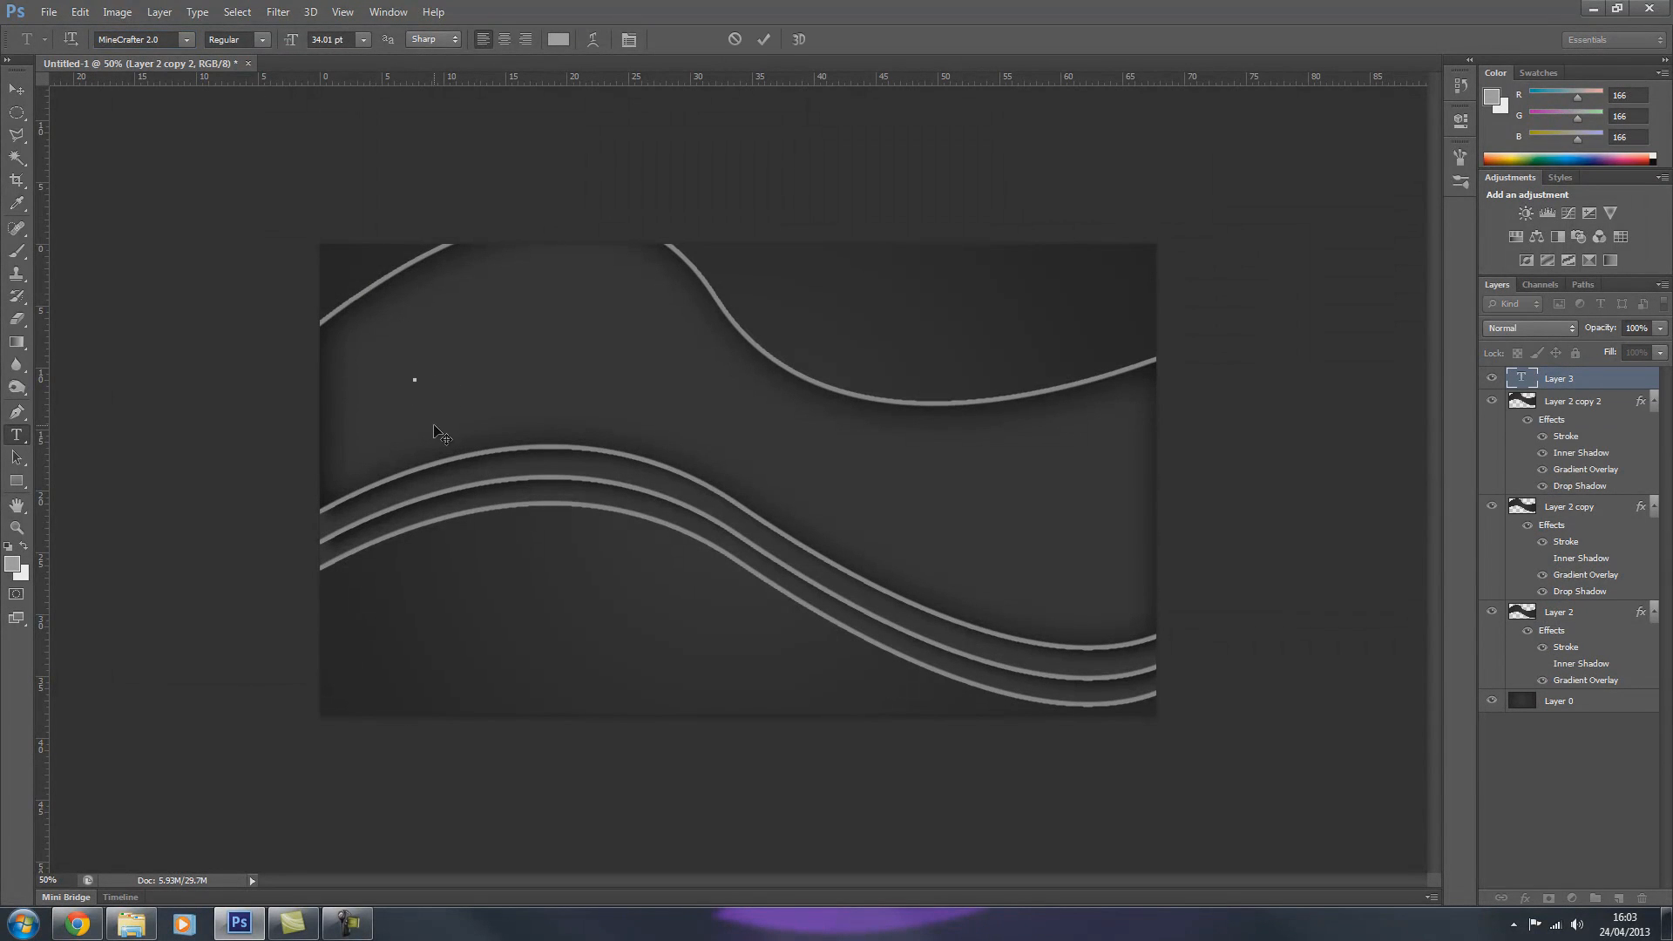
pyautogui.press('BackSpace')
pyautogui.write('INTEL360IFY')
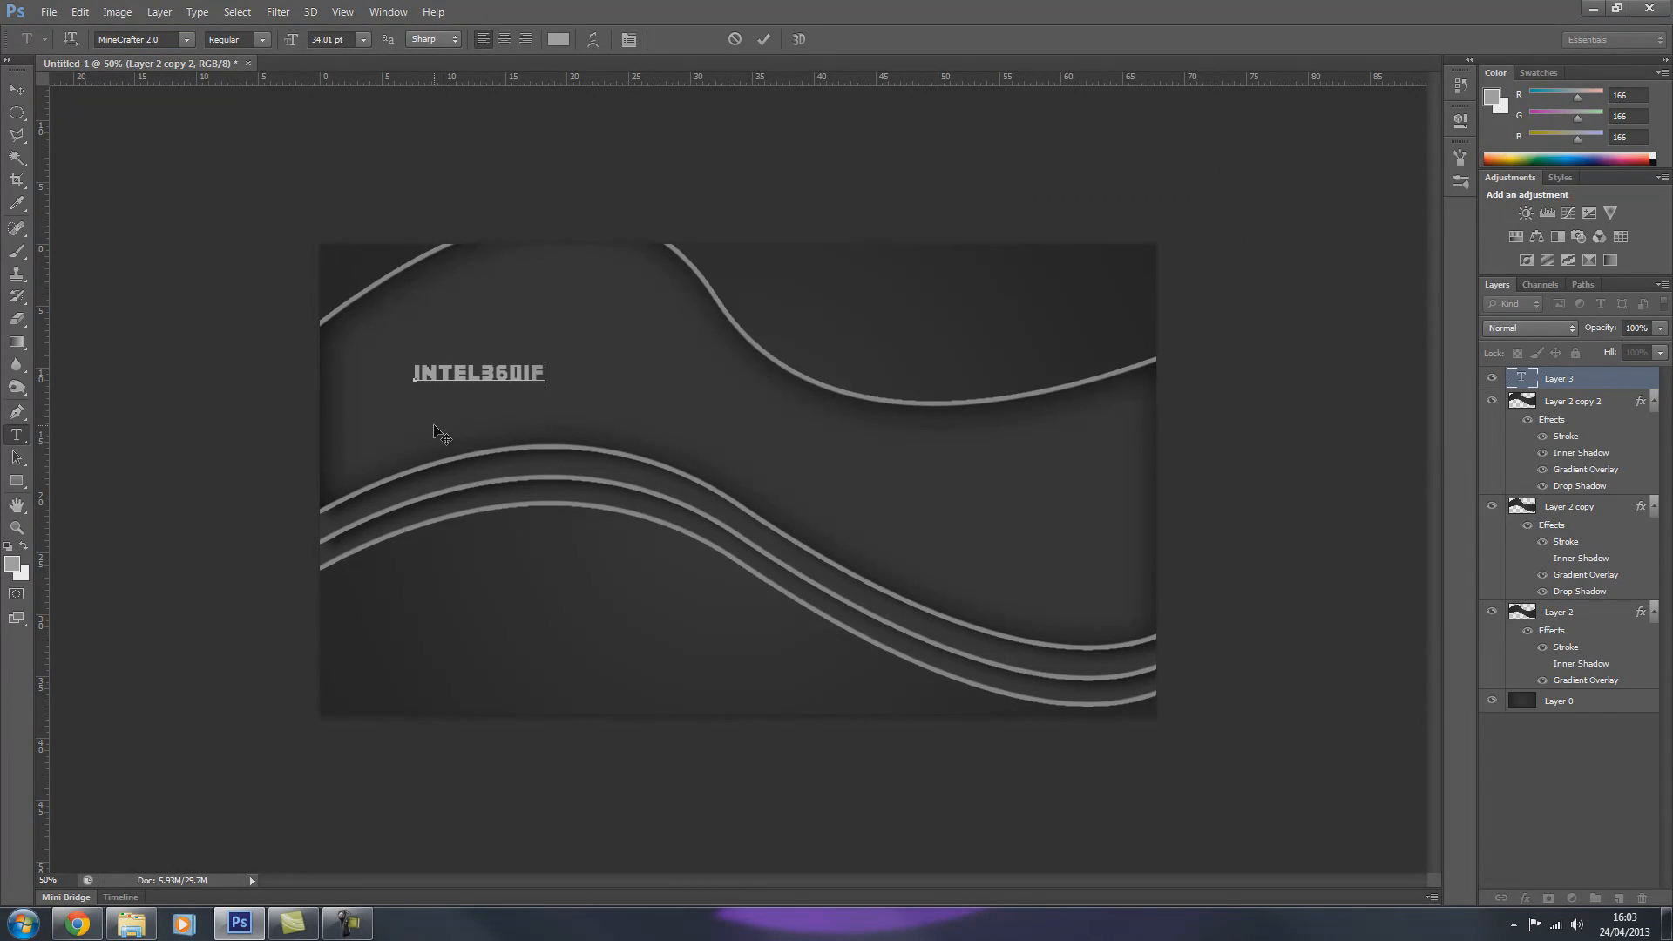
pyautogui.click(16, 89)
# Step: Scale the Intel360ify text to about 393%, rotate it about 23° clockwise and position it along the wide wave band
pyautogui.hotkey('ctrl', 't')
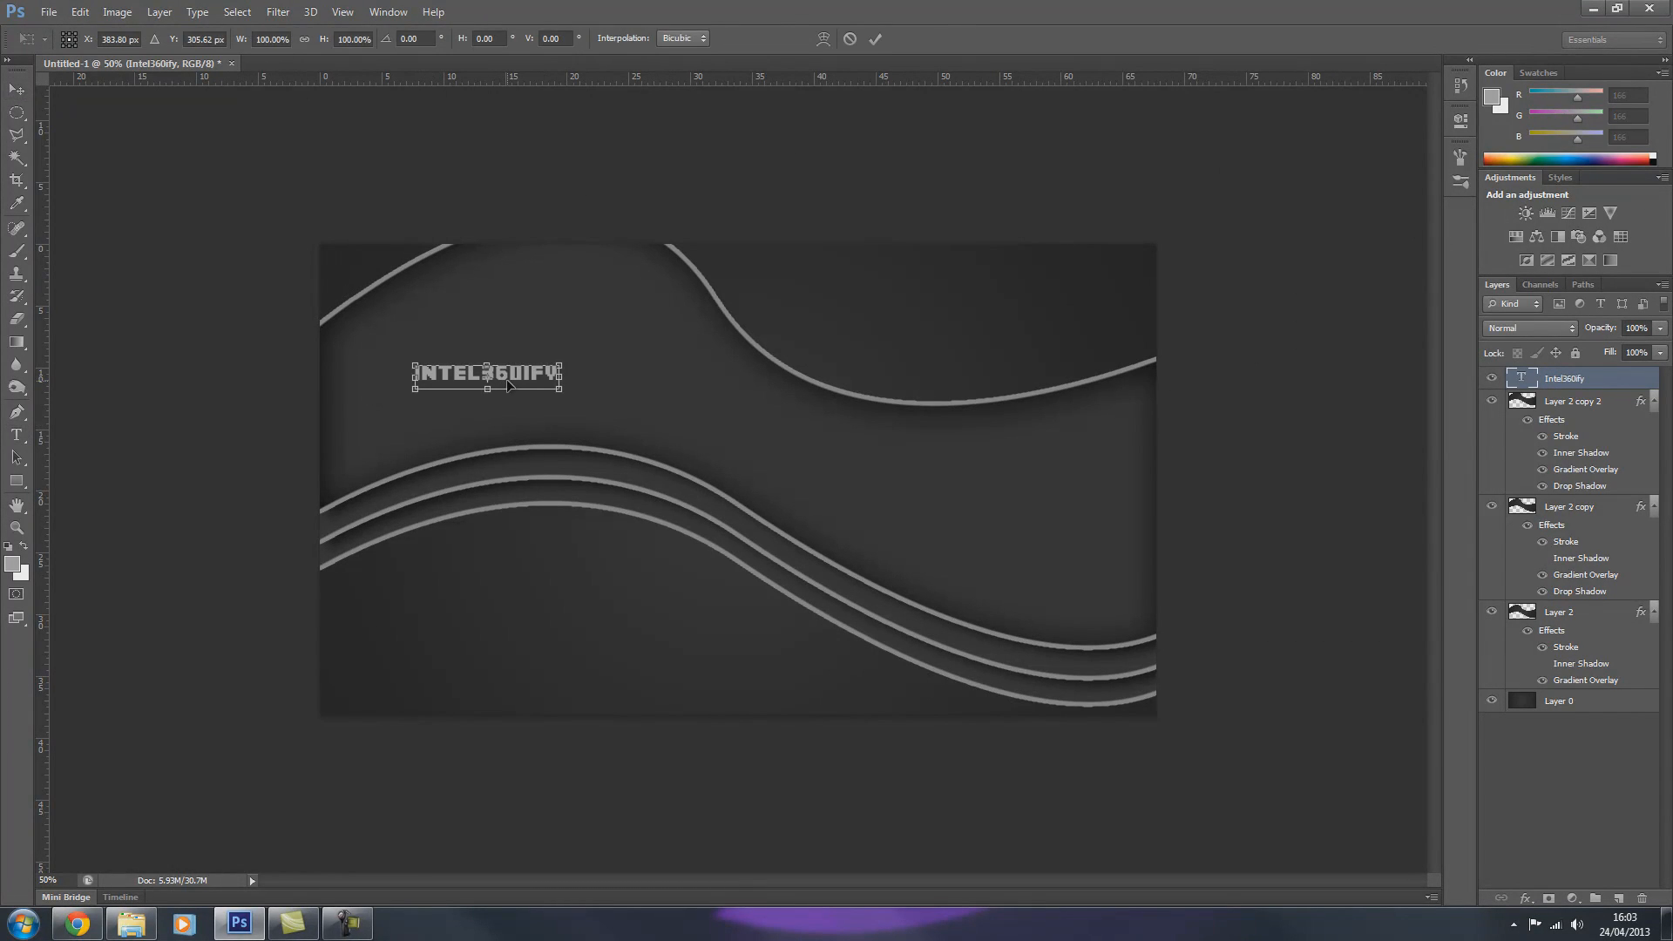
pyautogui.keyDown('shift'); pyautogui.moveTo(563, 394); pyautogui.dragTo(975, 577); pyautogui.keyUp('shift')
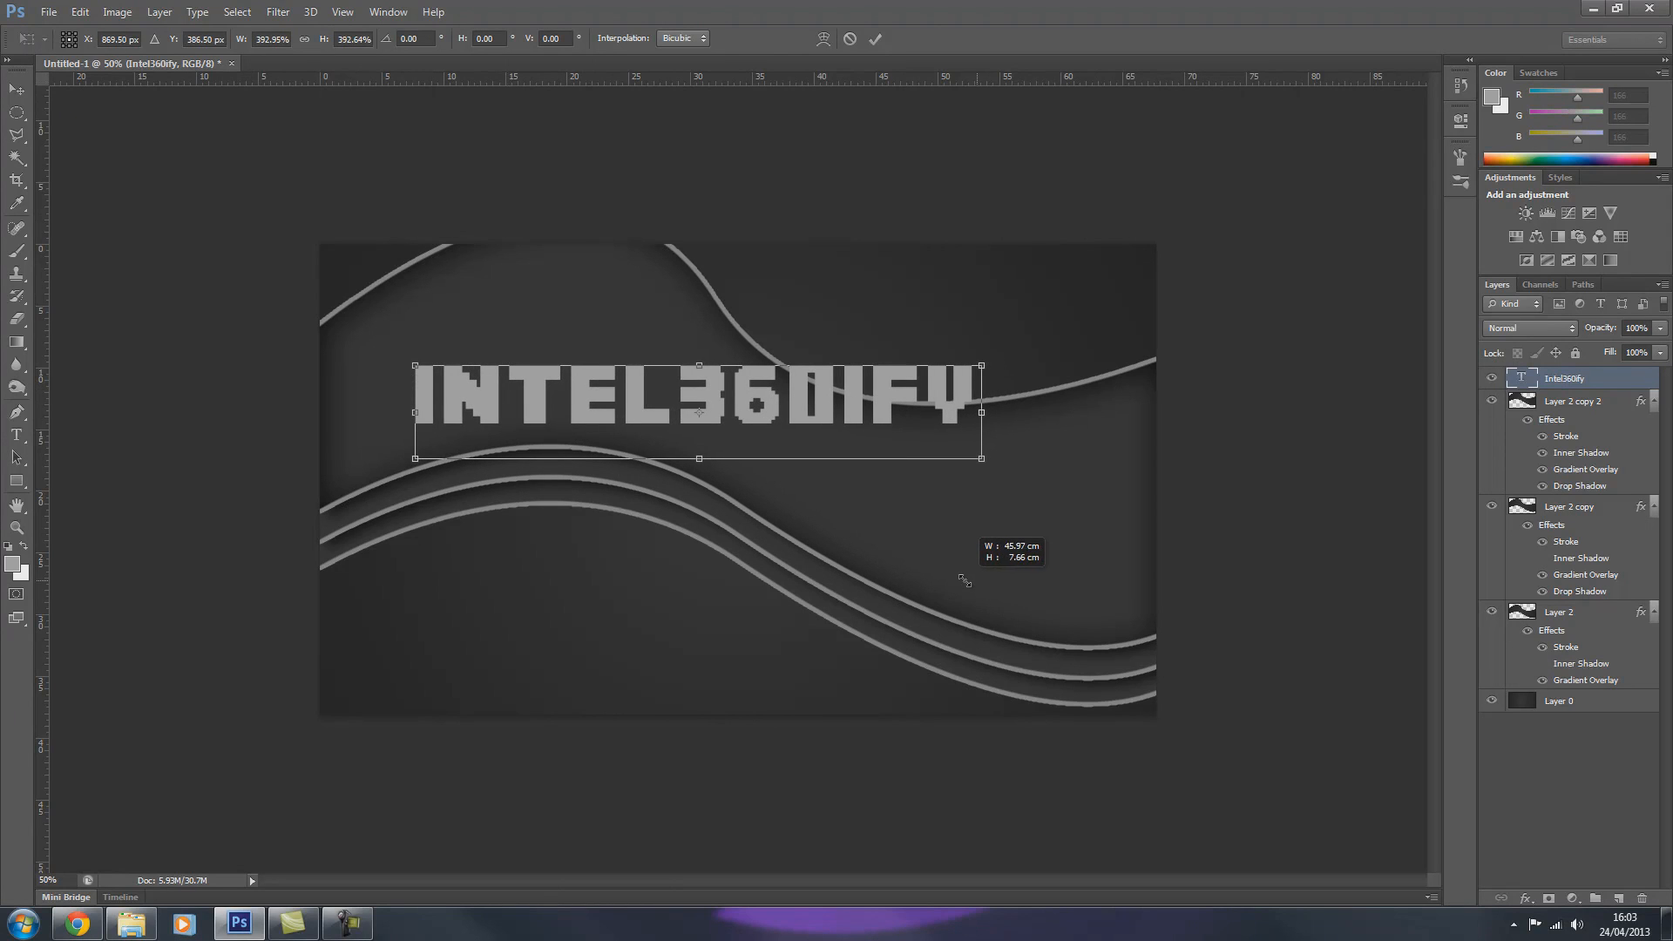
pyautogui.moveTo(963, 367); pyautogui.dragTo(1072, 478)
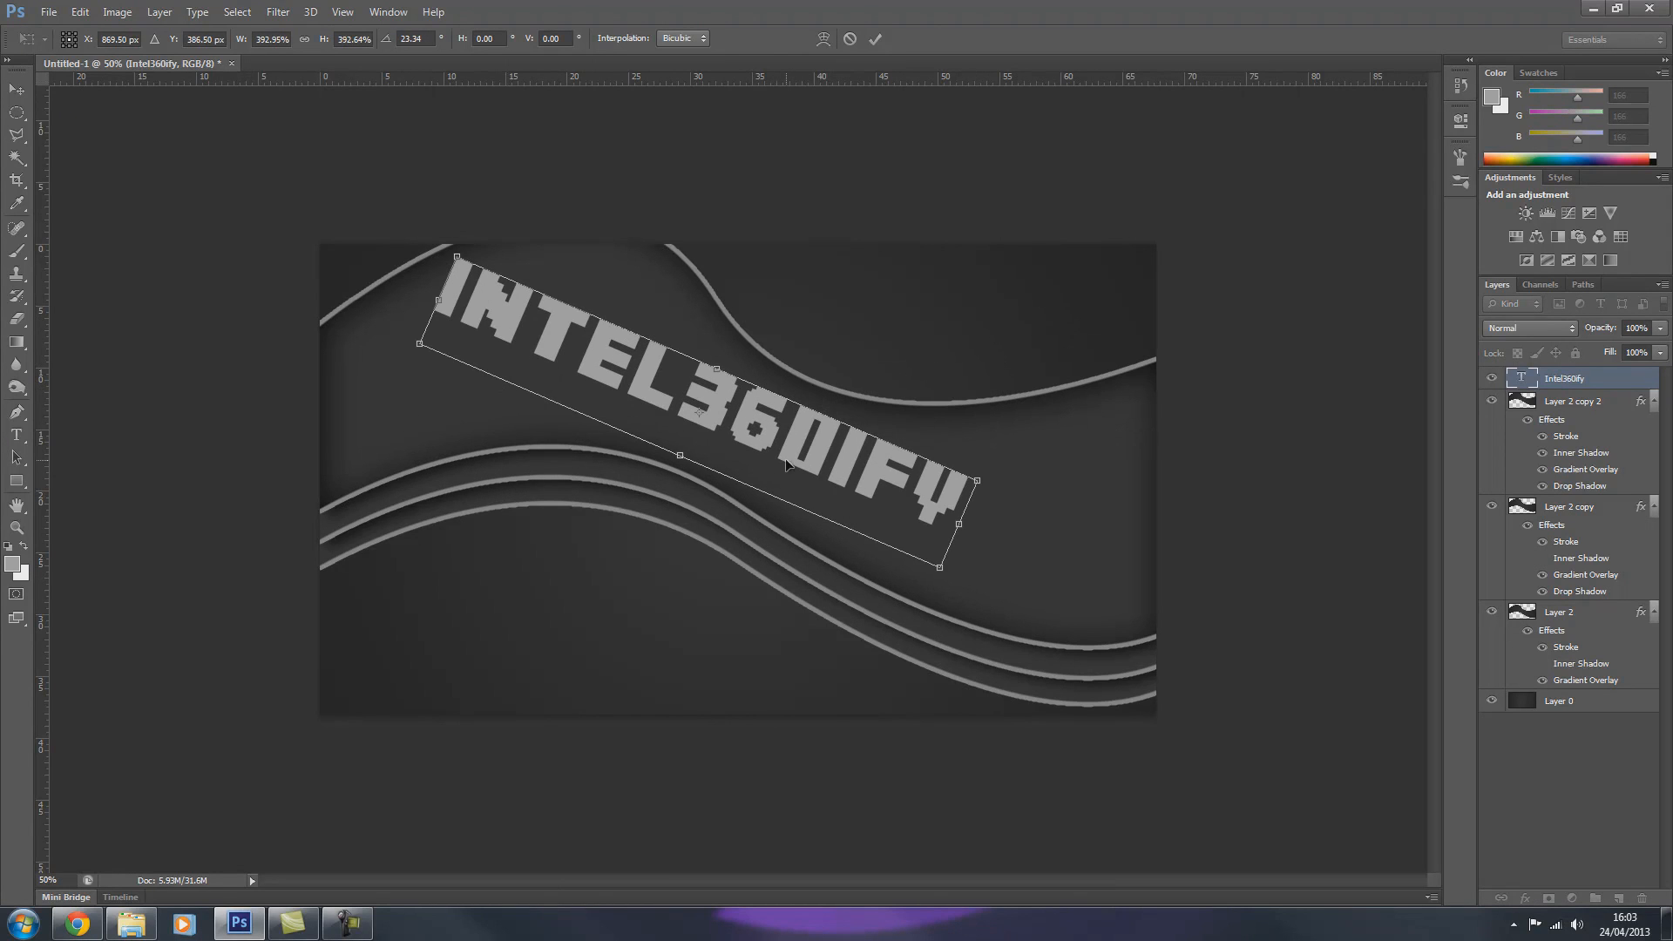
pyautogui.moveTo(786, 465); pyautogui.dragTo(832, 489)
pyautogui.click(22, 93)
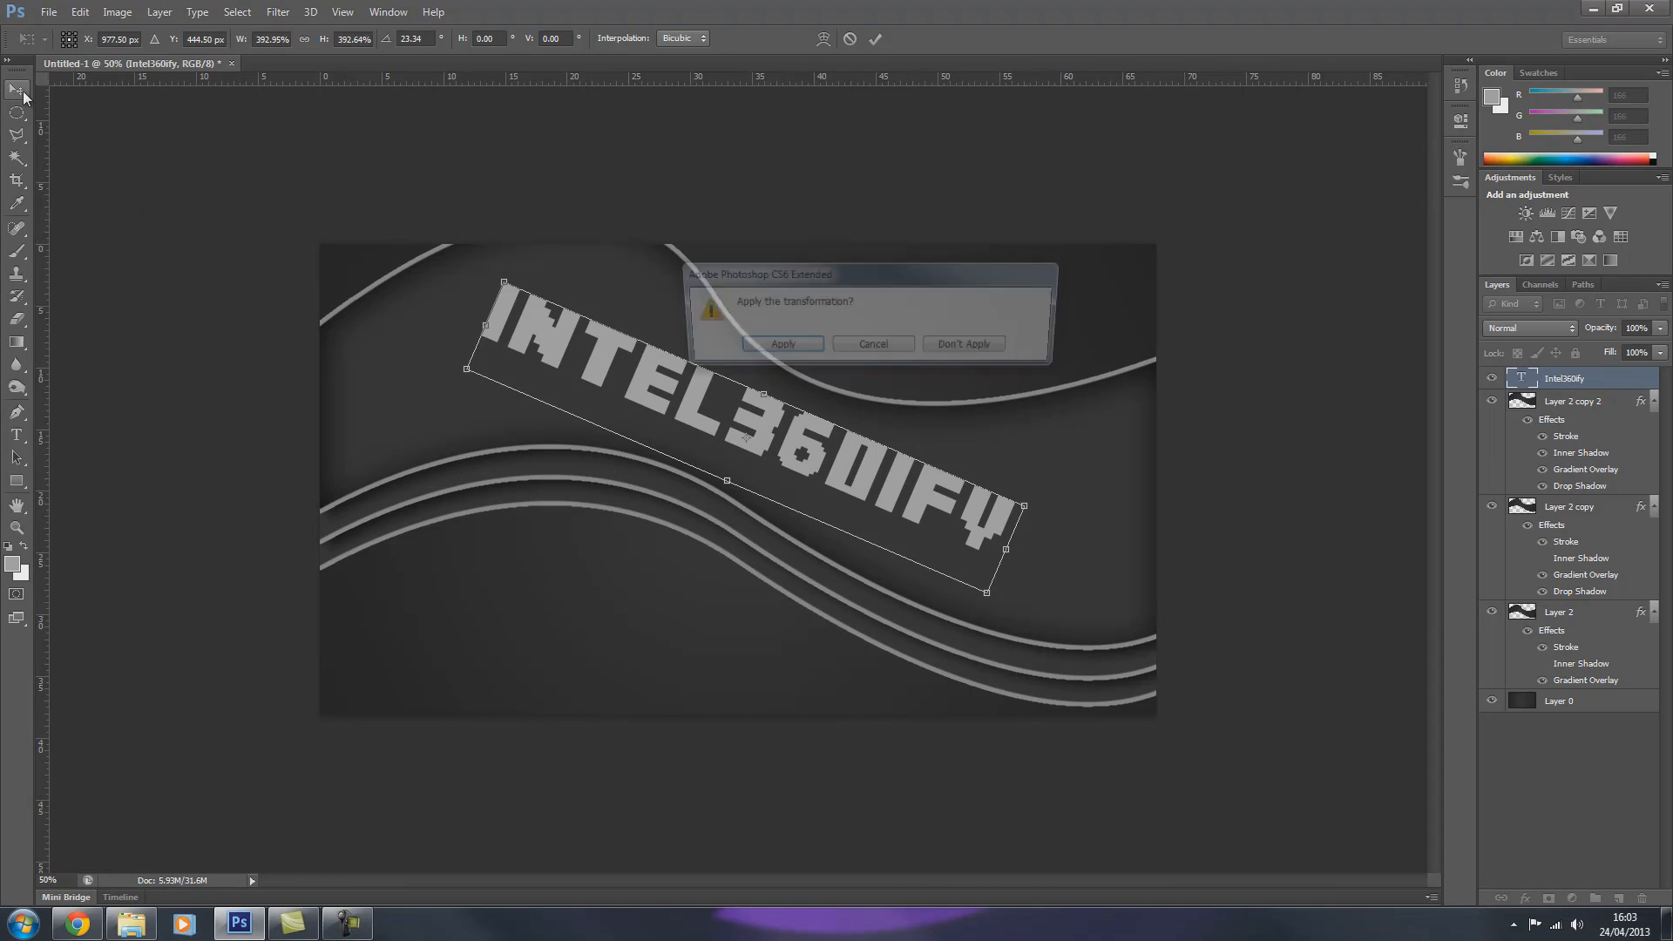
pyautogui.press('Return')
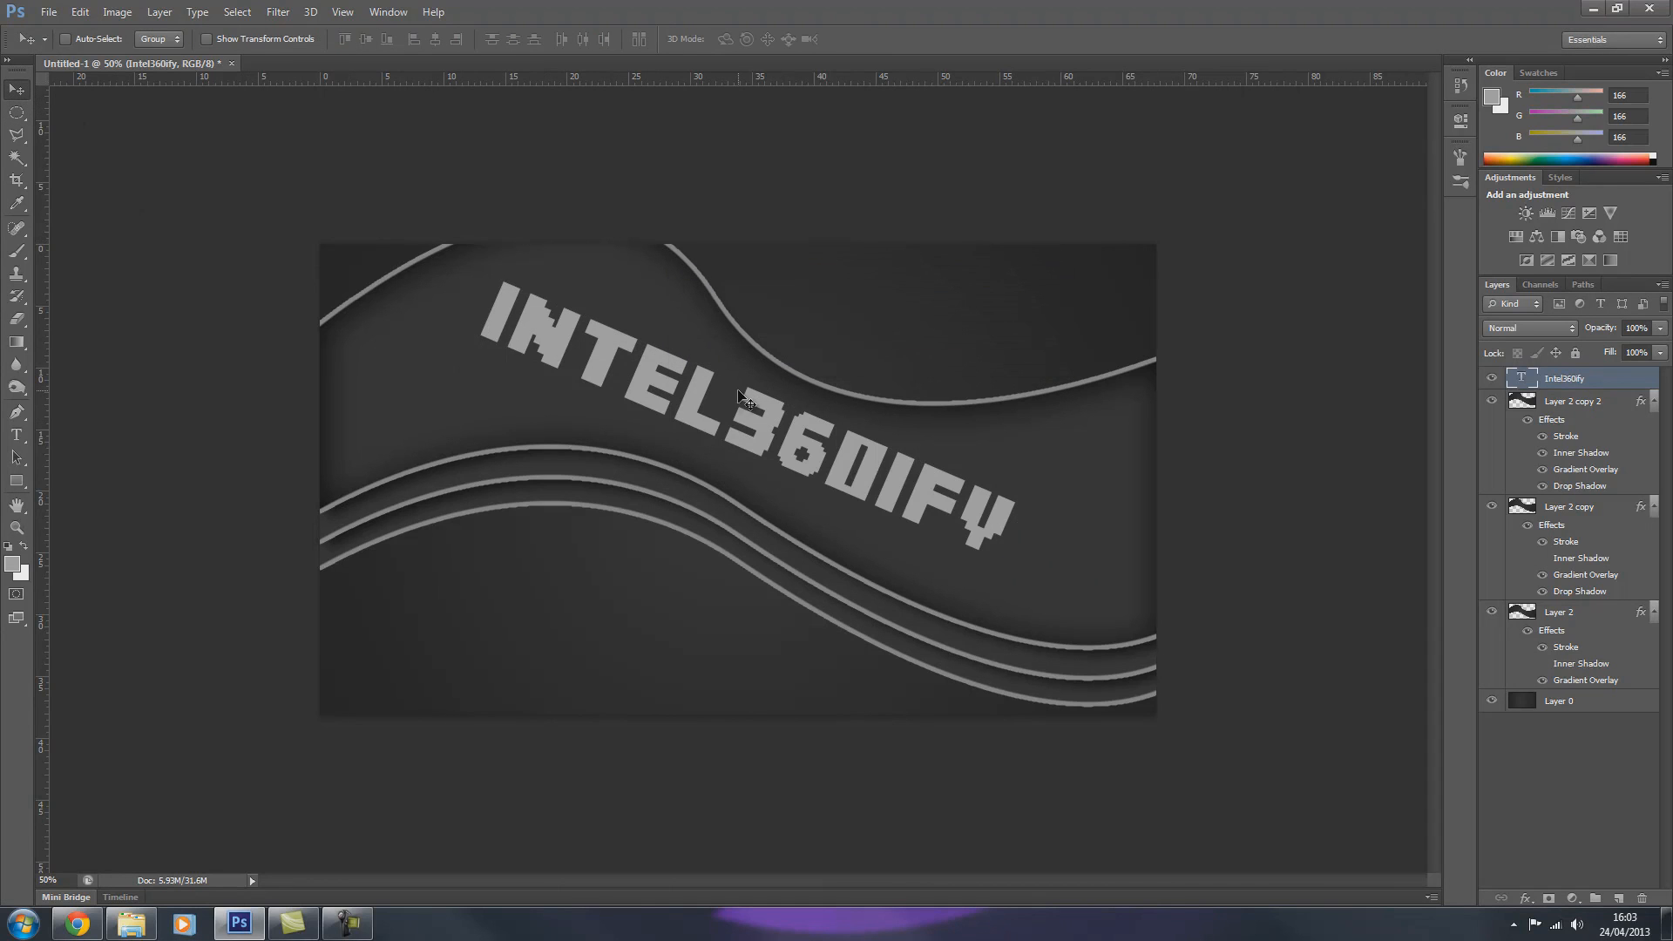
# Step: Add a Drop Shadow with its preset settings to the Intel360ify text layer
pyautogui.doubleClick(1607, 379)
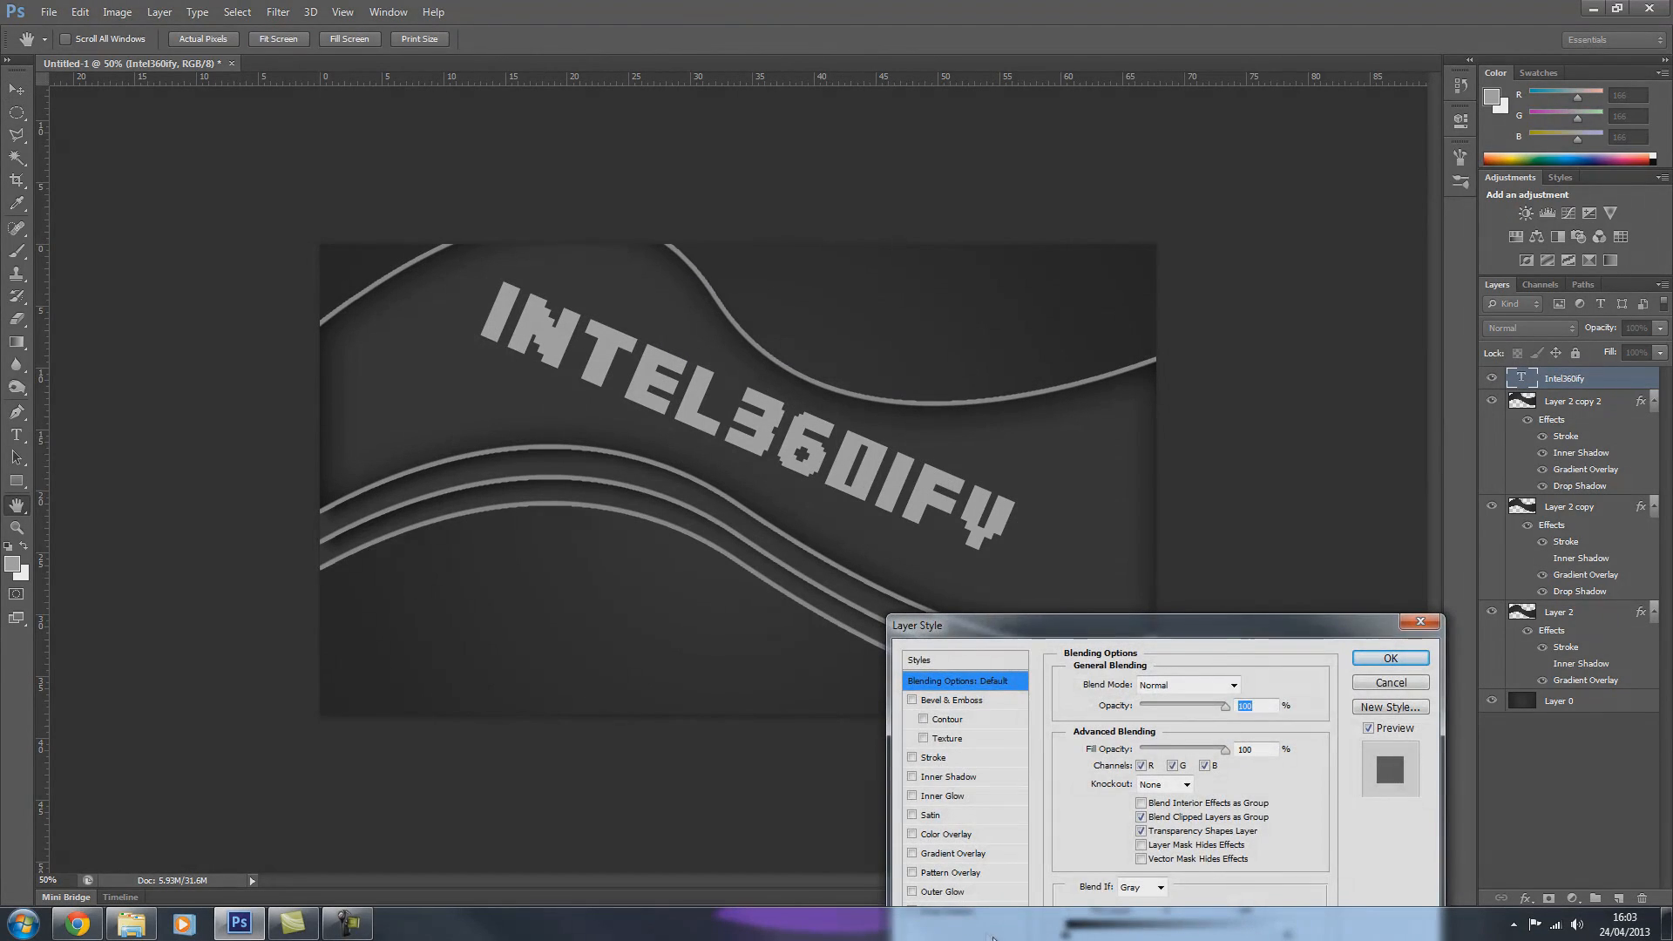
pyautogui.moveTo(1038, 638); pyautogui.dragTo(981, 266)
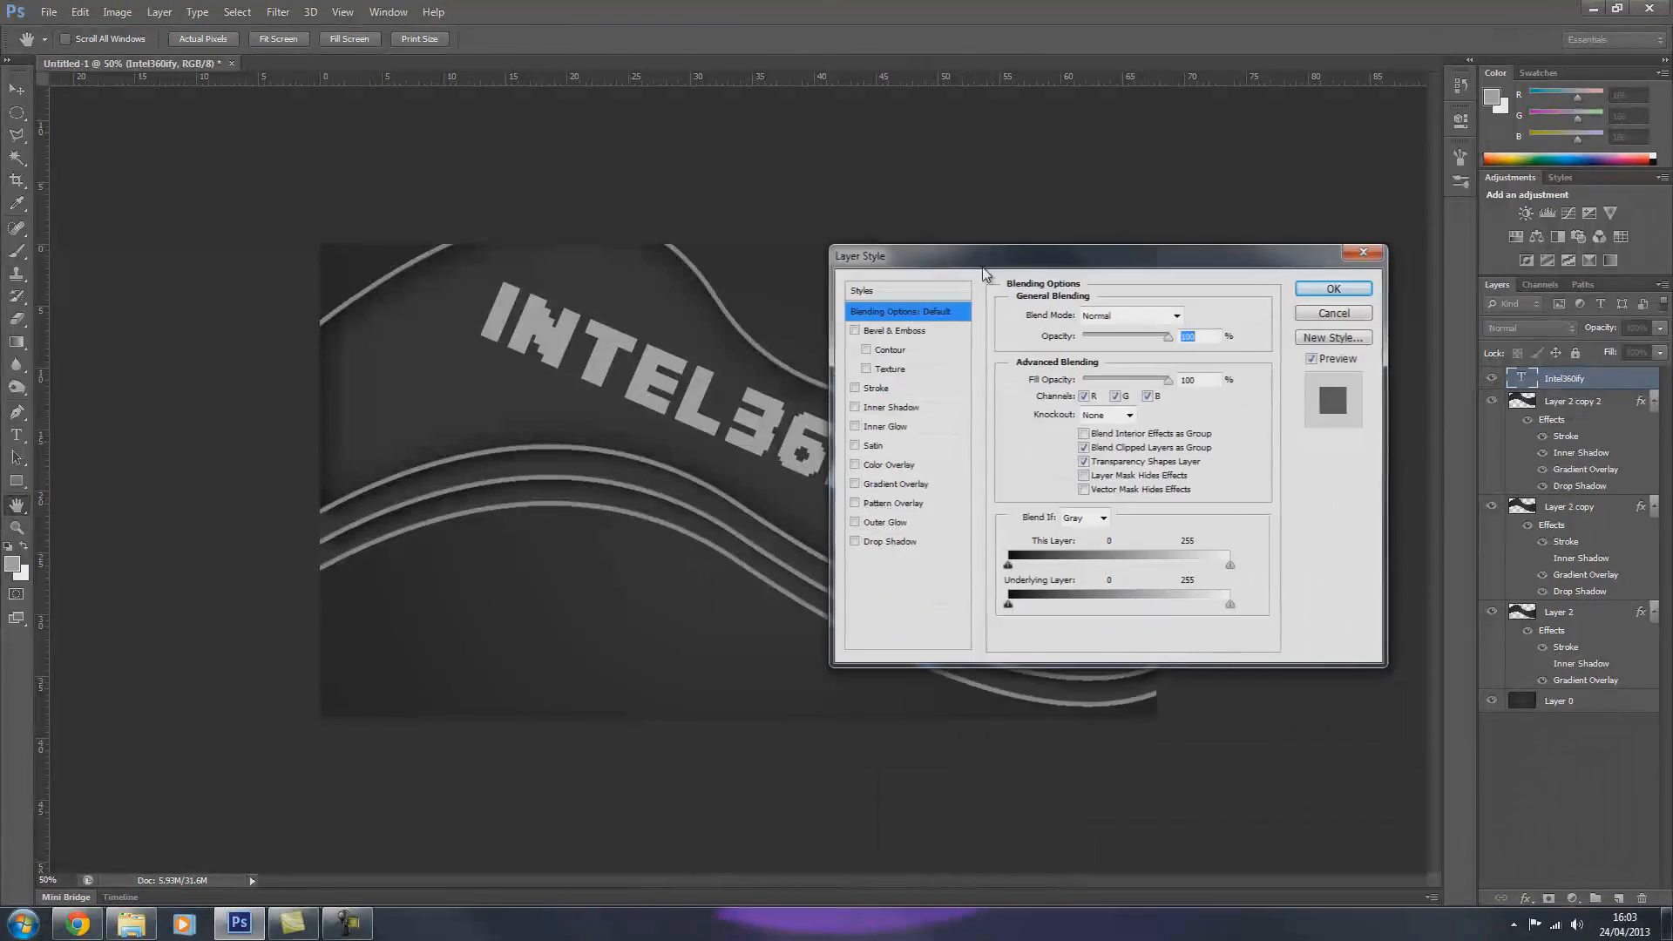
pyautogui.click(882, 544)
pyautogui.click(1332, 289)
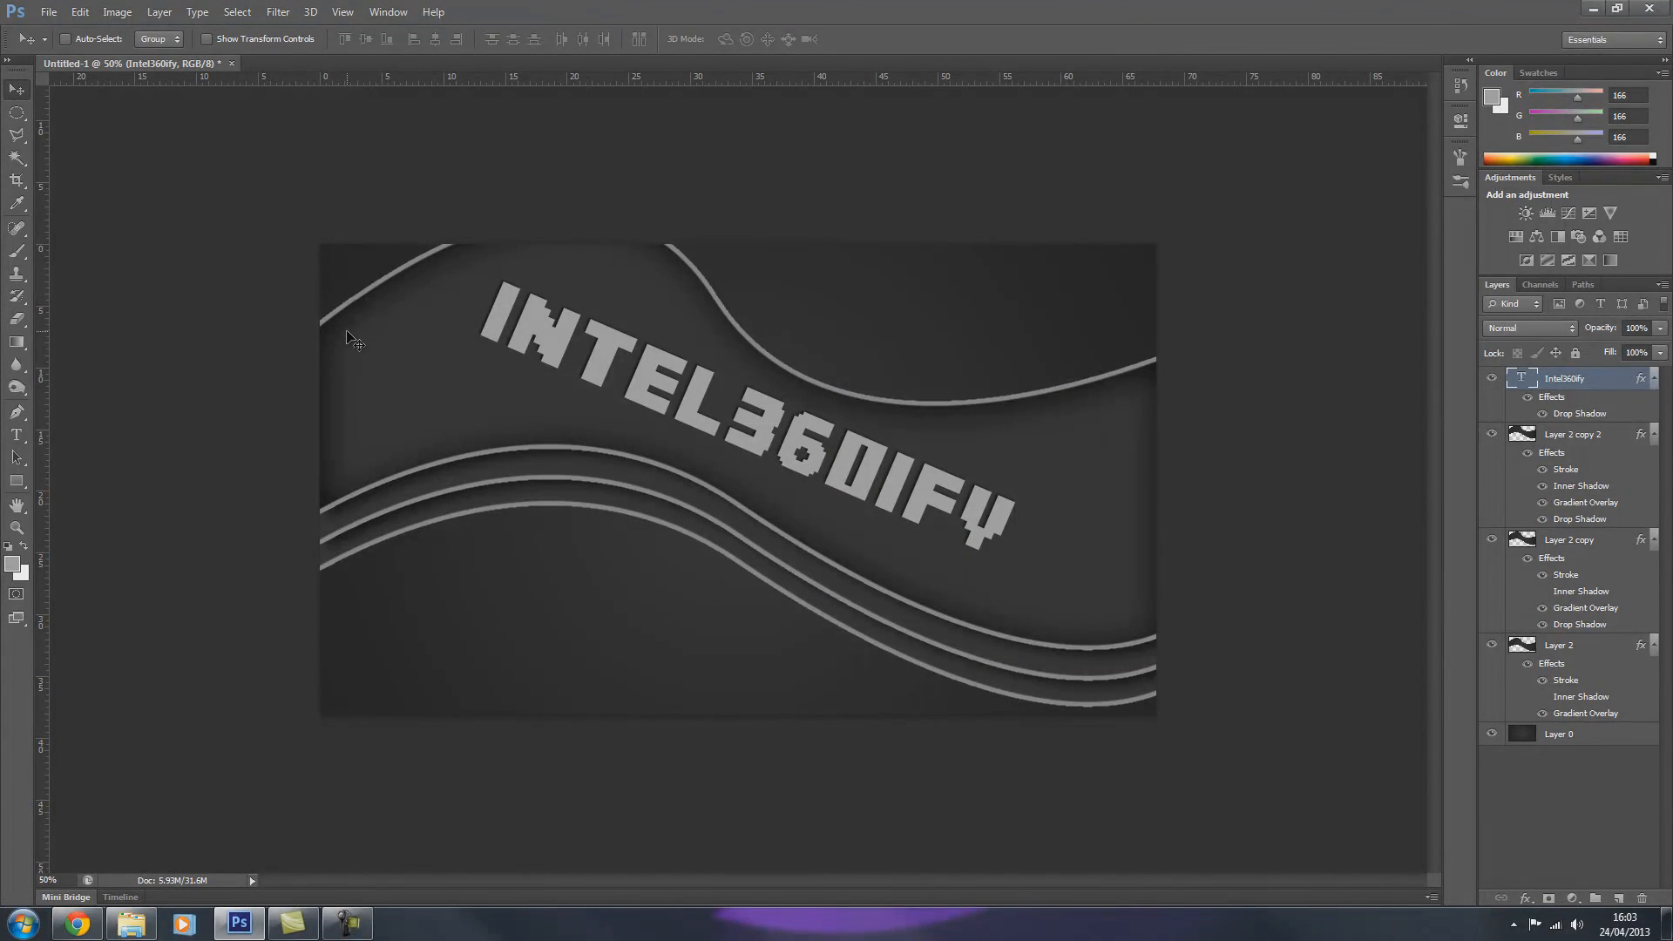
# Step: Minimize Photoshop to view the example wallpaper on the desktop
pyautogui.click(1592, 9)
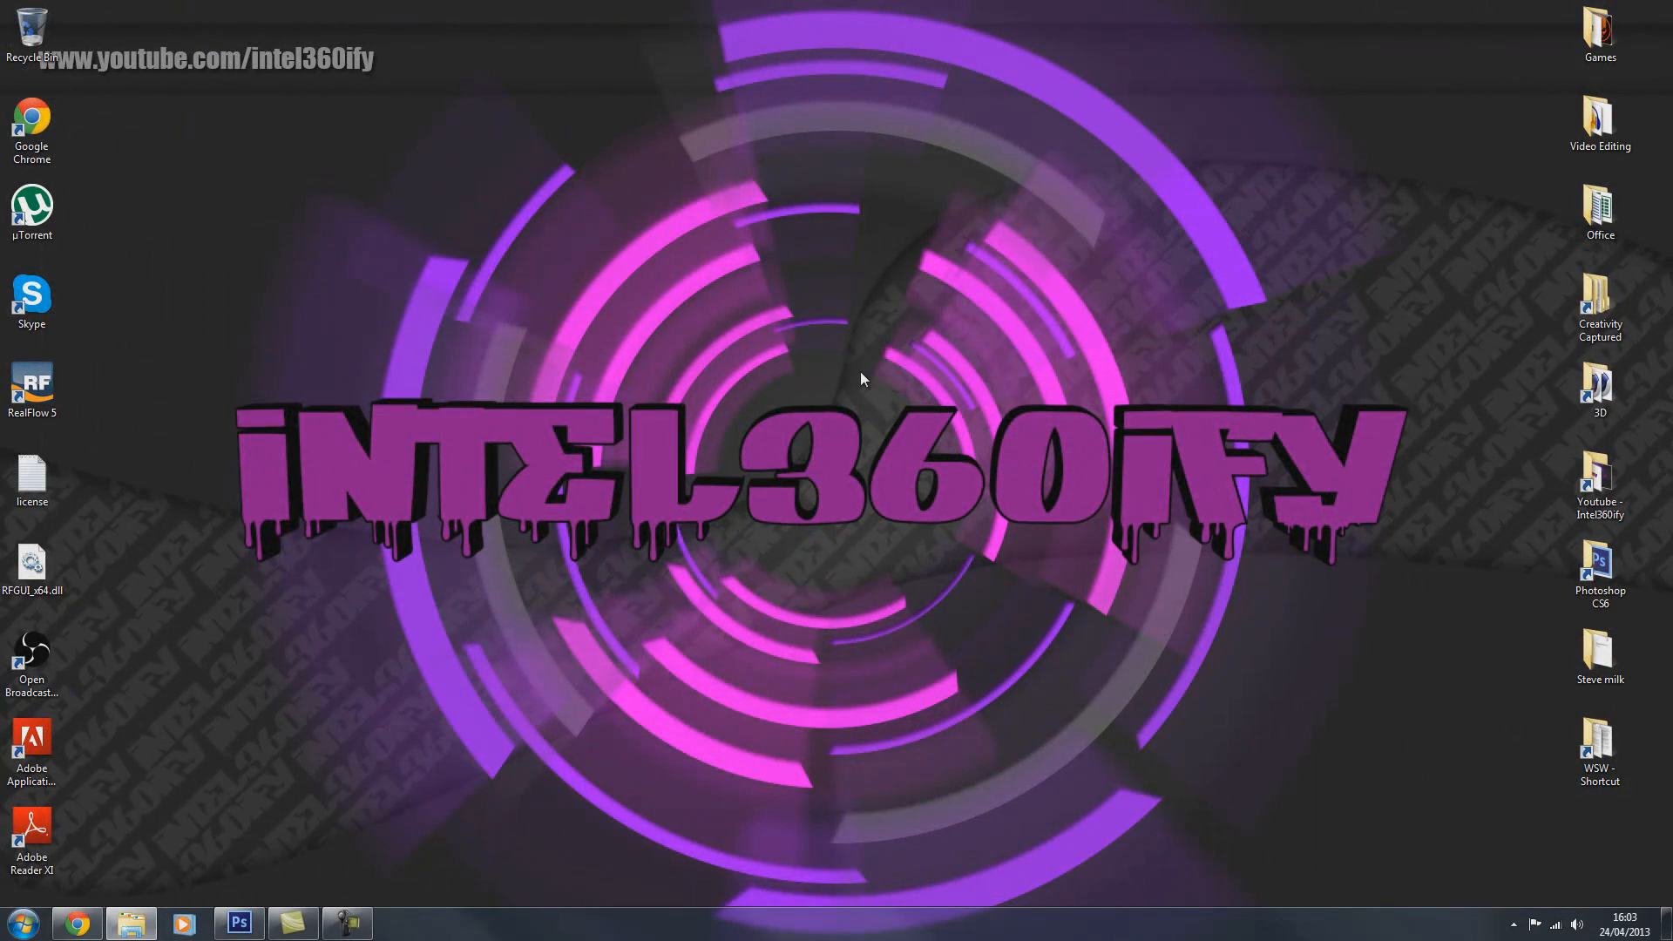
pyautogui.moveTo(429, 277); pyautogui.dragTo(810, 501)
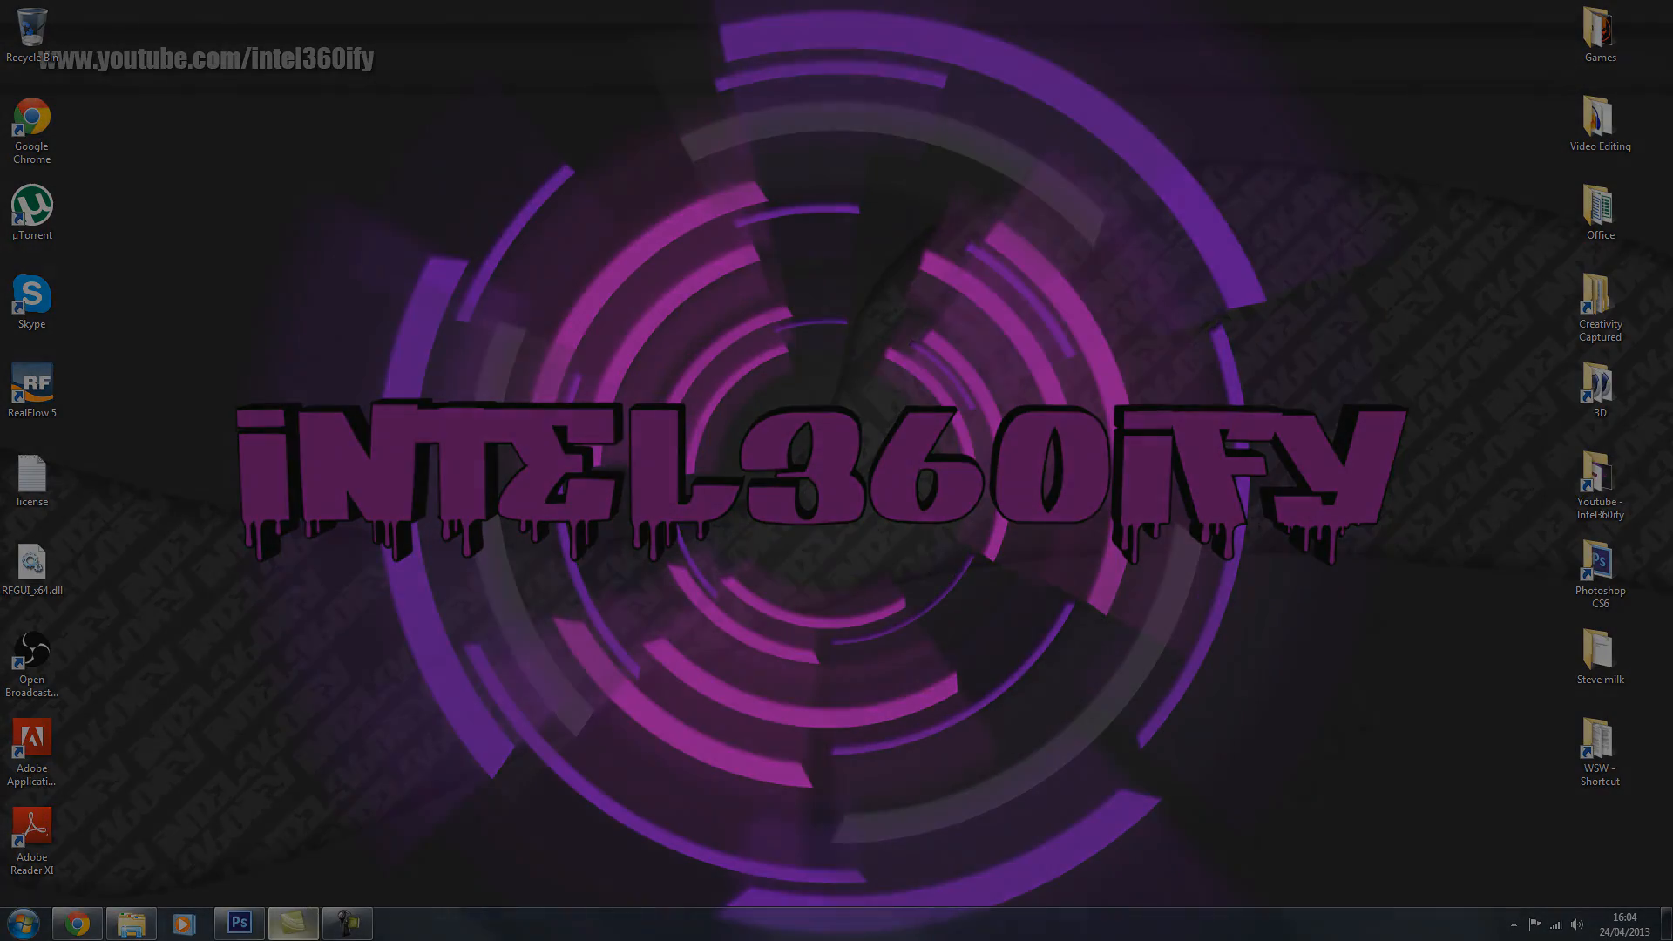
pyautogui.click(347, 923)
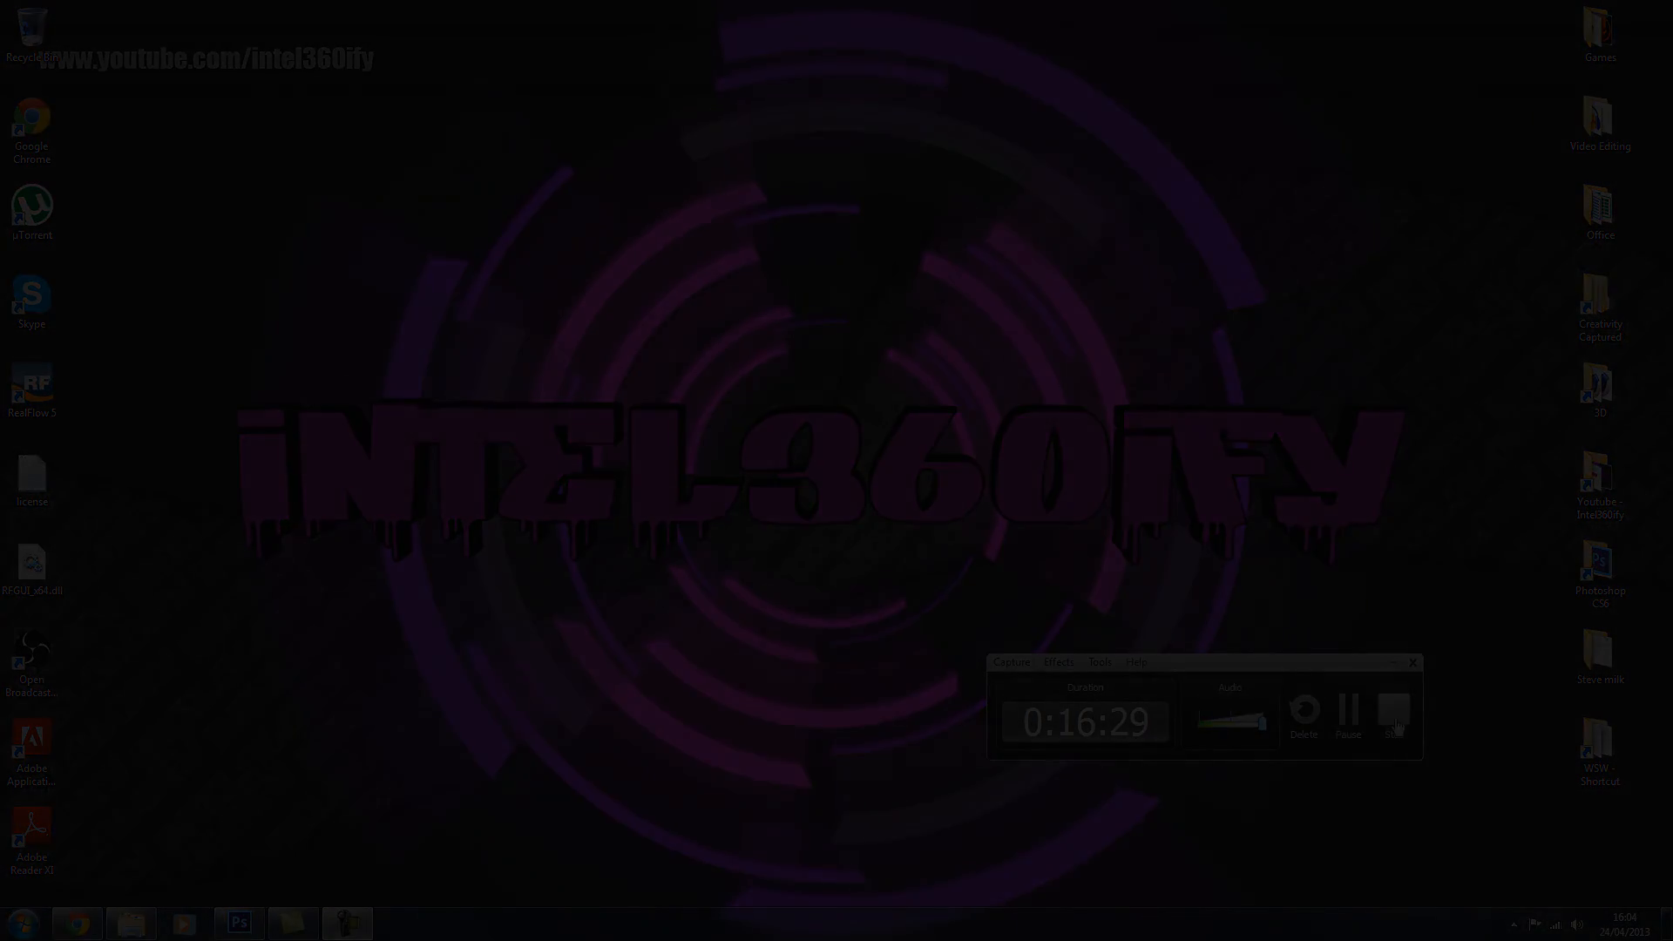